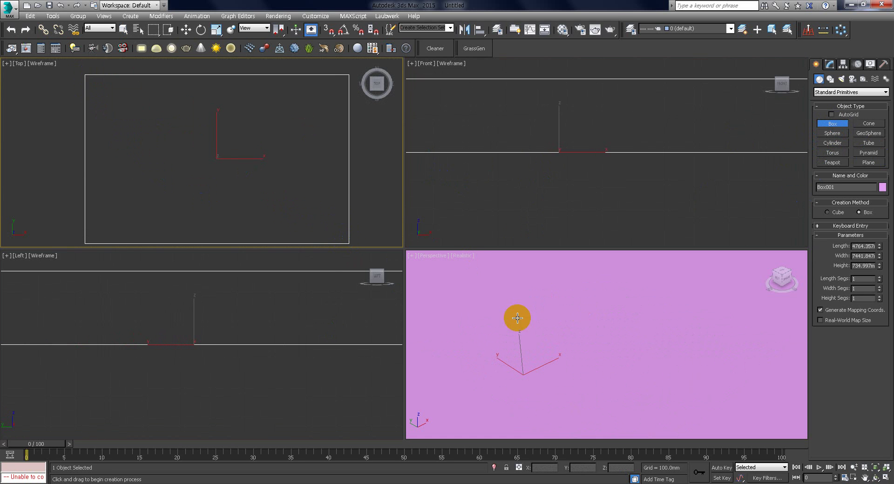
# Place a VRayPlane in the Top view beside the large box and leave creation mode.
pyautogui.moveTo(240, 169); pyautogui.dragTo(223, 168, button='middle')
pyautogui.moveTo(603, 277); pyautogui.dragTo(586, 298, button='middle')
pyautogui.scroll(-6, 586, 299)
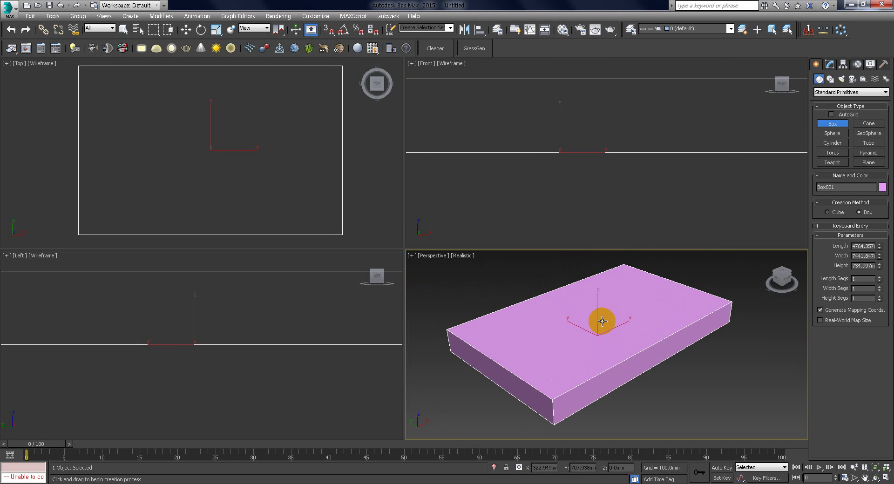
pyautogui.keyDown('alt'); pyautogui.moveTo(604, 322); pyautogui.dragTo(620, 305, button='middle'); pyautogui.keyUp('alt')
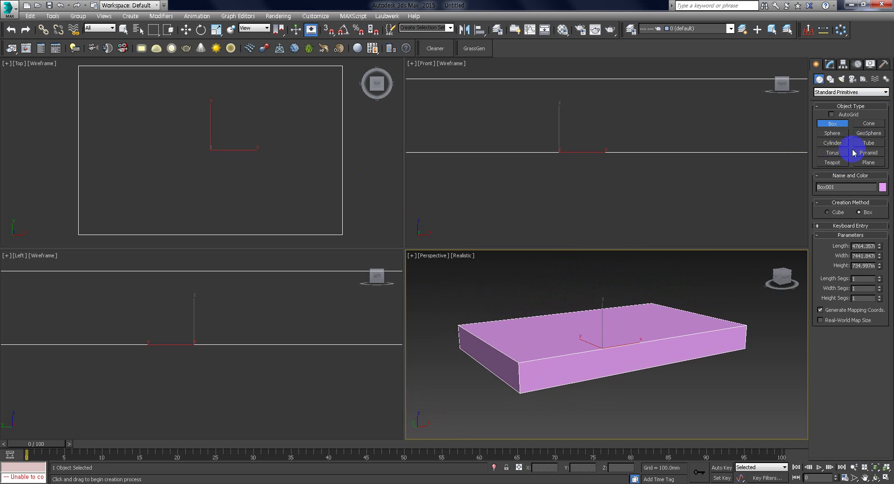
pyautogui.click(838, 92)
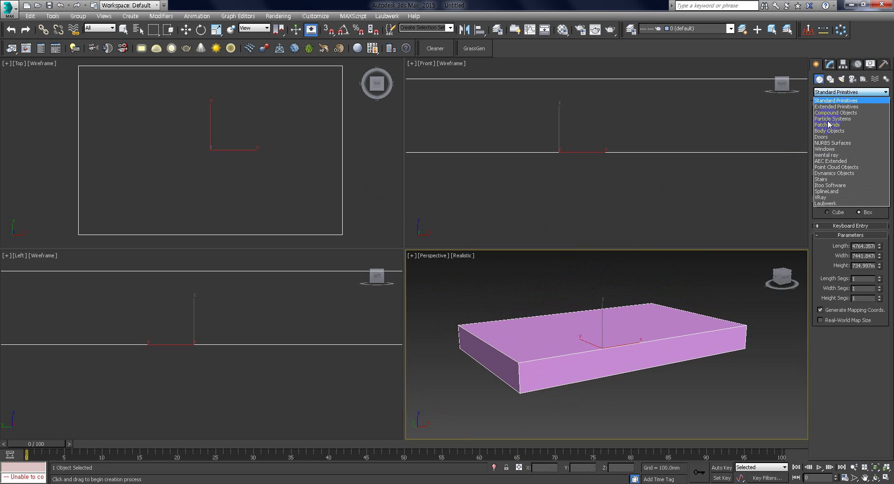
pyautogui.click(833, 198)
pyautogui.click(869, 144)
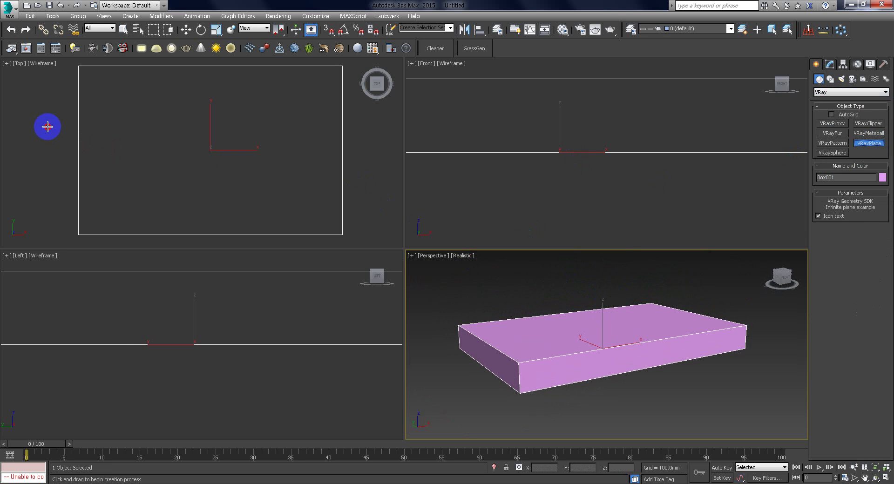
pyautogui.click(48, 127)
pyautogui.click(123, 31)
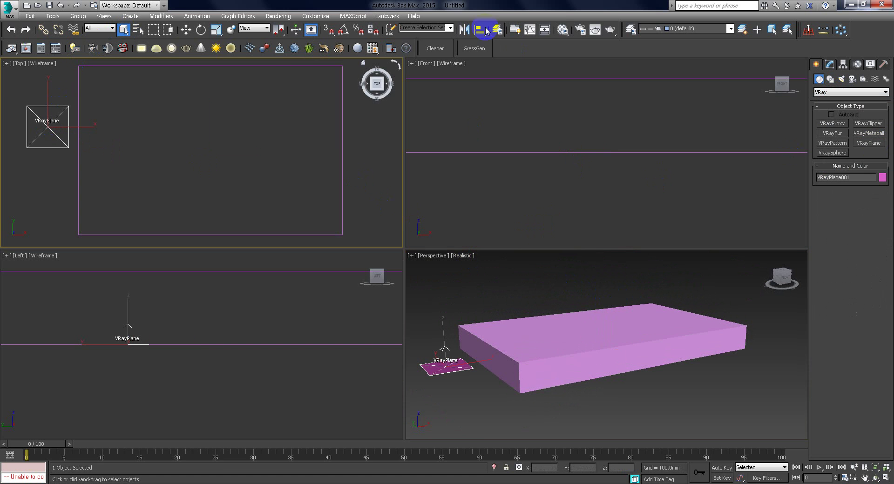
# Open the Material Editor and change the first sample material, 01 - Default, to VRayMtl.
pyautogui.click(561, 31)
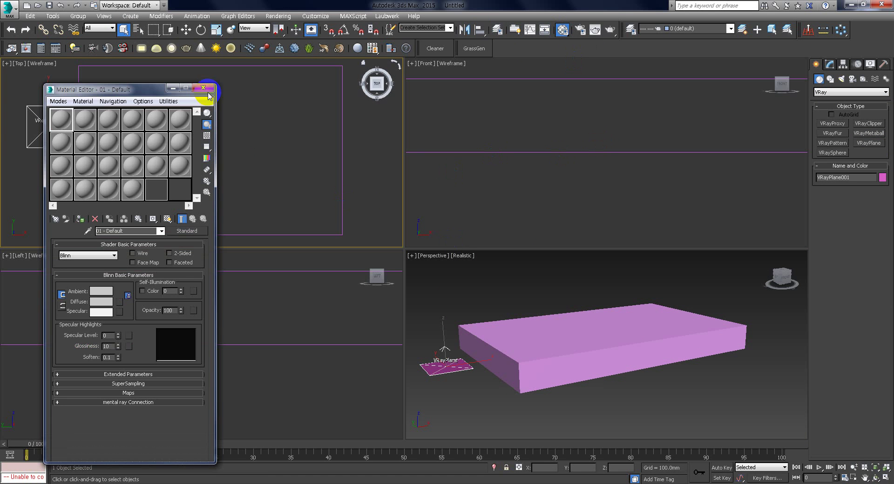
pyautogui.moveTo(96, 94); pyautogui.dragTo(278, 51)
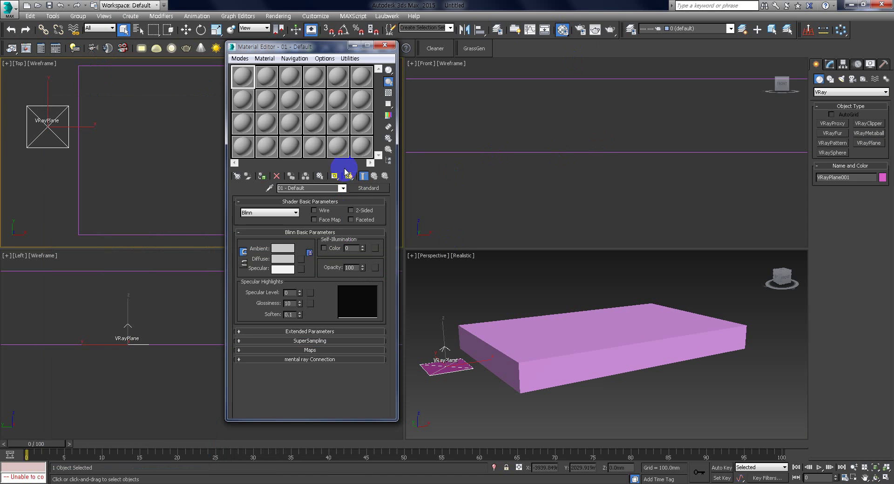
pyautogui.click(375, 188)
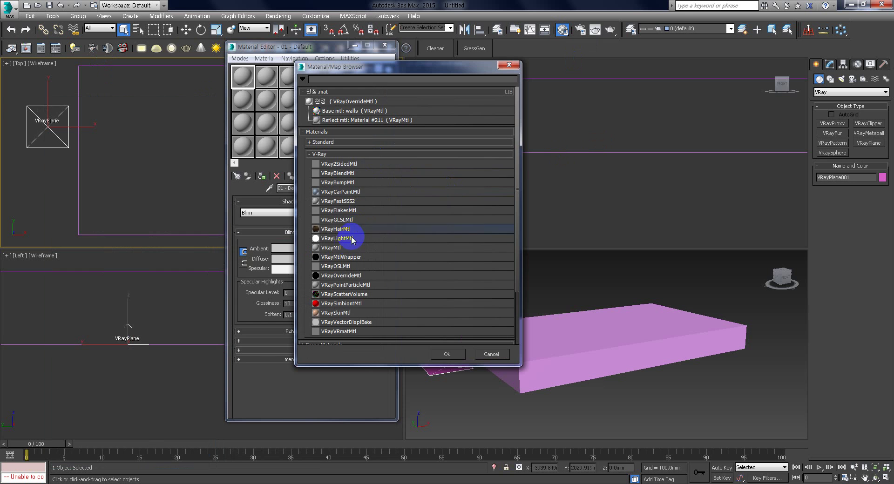
pyautogui.doubleClick(346, 249)
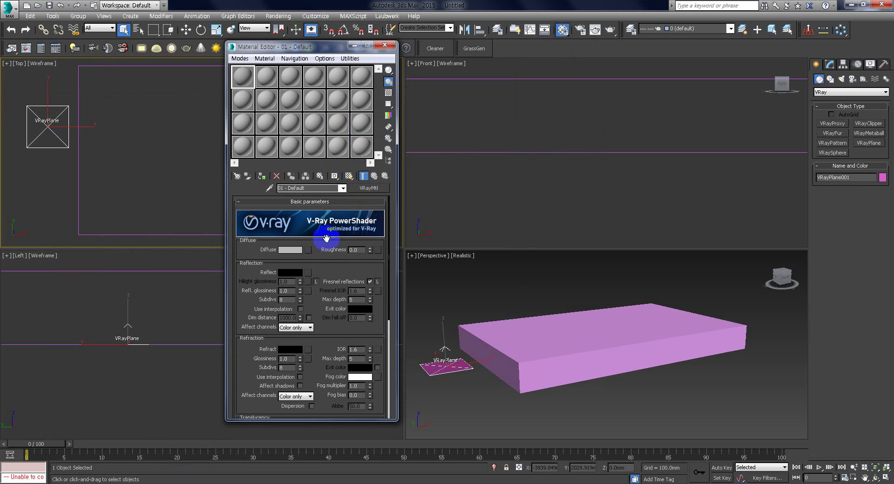
# Assign a Color Correction map from the standard maps to the first material's diffuse channel.
pyautogui.click(308, 250)
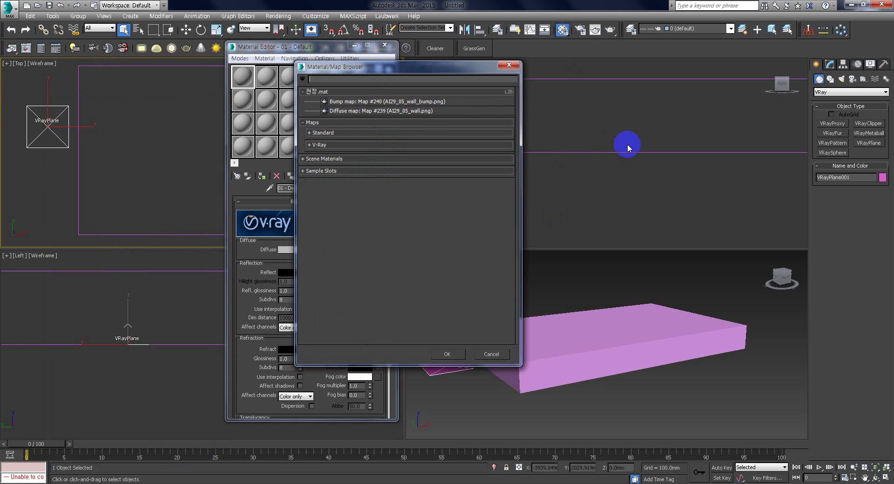
pyautogui.click(309, 92)
pyautogui.click(318, 105)
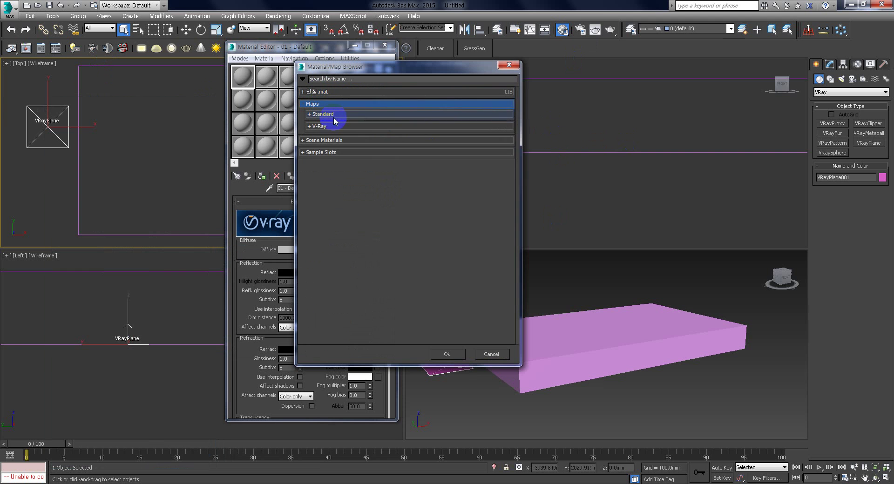
pyautogui.click(327, 116)
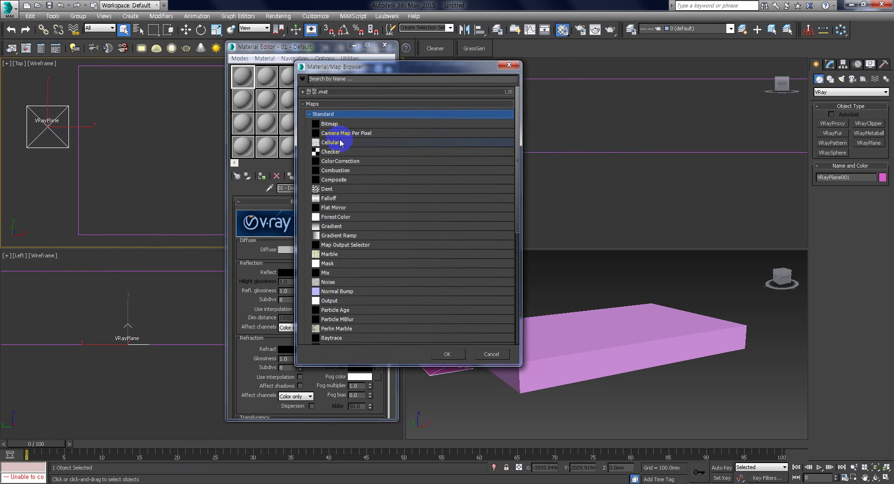
pyautogui.doubleClick(344, 163)
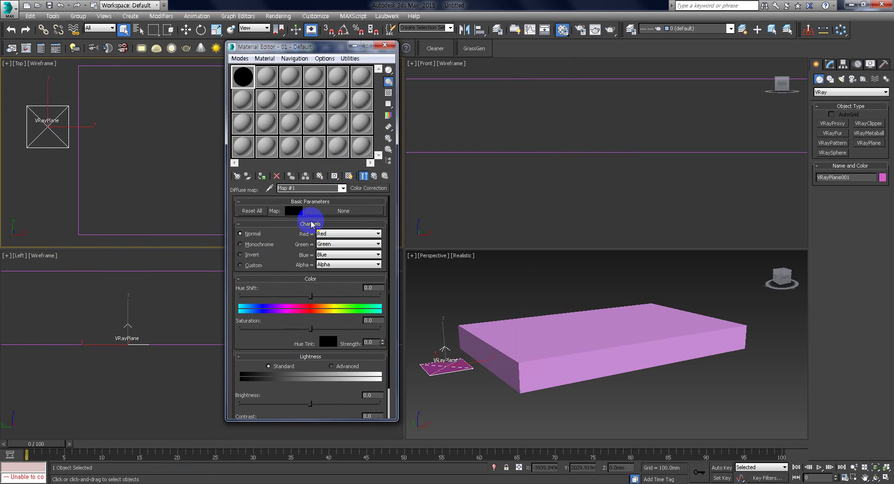
# Set the Color Correction map's base colour to mid grey, show the sample background and close the Material Editor.
pyautogui.click(293, 212)
pyautogui.moveTo(275, 61); pyautogui.dragTo(276, 77)
pyautogui.click(341, 138)
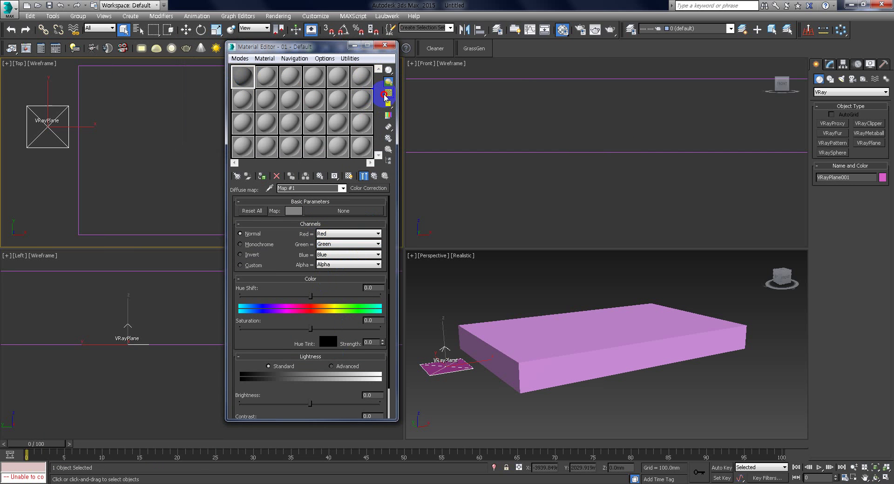
pyautogui.click(385, 44)
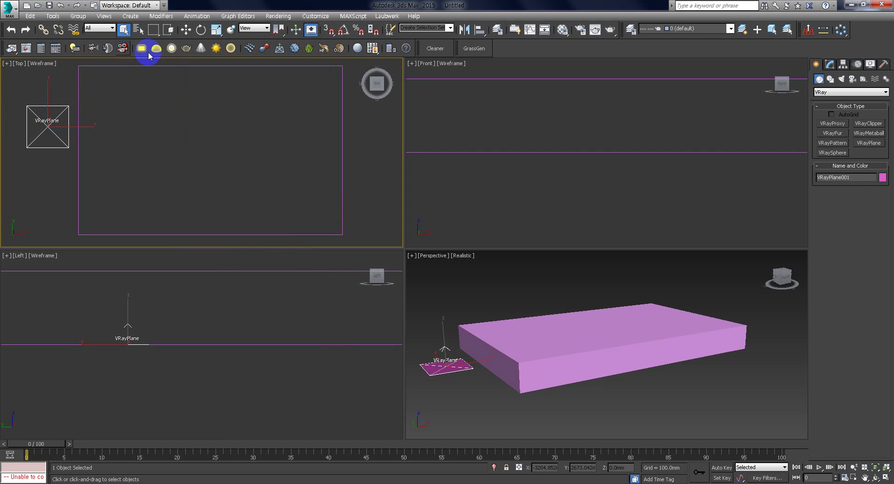
# Reopen the Material Editor, go back from the diffuse map to the parent 01 - Default material, and close it.
pyautogui.click(563, 29)
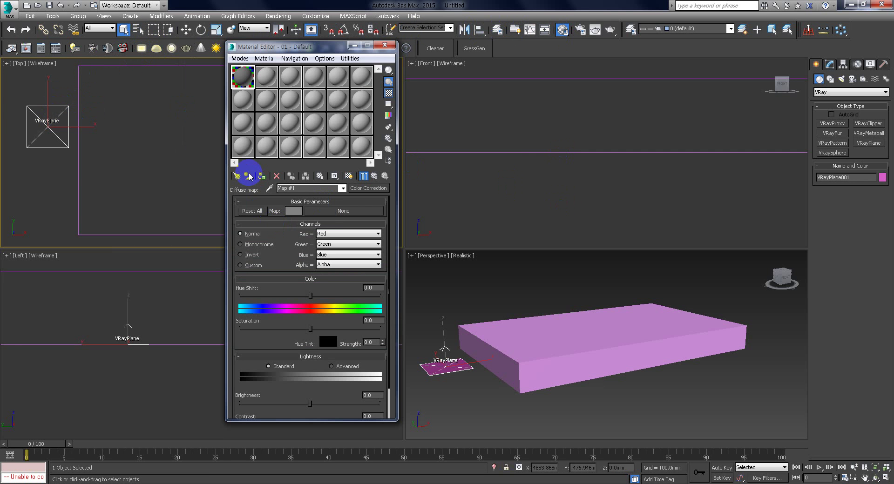
pyautogui.click(342, 188)
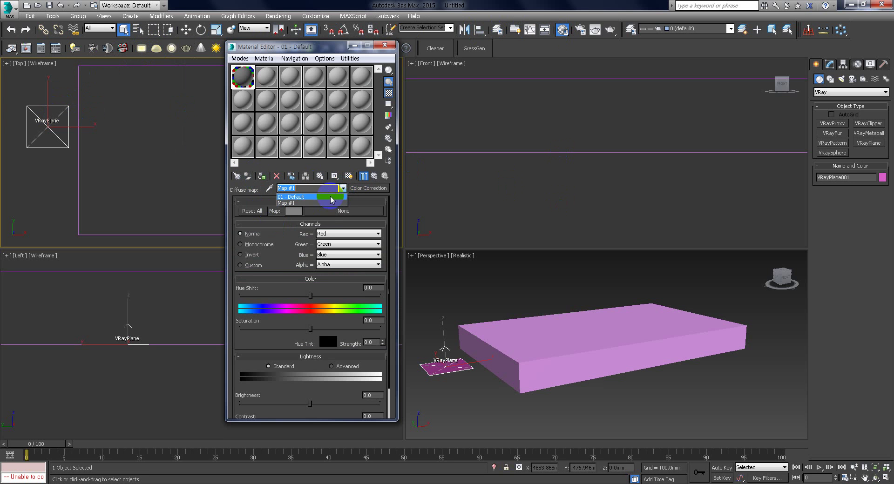
pyautogui.click(332, 198)
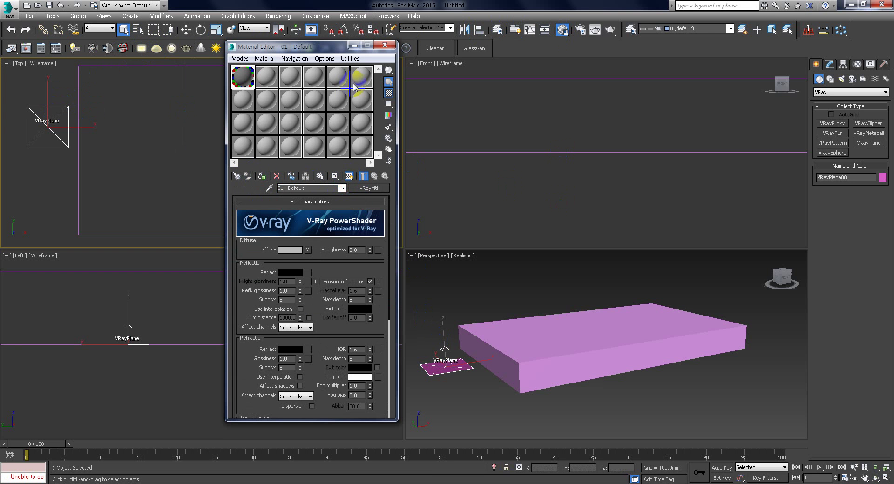
pyautogui.click(385, 46)
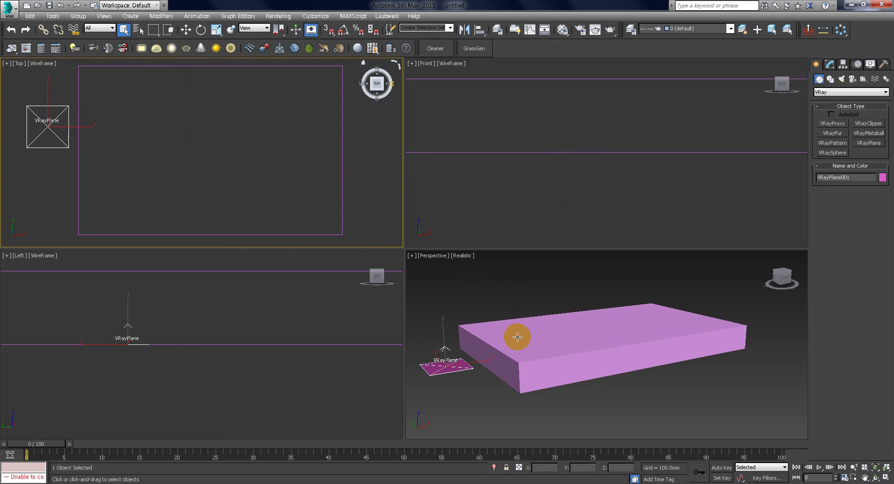
# Select the box and change the second sample material, 02 - Default, to VRayMtl.
pyautogui.click(514, 317)
pyautogui.press('m')
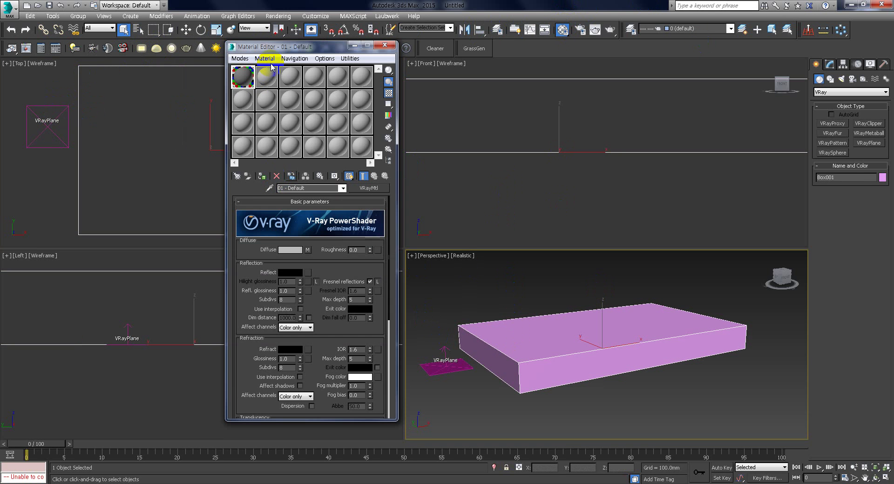
pyautogui.click(274, 80)
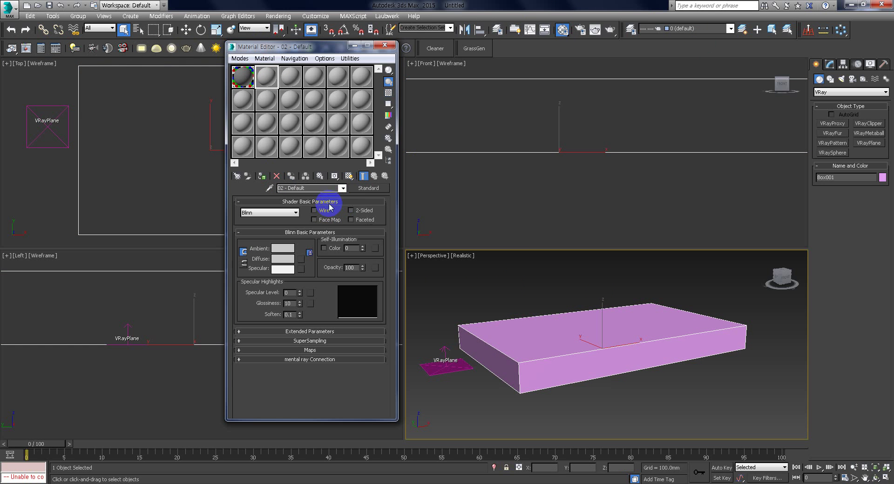
pyautogui.click(361, 188)
pyautogui.click(355, 221)
pyautogui.doubleClick(354, 220)
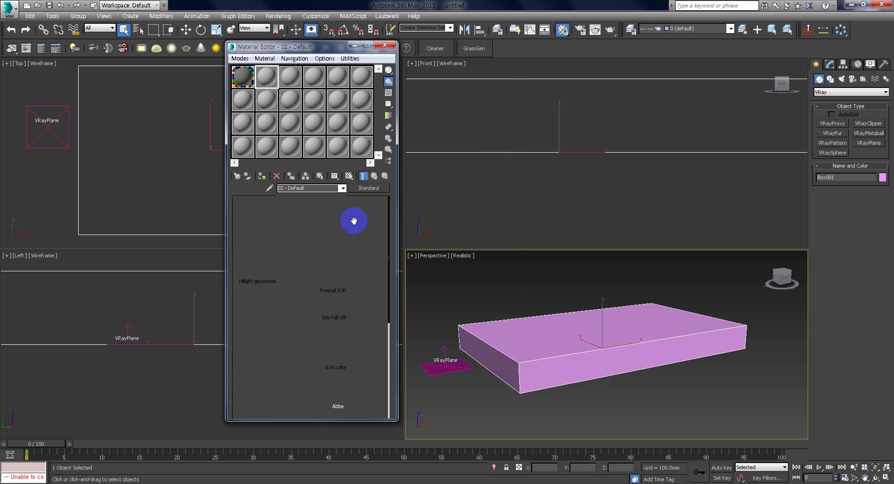
# Choose a Bitmap map for the second material's diffuse channel and browse to drive D: for the image.
pyautogui.click(308, 250)
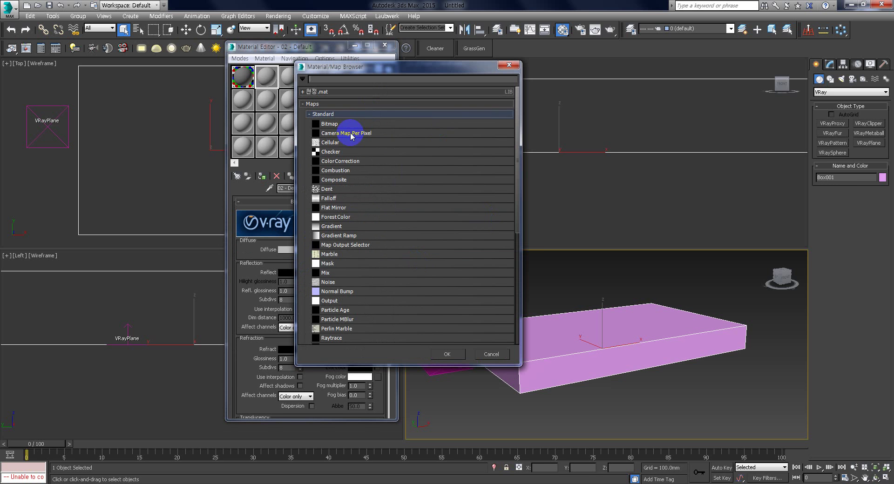
pyautogui.doubleClick(333, 125)
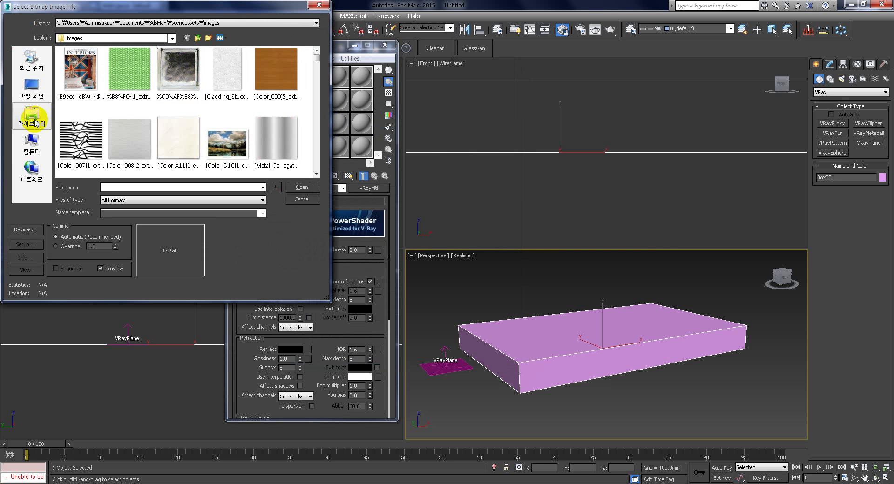
pyautogui.click(32, 150)
pyautogui.doubleClick(236, 73)
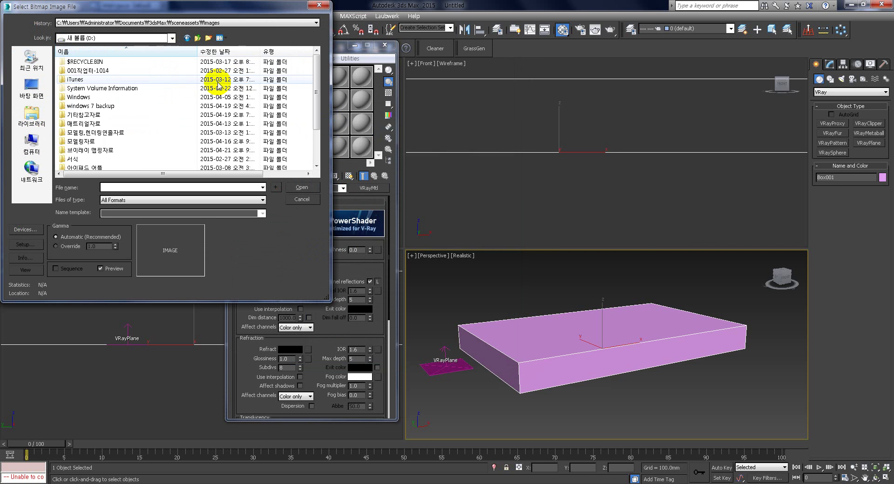
pyautogui.scroll(-2, 186, 135)
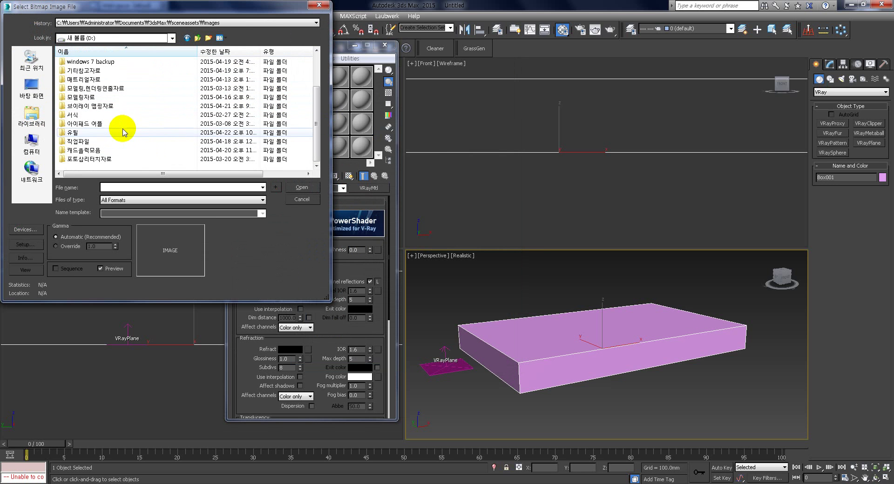
pyautogui.doubleClick(99, 107)
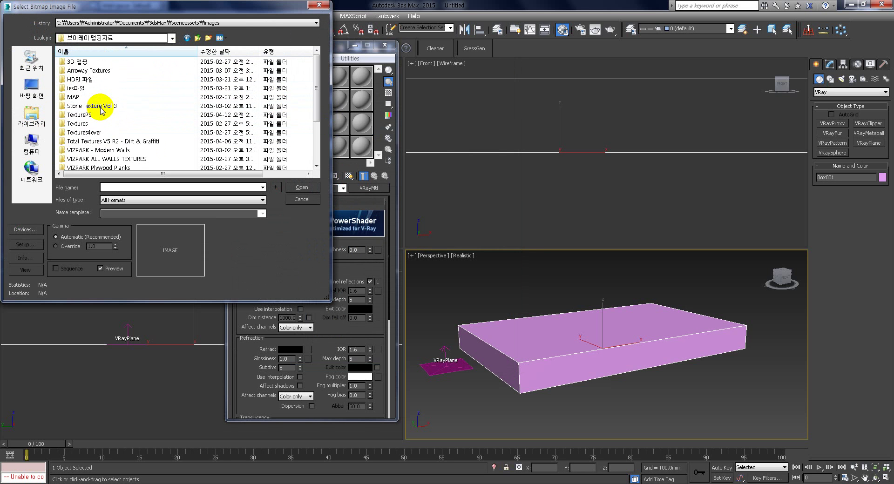
pyautogui.click(187, 38)
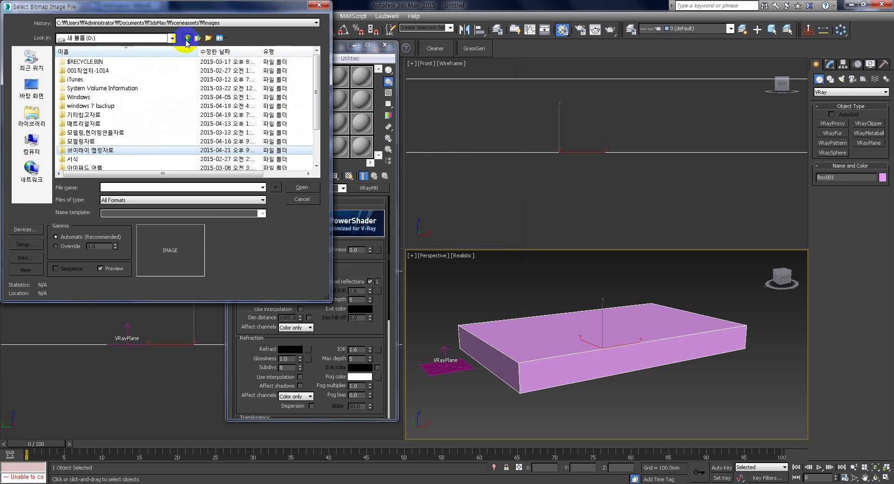
pyautogui.click(187, 37)
pyautogui.doubleClick(205, 73)
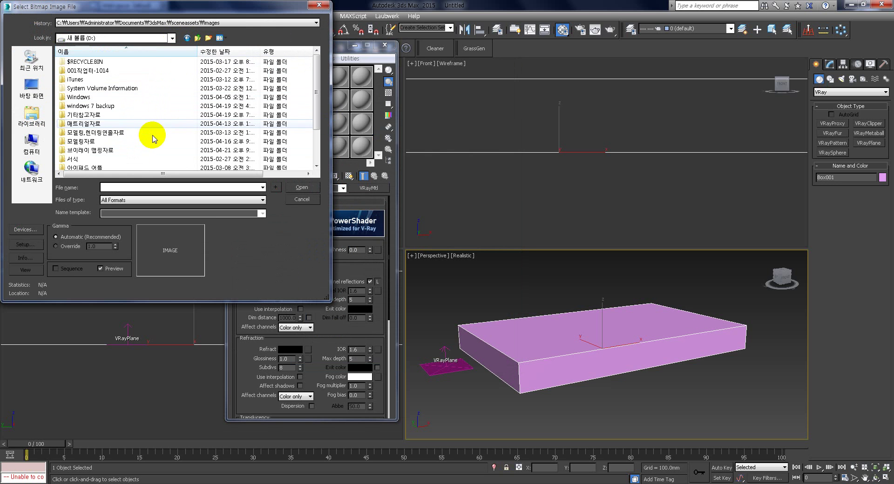
# Load Concrete_Main_4k.jpg from D:\작업파일\my green place\TEXTURES as the diffuse bitmap.
pyautogui.click(316, 152)
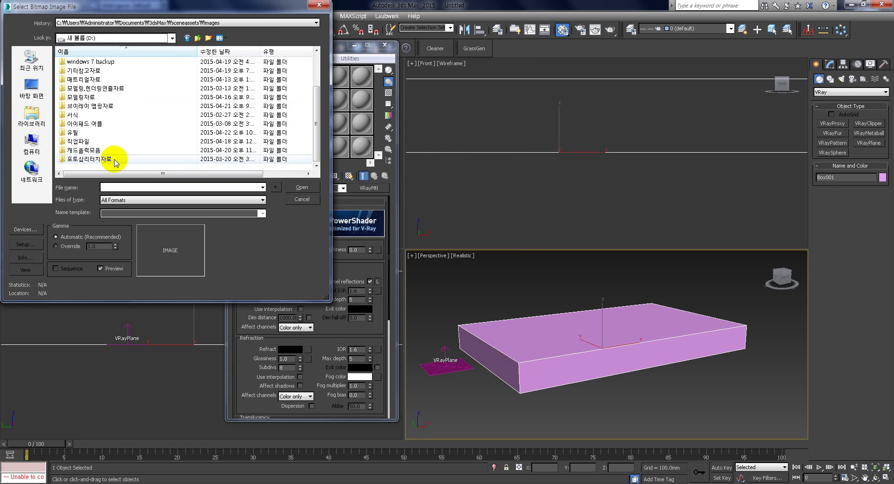
pyautogui.doubleClick(114, 142)
pyautogui.doubleClick(104, 80)
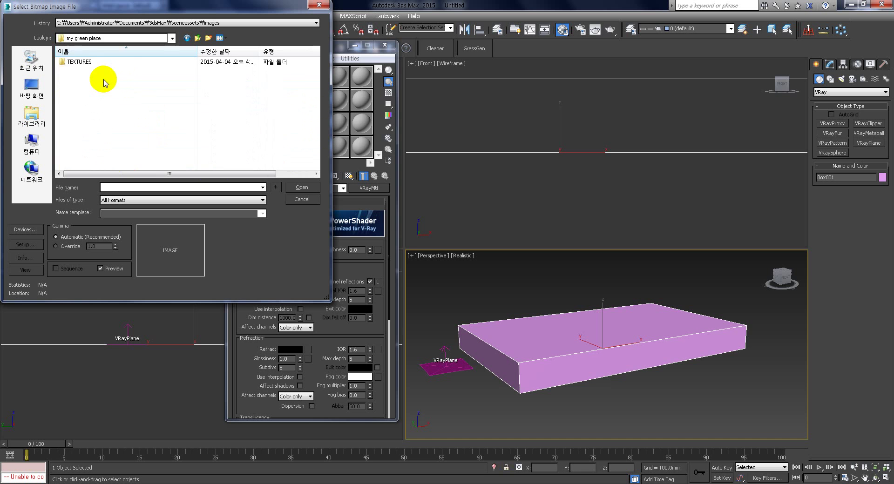
pyautogui.doubleClick(102, 65)
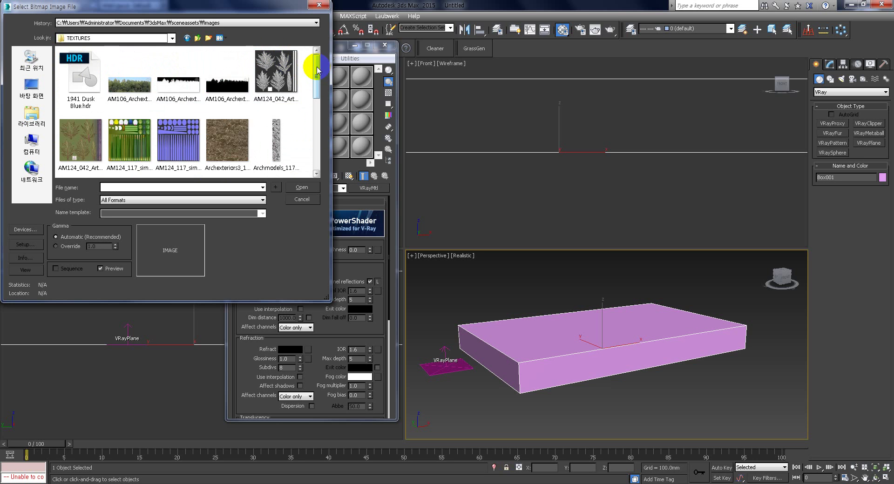
pyautogui.moveTo(318, 70); pyautogui.dragTo(313, 150)
pyautogui.click(135, 81)
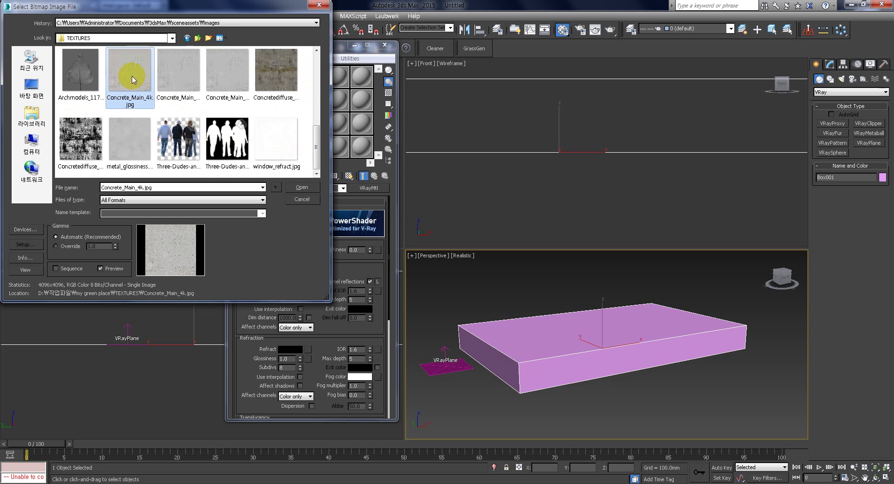
pyautogui.click(300, 188)
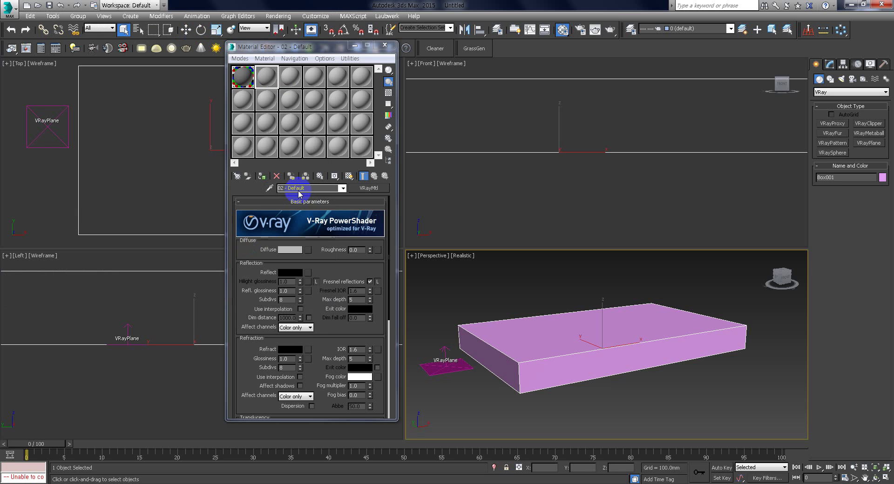
# Return to the parent material 02 - Default and load Concrete_Main_Reflect_4K.jpg as the bitmap for its Reflect channel.
pyautogui.click(343, 188)
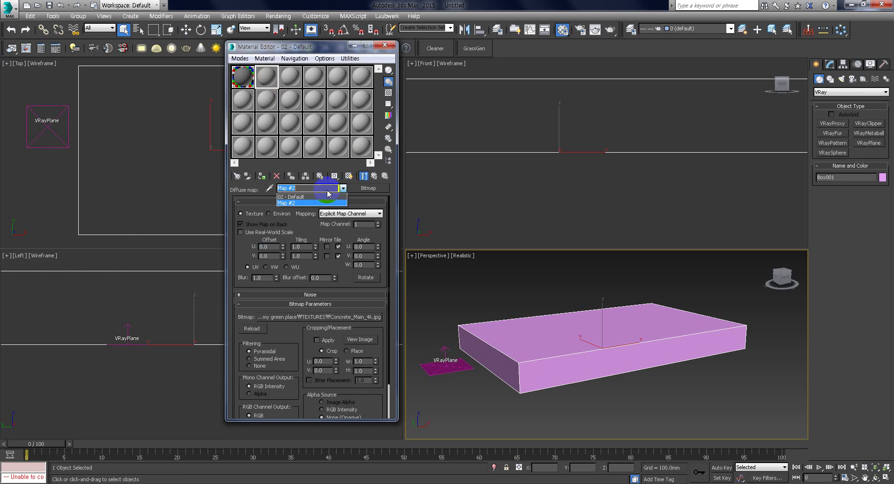
pyautogui.click(301, 197)
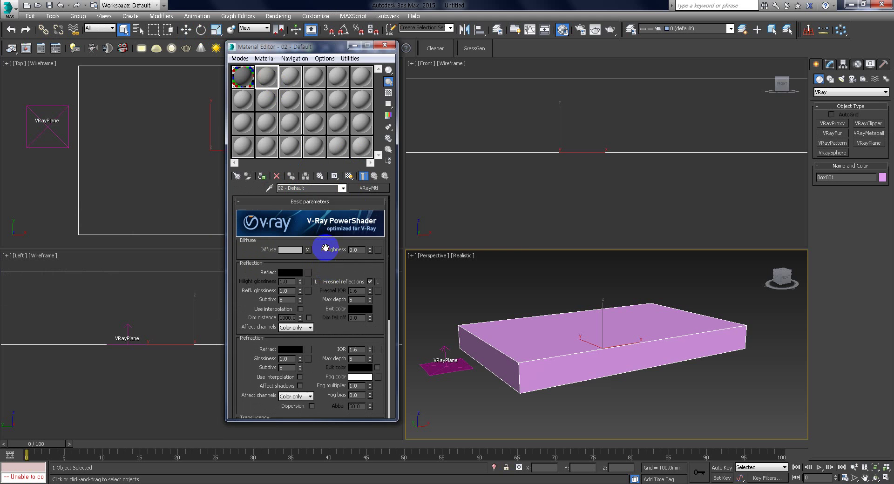
pyautogui.scroll(-2, 323, 246)
pyautogui.click(307, 251)
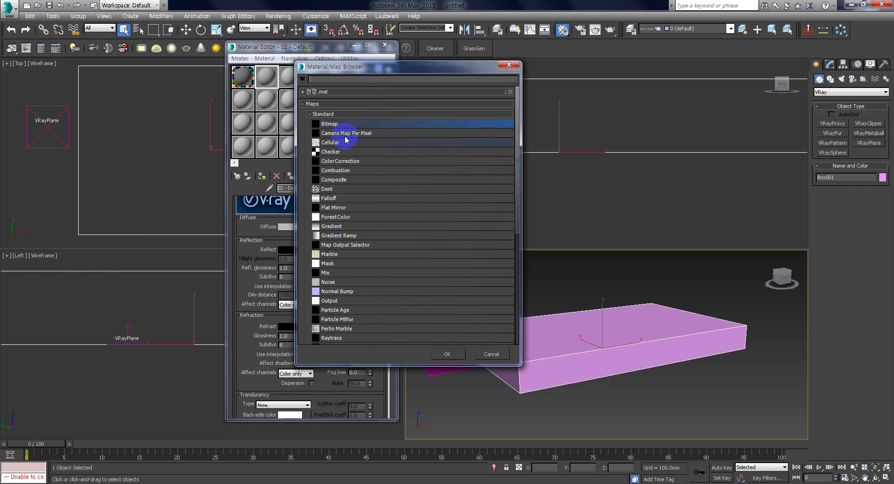
pyautogui.doubleClick(329, 129)
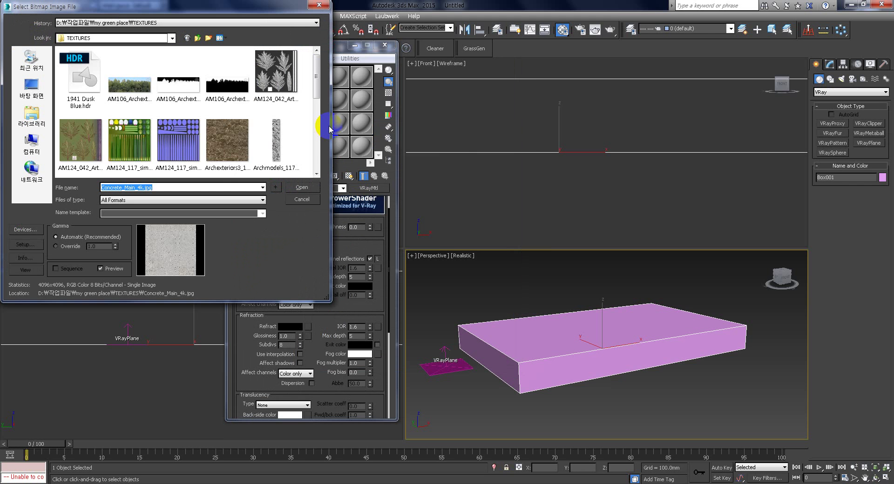
pyautogui.moveTo(316, 70); pyautogui.dragTo(316, 158)
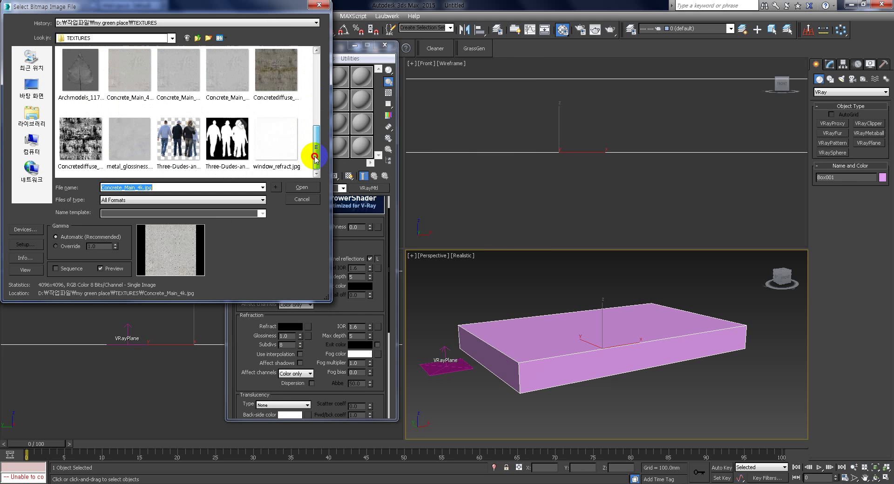
pyautogui.click(179, 84)
pyautogui.click(245, 77)
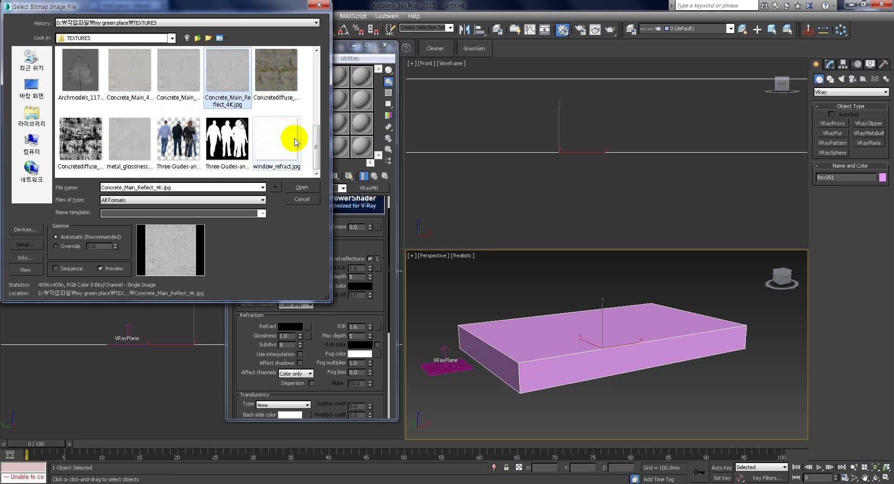
pyautogui.click(302, 187)
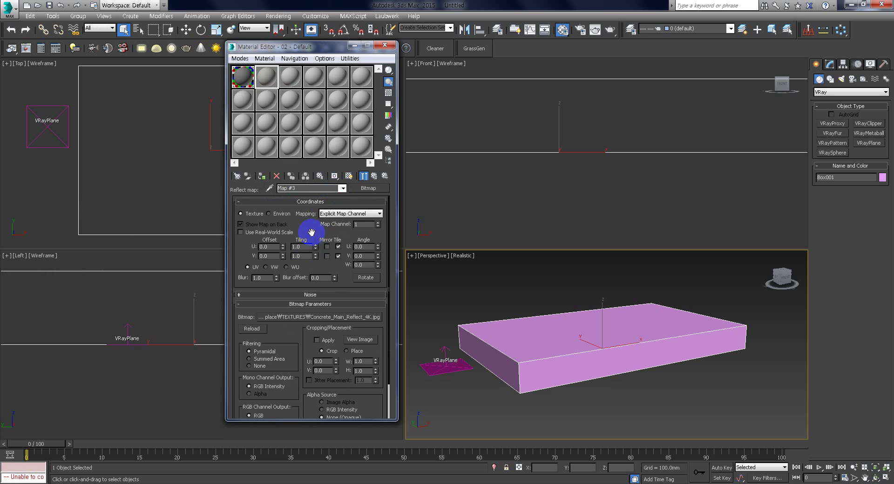
# In the reflect bitmap's Output settings, enable the color map and set the RGB Level to 0.8.
pyautogui.scroll(-3, 313, 232)
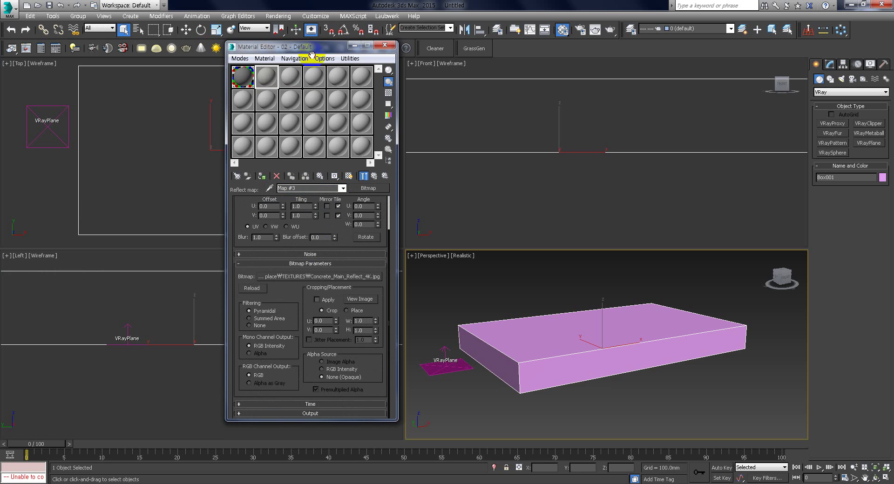
pyautogui.click(307, 414)
pyautogui.moveTo(294, 230); pyautogui.dragTo(289, 209)
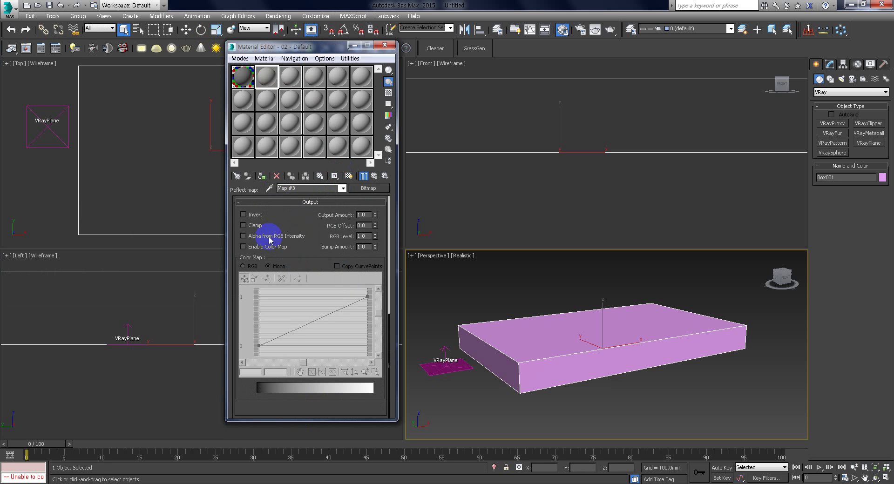
pyautogui.click(259, 247)
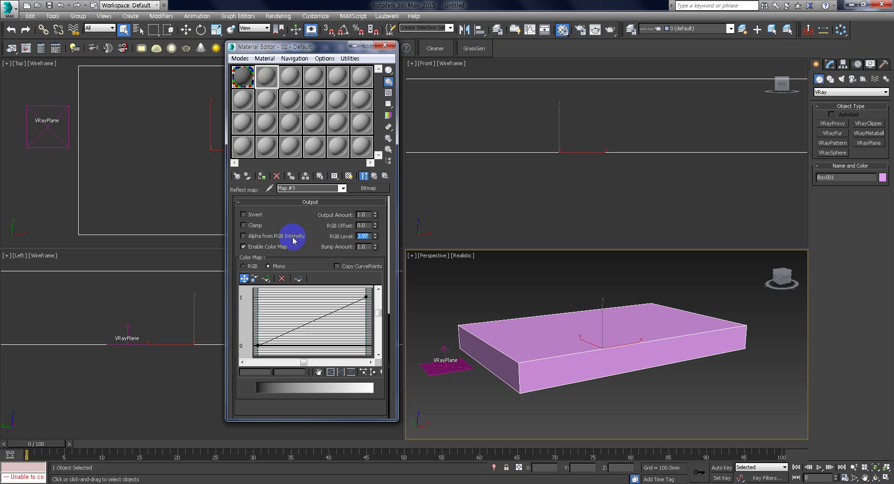
pyautogui.write('0.8')
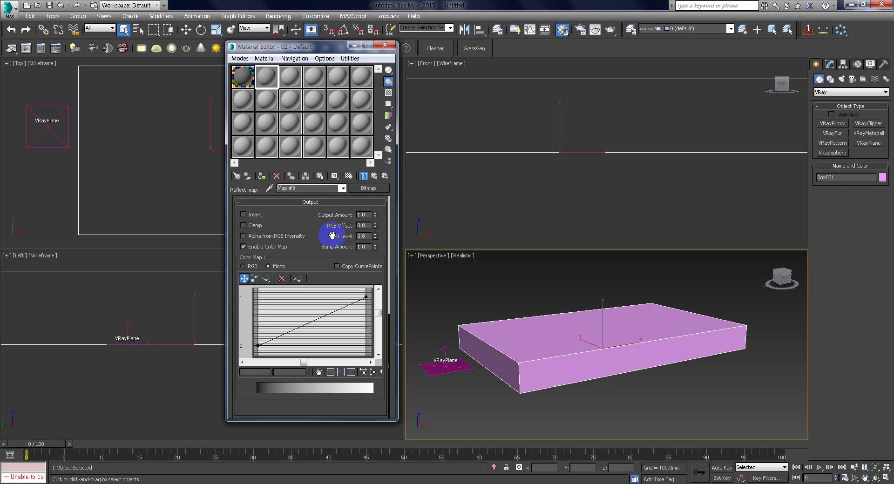
# Set the reflect bitmap's RGB Level to 1.0 and go back to the parent material 02 - Default.
pyautogui.click(343, 189)
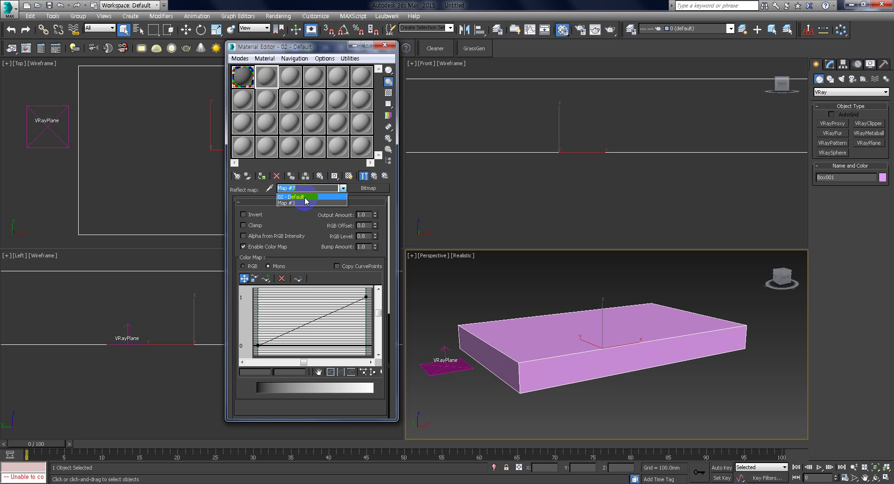
pyautogui.click(366, 238)
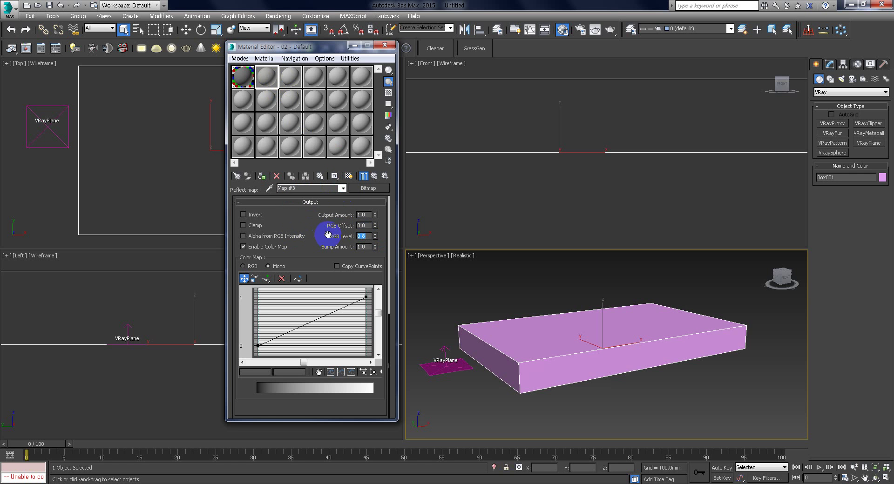
pyautogui.click(344, 188)
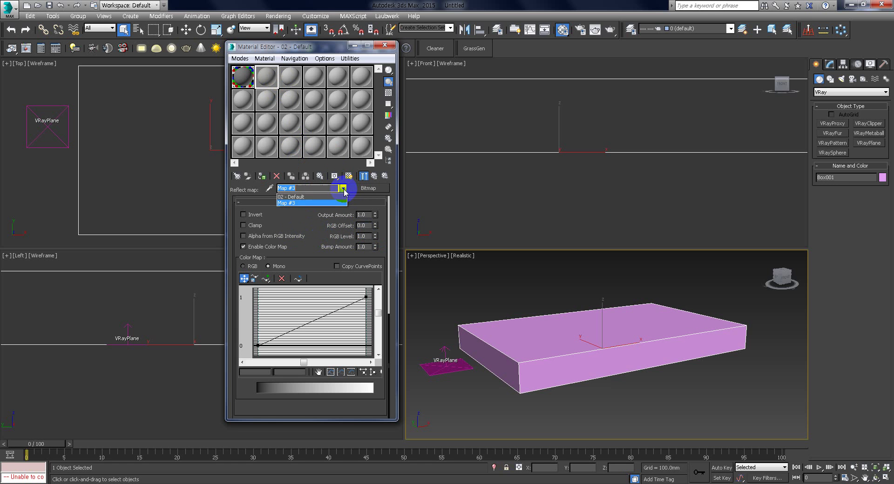
pyautogui.click(318, 196)
# Load metal_glossiness.jpg from the TEXTURES folder as the bitmap for the reflection glossiness channel.
pyautogui.scroll(-1, 379, 233)
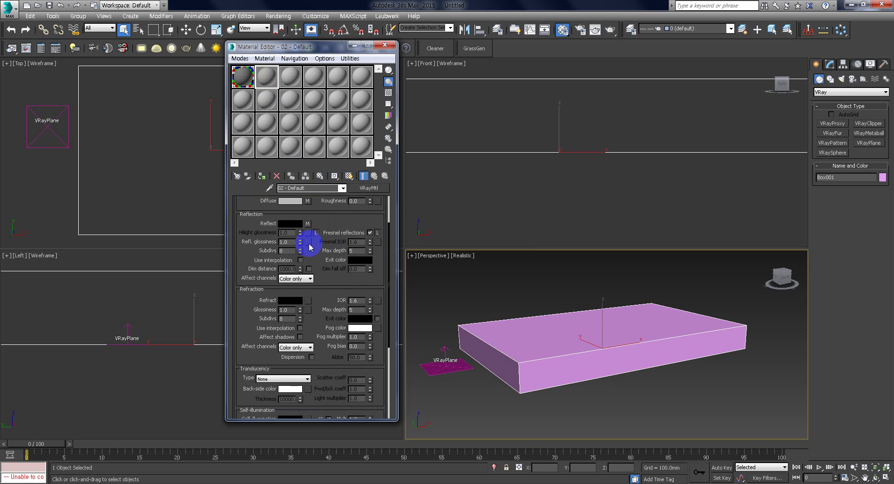
pyautogui.click(308, 242)
pyautogui.doubleClick(330, 124)
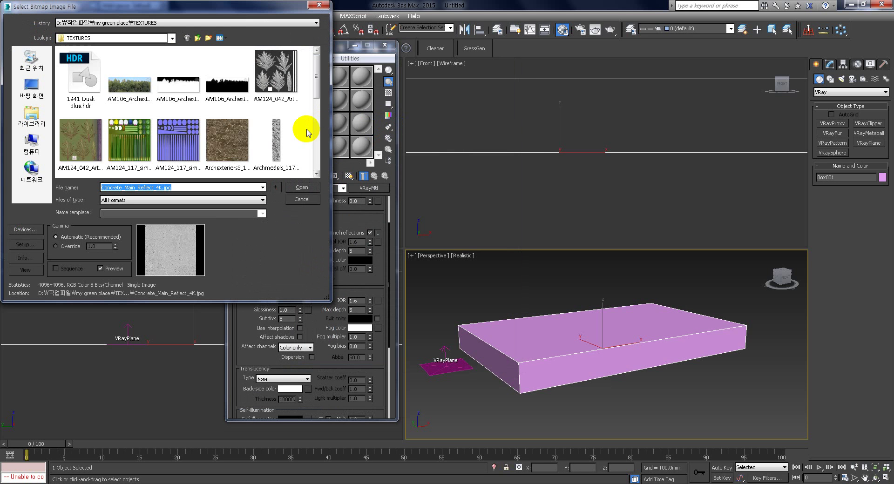
pyautogui.moveTo(316, 90); pyautogui.dragTo(314, 140)
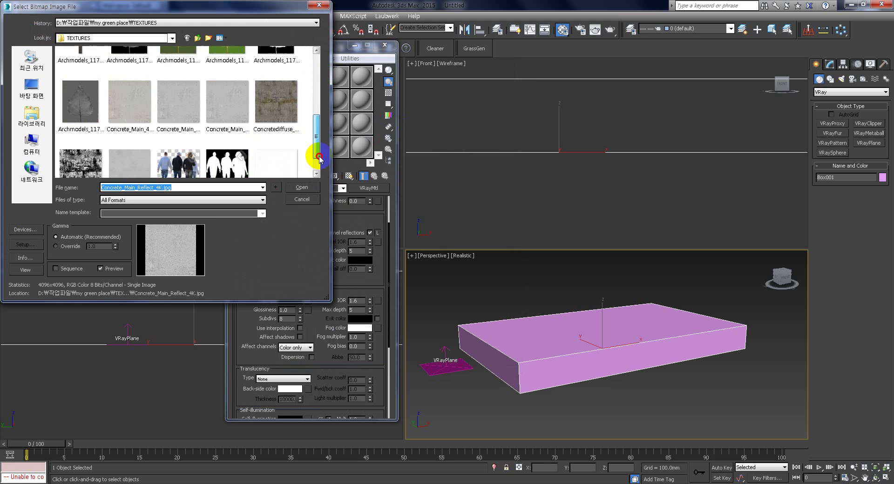
pyautogui.scroll(-2, 145, 130)
pyautogui.doubleClick(117, 138)
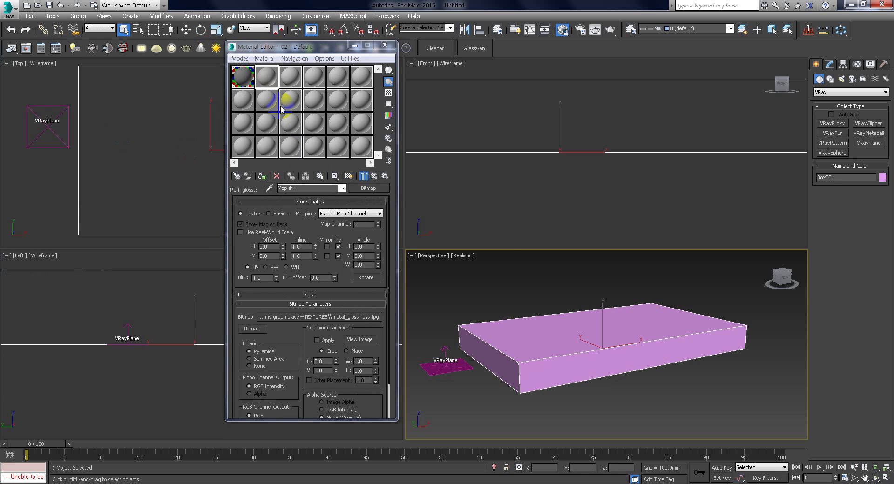
# Inspect the second sample in a magnified preview, turn on its checkered background, and close the preview.
pyautogui.doubleClick(268, 81)
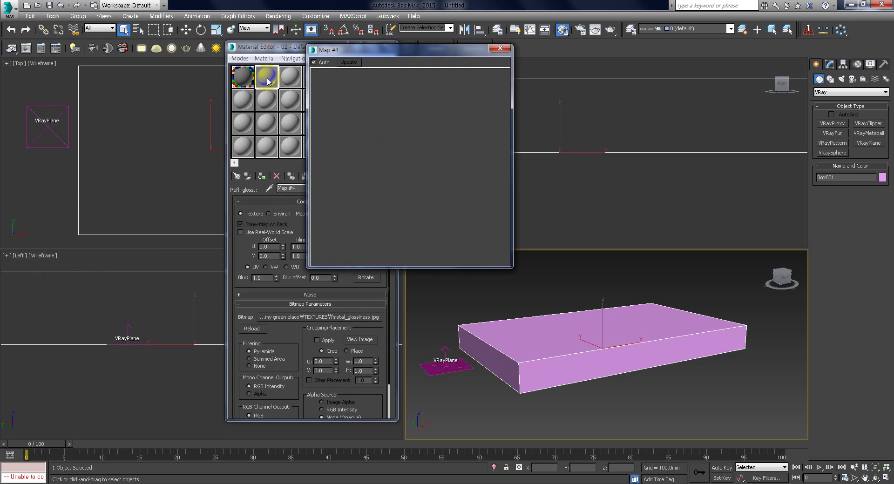
pyautogui.moveTo(395, 53); pyautogui.dragTo(522, 48)
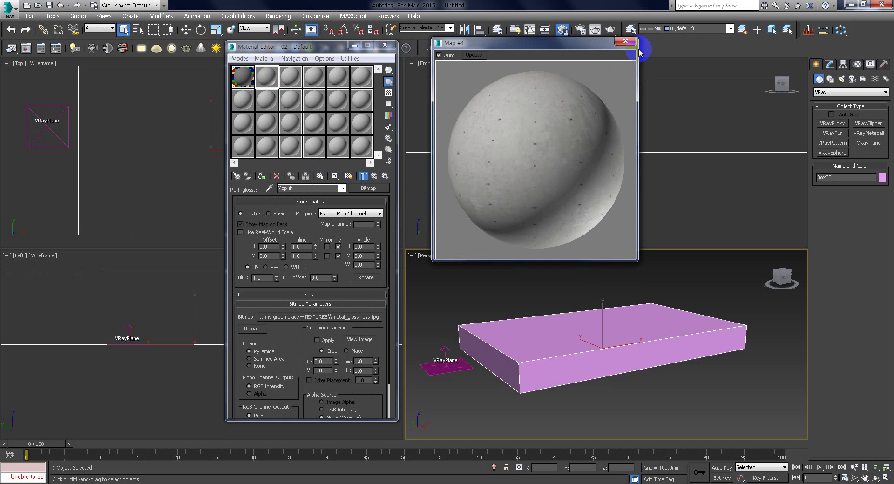
pyautogui.click(389, 93)
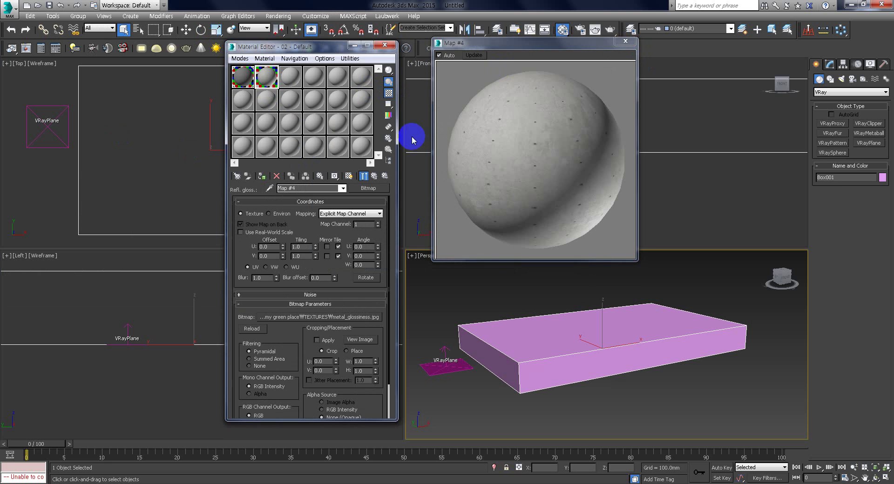
pyautogui.click(625, 41)
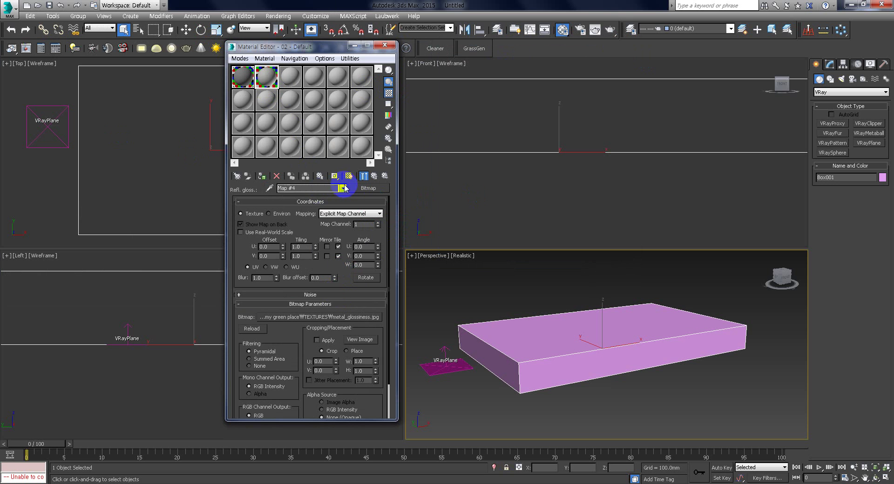
# Go back to the parent material 02 - Default and set its reflection glossiness value to 0.8.
pyautogui.click(306, 200)
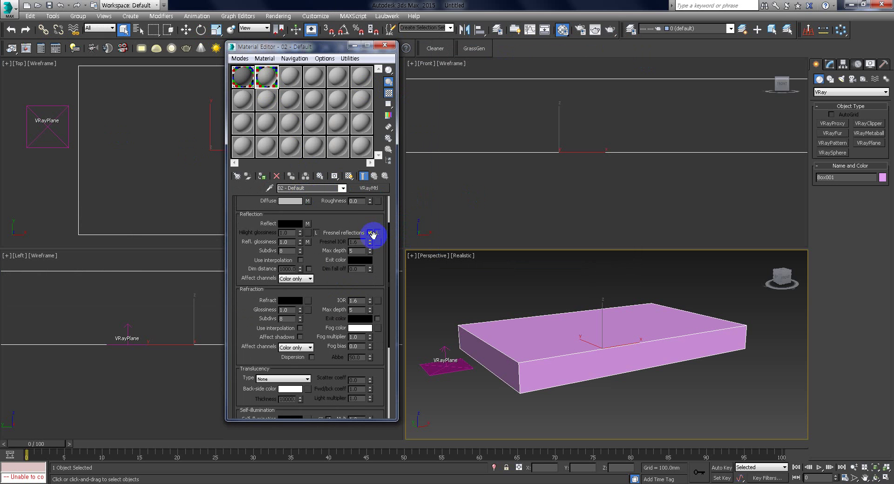
pyautogui.moveTo(315, 256); pyautogui.dragTo(298, 241)
pyautogui.doubleClick(285, 240)
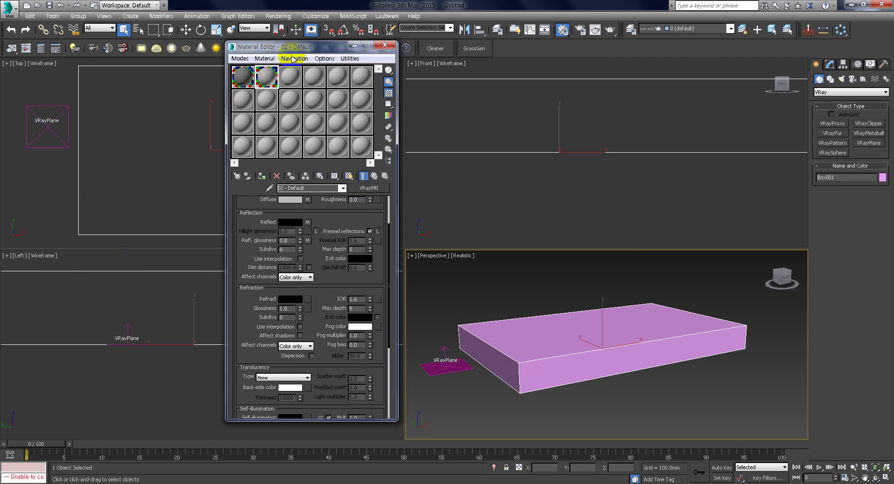
pyautogui.click(342, 188)
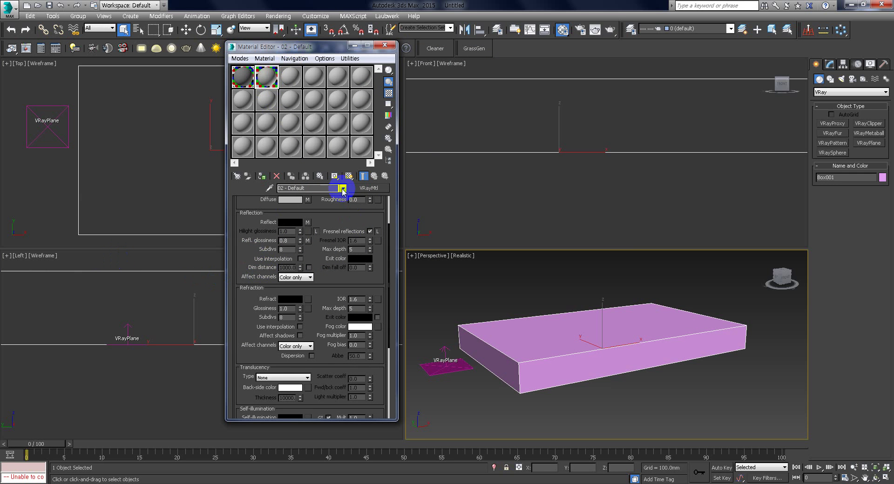
# Load Concrete_Main_Bump_4k.jpg as the material's Bump bitmap through the Maps rollout and return to the parent material.
pyautogui.scroll(-5, 325, 298)
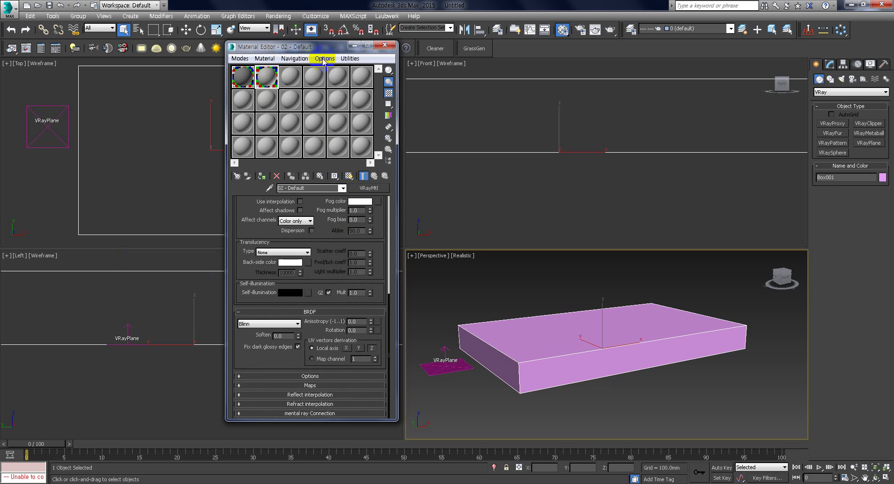
pyautogui.click(325, 386)
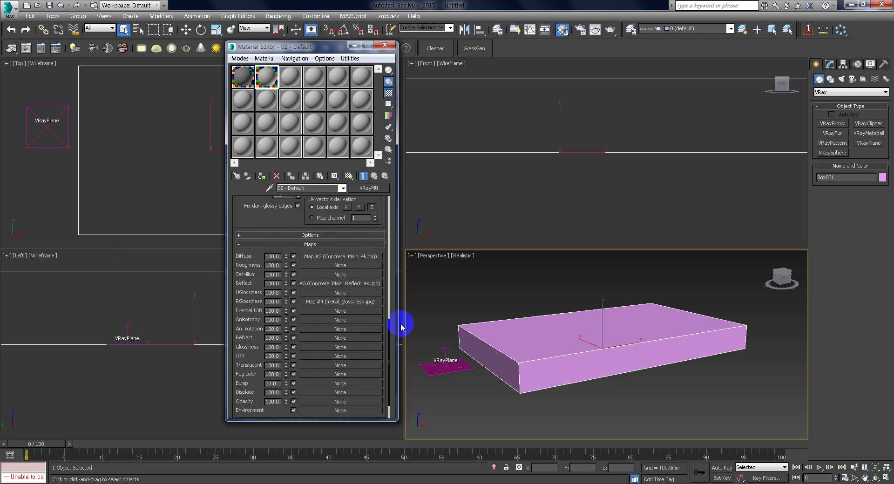
pyautogui.click(314, 385)
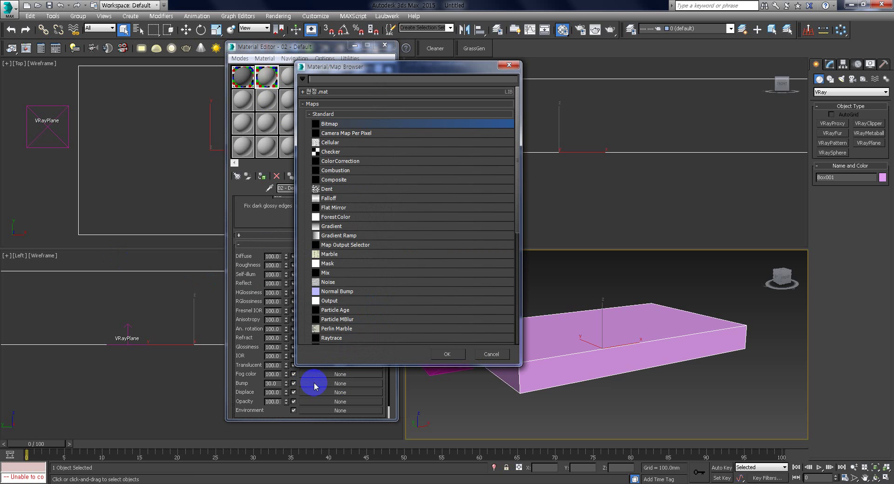
pyautogui.doubleClick(330, 125)
pyautogui.moveTo(319, 83); pyautogui.dragTo(320, 168)
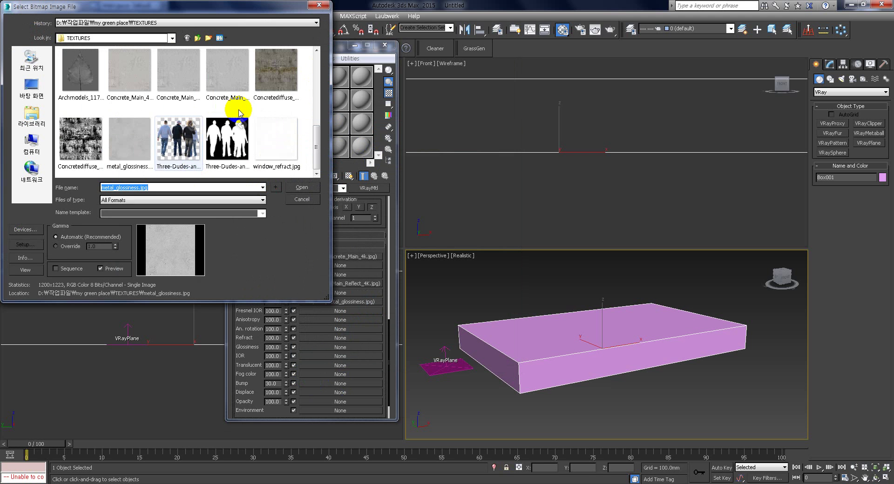
pyautogui.doubleClick(189, 80)
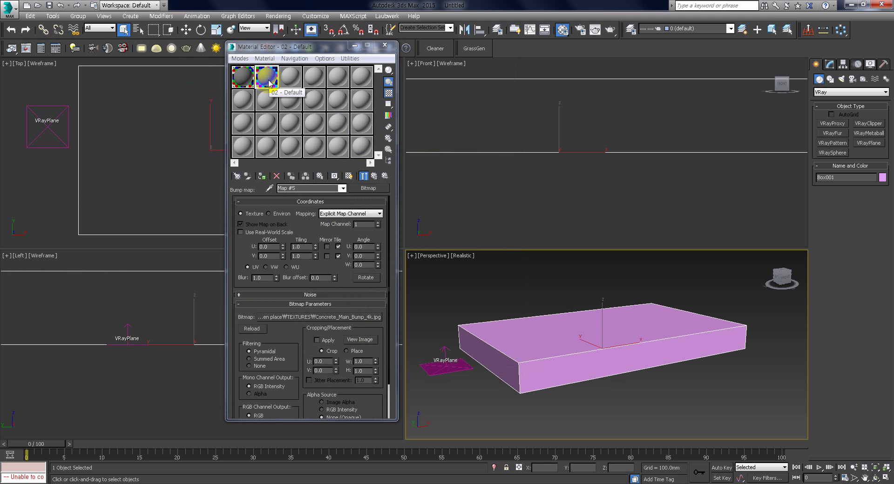
pyautogui.click(342, 189)
pyautogui.click(293, 196)
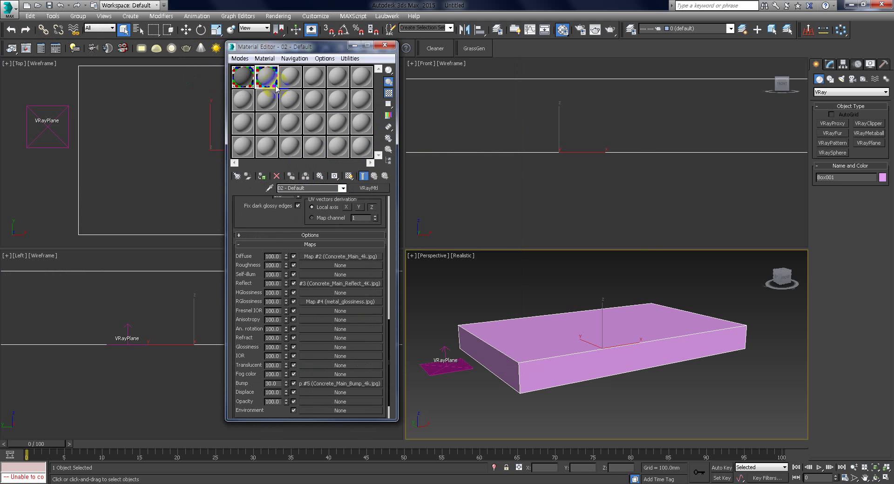
# Open a magnified preview of the 02 - Default material and arrange it and the Material Editor side by side.
pyautogui.doubleClick(267, 79)
pyautogui.moveTo(518, 43); pyautogui.dragTo(115, 37)
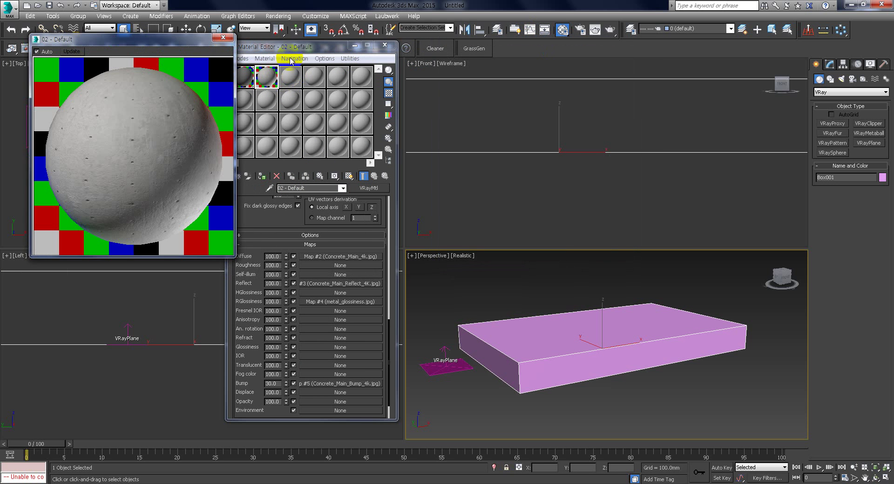
pyautogui.moveTo(353, 47); pyautogui.dragTo(419, 47)
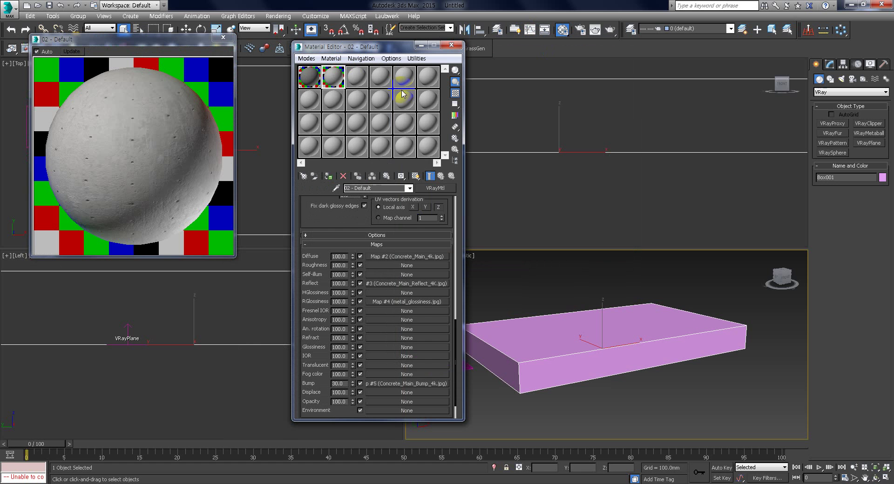
# Open the settings of the Reflect bitmap, Concrete_Main_Reflect_4K.jpg, from the material's Maps rollout.
pyautogui.click(409, 188)
pyautogui.click(400, 197)
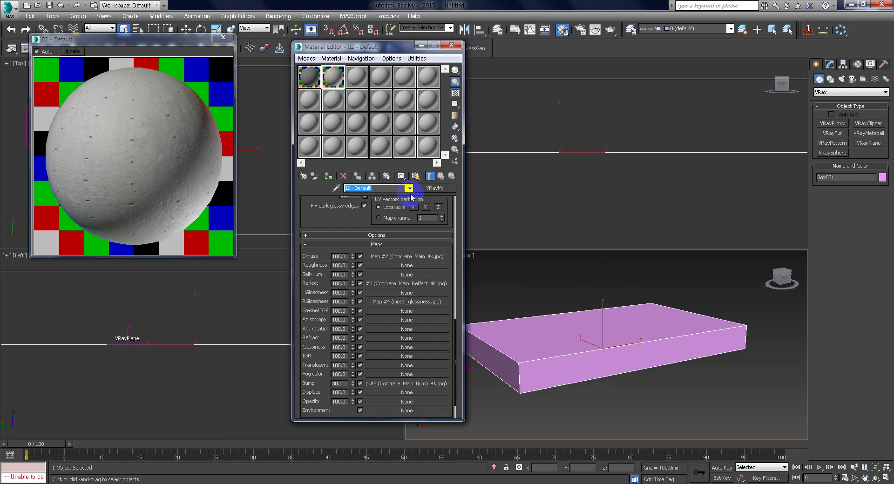
pyautogui.click(431, 283)
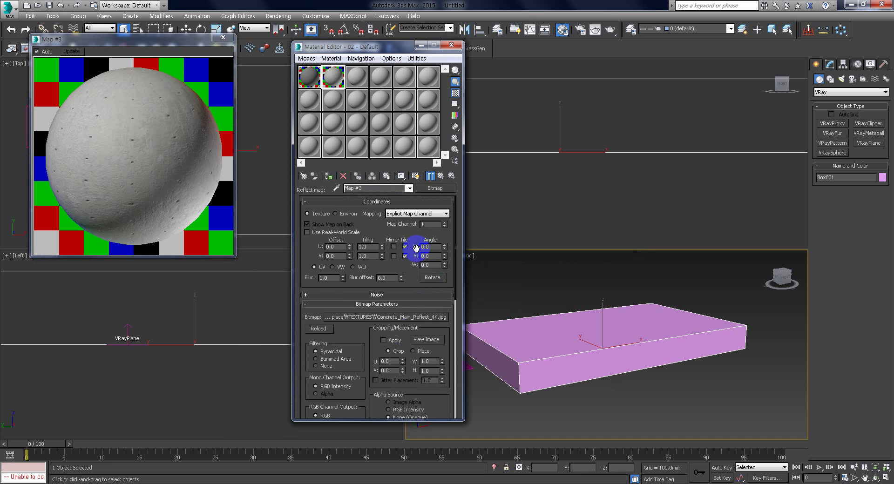
# Review the bitmap and output parameters of the Reflect bitmap and return to the parent material 02 - Default.
pyautogui.scroll(-10, 362, 205)
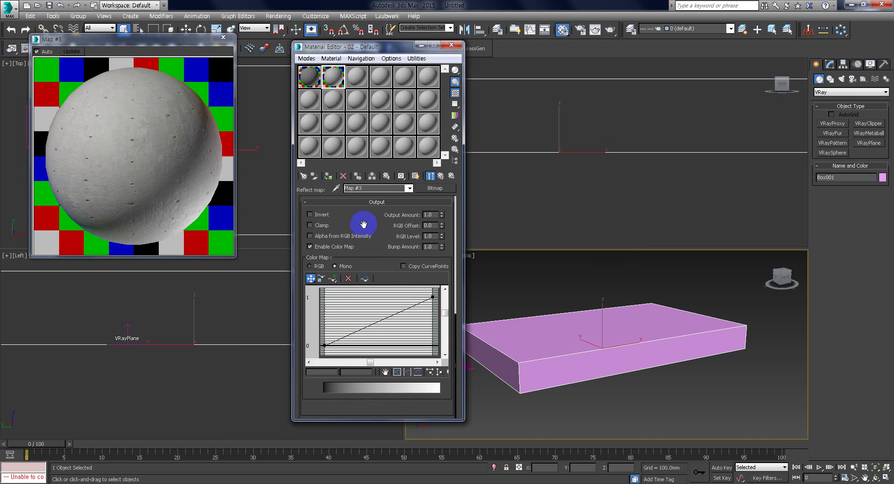
pyautogui.scroll(4, 362, 225)
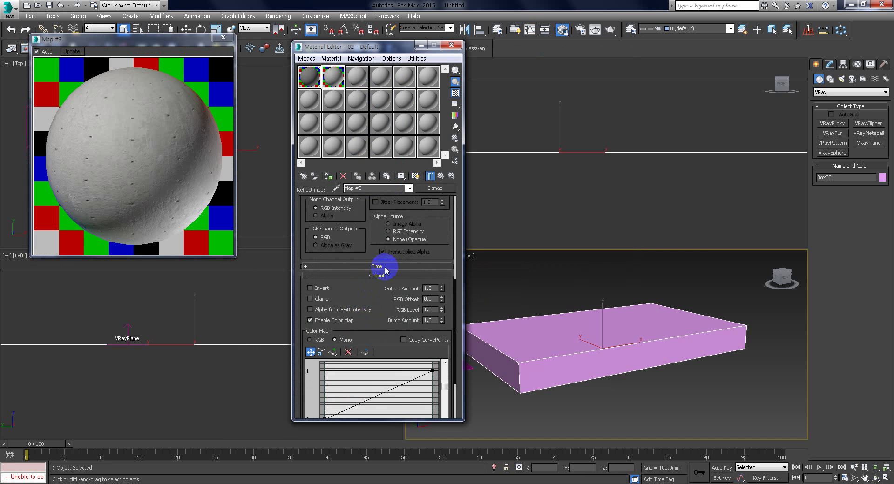
pyautogui.moveTo(359, 293); pyautogui.dragTo(373, 368)
pyautogui.click(409, 188)
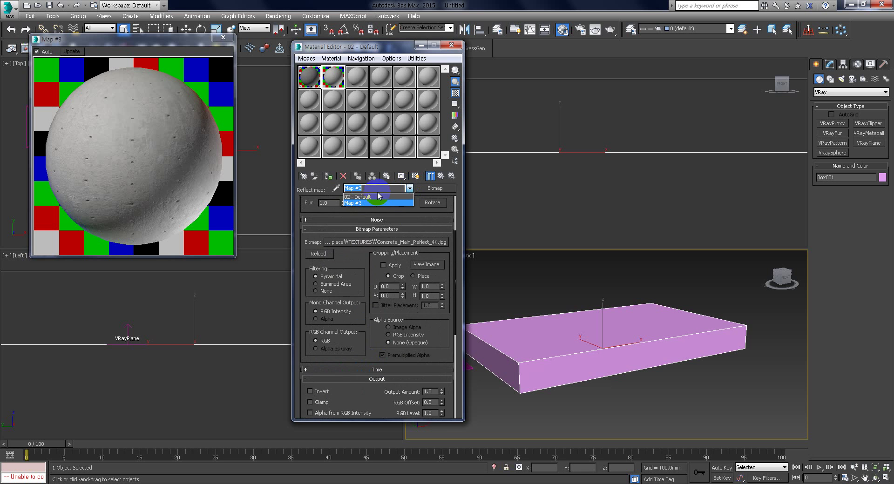
pyautogui.click(377, 196)
# Set the BRDF type of the 02 - Default material to Ward.
pyautogui.moveTo(310, 259); pyautogui.dragTo(313, 385)
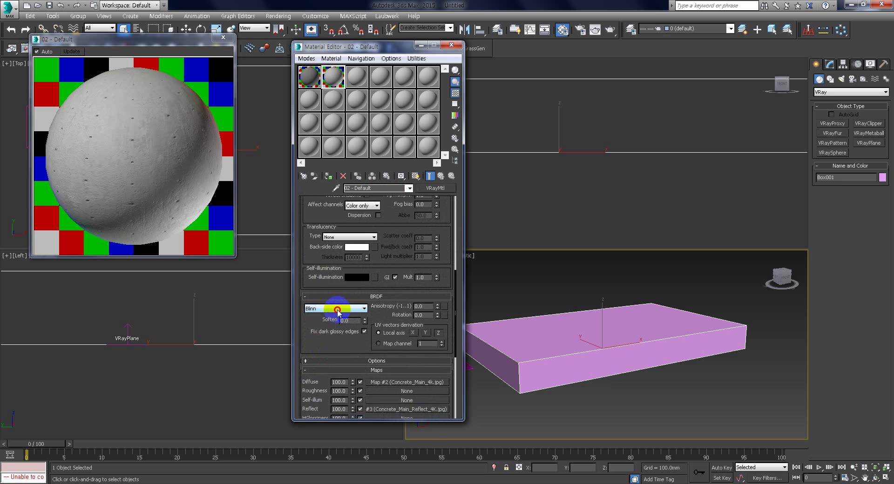
pyautogui.click(337, 310)
pyautogui.click(323, 330)
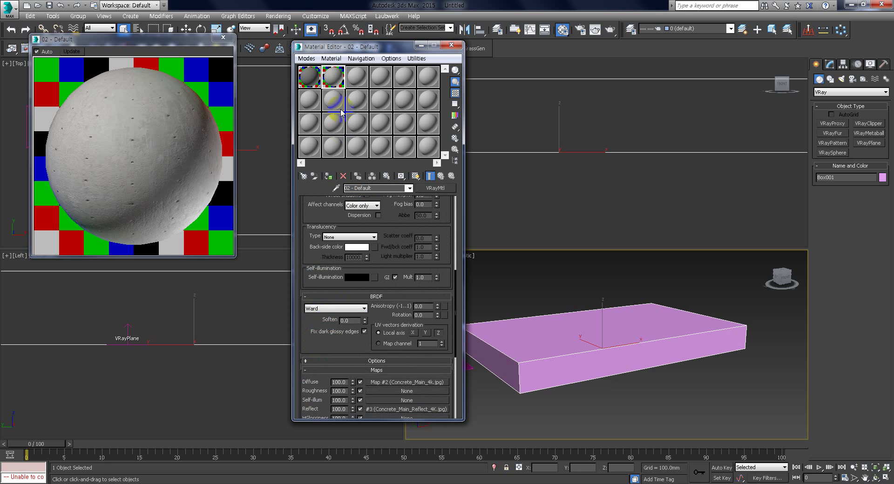
# Expand the Options rollout of the 02 - Default material and examine its settings.
pyautogui.moveTo(320, 326); pyautogui.dragTo(319, 233)
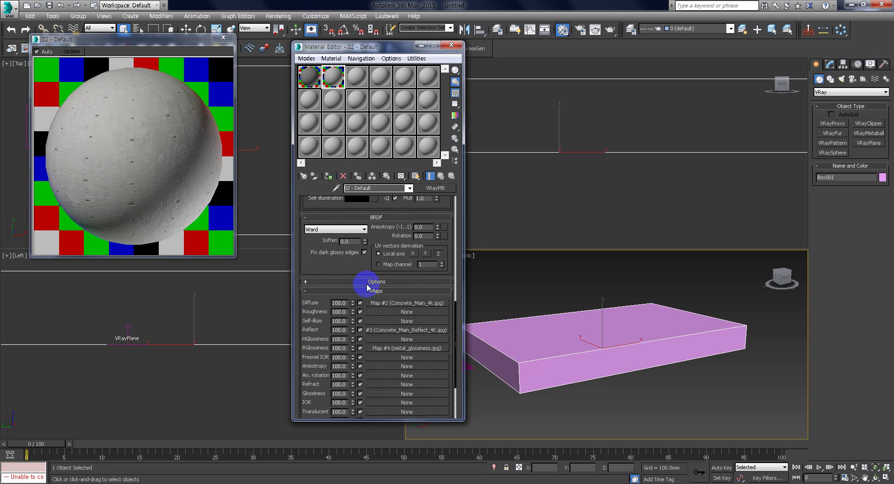
pyautogui.click(367, 282)
pyautogui.moveTo(312, 332); pyautogui.dragTo(312, 325)
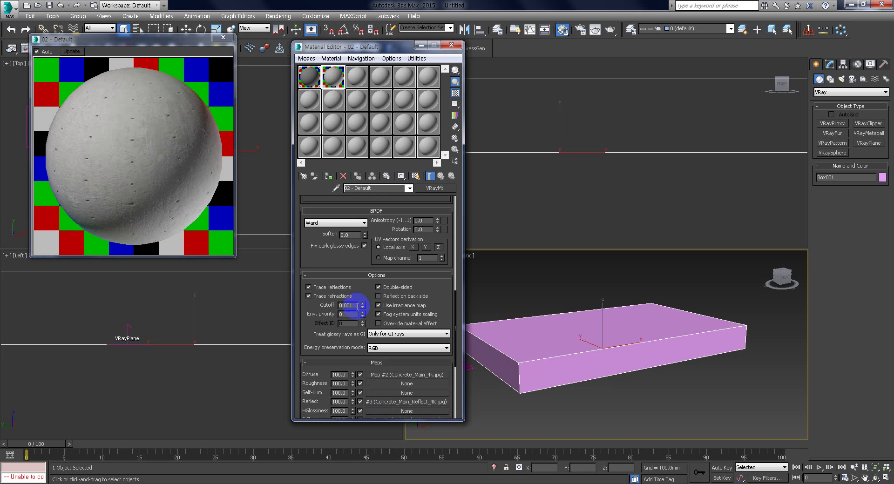
pyautogui.moveTo(331, 256); pyautogui.dragTo(331, 373)
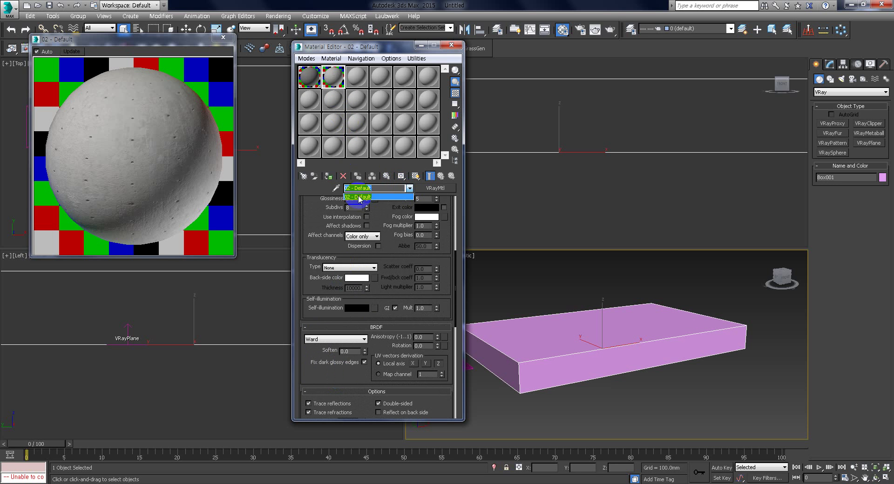
# Change the 02 - Default material's type to VRayBlendMtl, keeping the existing VRayMtl as its base material.
pyautogui.moveTo(319, 209); pyautogui.dragTo(337, 287)
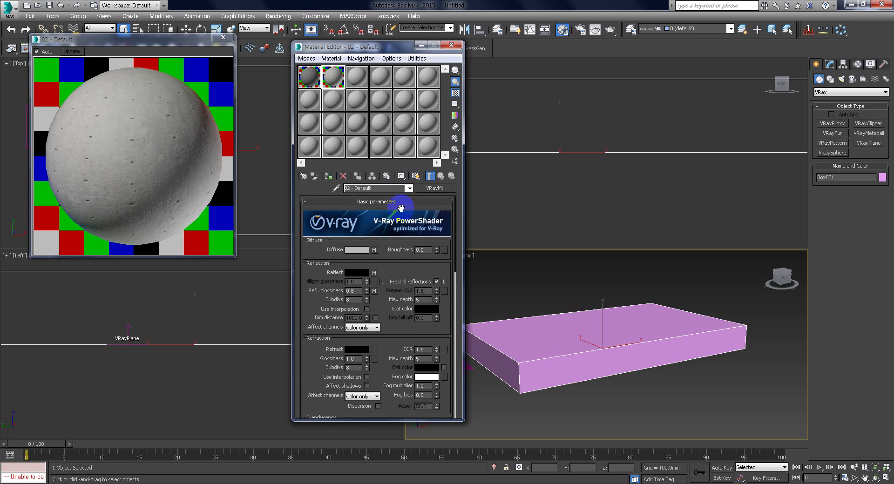
pyautogui.click(435, 187)
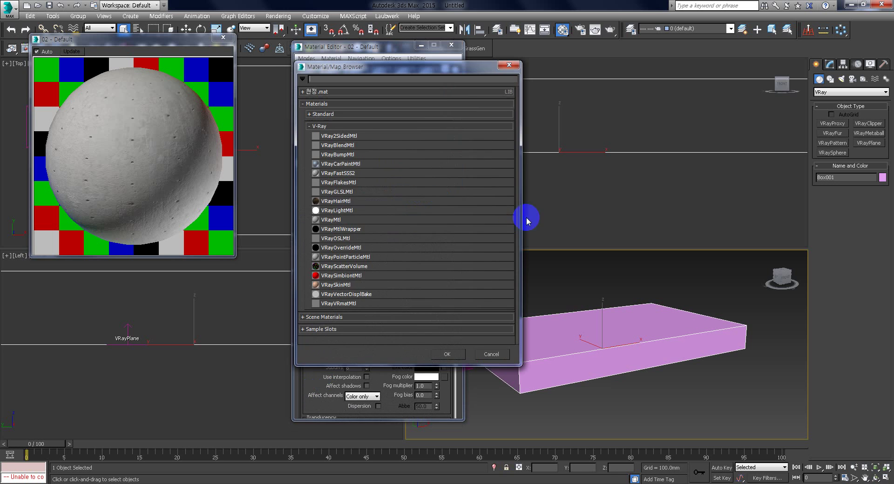
pyautogui.doubleClick(355, 146)
pyautogui.click(355, 256)
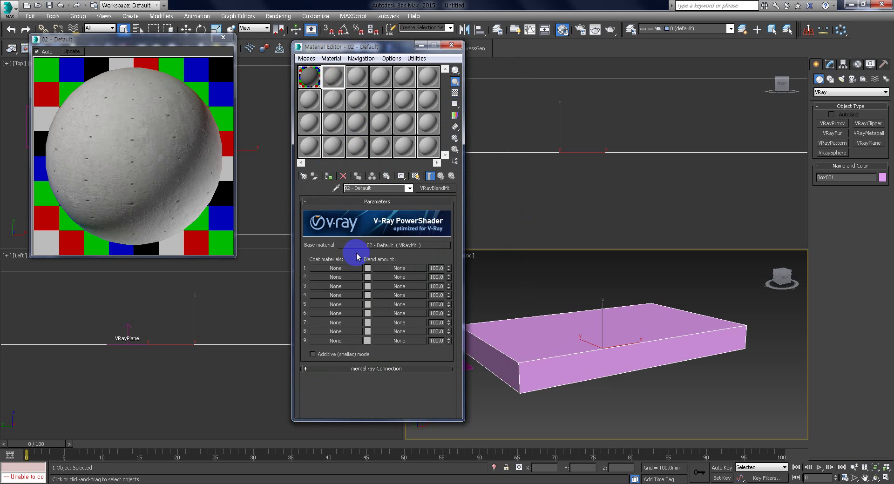
# Add a VRayMtl as coat material 1 with Concretediffuse_dirty.jpg as its Diffuse bitmap and return to the blend material.
pyautogui.click(335, 269)
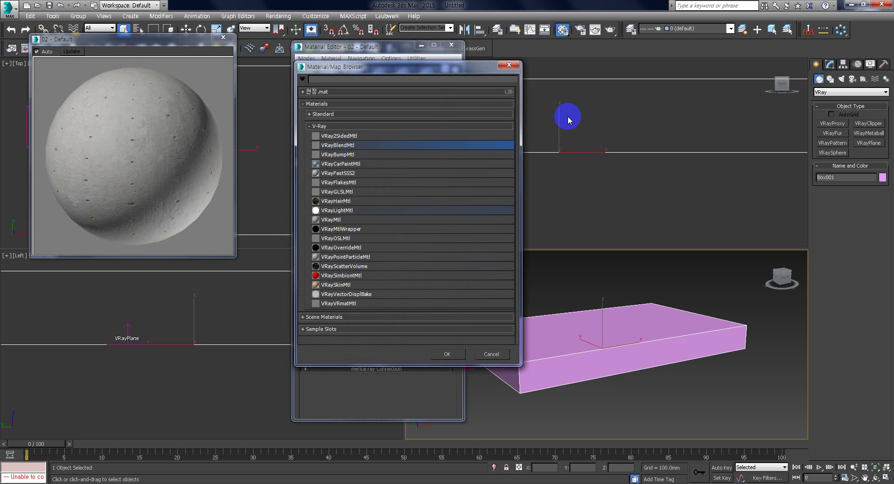
pyautogui.doubleClick(337, 220)
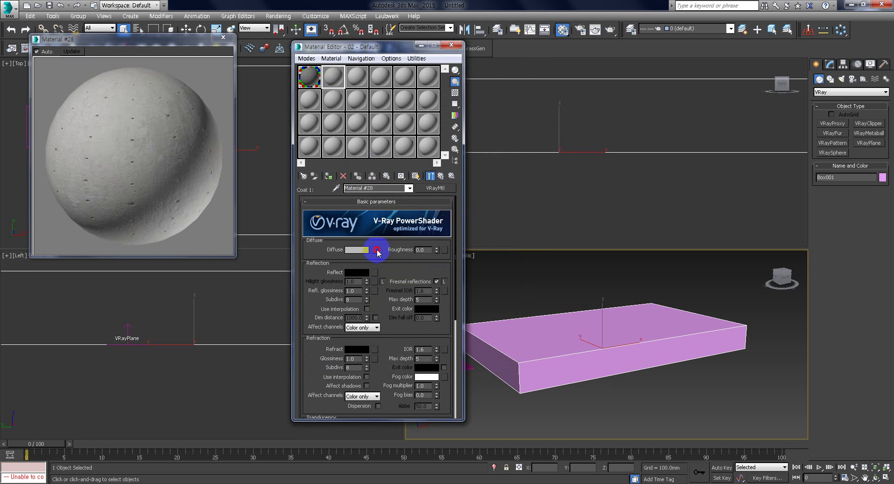
pyautogui.click(374, 250)
pyautogui.click(334, 124)
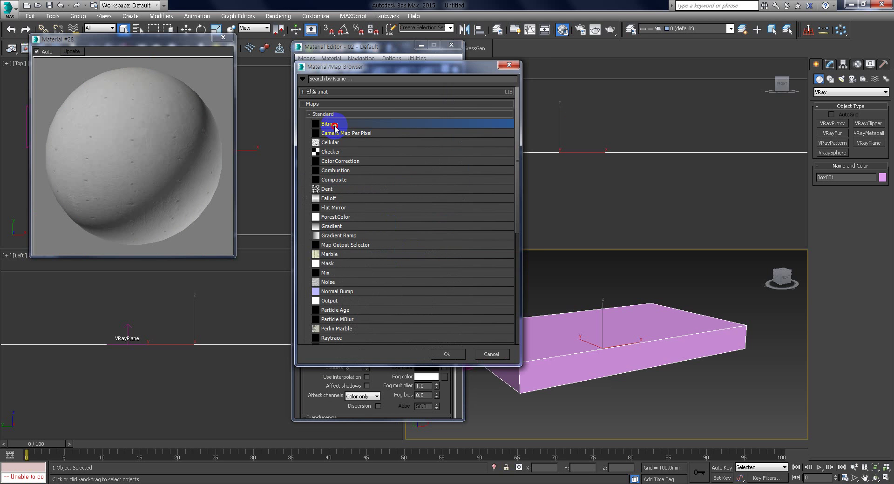
pyautogui.doubleClick(335, 124)
pyautogui.moveTo(317, 77); pyautogui.dragTo(317, 139)
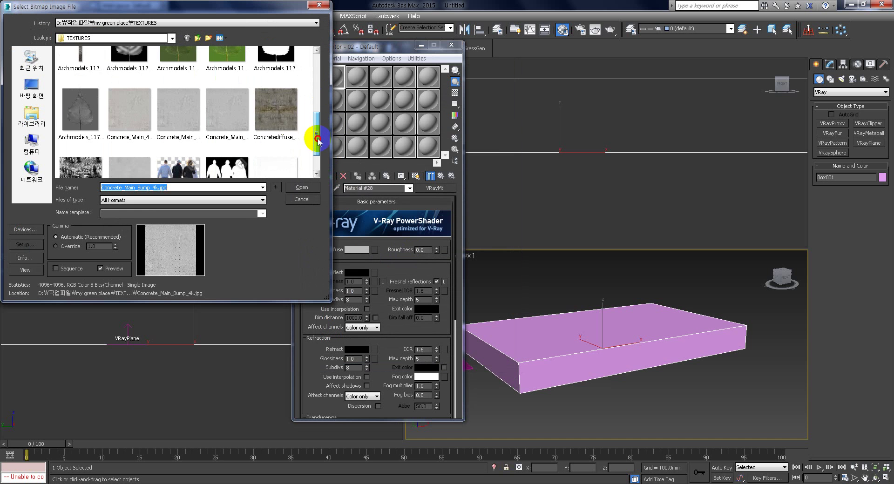
pyautogui.click(276, 109)
pyautogui.click(302, 189)
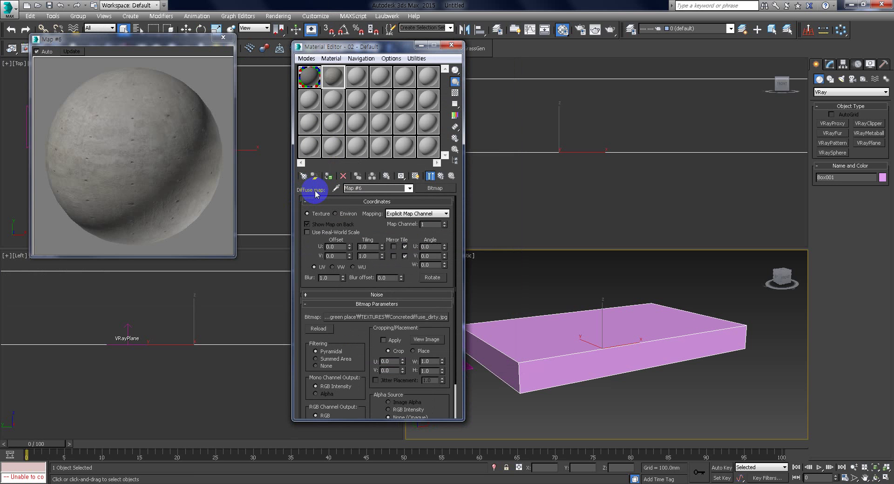
pyautogui.click(409, 188)
pyautogui.click(366, 197)
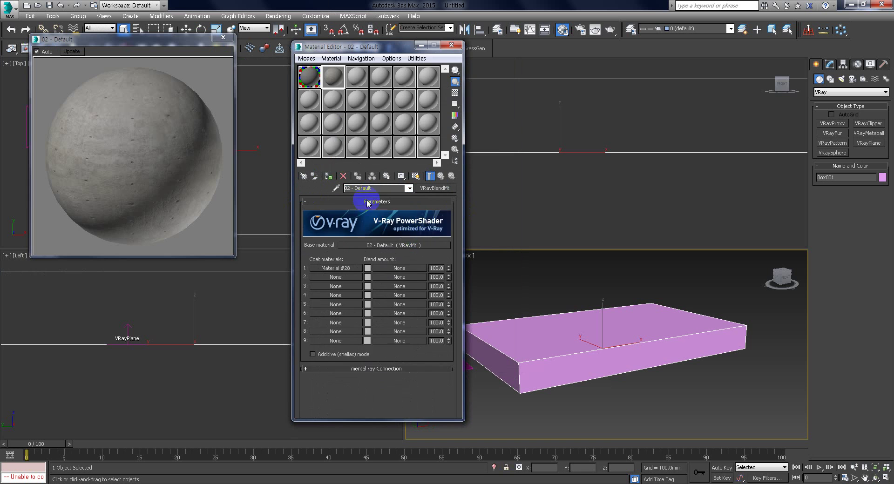
# Assign a VRayDirt map to the blend amount of coat material 1.
pyautogui.click(406, 272)
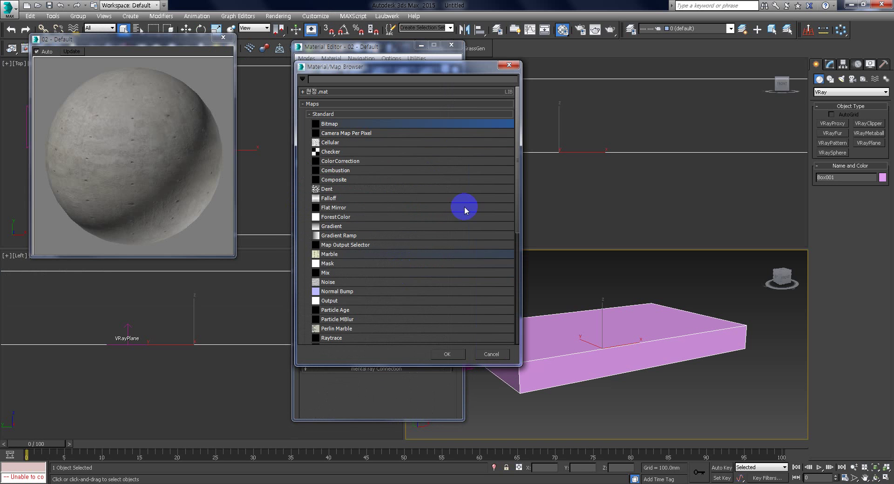
pyautogui.click(326, 114)
pyautogui.click(325, 132)
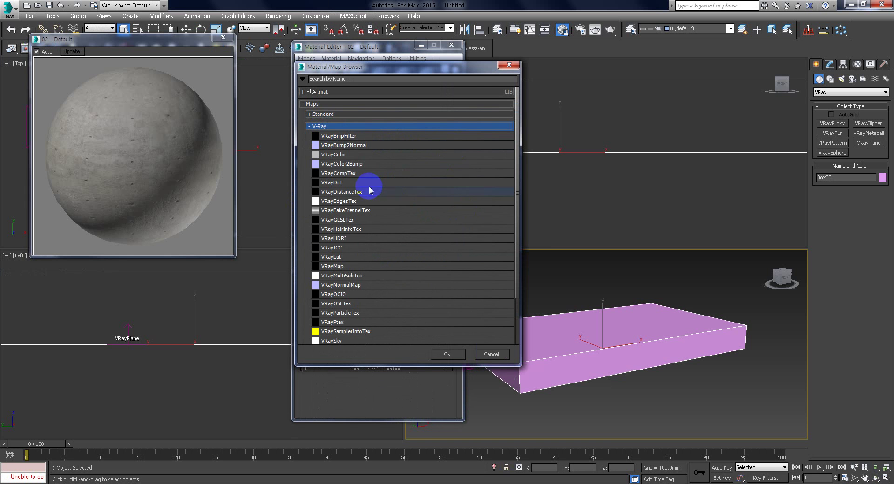
pyautogui.click(343, 185)
pyautogui.doubleClick(343, 186)
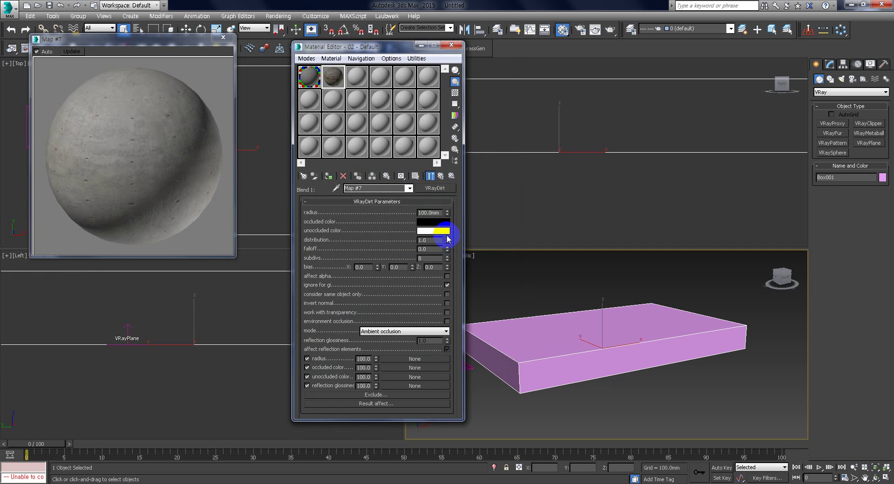
# Swap the VRayDirt map's occluded and unoccluded colors and return to the blend material.
pyautogui.click(435, 214)
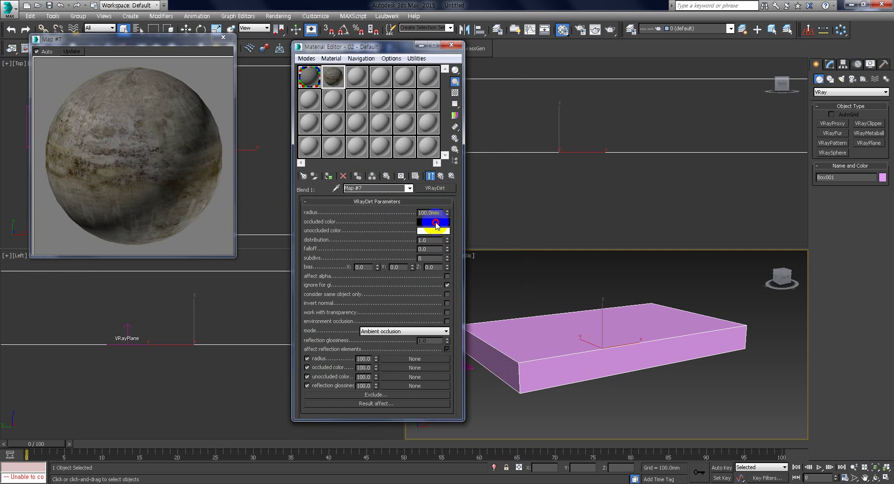
pyautogui.moveTo(437, 234); pyautogui.dragTo(437, 234)
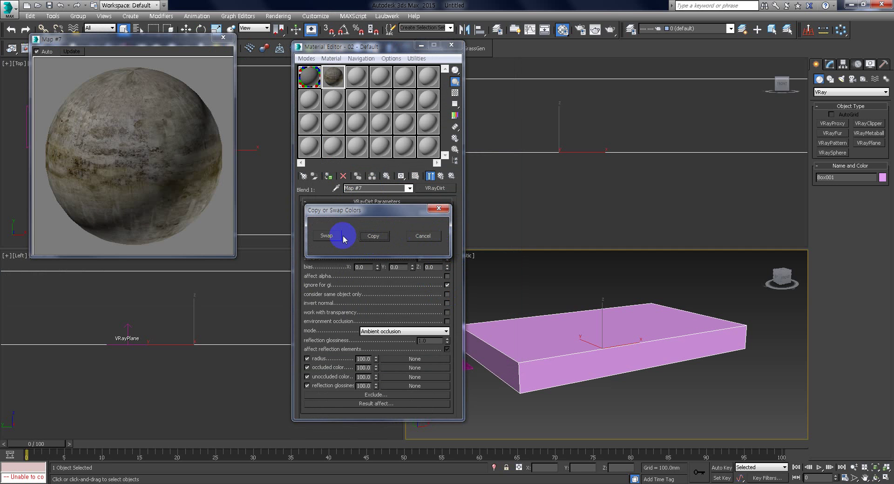
pyautogui.click(328, 237)
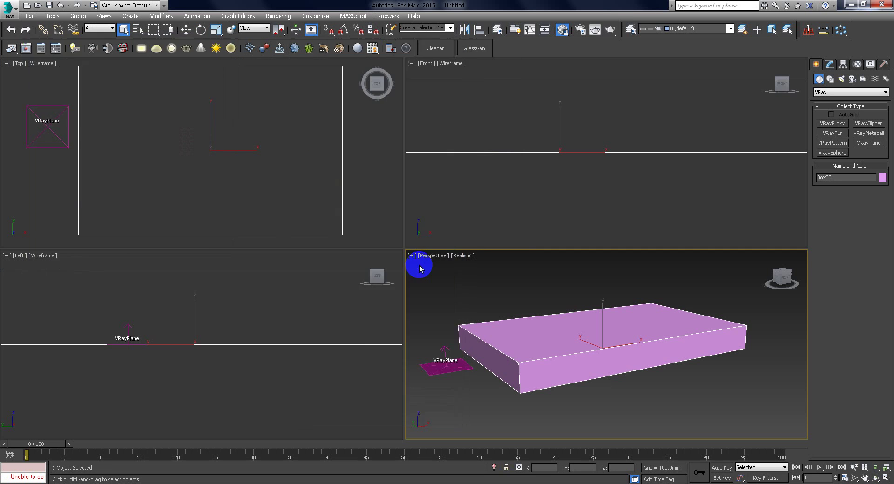
pyautogui.click(409, 188)
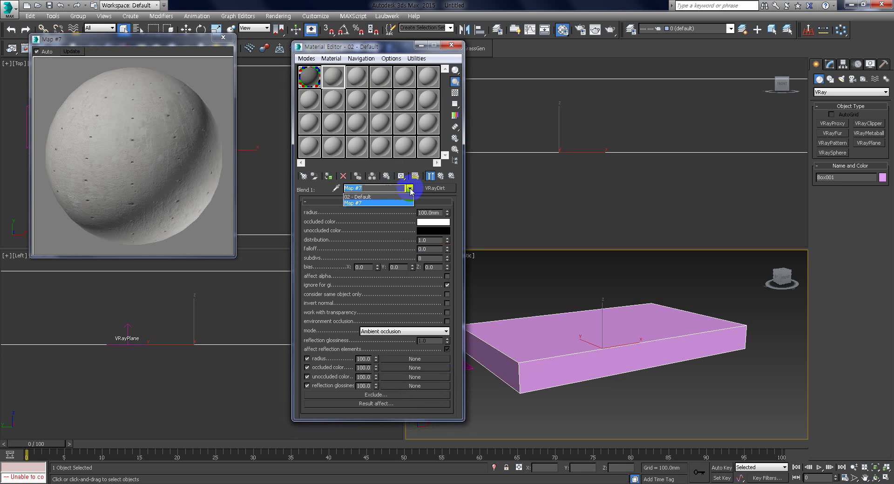
pyautogui.click(371, 194)
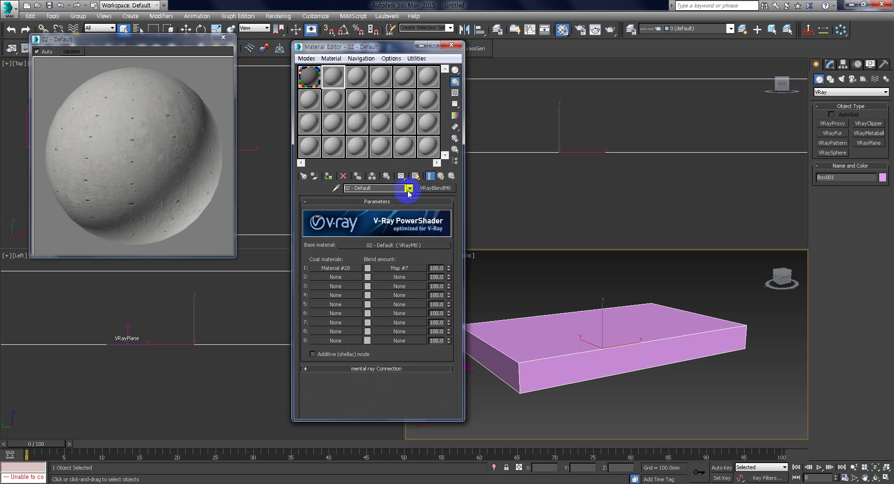
# Add a VRayMtl as coat material 2 and assign a Bitmap map to its Diffuse slot.
pyautogui.click(335, 277)
pyautogui.doubleClick(335, 219)
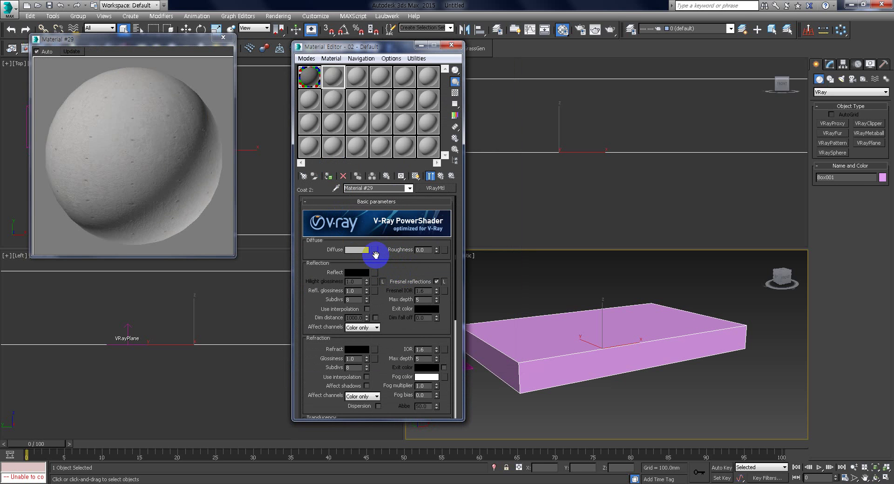
pyautogui.click(376, 251)
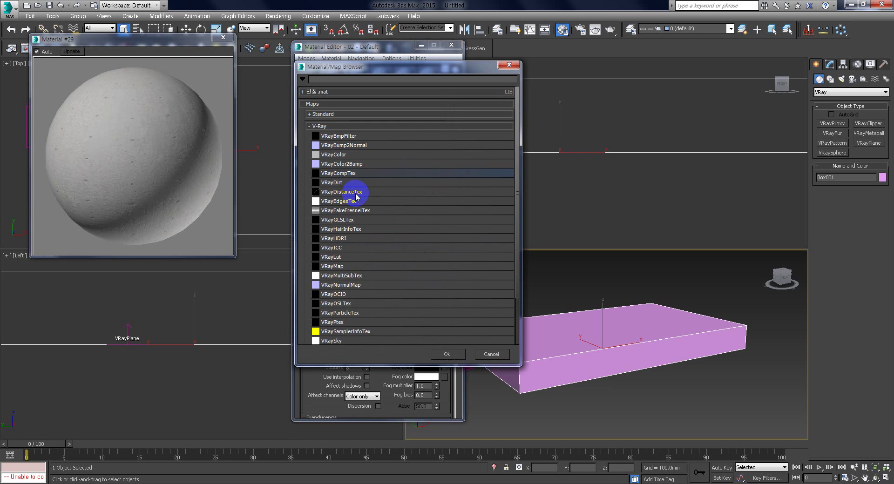
pyautogui.click(325, 126)
pyautogui.click(326, 114)
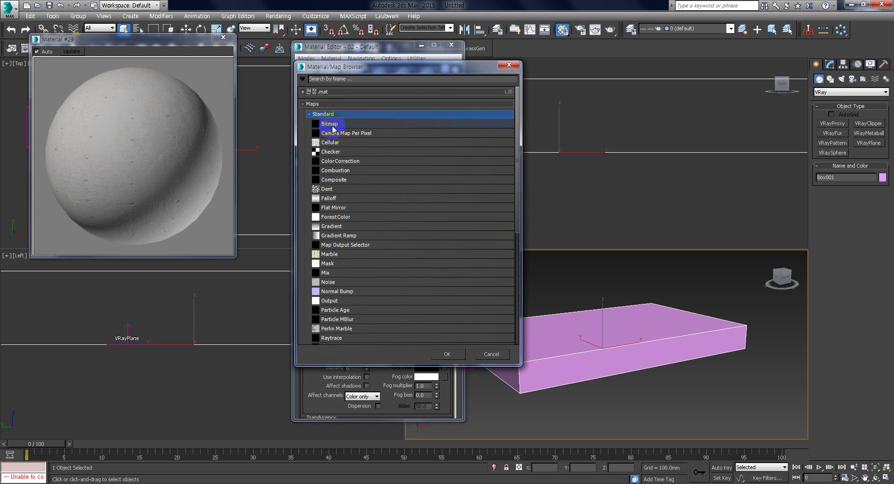
pyautogui.doubleClick(332, 124)
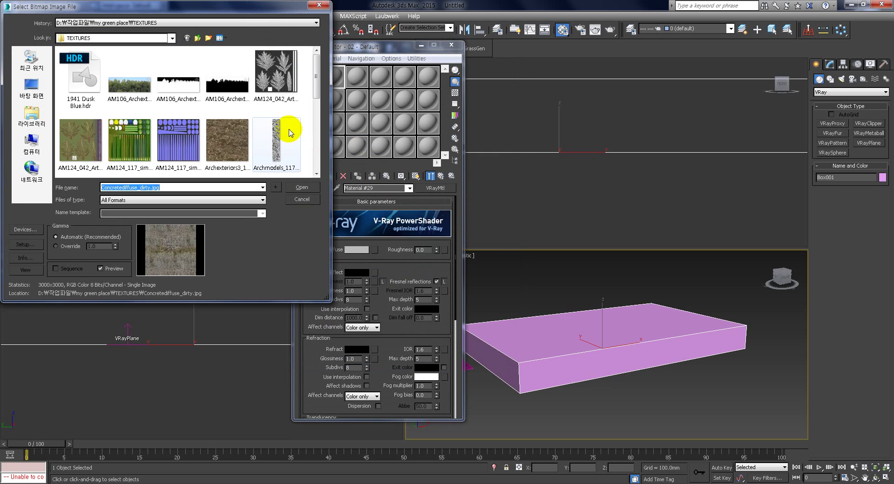
# Browse the TEXTURES folder for a diffuse image, close the file selection without choosing one and return to the blend material.
pyautogui.moveTo(317, 88); pyautogui.dragTo(317, 161)
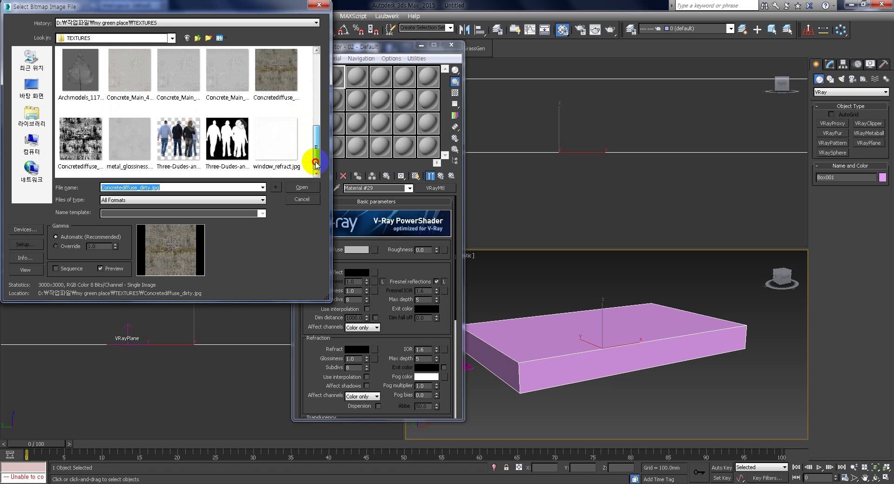
pyautogui.moveTo(315, 157); pyautogui.dragTo(311, 87)
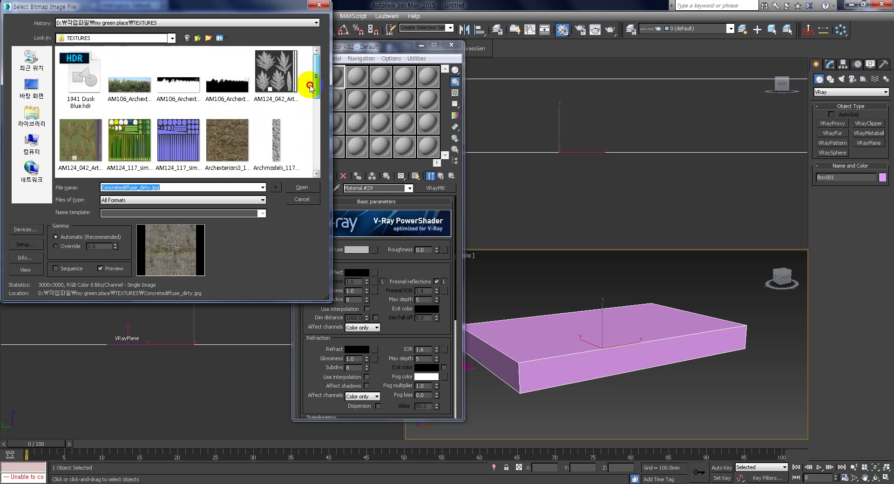
pyautogui.click(319, 5)
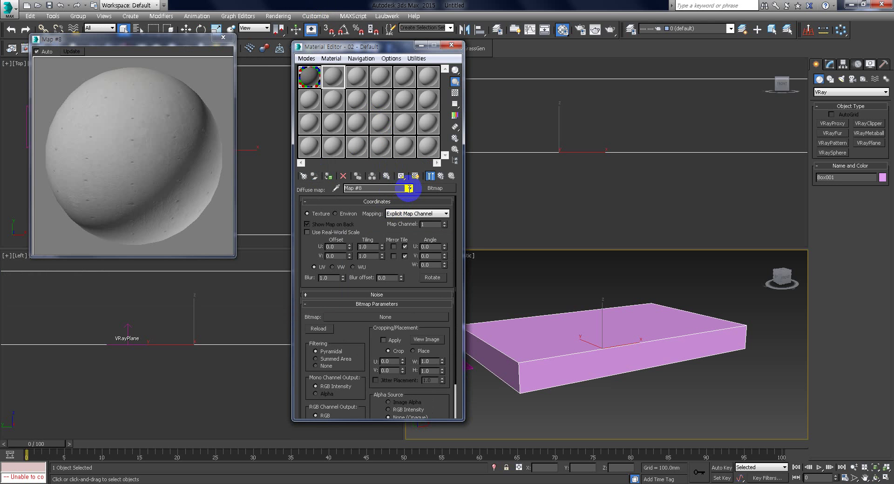
pyautogui.click(409, 188)
pyautogui.click(356, 197)
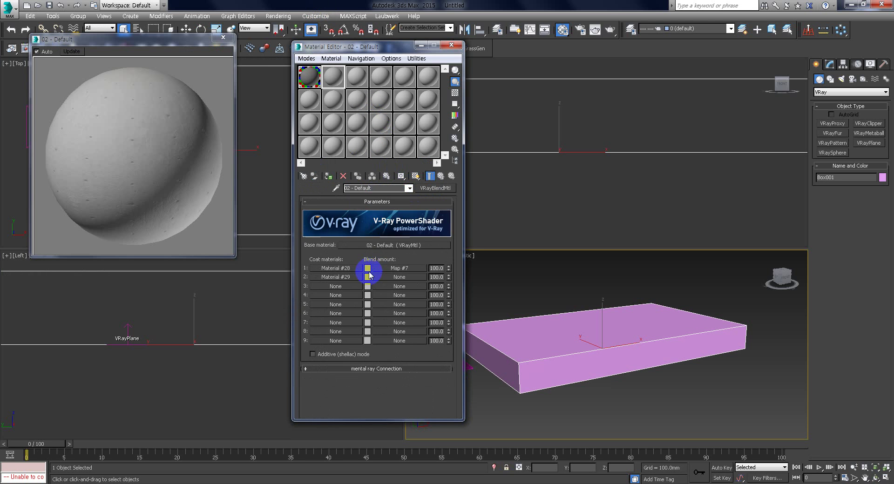
# Replace the Bitmap in coat material 2's Diffuse slot with a Color Correction map, keeping the old map as its sub-map.
pyautogui.click(344, 275)
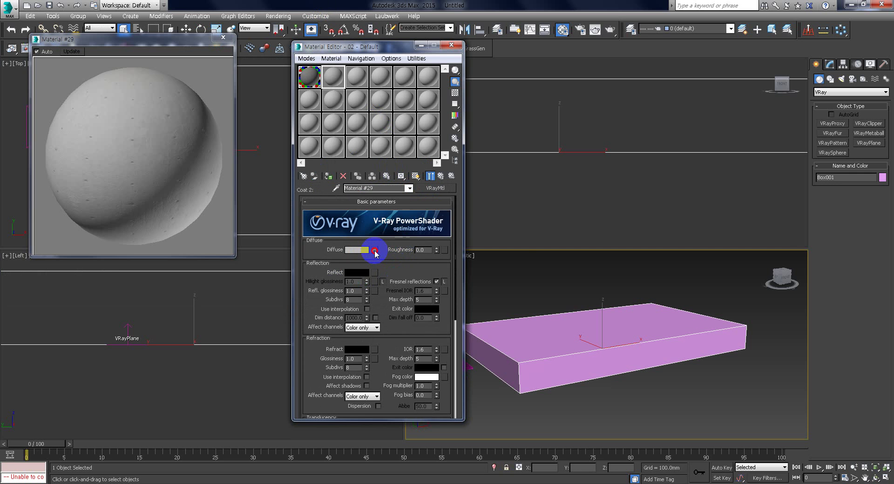
pyautogui.click(374, 250)
pyautogui.click(442, 190)
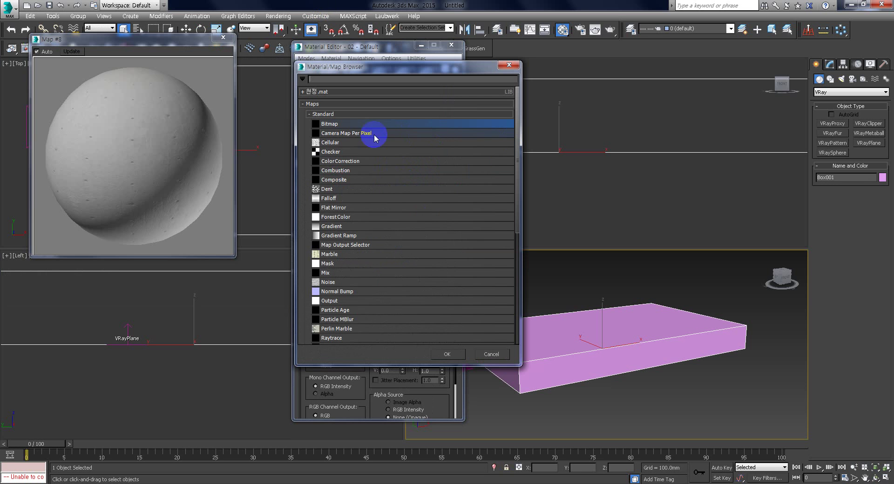
pyautogui.doubleClick(358, 161)
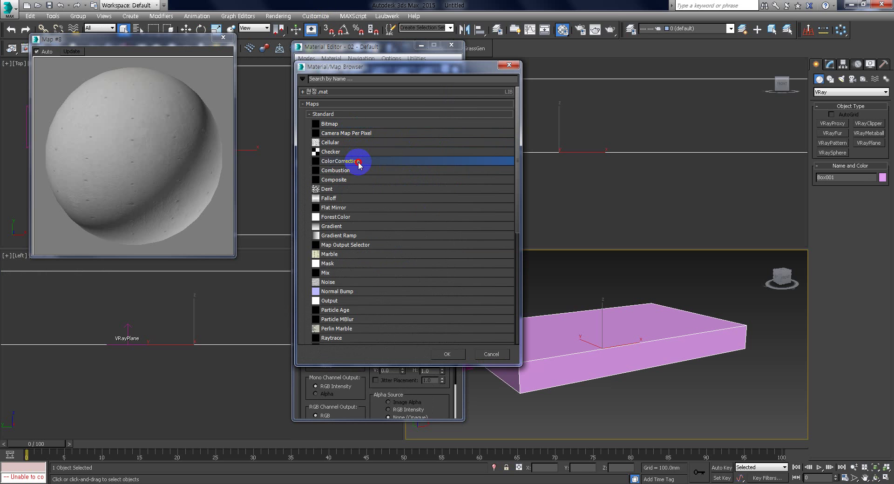
pyautogui.click(358, 255)
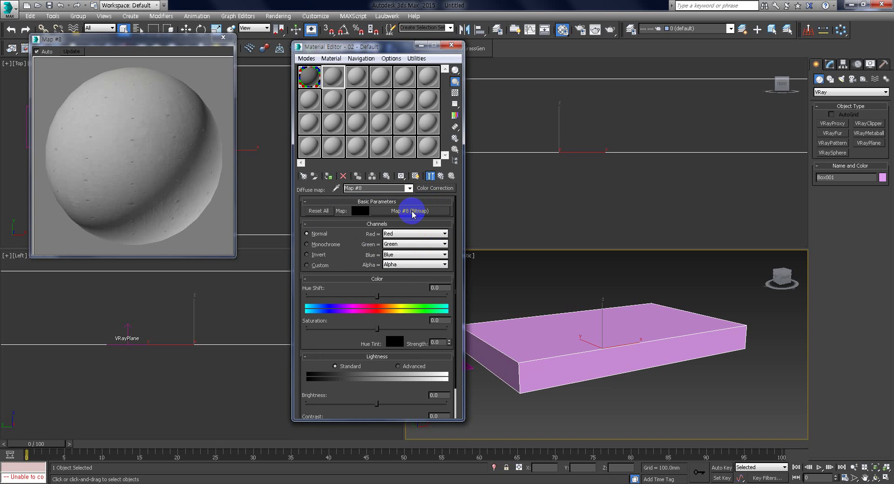
# Cut the Color Correction map out of coat material 2's Diffuse slot.
pyautogui.rightClick(426, 189)
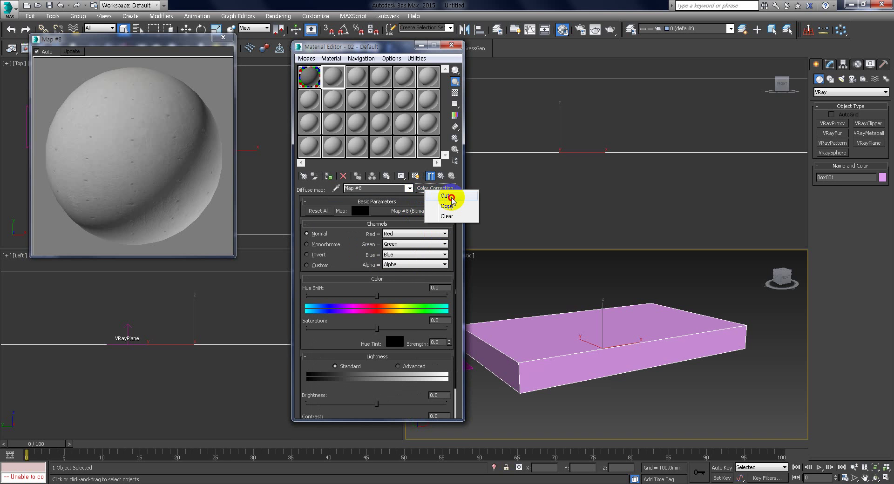
pyautogui.click(449, 197)
pyautogui.click(347, 279)
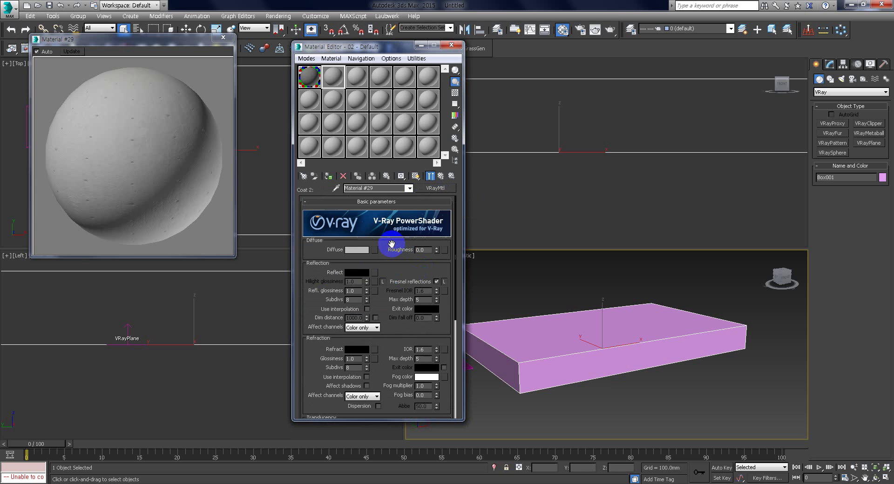
# Assign a VRayColor map to the Diffuse slot of coat material 2.
pyautogui.moveTo(391, 243); pyautogui.dragTo(376, 256)
pyautogui.click(375, 252)
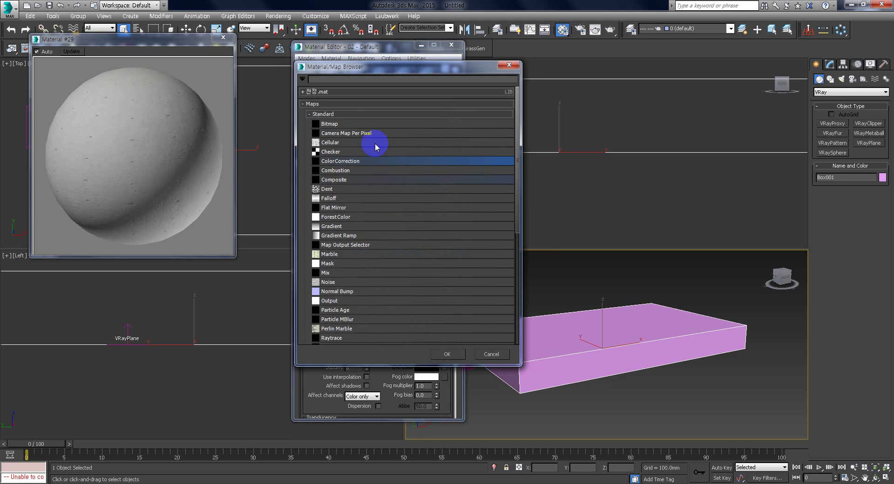
pyautogui.click(342, 114)
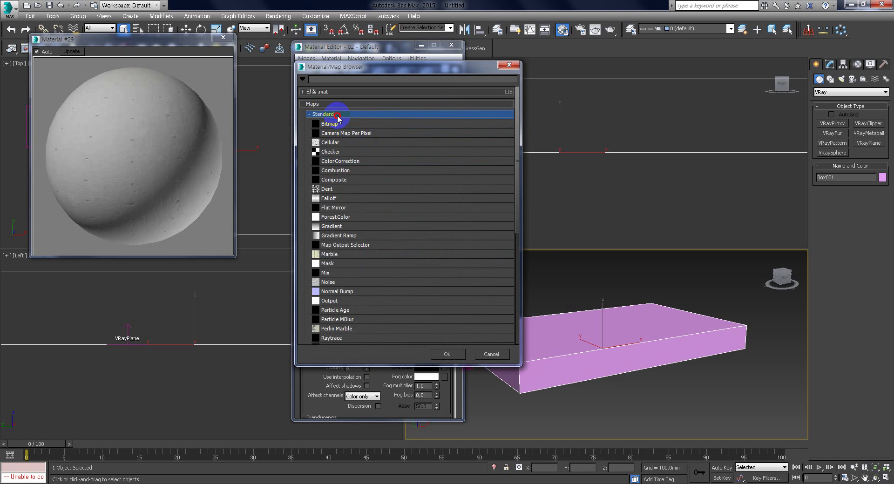
pyautogui.click(335, 126)
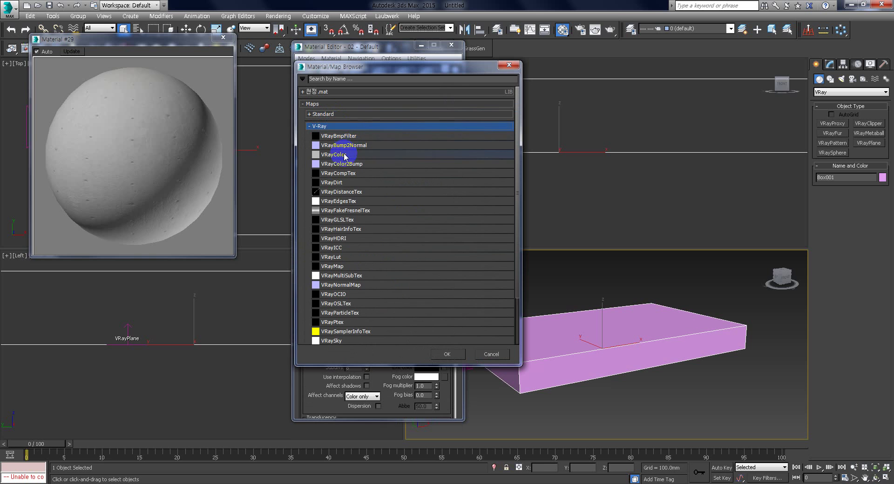
pyautogui.doubleClick(345, 155)
# Set the VRayColor map's color to a near-black grey of RGB 7, 7, 7 and return to the blend material.
pyautogui.click(431, 237)
pyautogui.click(434, 277)
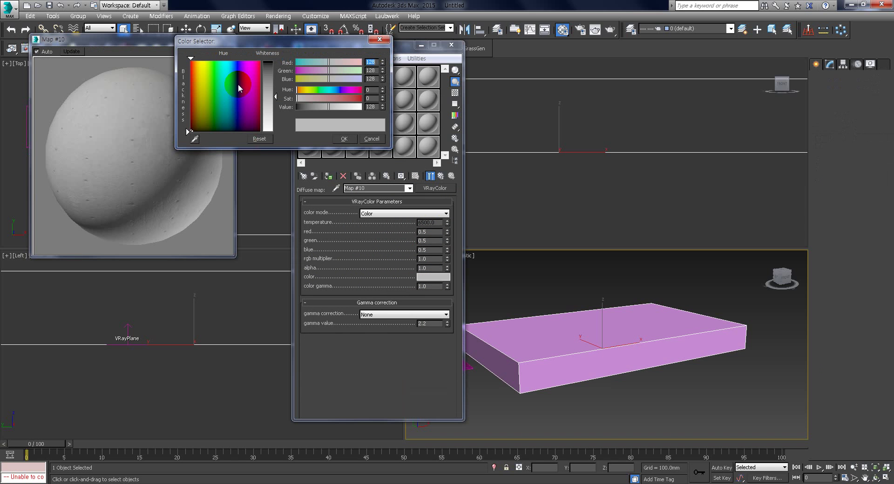
pyautogui.click(270, 71)
pyautogui.moveTo(270, 70); pyautogui.dragTo(270, 63)
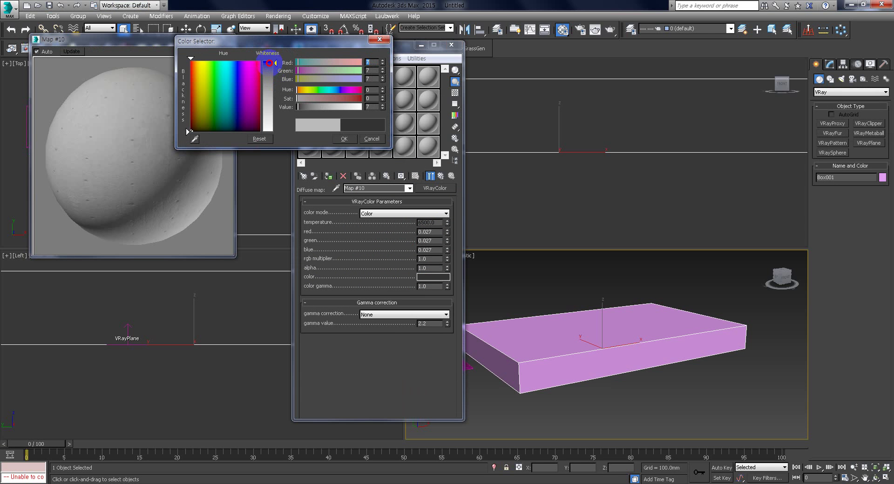
pyautogui.click(344, 139)
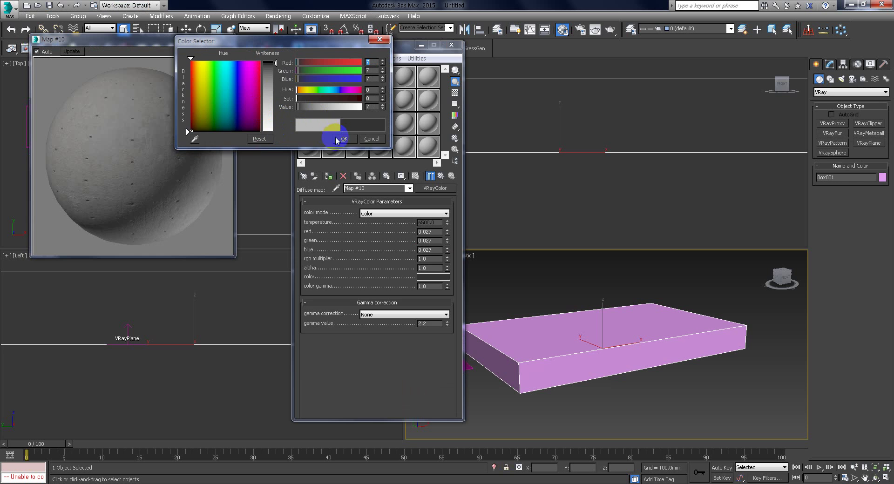
pyautogui.click(409, 188)
pyautogui.click(368, 196)
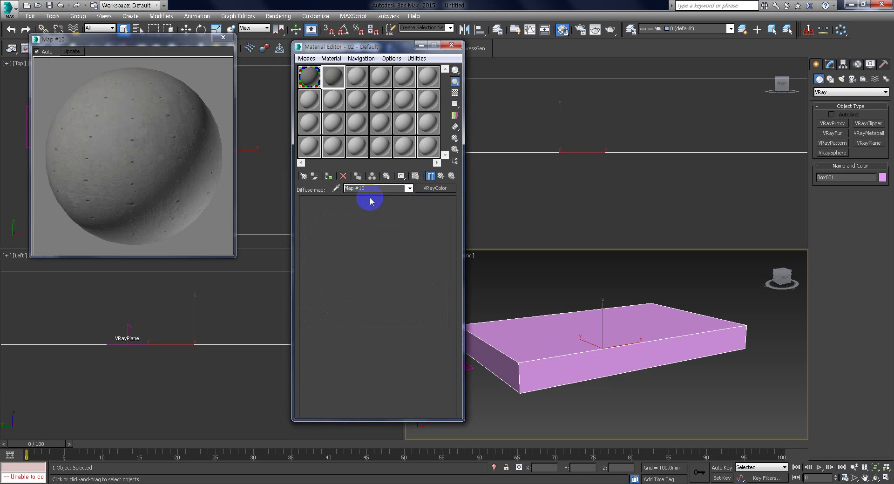
# Assign the bitmap AM106_Archexteriors_15_001_opacity_tree2.png to the blend amount of coat material 2 and return to the blend material.
pyautogui.click(396, 279)
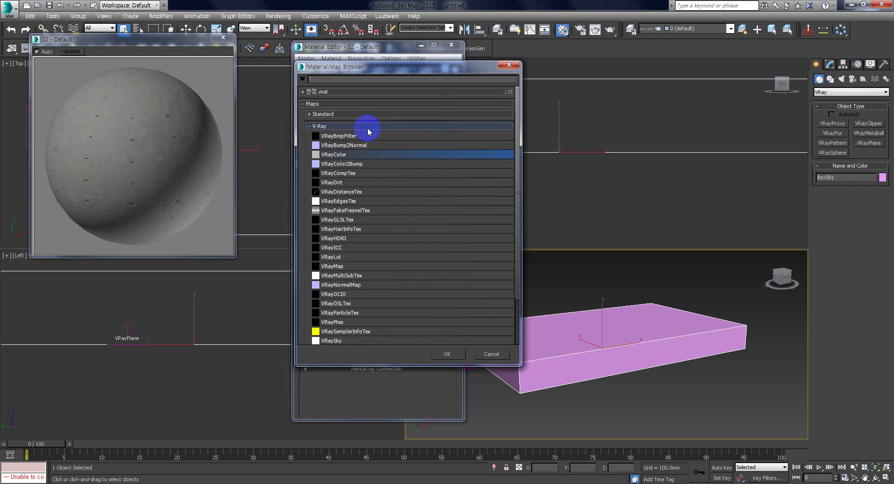
pyautogui.click(326, 127)
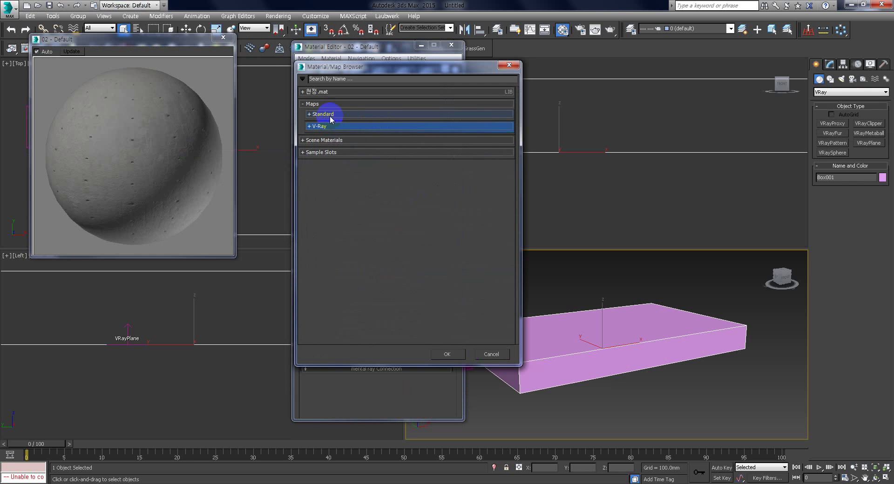
pyautogui.click(340, 114)
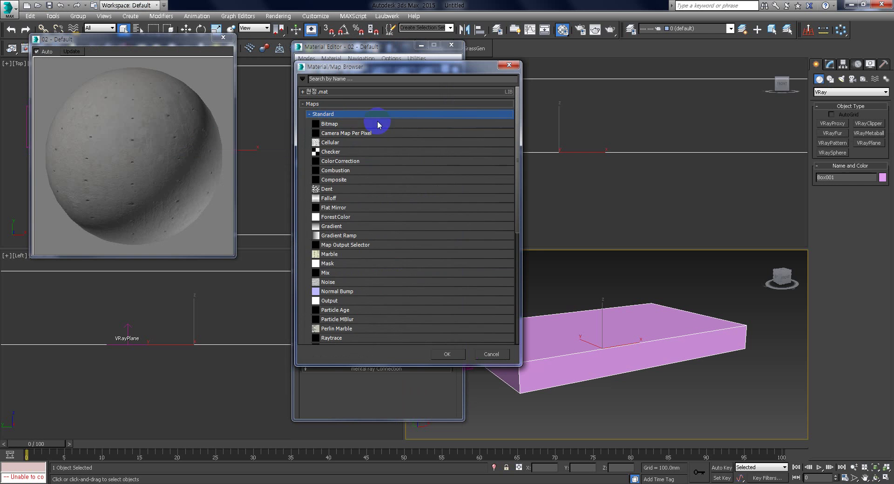
pyautogui.doubleClick(330, 125)
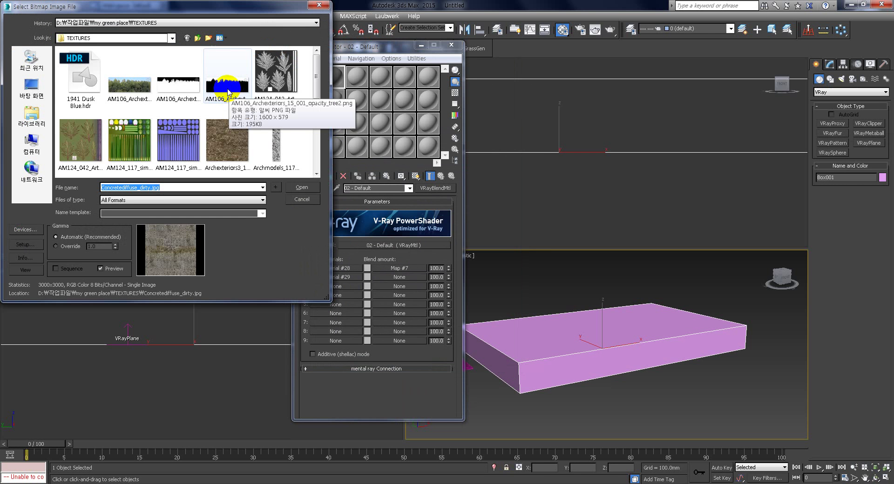
pyautogui.doubleClick(228, 89)
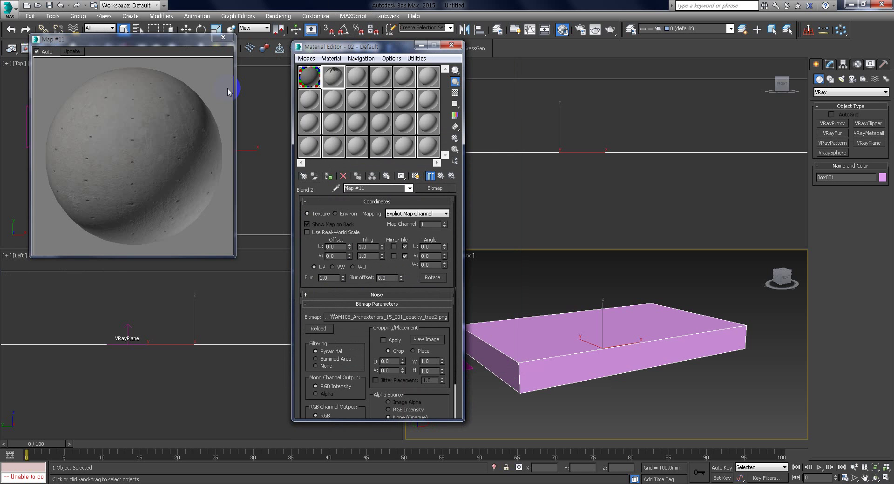
pyautogui.click(409, 188)
pyautogui.click(357, 197)
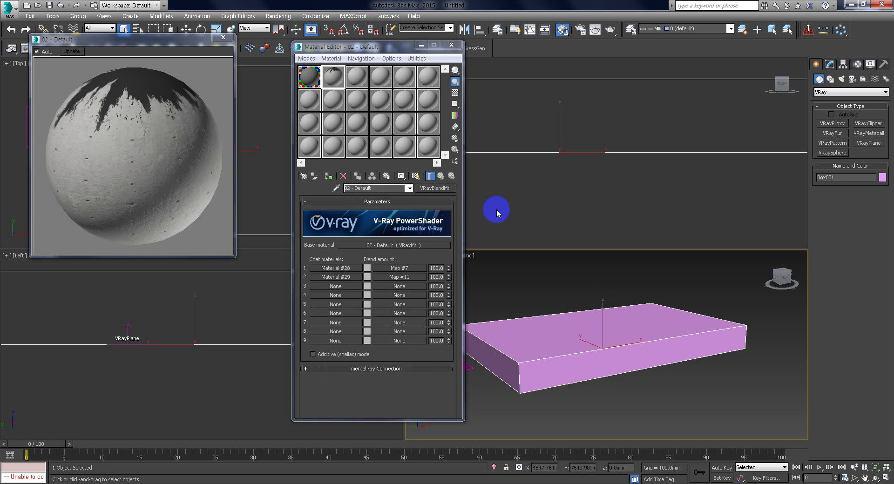
# Assign the blend material to the selected box and show its base material's texture in the viewport.
pyautogui.click(329, 176)
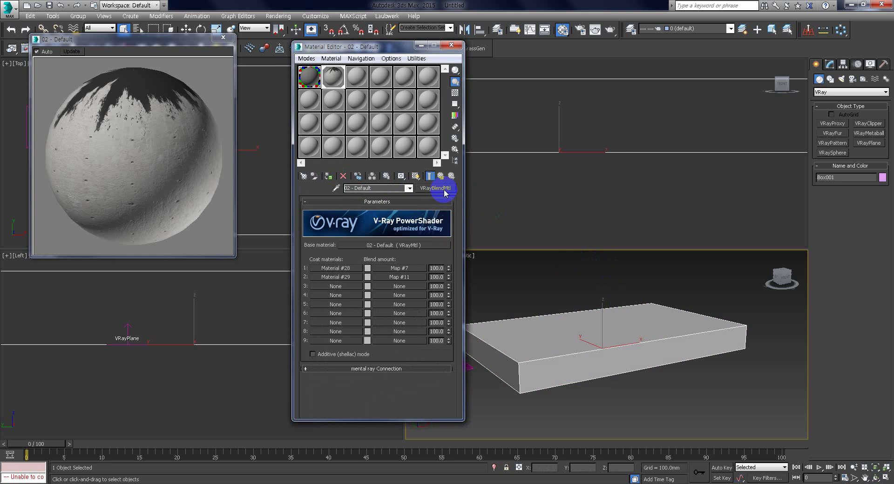
pyautogui.click(409, 246)
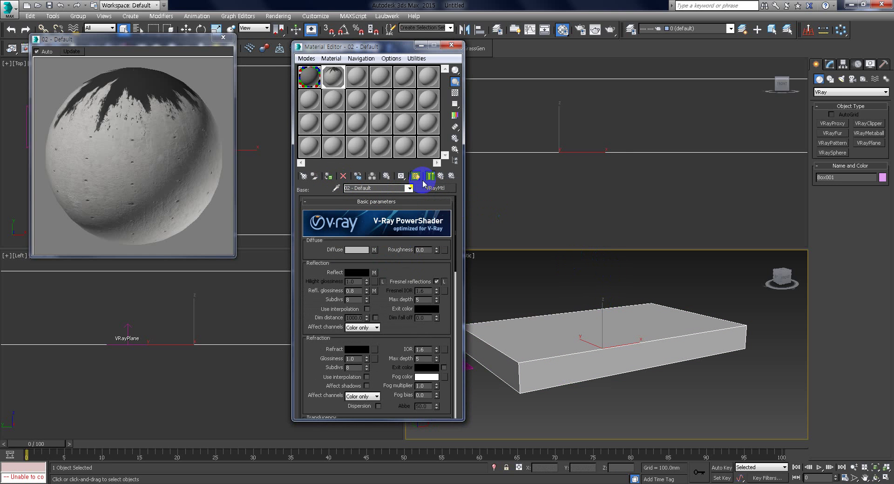
pyautogui.click(433, 178)
# Add a UVW Map modifier to the box and set its mapping type to Box.
pyautogui.click(830, 65)
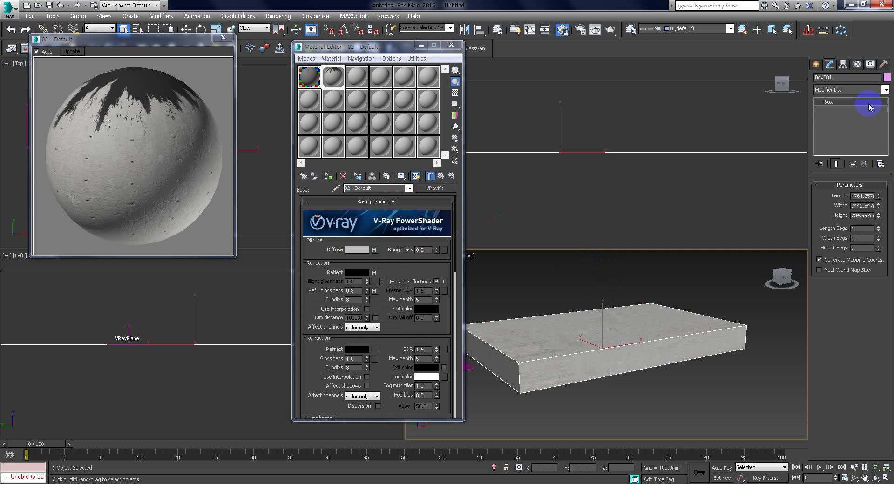
pyautogui.click(885, 90)
pyautogui.scroll(-10, 848, 326)
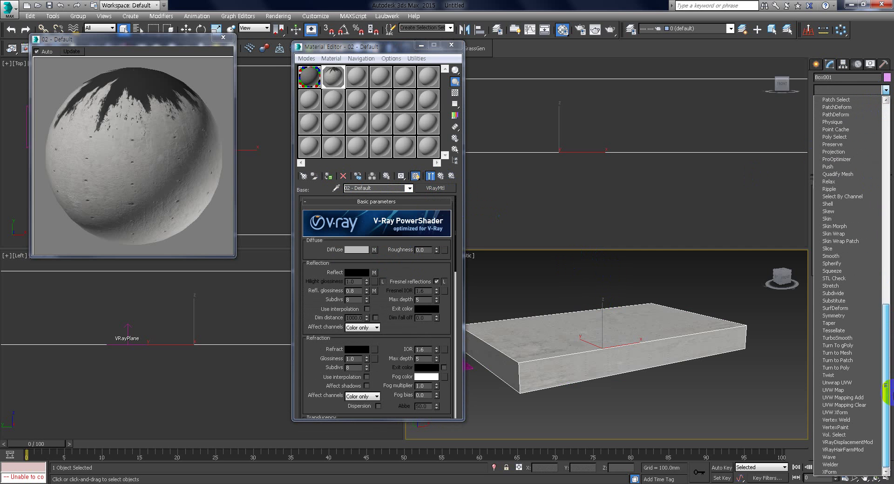
pyautogui.click(841, 390)
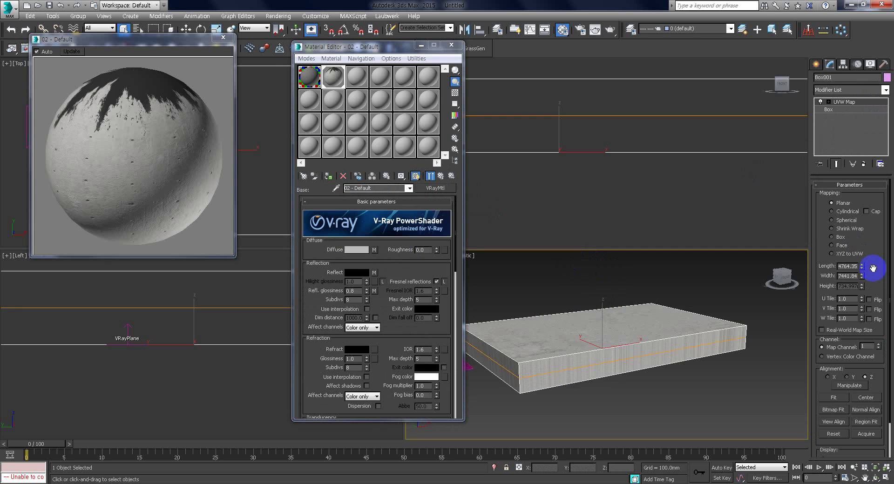
pyautogui.click(838, 238)
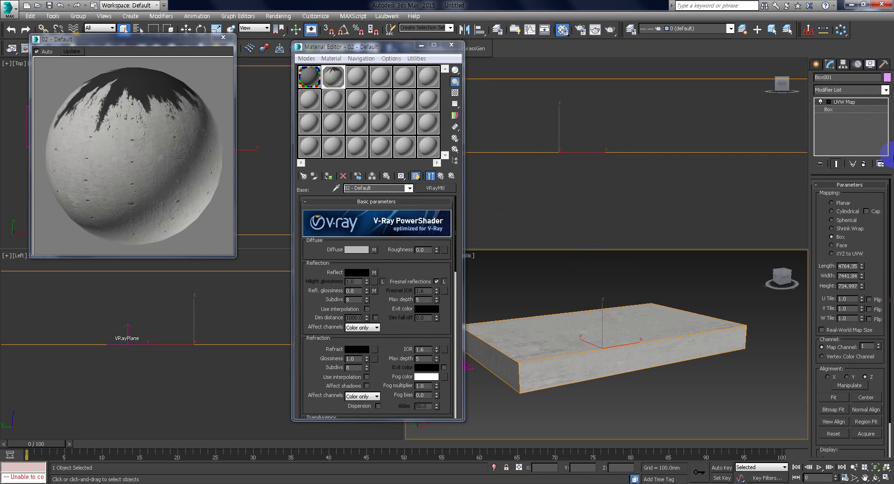
# Add a second UVW Map modifier to the box with Box mapping and set its map channel to 2.
pyautogui.click(886, 92)
pyautogui.scroll(-10, 847, 326)
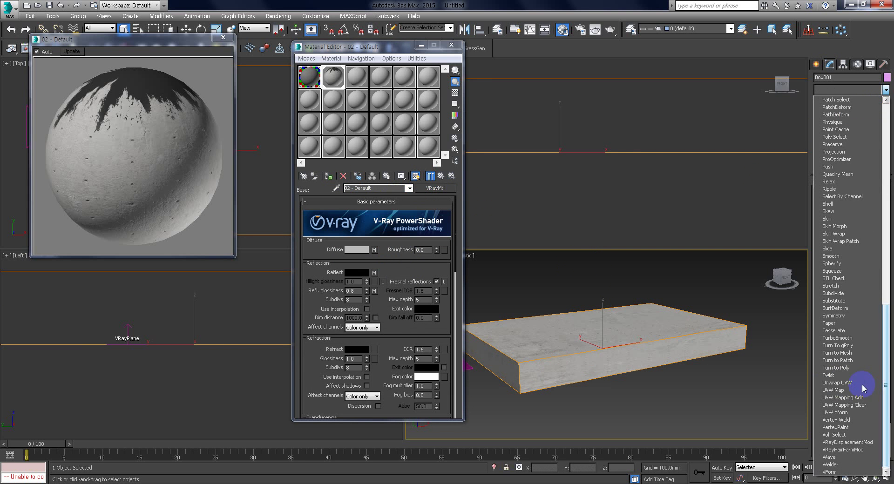
pyautogui.click(836, 390)
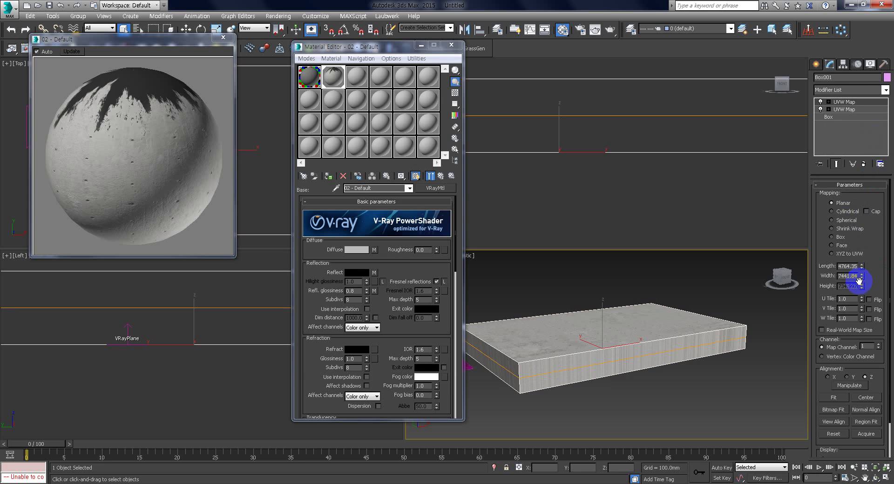
pyautogui.click(831, 237)
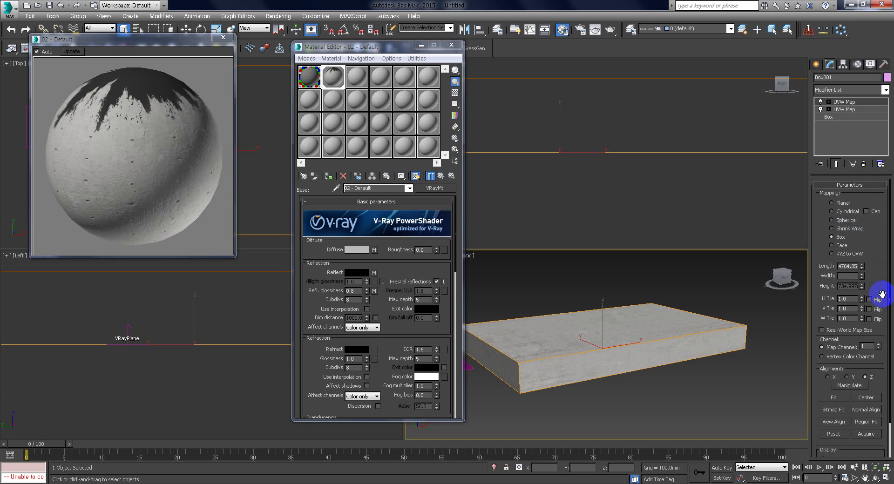
pyautogui.click(879, 346)
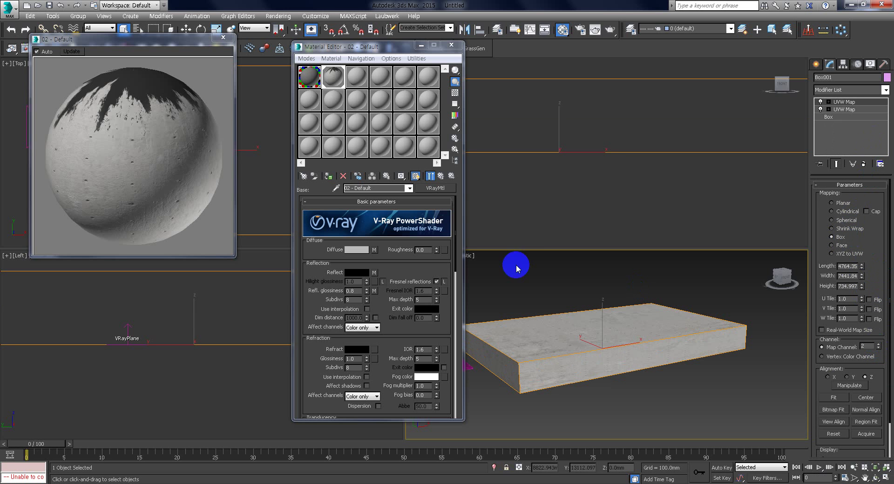
# Set the coat 2 blend bitmap's map channel to 2 and show the map in the viewport.
pyautogui.click(410, 188)
pyautogui.click(381, 198)
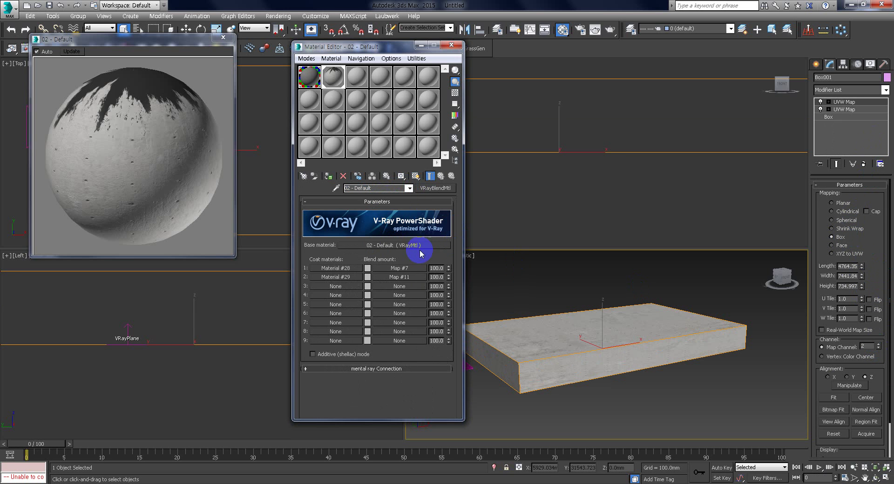
pyautogui.click(400, 275)
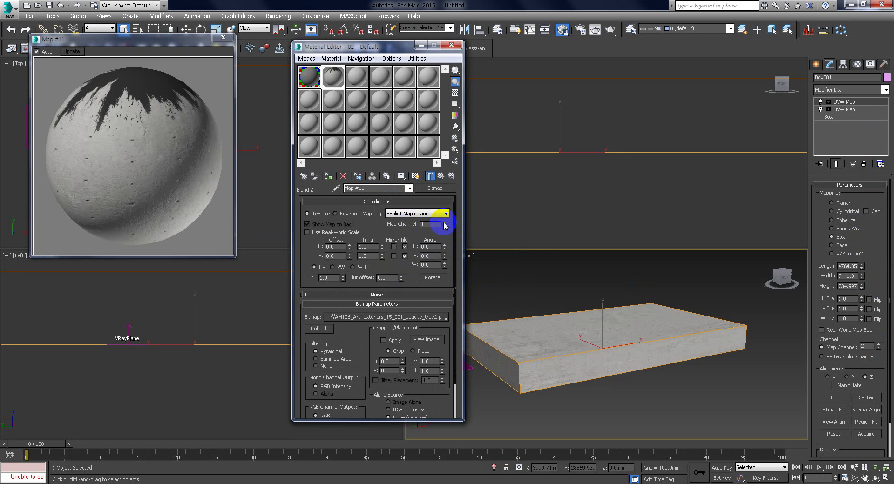
pyautogui.click(415, 175)
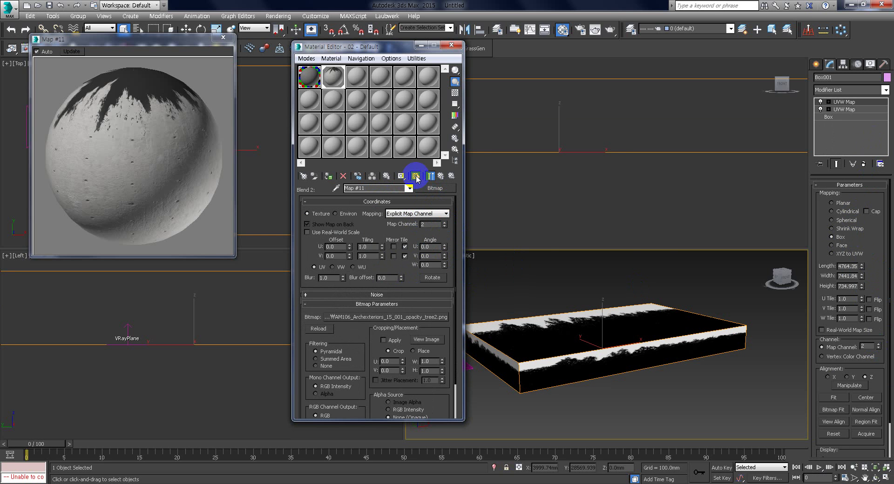
# Resize the topmost UVW Map to a length of about 15579.4, a width of about 5060.45 and a height of about 11480.6.
pyautogui.moveTo(627, 296); pyautogui.dragTo(654, 316)
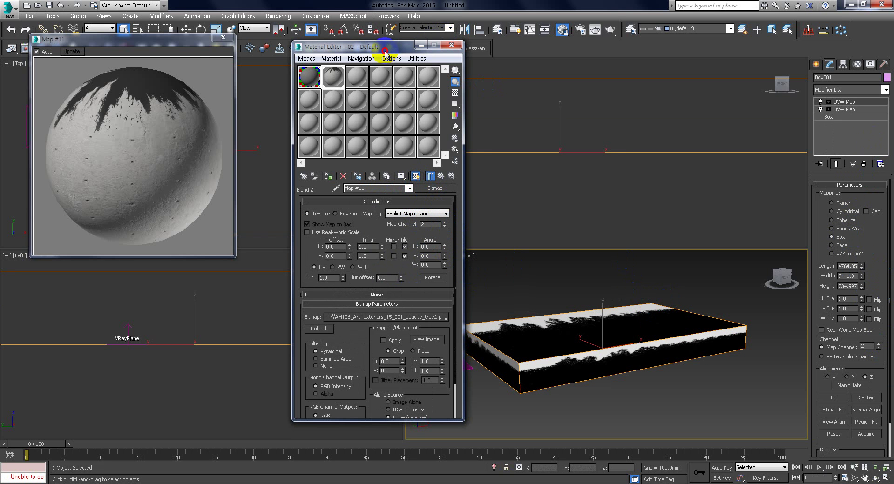
pyautogui.moveTo(384, 53); pyautogui.dragTo(302, 65)
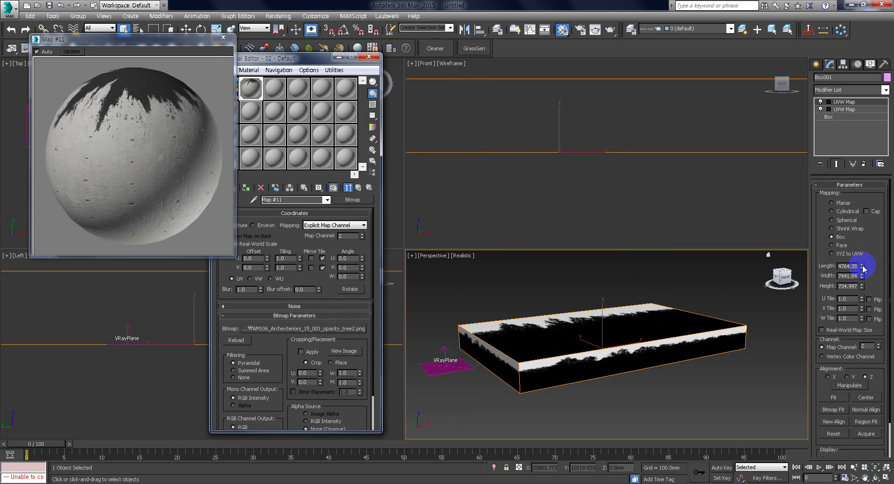
pyautogui.moveTo(862, 266); pyautogui.dragTo(857, 161)
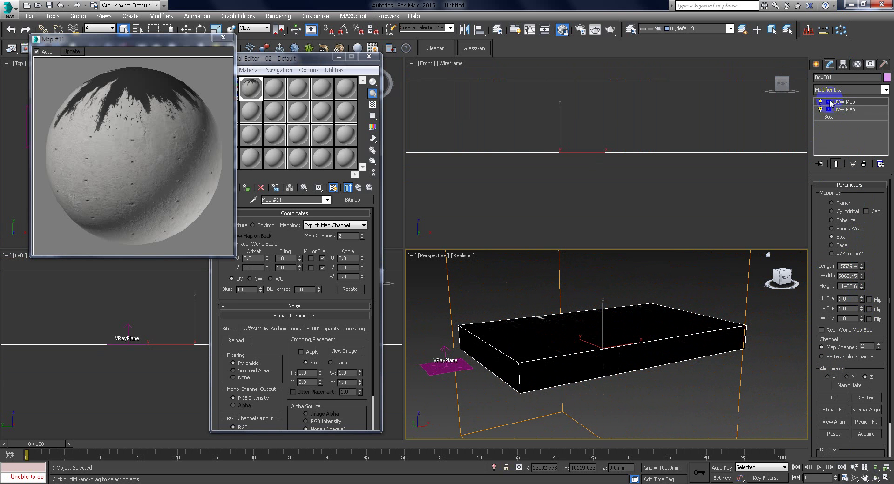
# Lower the topmost UVW Map's gizmo to a Z of about -5555.3 mm and increase its height to about 28472.
pyautogui.click(852, 111)
pyautogui.press('w')
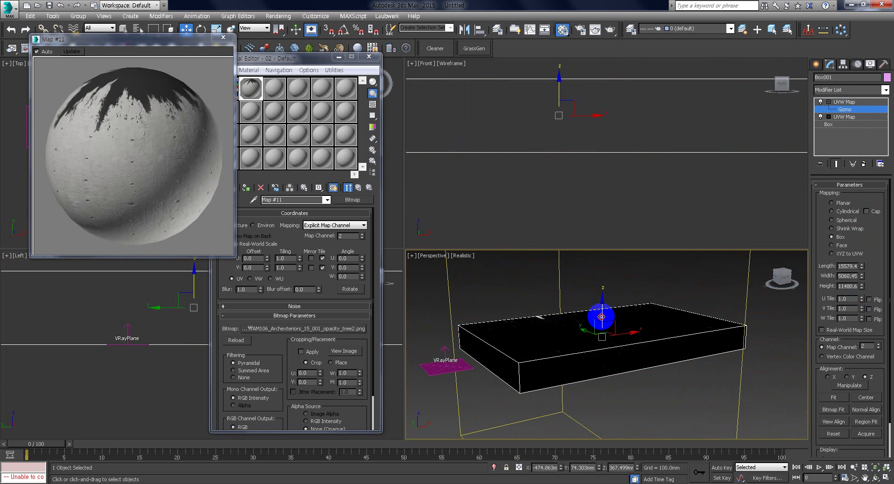
pyautogui.moveTo(602, 317); pyautogui.dragTo(592, 378)
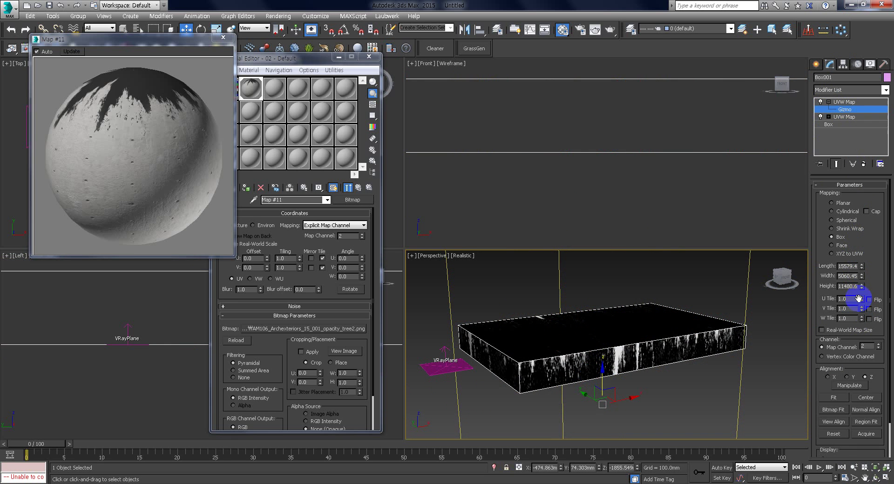
pyautogui.moveTo(861, 289); pyautogui.dragTo(861, 217)
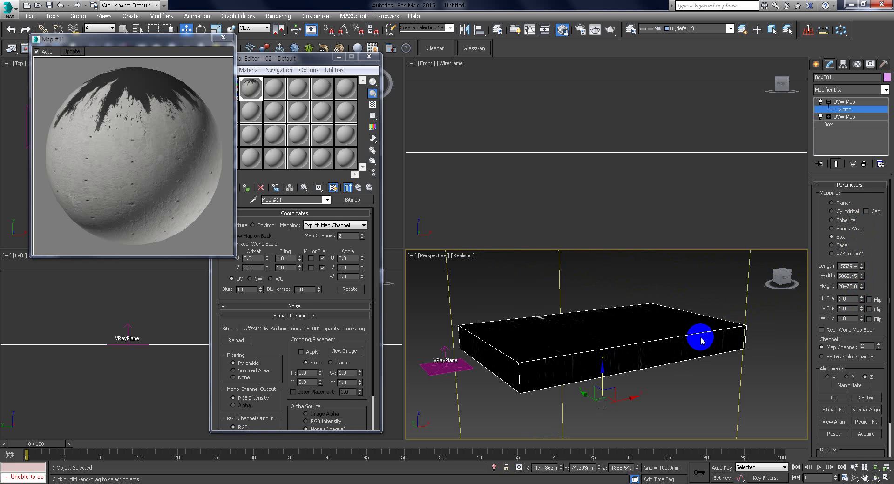
pyautogui.moveTo(601, 376); pyautogui.dragTo(616, 467)
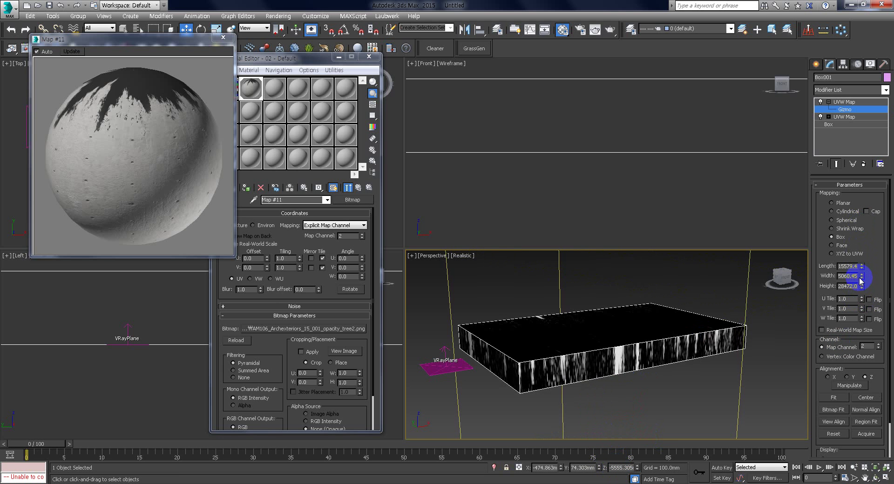
# Reduce the topmost UVW Map's length to about 8724.49 and width to about 3795.34, and shift its gizmo to a Y of about 1706.4 mm.
pyautogui.moveTo(861, 280)
pyautogui.mouseDown()
pyautogui.moveTo(862, 294)
pyautogui.moveTo(864, 269)
pyautogui.moveTo(868, 288)
pyautogui.mouseUp()
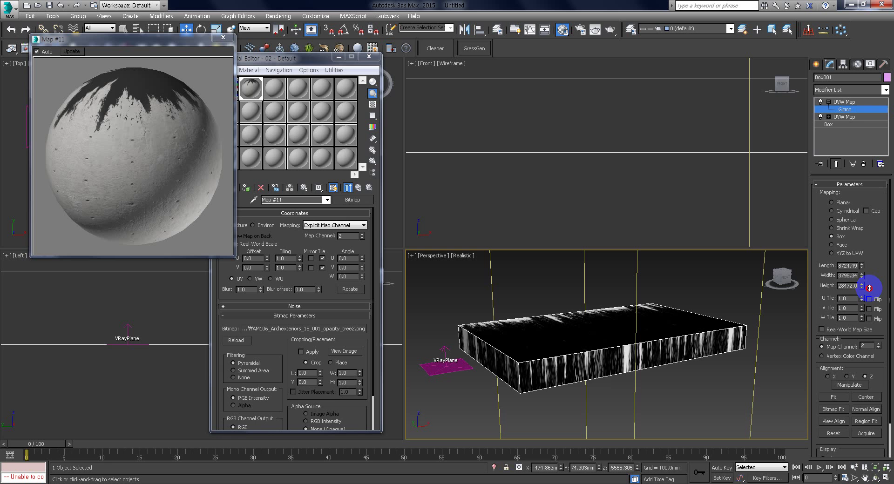
pyautogui.keyDown('alt'); pyautogui.moveTo(571, 320); pyautogui.dragTo(571, 316, button='middle'); pyautogui.keyUp('alt')
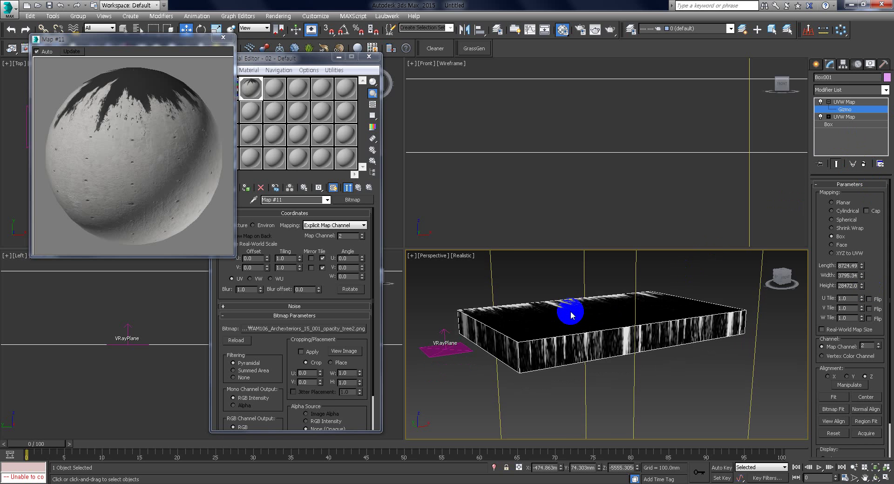
pyautogui.scroll(-6, 571, 315)
pyautogui.moveTo(563, 343); pyautogui.dragTo(559, 344)
pyautogui.scroll(8, 566, 326)
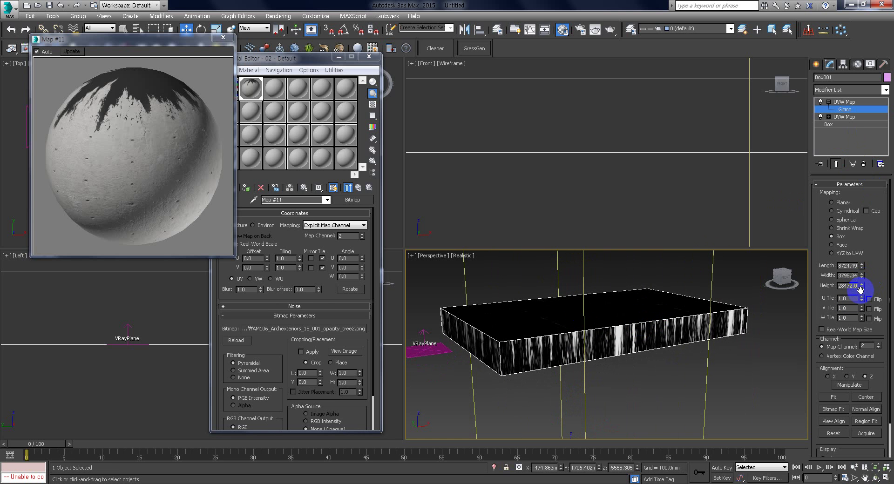
# Try stretching the topmost UVW Map's height to about 122999 and moving its gizmo to a Z of about -4765 mm.
pyautogui.moveTo(861, 289); pyautogui.dragTo(859, 286)
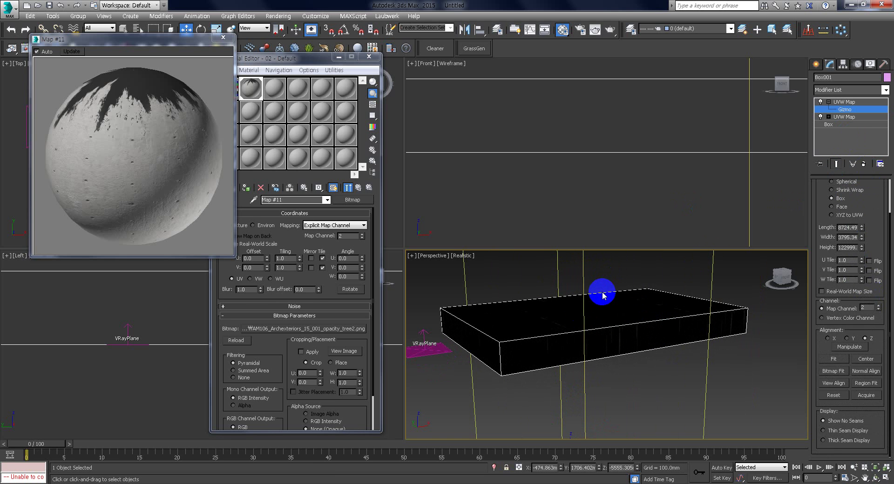
pyautogui.scroll(-5, 646, 340)
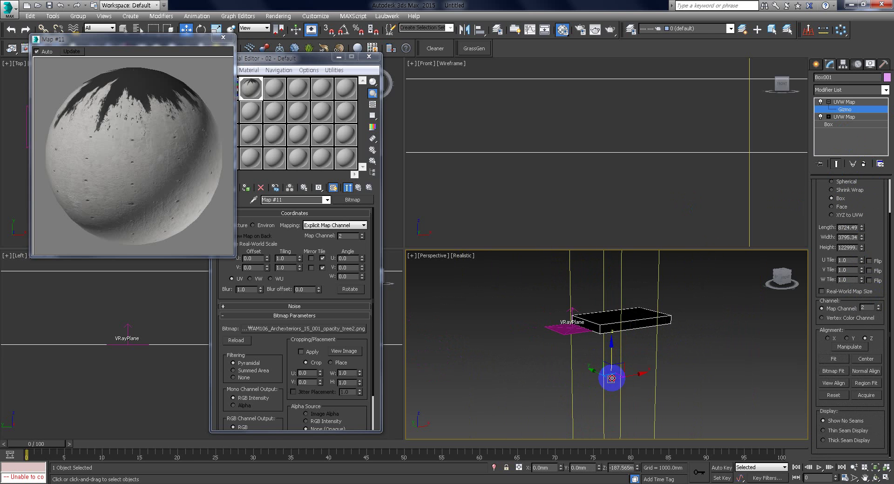
pyautogui.moveTo(610, 343)
pyautogui.mouseDown()
pyautogui.moveTo(608, 275)
pyautogui.moveTo(634, 477)
pyautogui.moveTo(622, 345)
pyautogui.moveTo(613, 331)
pyautogui.mouseUp()
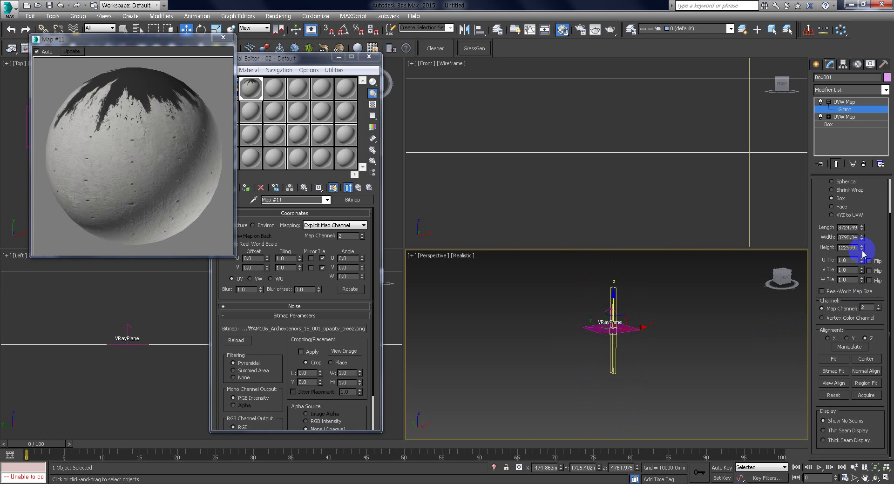
# Reduce the topmost UVW Map's height to about 10848.5 and raise its gizmo to a Z of about -1956.8 mm.
pyautogui.moveTo(864, 257); pyautogui.dragTo(870, 280)
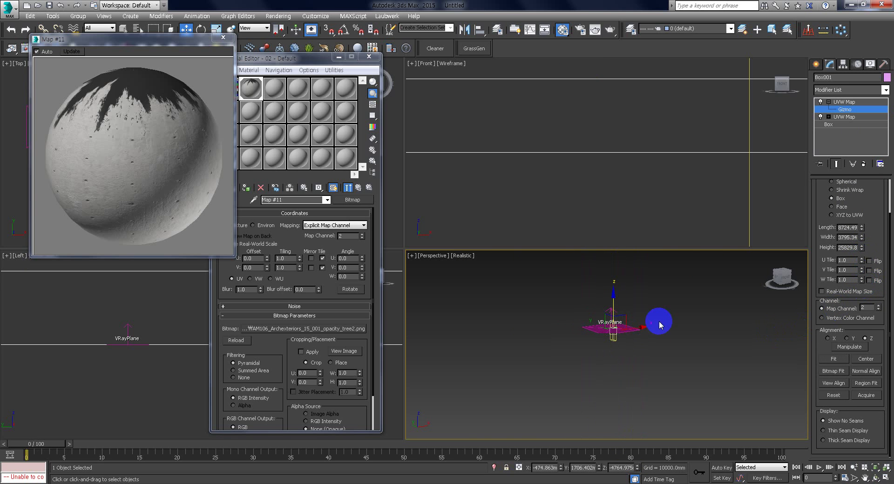
pyautogui.scroll(4, 616, 343)
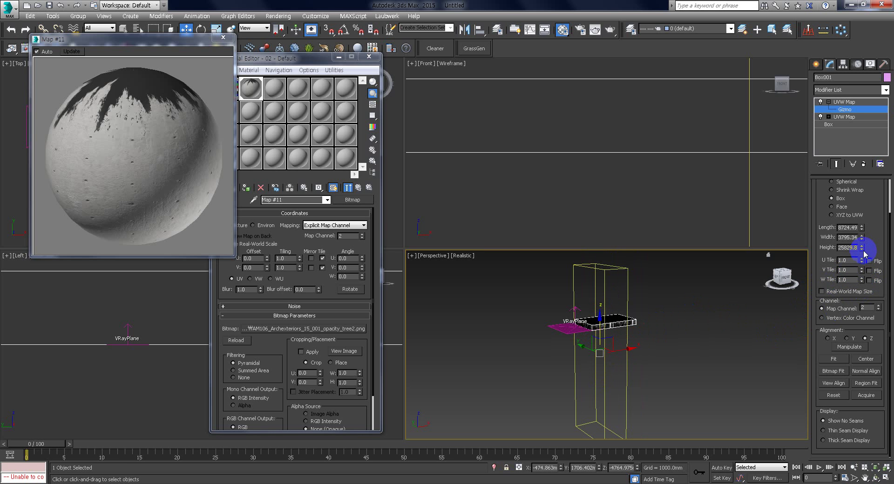
pyautogui.moveTo(863, 253); pyautogui.dragTo(870, 276)
pyautogui.moveTo(603, 330)
pyautogui.mouseDown()
pyautogui.moveTo(596, 344)
pyautogui.moveTo(598, 319)
pyautogui.mouseUp()
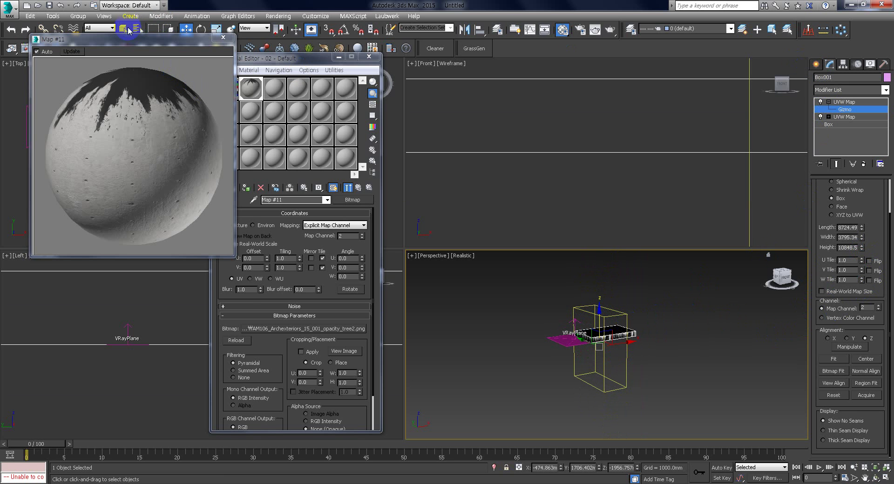
pyautogui.scroll(6, 604, 331)
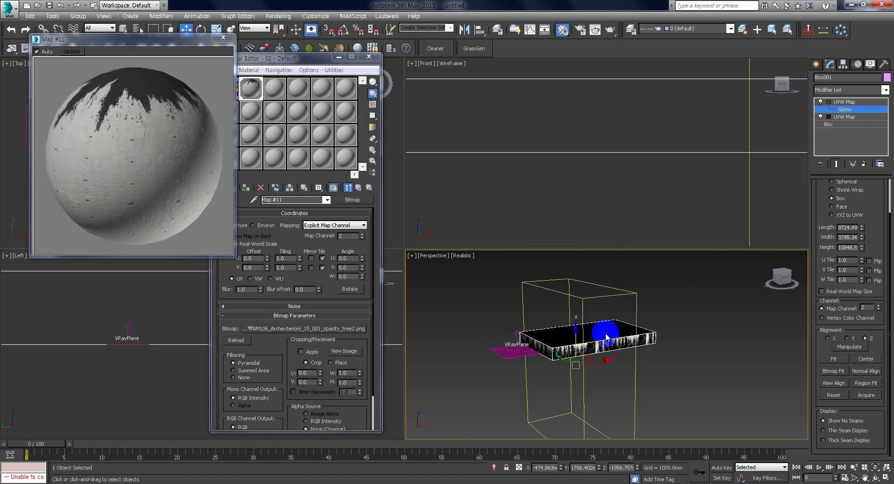
pyautogui.moveTo(604, 331); pyautogui.dragTo(631, 332, button='middle')
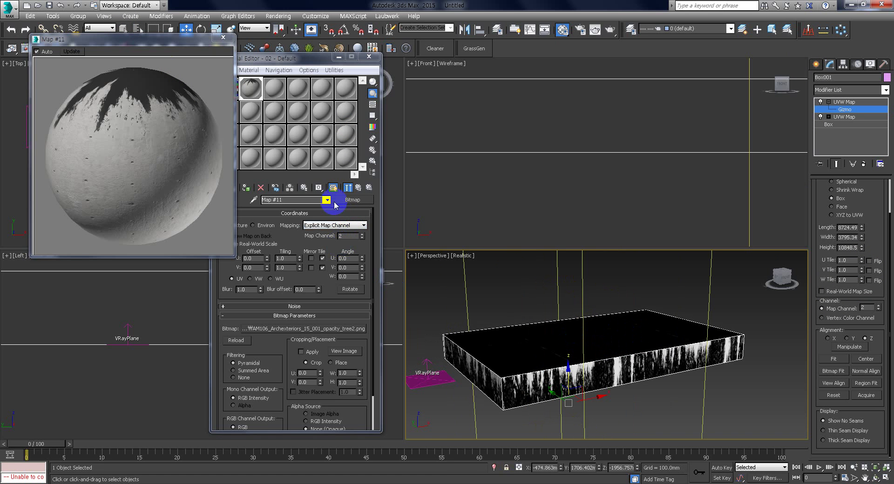
# Show the blend material's base concrete material in the viewport and close the enlarged sample preview.
pyautogui.click(327, 200)
pyautogui.click(329, 206)
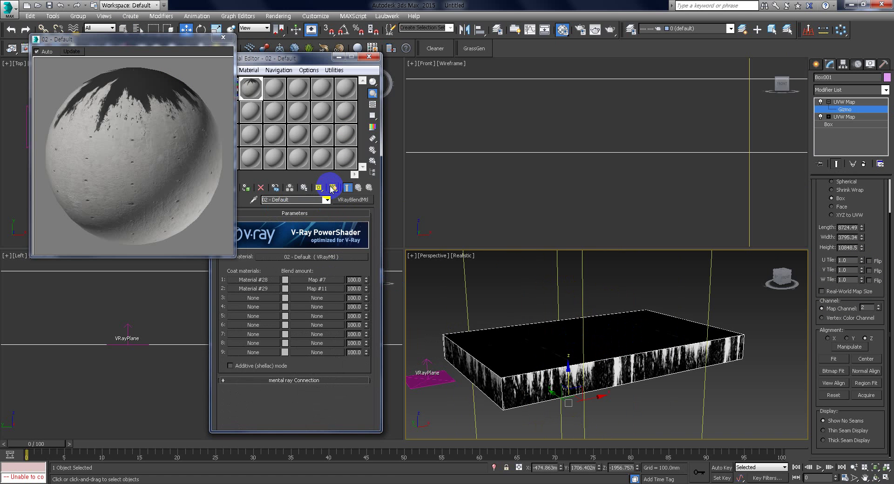
pyautogui.click(329, 257)
pyautogui.click(332, 186)
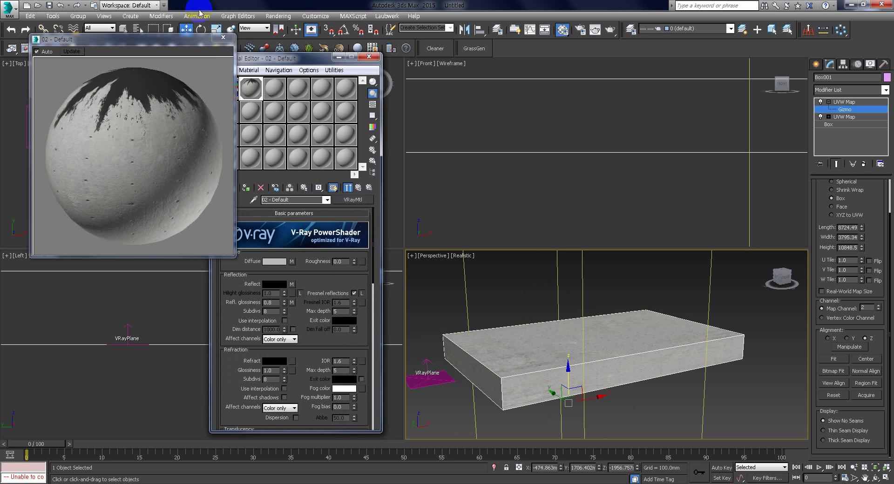
pyautogui.click(225, 39)
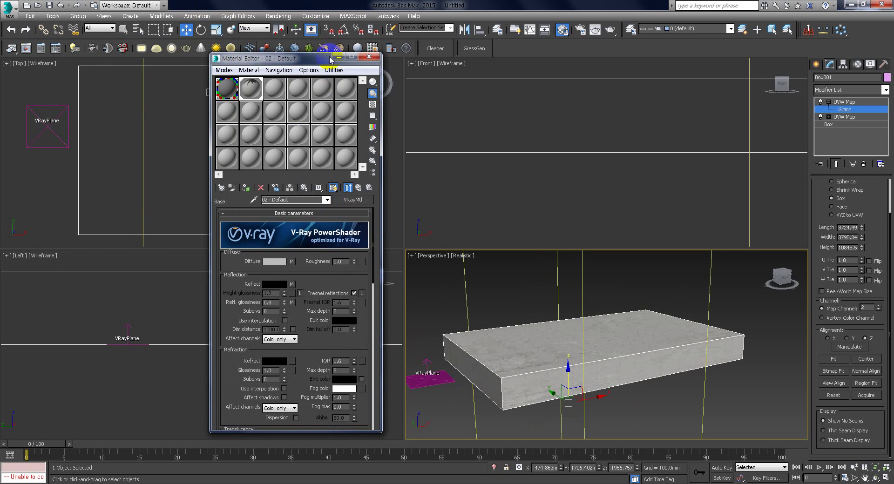
# Lighten the coat 2 material's diffuse VRayColor to RGB 44, 44, 44 and close the Material Editor.
pyautogui.moveTo(281, 55); pyautogui.dragTo(230, 48)
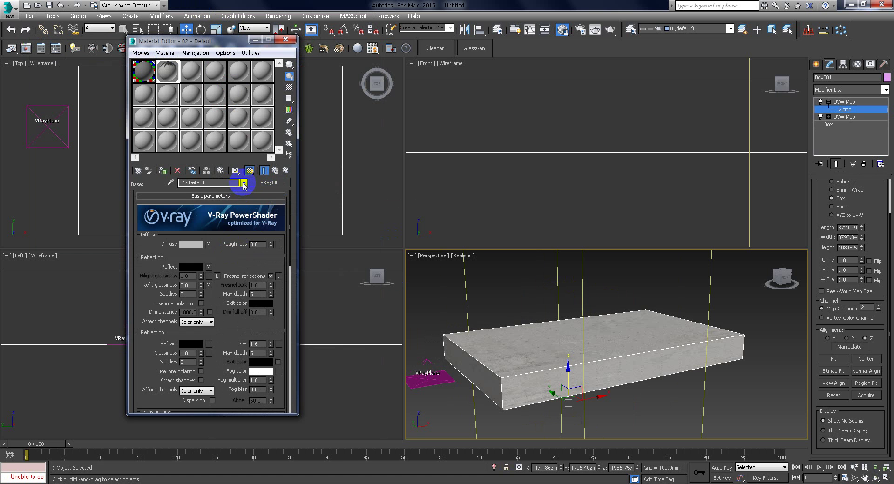
pyautogui.click(243, 183)
pyautogui.click(197, 194)
pyautogui.click(182, 272)
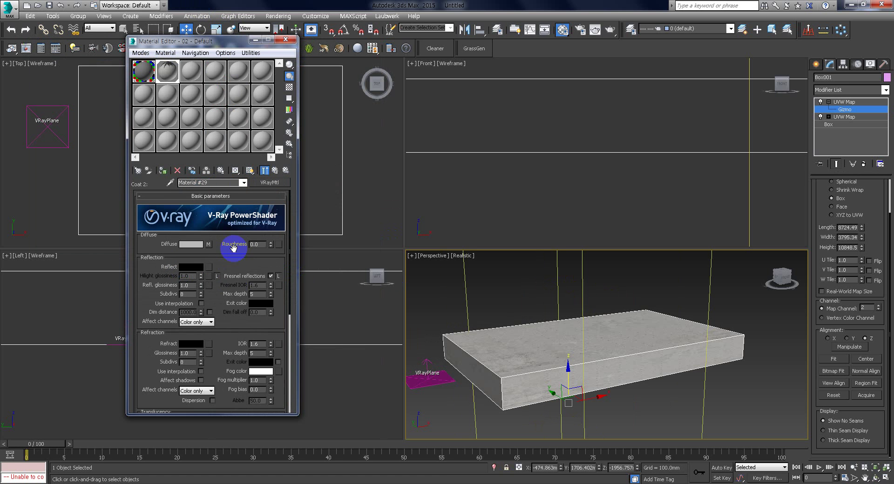
pyautogui.click(208, 244)
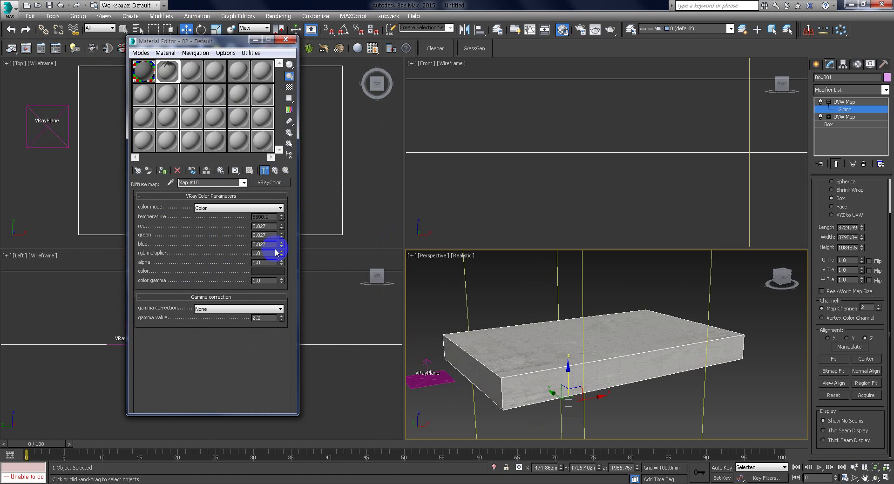
pyautogui.click(268, 272)
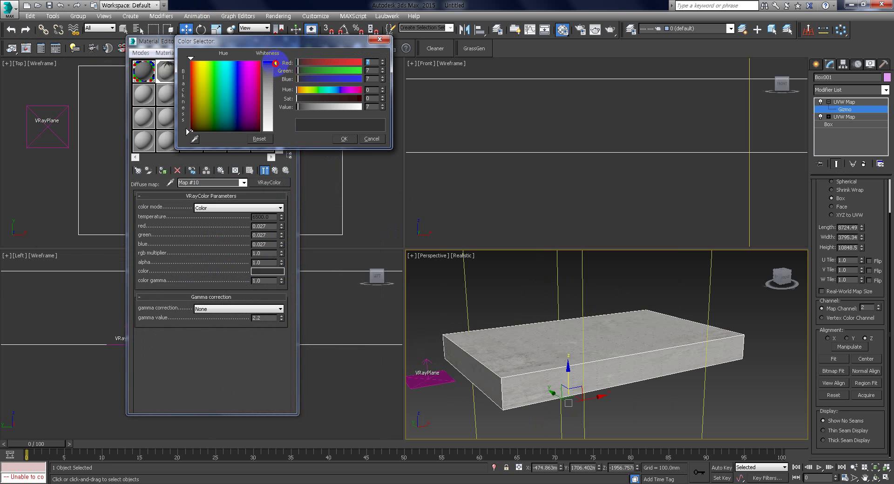
pyautogui.moveTo(275, 63); pyautogui.dragTo(275, 76)
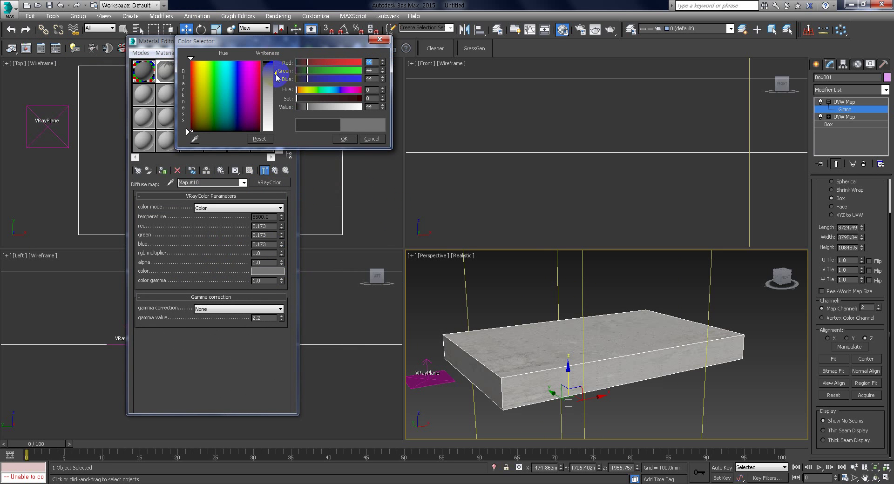
pyautogui.click(345, 139)
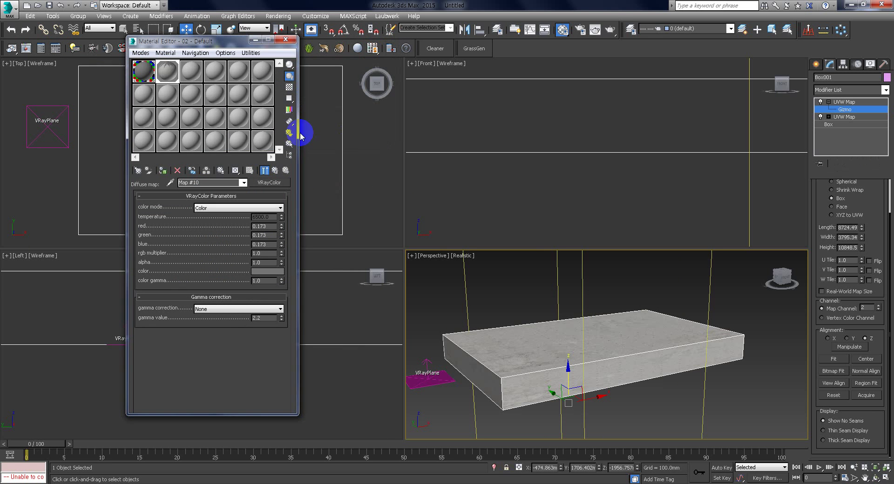
pyautogui.click(285, 40)
# Render the Perspective view to check the dirt streaks on the box, and close the frame buffer and V-Ray messages.
pyautogui.moveTo(522, 290); pyautogui.dragTo(528, 289, button='middle')
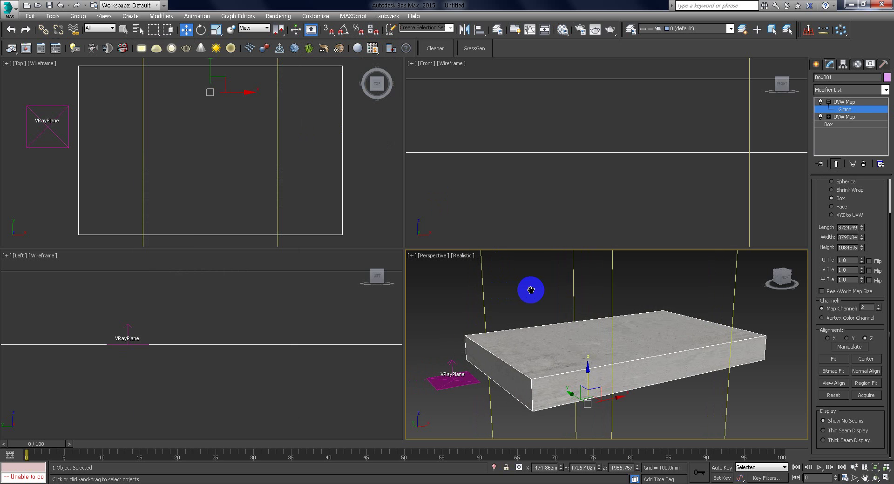
pyautogui.click(610, 31)
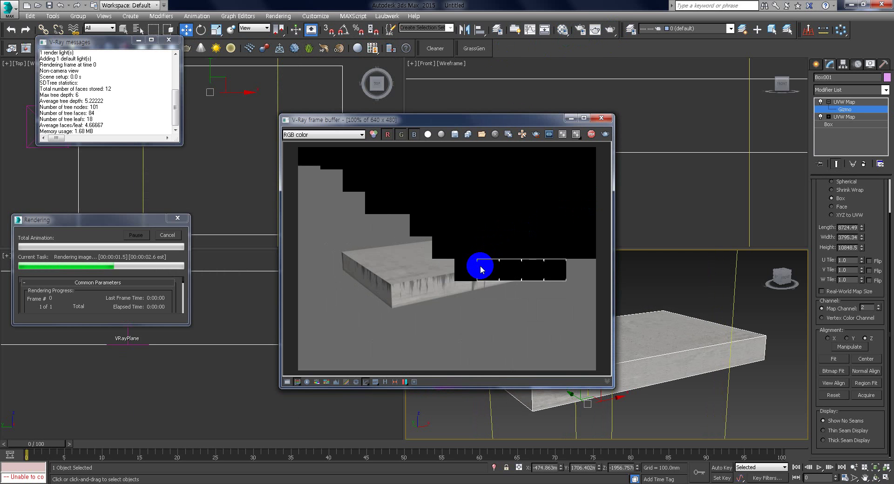
pyautogui.click(432, 284)
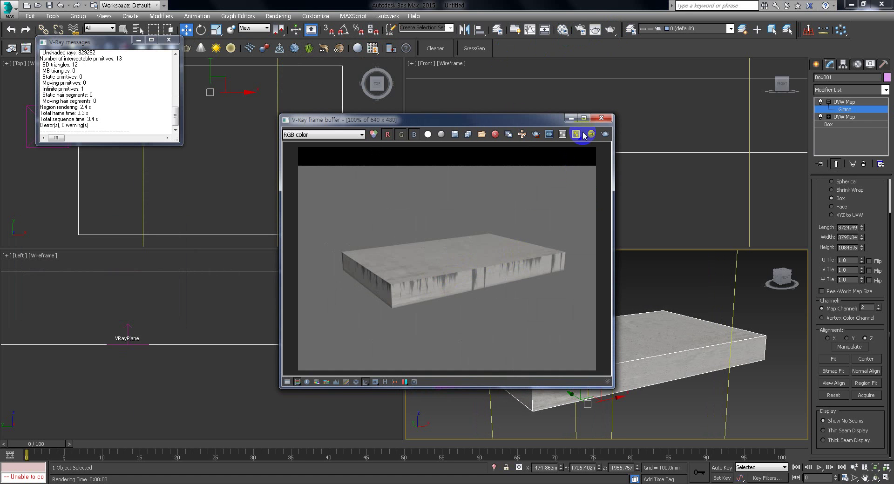
pyautogui.click(601, 120)
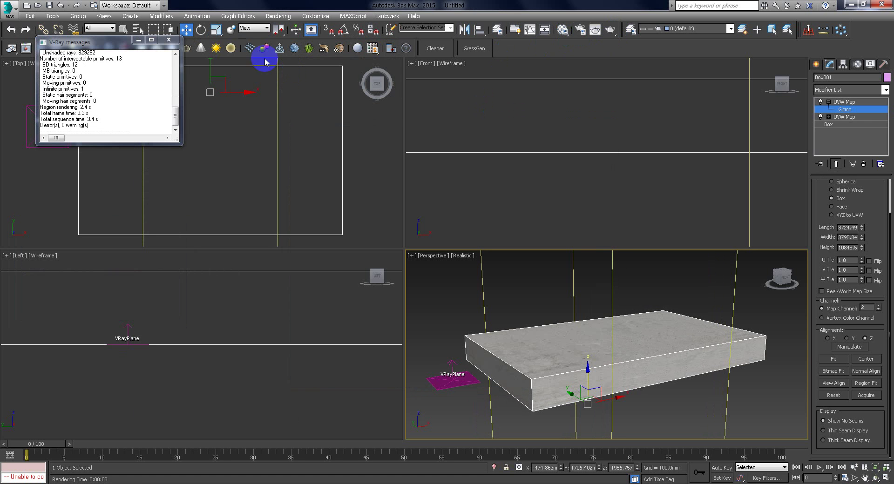
pyautogui.click(169, 40)
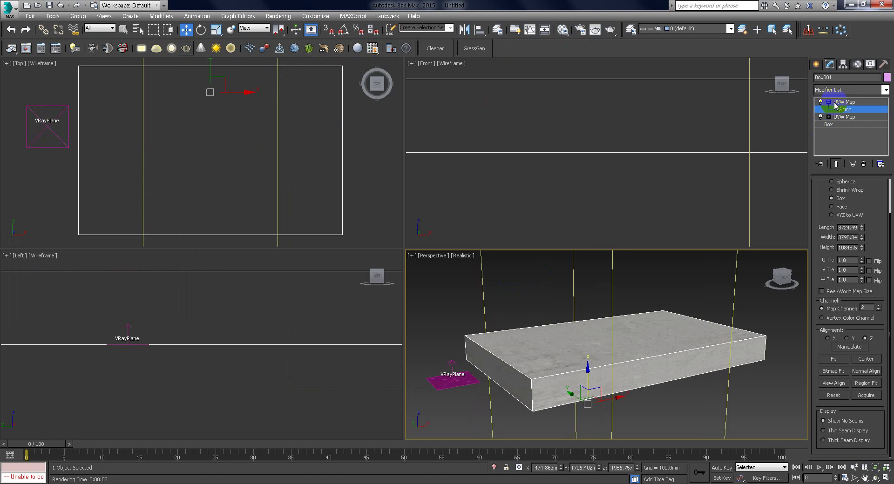
# Create a Standard Primitives teapot near the middle of the box in the Top view and switch to moving it.
pyautogui.click(447, 277)
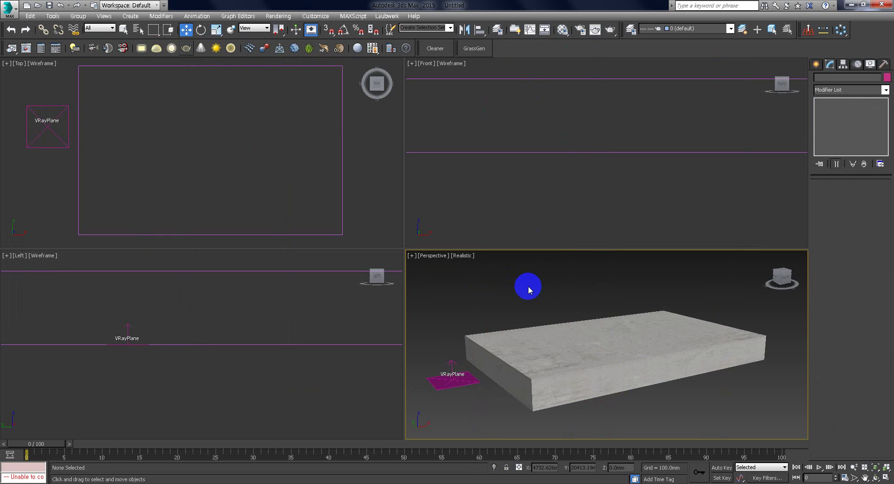
pyautogui.moveTo(526, 291); pyautogui.dragTo(535, 284, button='middle')
pyautogui.moveTo(250, 198); pyautogui.dragTo(241, 187, button='middle')
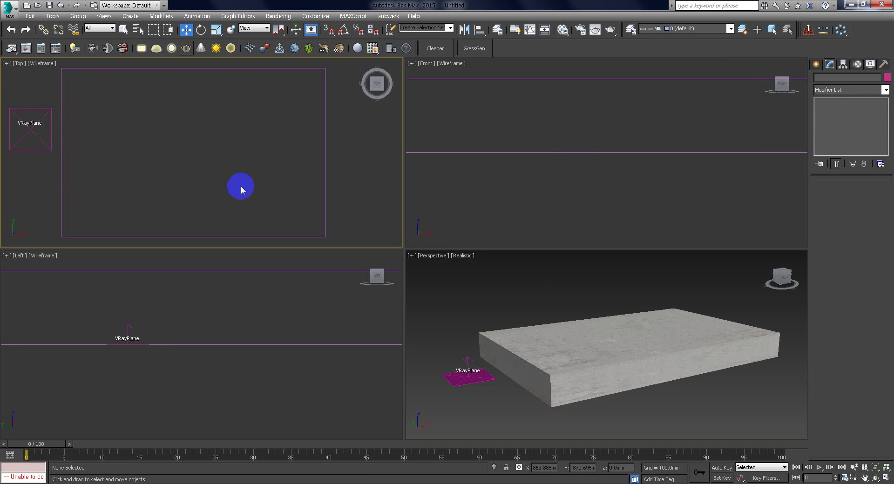
pyautogui.scroll(-2, 242, 185)
pyautogui.click(816, 64)
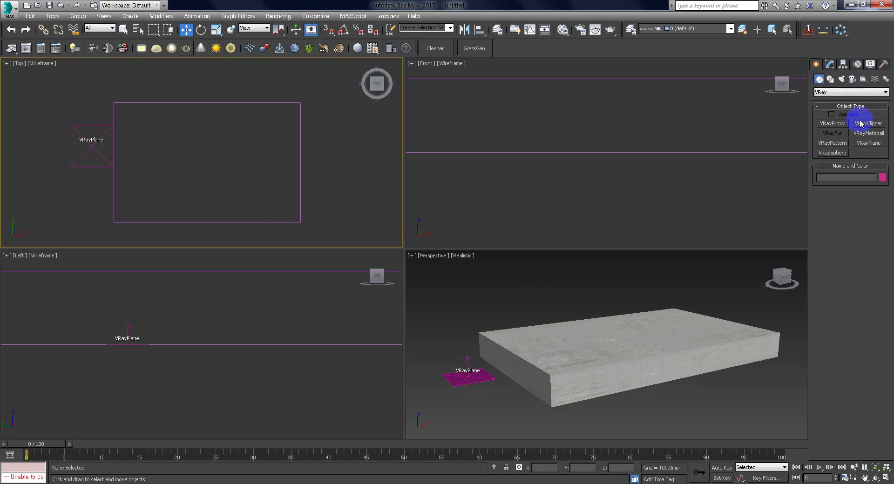
pyautogui.click(831, 79)
pyautogui.click(836, 92)
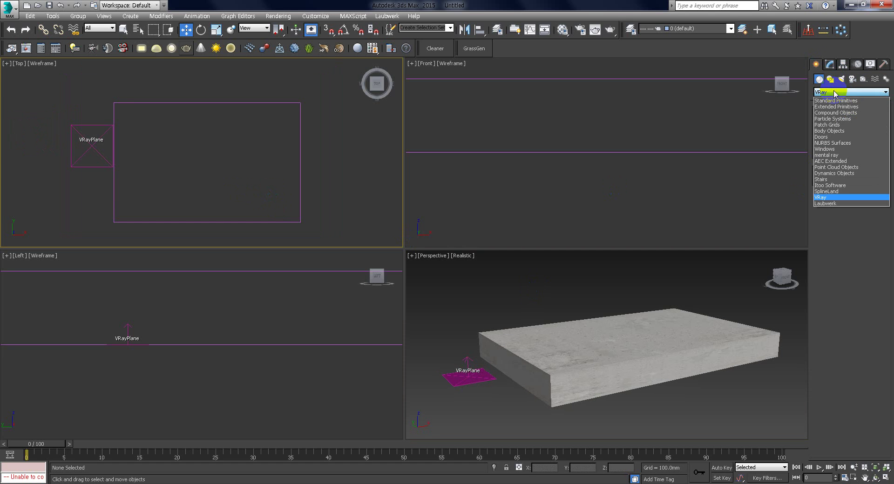
pyautogui.click(838, 99)
pyautogui.click(832, 162)
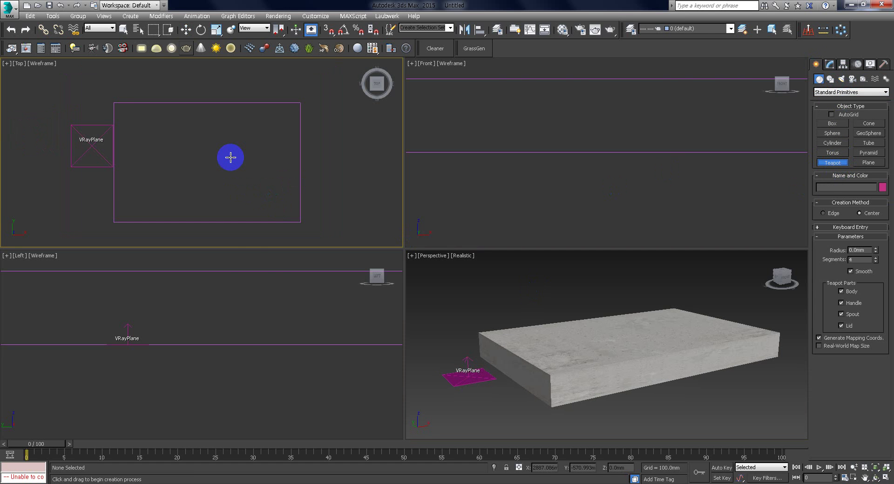
pyautogui.moveTo(223, 165); pyautogui.dragTo(201, 158)
pyautogui.click(186, 29)
pyautogui.click(660, 341)
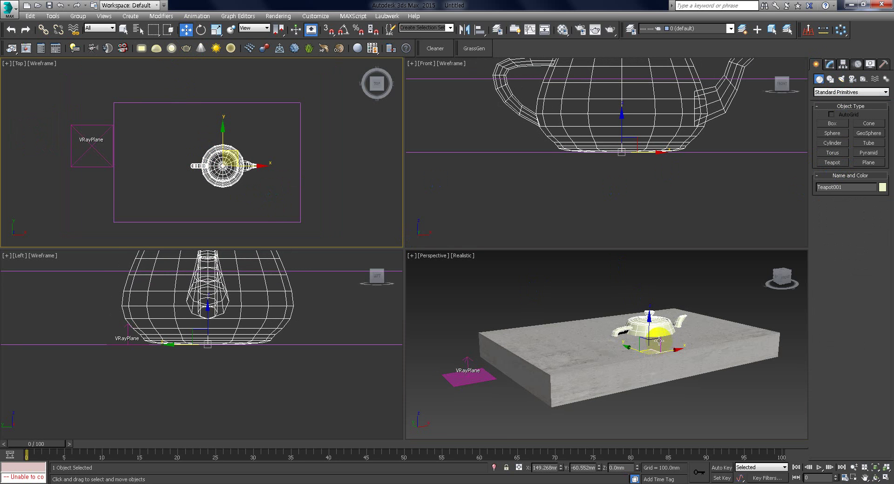
# Move the teapot up onto the top face of the concrete box.
pyautogui.moveTo(649, 328)
pyautogui.mouseDown()
pyautogui.moveTo(647, 307)
pyautogui.moveTo(652, 329)
pyautogui.moveTo(549, 328)
pyautogui.mouseUp()
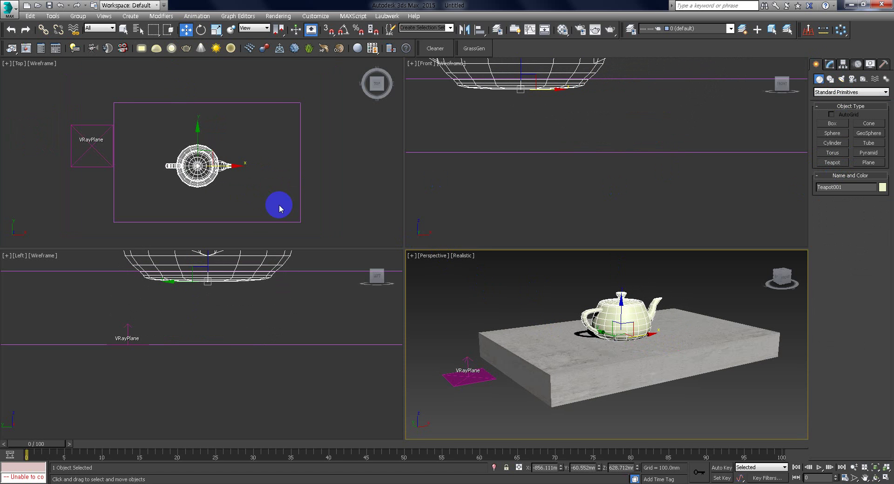
# Name the third material sample 메탈 and change its type from Standard to VRayMtl.
pyautogui.click(564, 27)
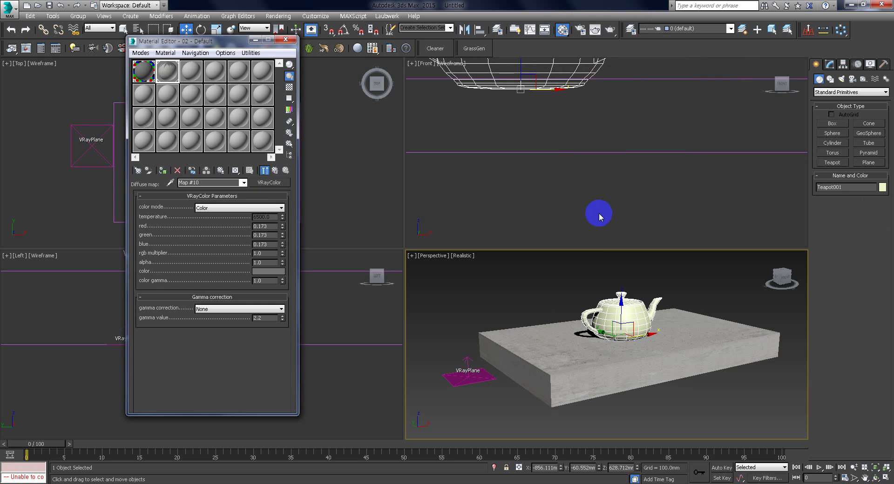
pyautogui.click(192, 71)
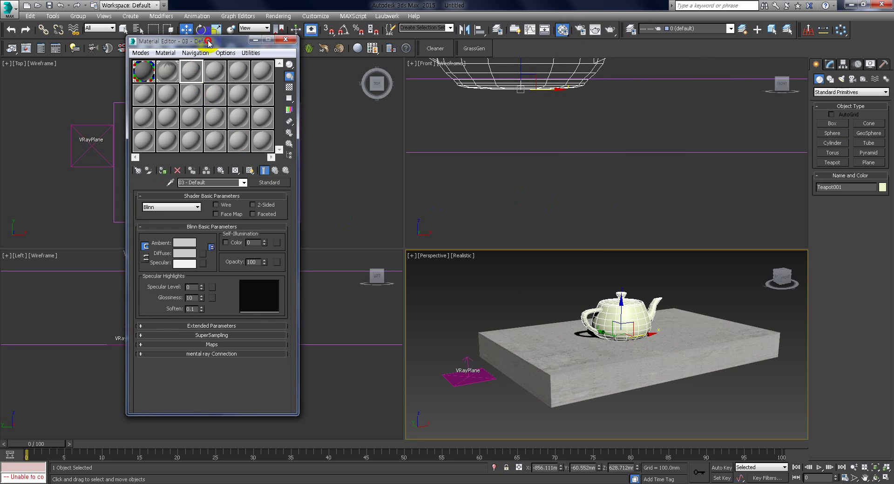
pyautogui.moveTo(205, 41); pyautogui.dragTo(240, 57)
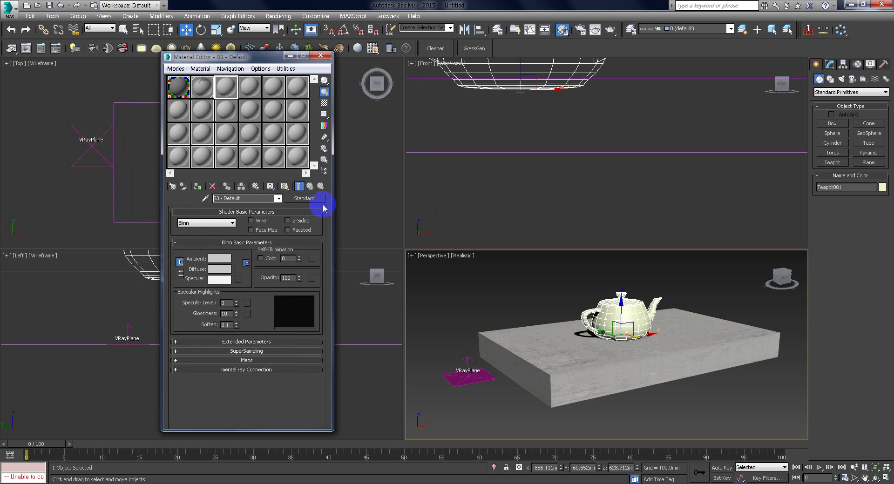
pyautogui.click(233, 200)
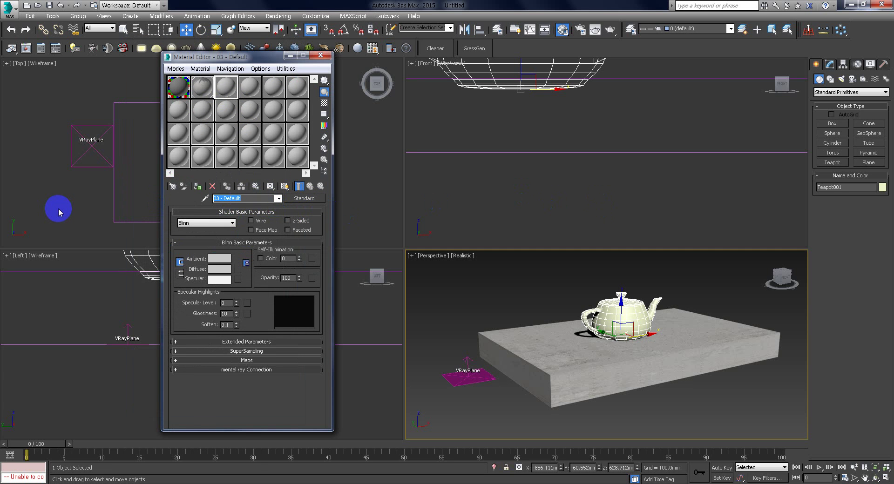
pyautogui.write('a')
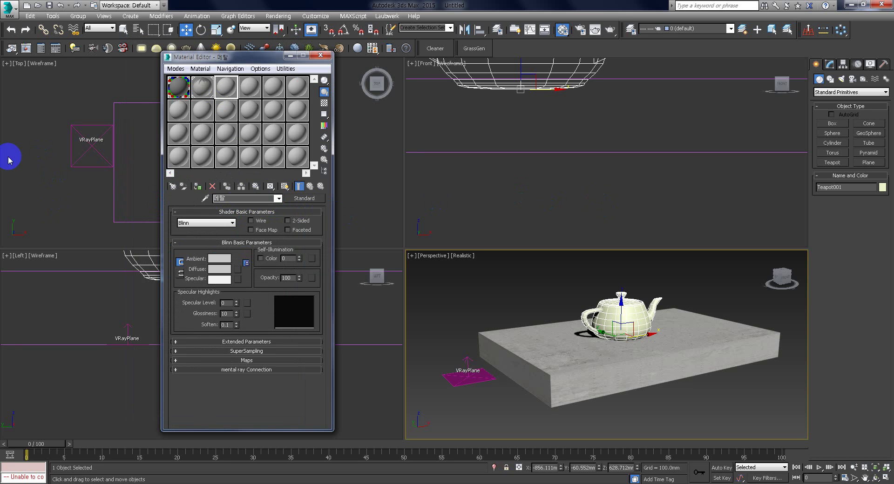
pyautogui.click(217, 198)
pyautogui.click(305, 200)
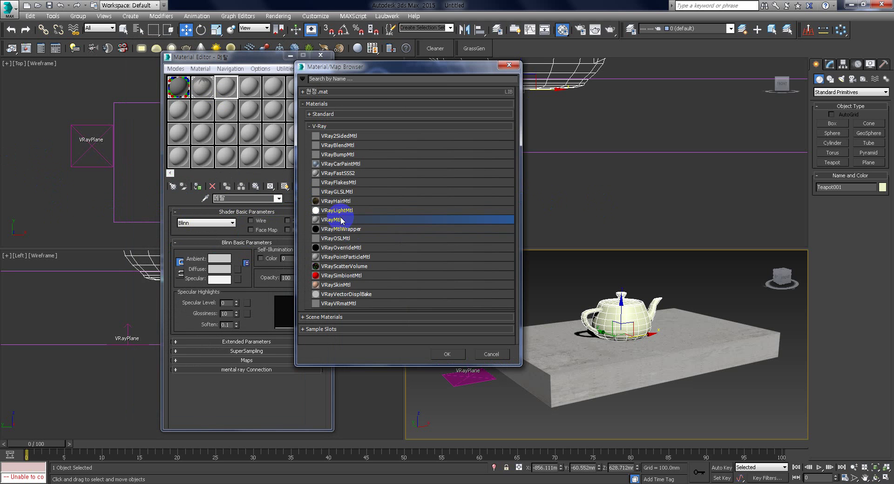
pyautogui.doubleClick(339, 218)
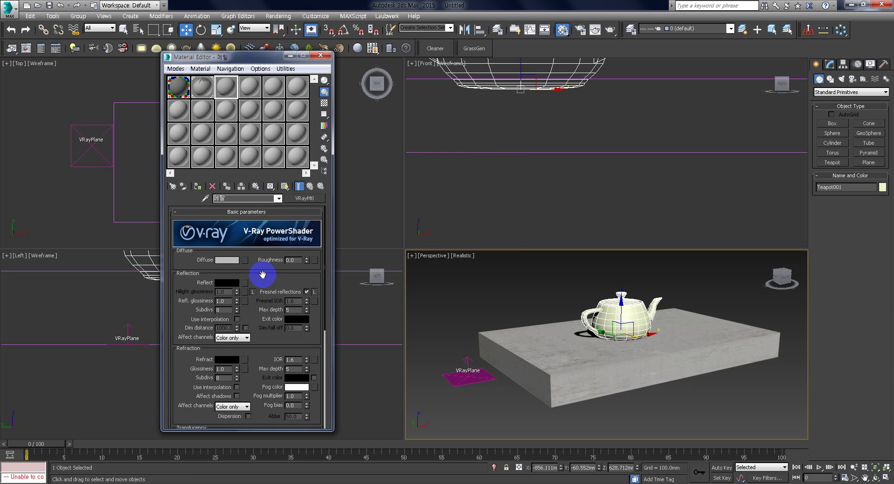
# Assign a Falloff map to the 메탈 material's Reflect channel.
pyautogui.moveTo(265, 274); pyautogui.dragTo(261, 257)
pyautogui.click(244, 264)
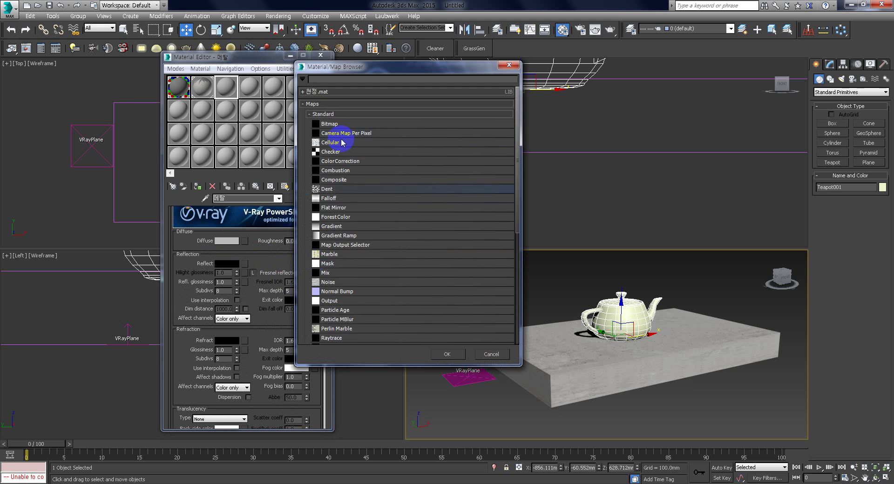
pyautogui.click(323, 114)
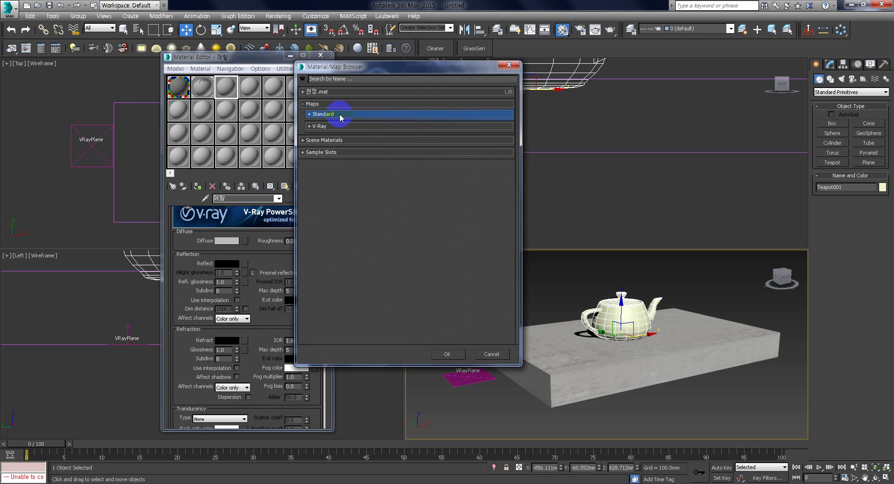
pyautogui.click(341, 116)
pyautogui.doubleClick(336, 199)
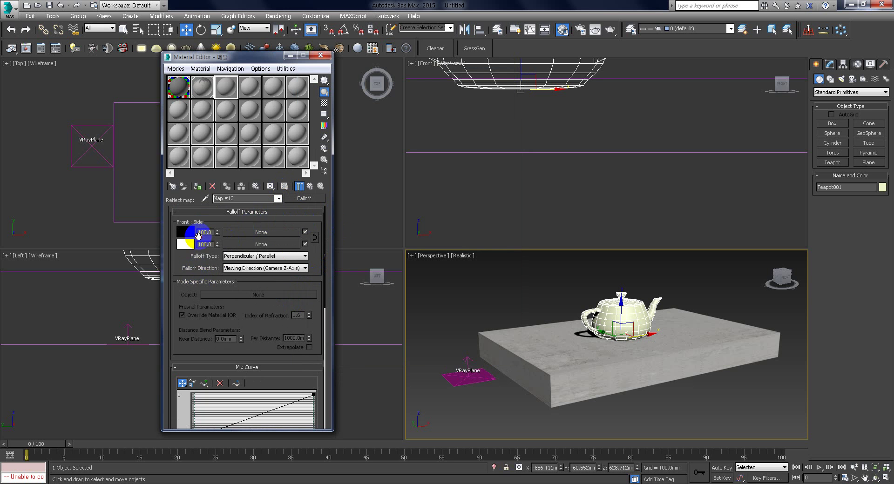
# Enable the Falloff map's output color map in RGB mode and raise the red curve's start point to about 0.88.
pyautogui.scroll(-8, 200, 234)
pyautogui.moveTo(224, 282); pyautogui.dragTo(223, 253)
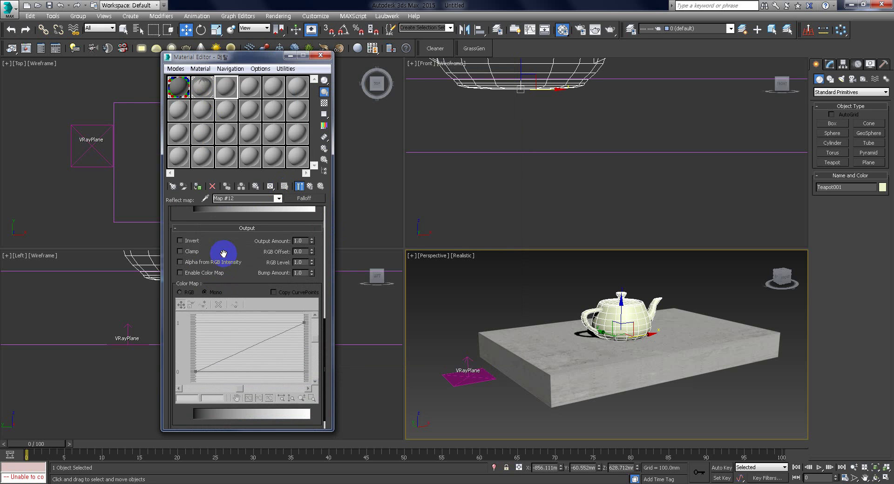
pyautogui.click(180, 273)
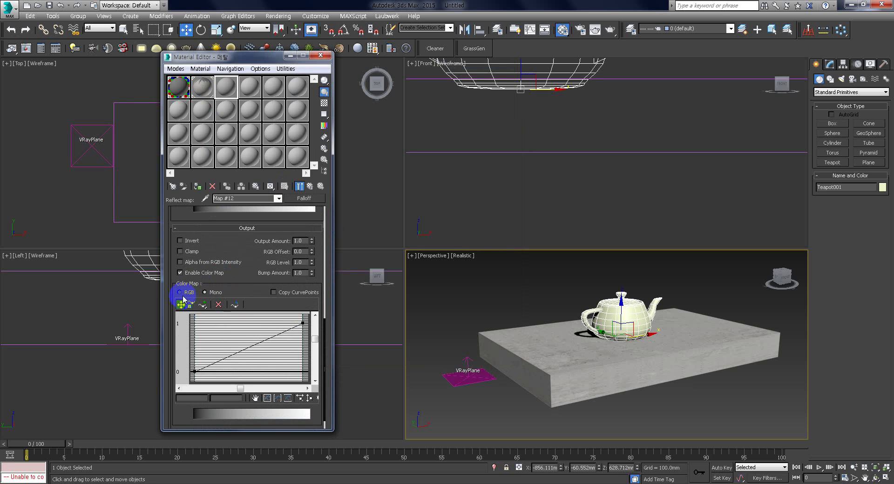
pyautogui.click(179, 293)
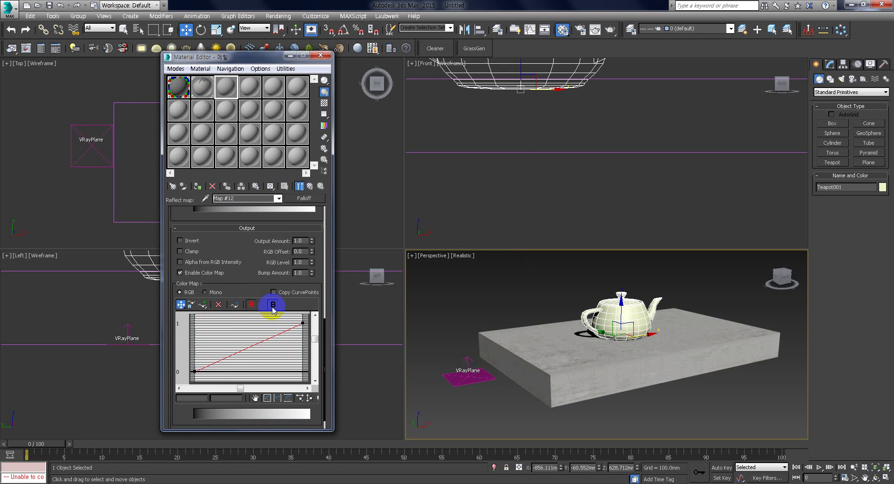
pyautogui.click(195, 371)
pyautogui.moveTo(195, 371); pyautogui.dragTo(194, 333)
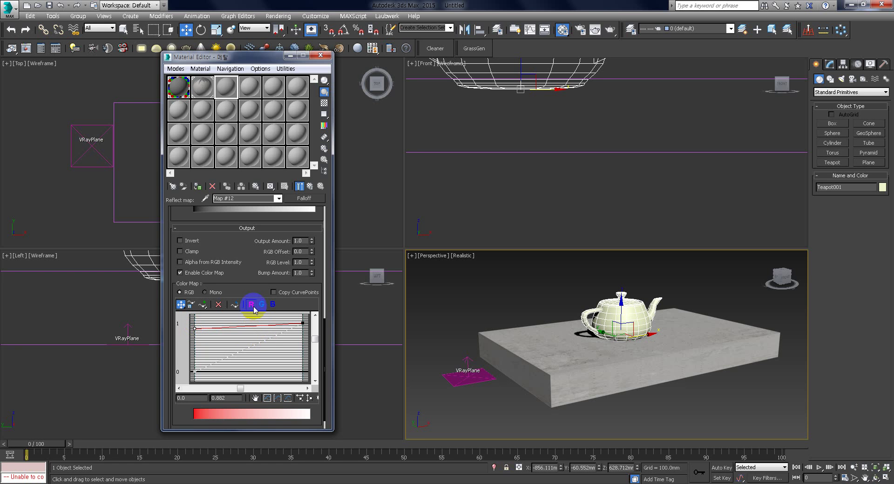
# Add a Bezier-Smooth point to the red curve at about 0.875, 0.774, and lower the curve's start point slightly.
pyautogui.click(204, 306)
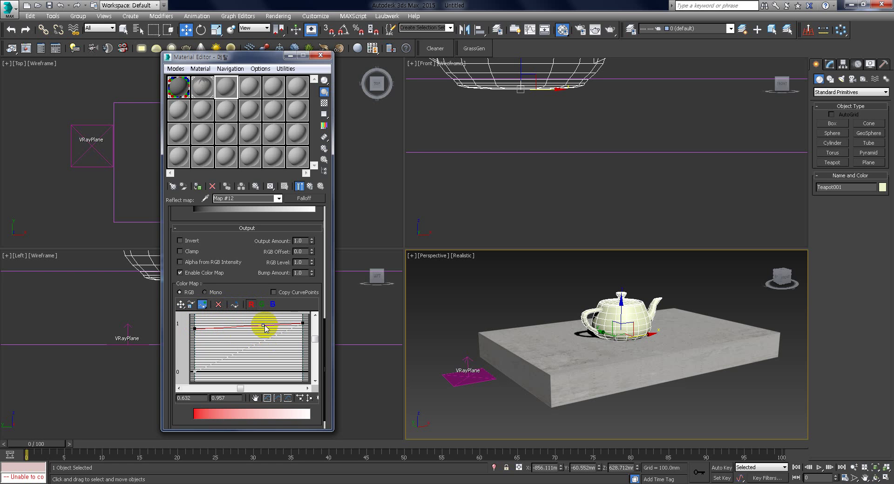
pyautogui.rightClick(264, 326)
pyautogui.click(291, 344)
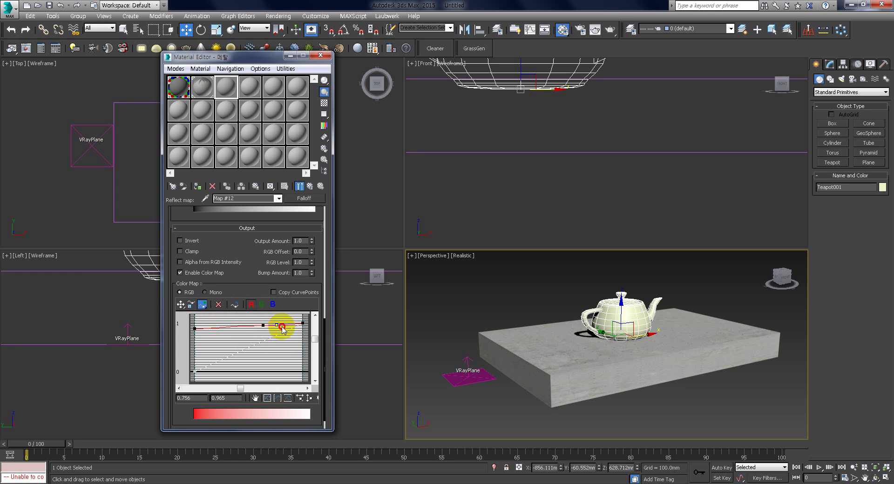
pyautogui.click(61, 5)
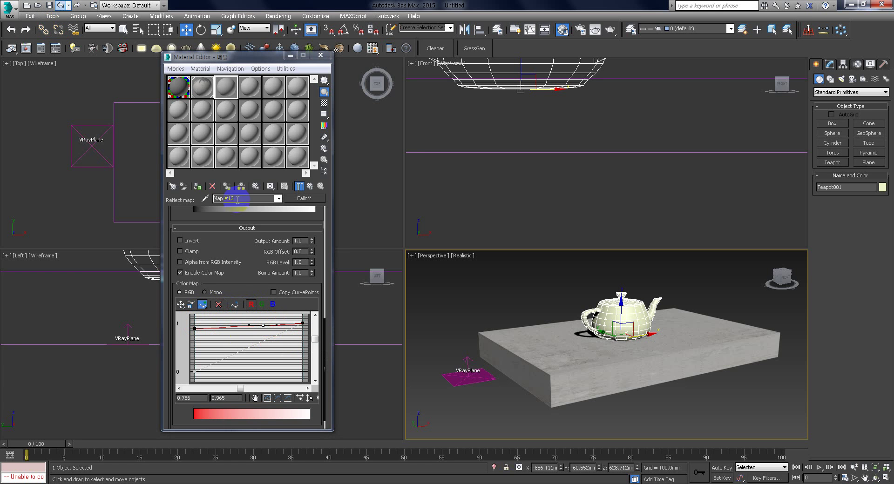
pyautogui.click(181, 305)
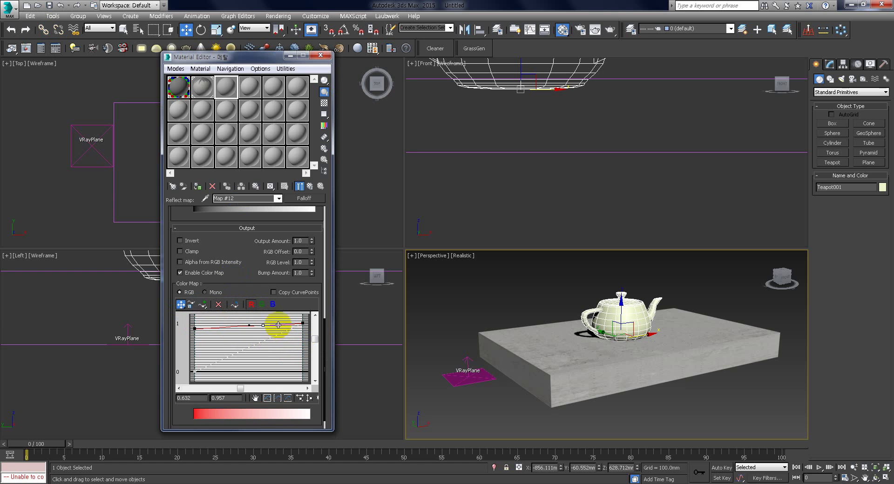
pyautogui.moveTo(289, 327)
pyautogui.mouseDown()
pyautogui.moveTo(289, 318)
pyautogui.moveTo(273, 336)
pyautogui.moveTo(281, 342)
pyautogui.mouseUp()
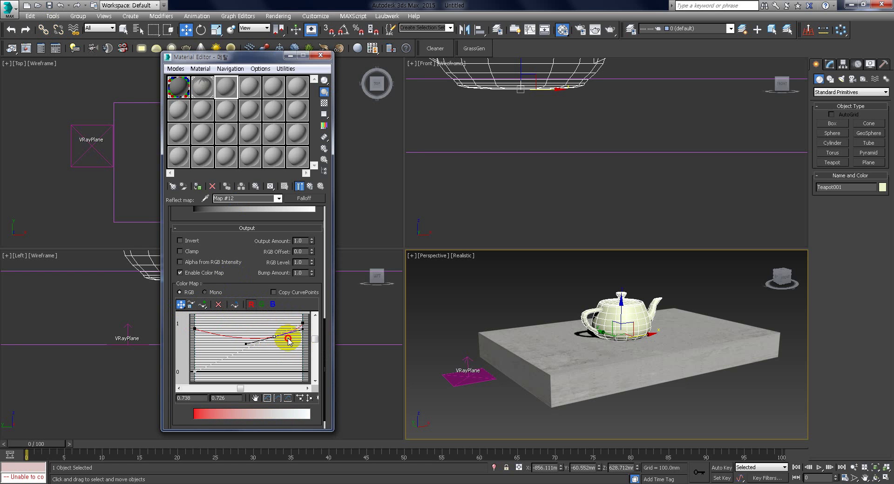
pyautogui.click(256, 342)
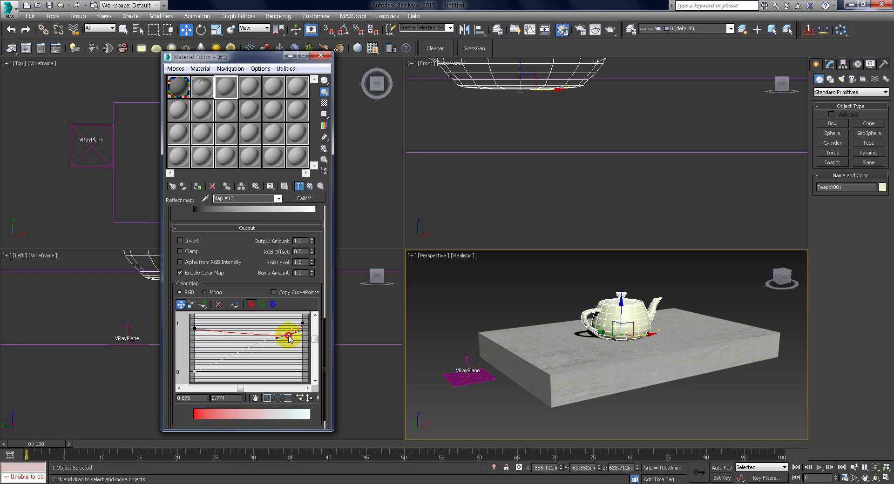
pyautogui.click(195, 329)
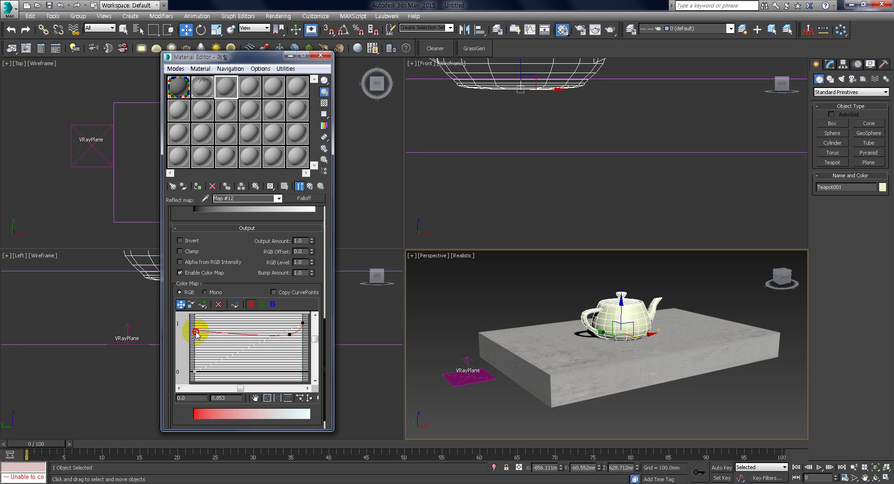
# Isolate the green curve of the Falloff color map and raise its start point to about 0.51.
pyautogui.click(261, 305)
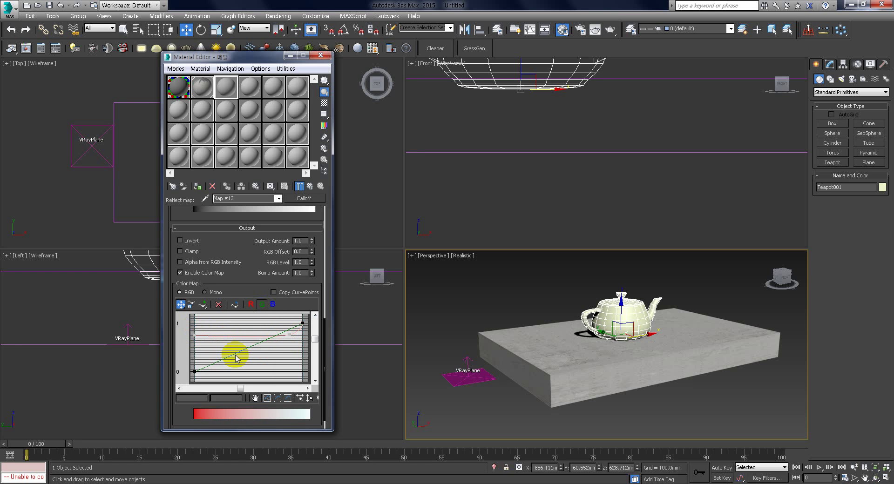
pyautogui.click(194, 371)
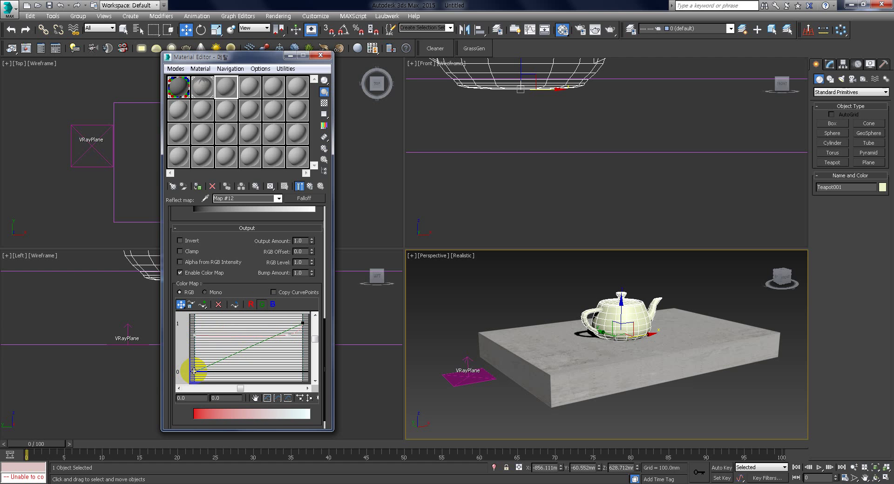
pyautogui.moveTo(195, 372); pyautogui.dragTo(196, 350)
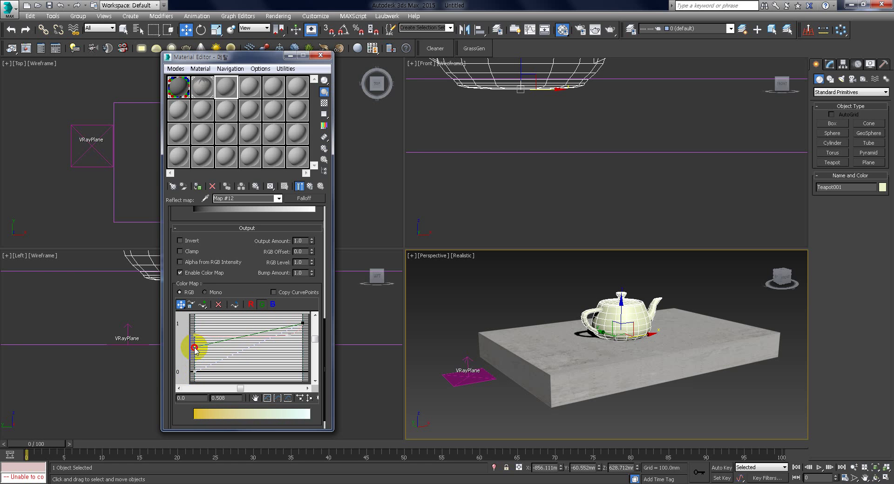
# Add a Bezier-Smooth point to the green curve and move it to about 0.812, 0.497.
pyautogui.click(202, 305)
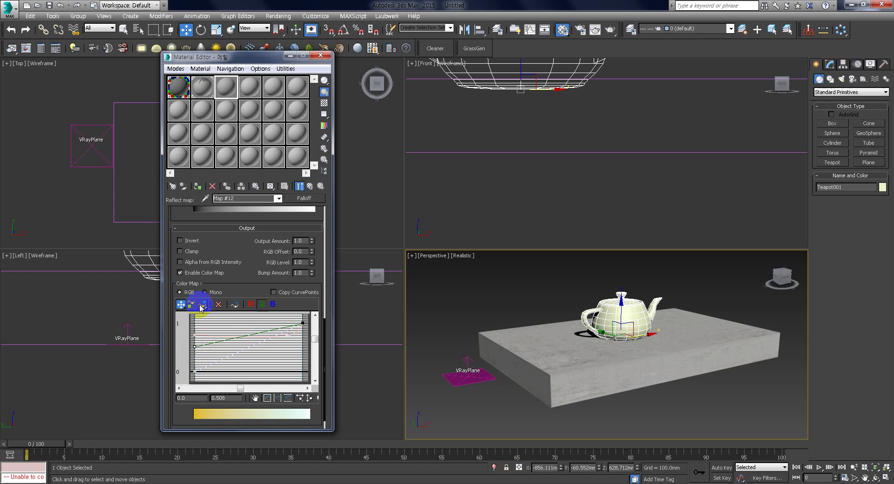
pyautogui.rightClick(256, 334)
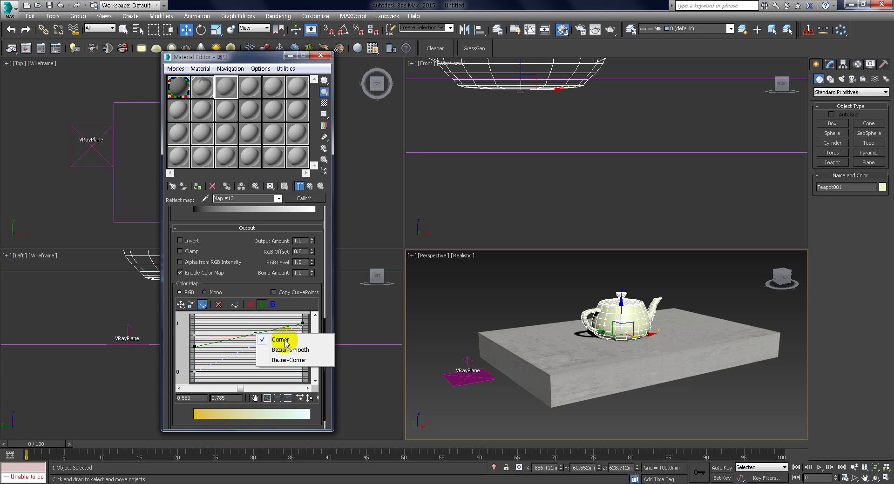
pyautogui.click(293, 343)
pyautogui.click(180, 305)
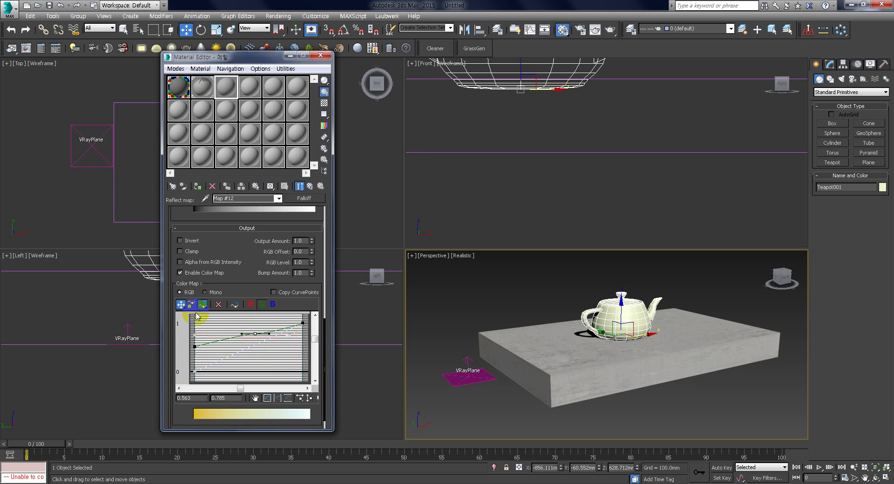
pyautogui.click(266, 336)
pyautogui.moveTo(257, 334); pyautogui.dragTo(283, 350)
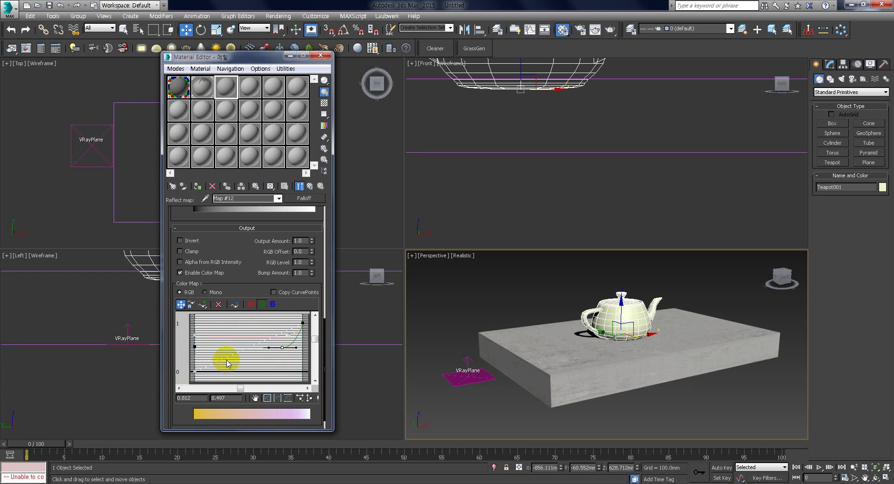
# Isolate the blue curve of the Falloff color map and raise its start point to about 0.2.
pyautogui.click(262, 305)
pyautogui.click(273, 305)
pyautogui.moveTo(195, 371); pyautogui.dragTo(195, 361)
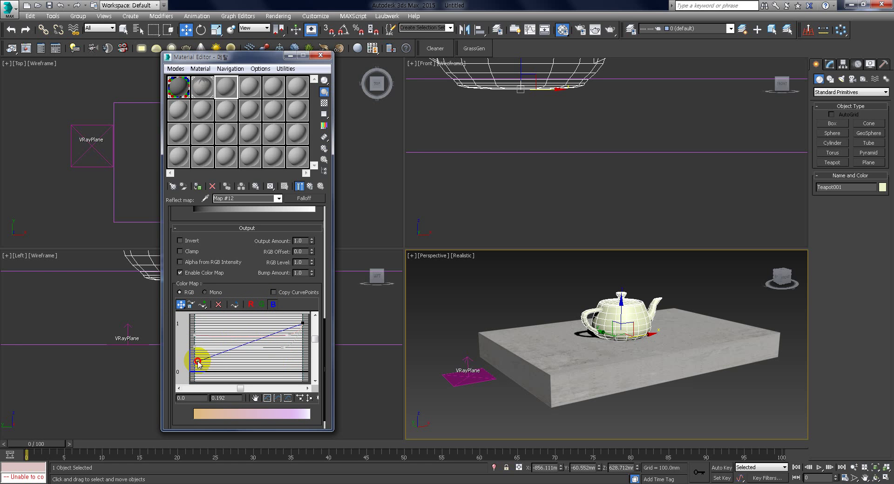
# Add a Bezier-Smooth point to the blue curve and move it to about 0.875, 0.084.
pyautogui.click(202, 305)
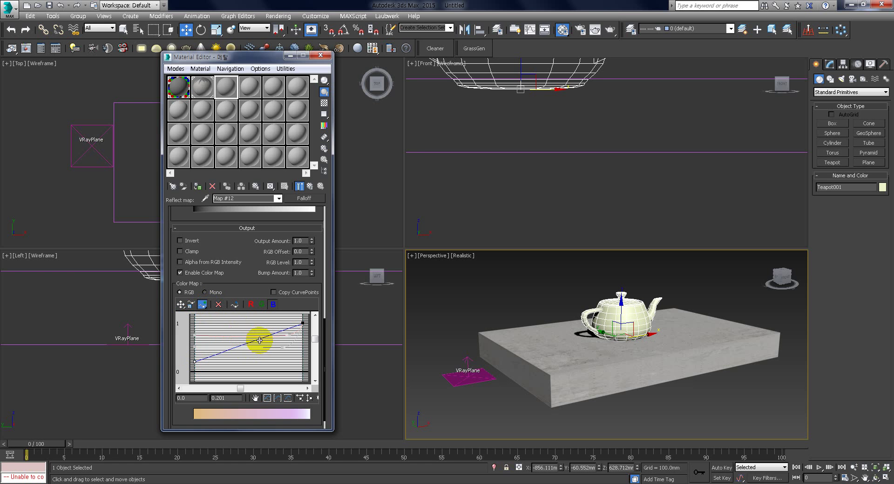
pyautogui.click(259, 341)
pyautogui.rightClick(259, 341)
pyautogui.click(283, 352)
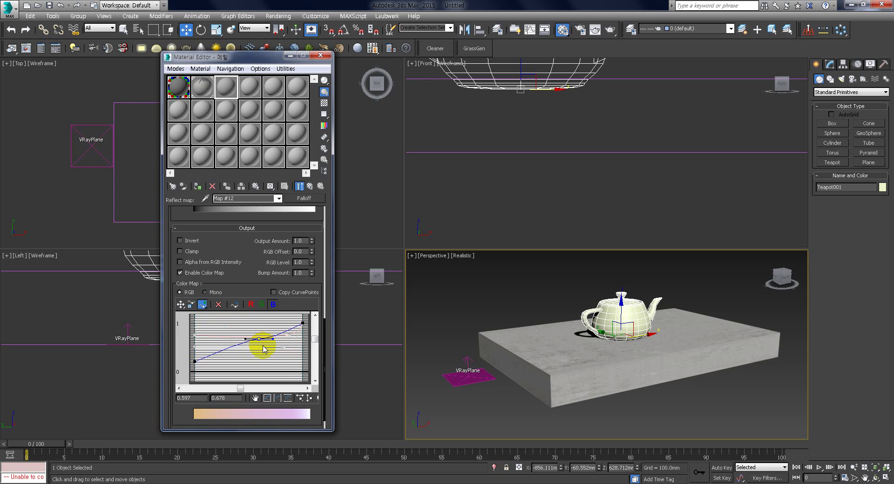
pyautogui.click(181, 305)
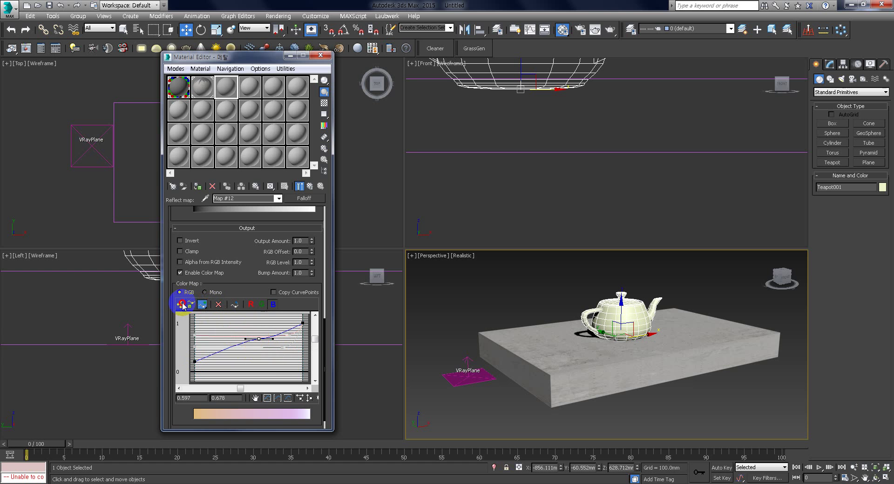
pyautogui.moveTo(257, 340); pyautogui.dragTo(292, 366)
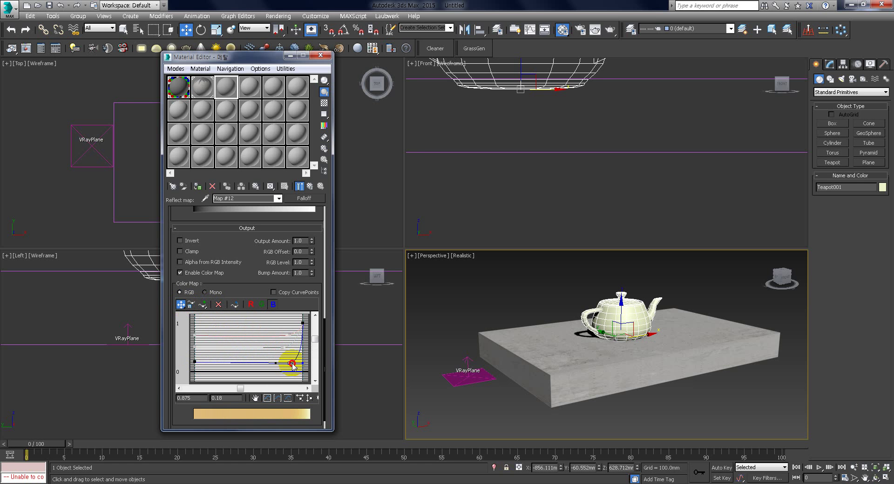
pyautogui.moveTo(292, 366); pyautogui.dragTo(290, 369)
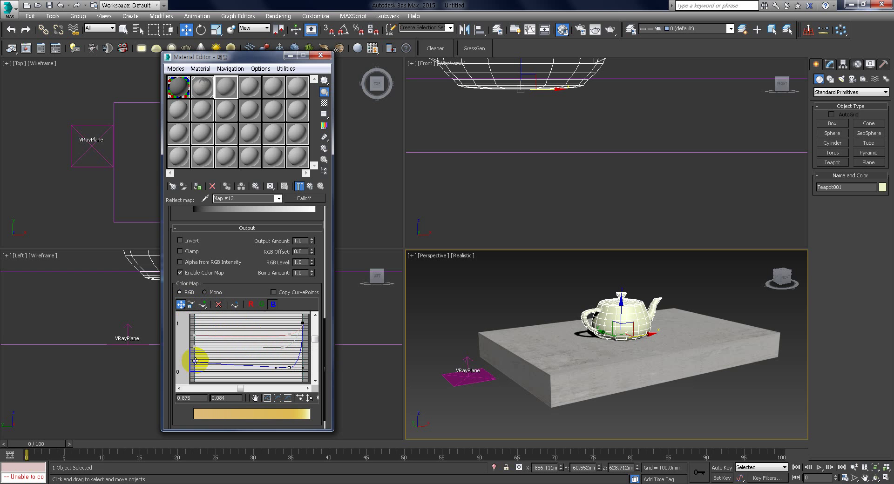
# Lower the start point of the blue Falloff curve to 0.077 and return to the parent VRayMtl metal material.
pyautogui.moveTo(196, 361); pyautogui.dragTo(195, 363)
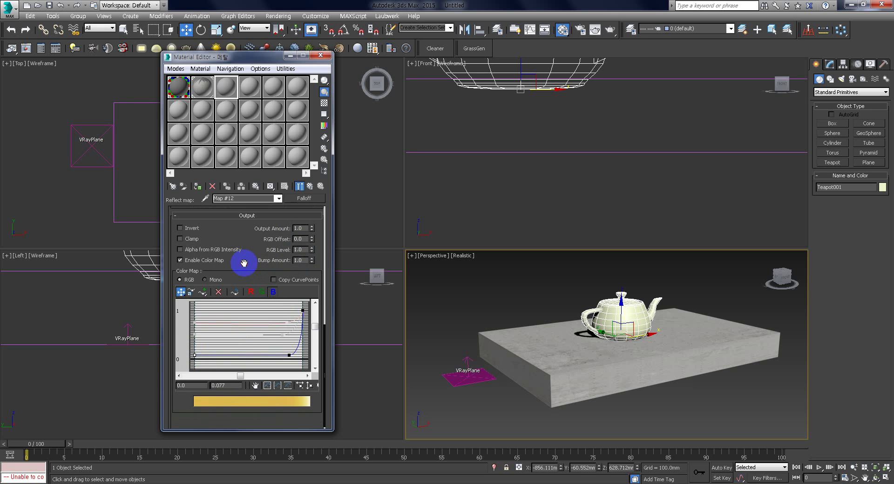
pyautogui.moveTo(242, 261); pyautogui.dragTo(254, 425)
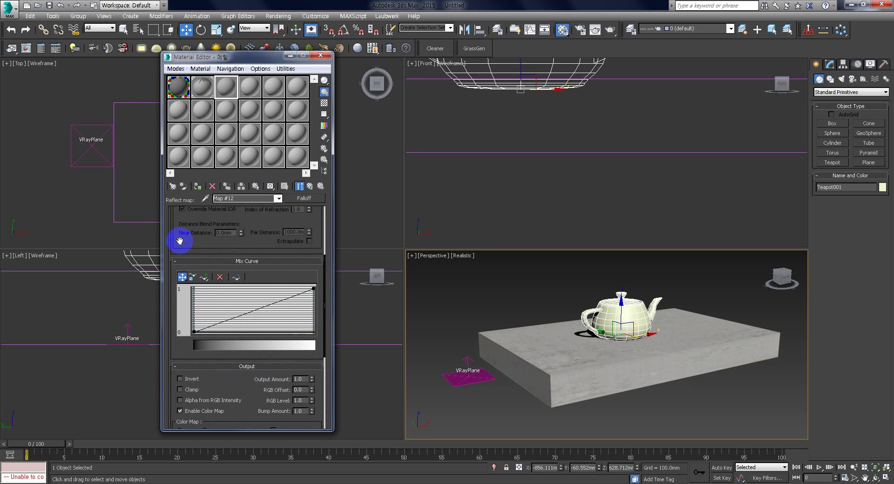
pyautogui.moveTo(179, 239); pyautogui.dragTo(203, 394)
pyautogui.click(278, 198)
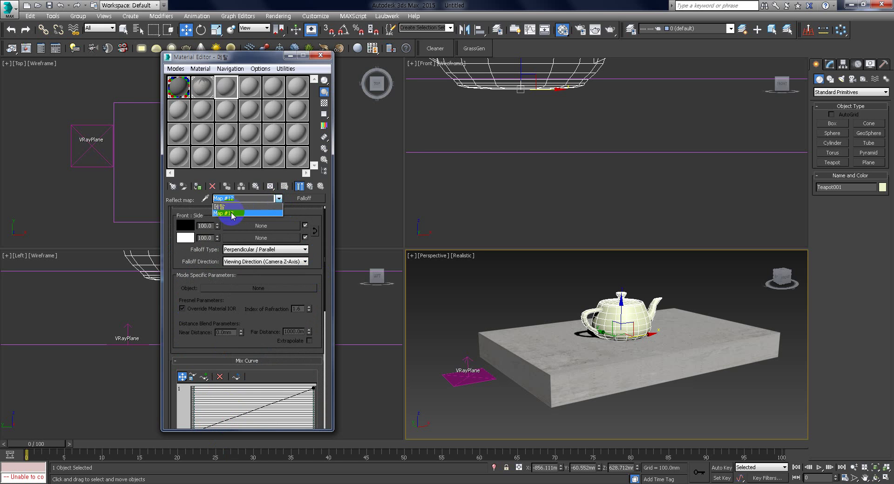
pyautogui.click(223, 205)
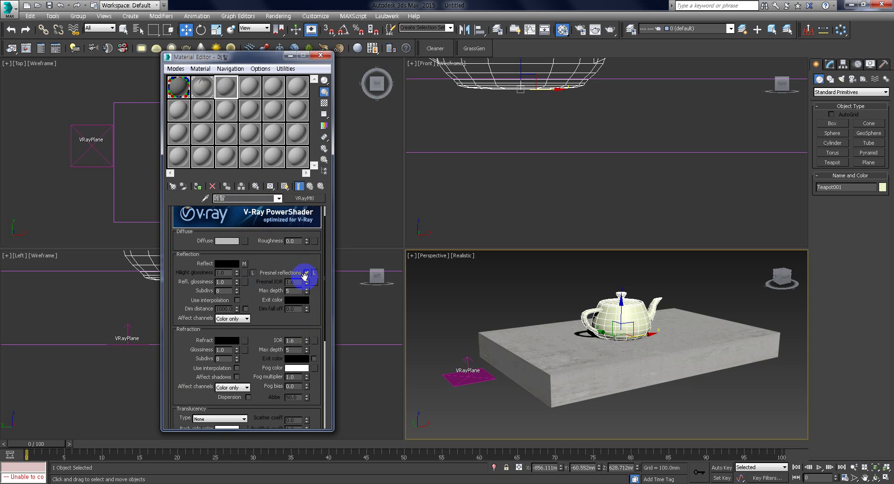
# Turn off Fresnel reflections for the metal and inspect its sample enlarged with the checkered background enabled.
pyautogui.click(307, 273)
pyautogui.click(324, 103)
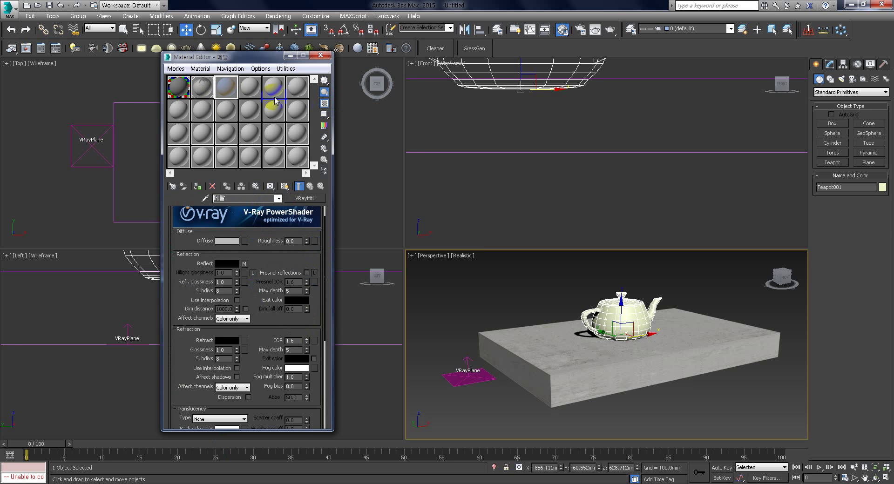
pyautogui.doubleClick(218, 90)
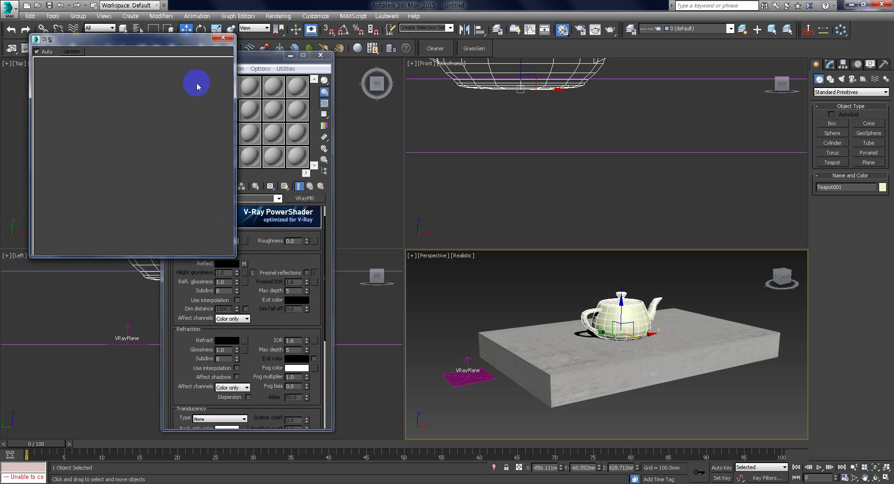
pyautogui.click(162, 43)
pyautogui.moveTo(161, 43); pyautogui.dragTo(153, 42)
pyautogui.click(215, 38)
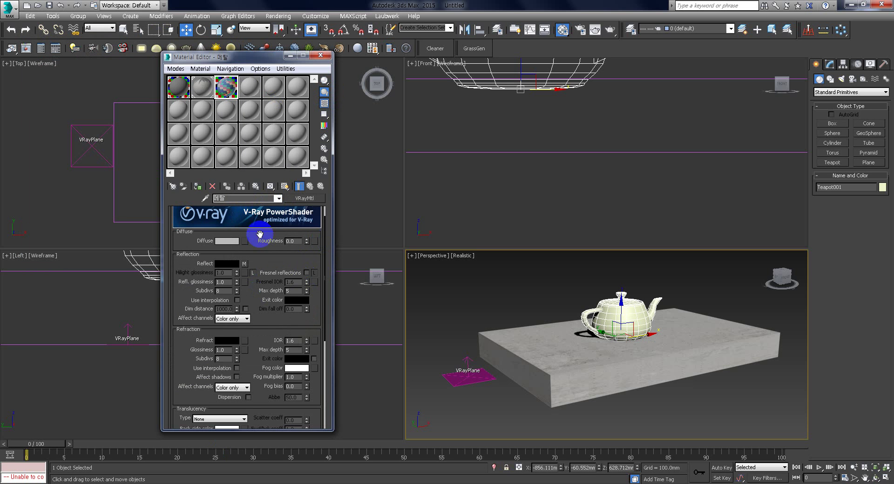
# Set the metal material's reflection glossiness to 0.6.
pyautogui.scroll(-1, 264, 256)
pyautogui.click(224, 259)
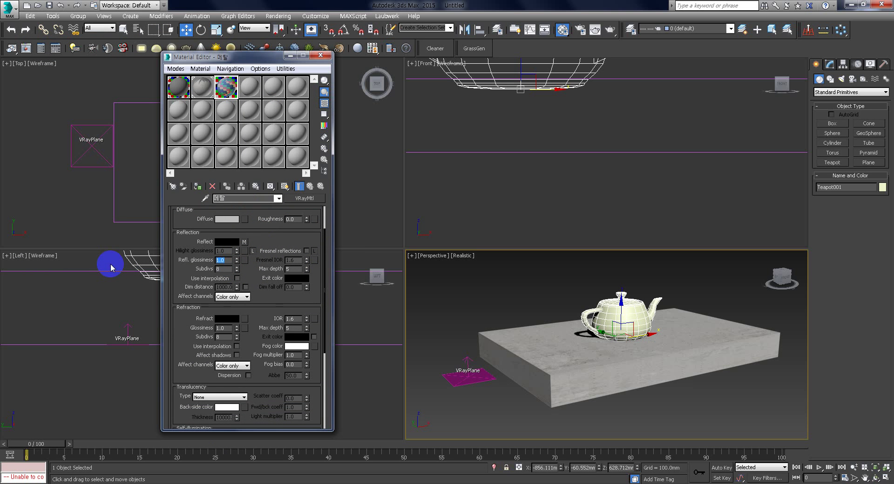
pyautogui.write('0.6')
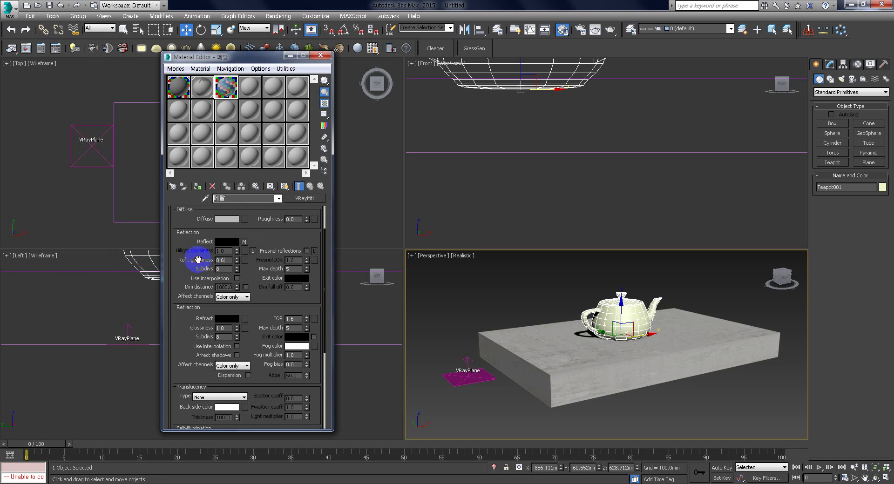
pyautogui.click(232, 83)
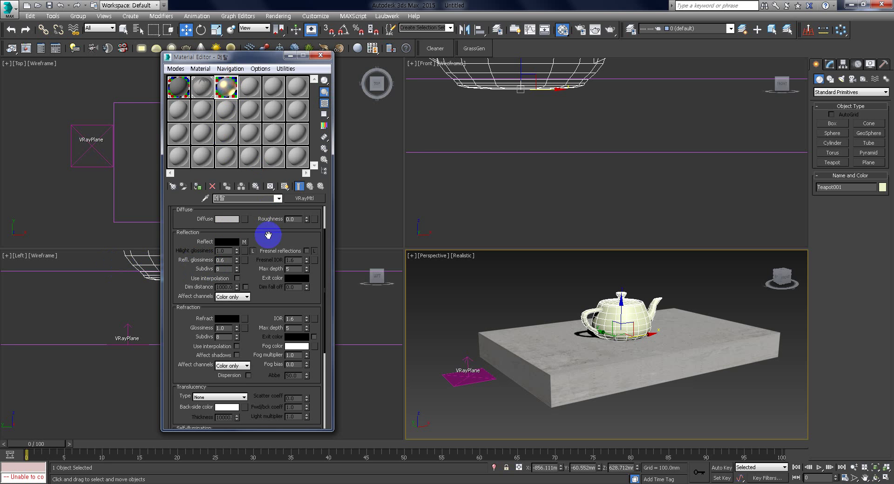
# Reopen the Falloff map in the metal's reflection slot and review its output color map curves.
pyautogui.moveTo(268, 235); pyautogui.dragTo(268, 215)
pyautogui.moveTo(260, 259); pyautogui.dragTo(264, 252)
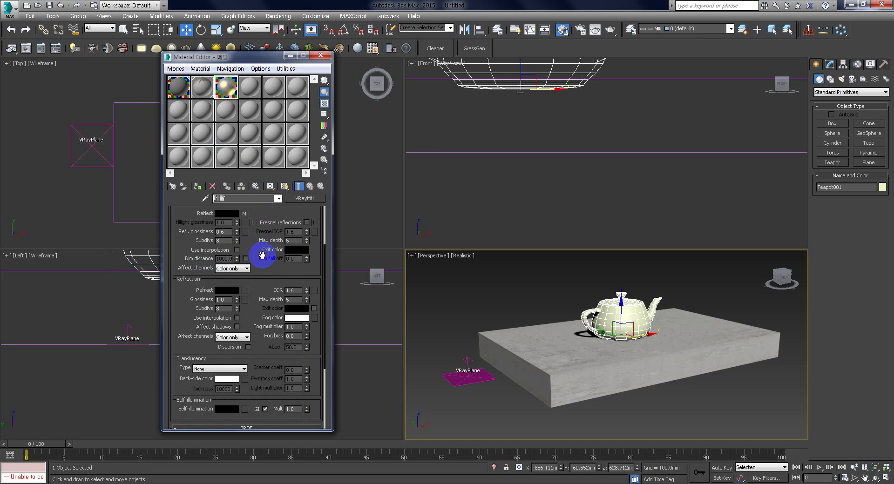
pyautogui.click(244, 214)
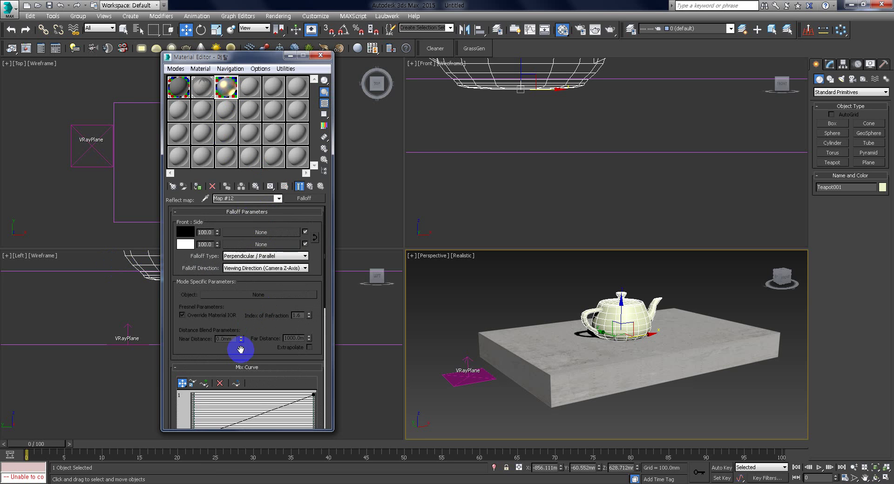
pyautogui.moveTo(251, 313); pyautogui.dragTo(240, 86)
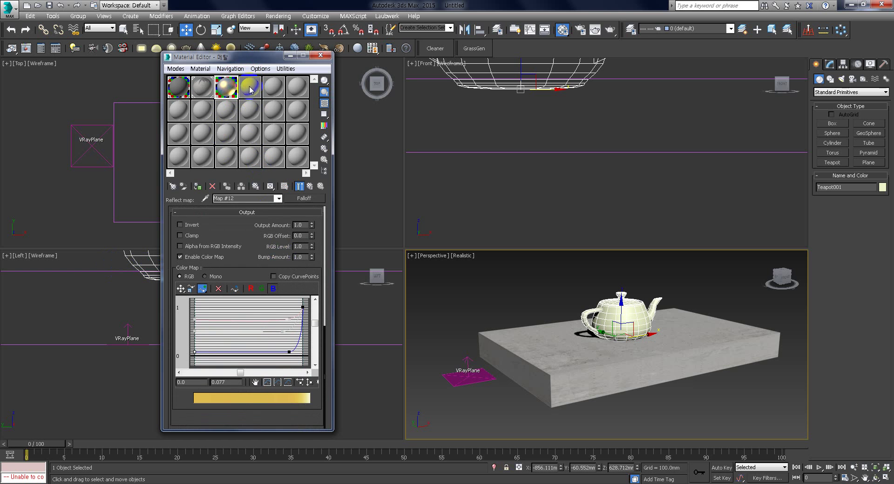
# Isolate the red channel in the Falloff color map and move its start point to about 0.83 and its inner point to about (0.82, 0.73).
pyautogui.click(260, 290)
pyautogui.click(251, 289)
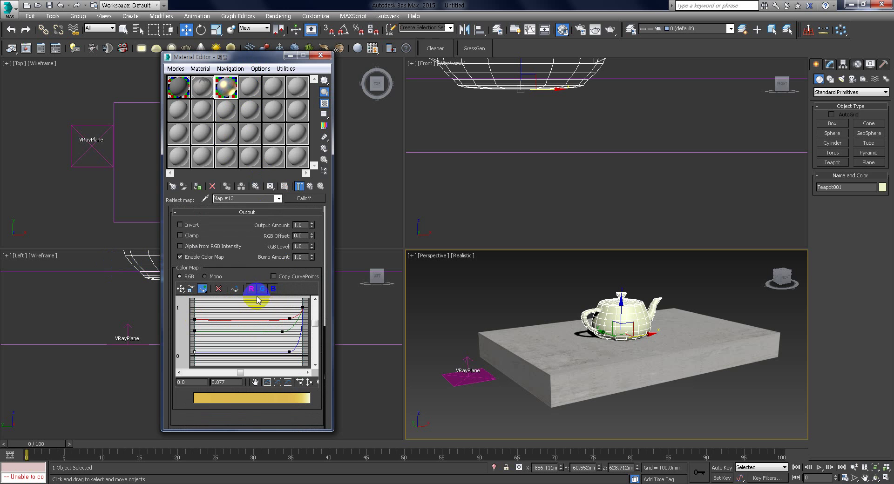
pyautogui.click(261, 289)
pyautogui.click(273, 289)
pyautogui.click(195, 319)
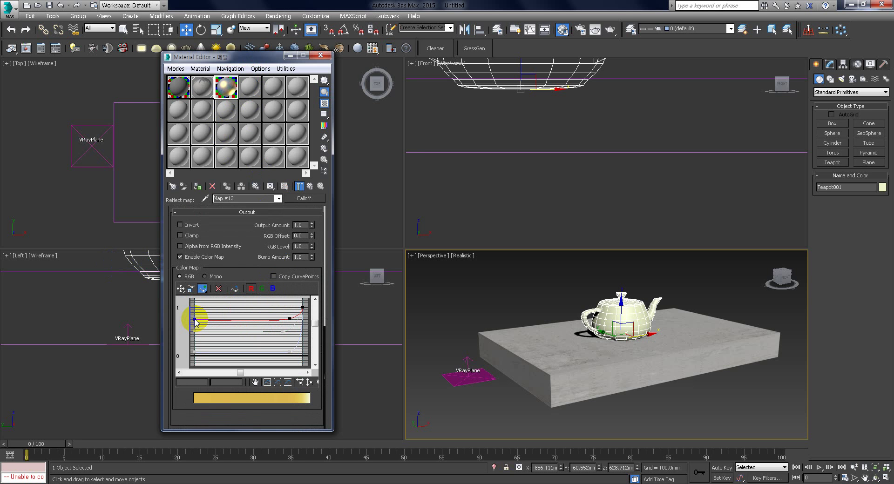
pyautogui.click(181, 289)
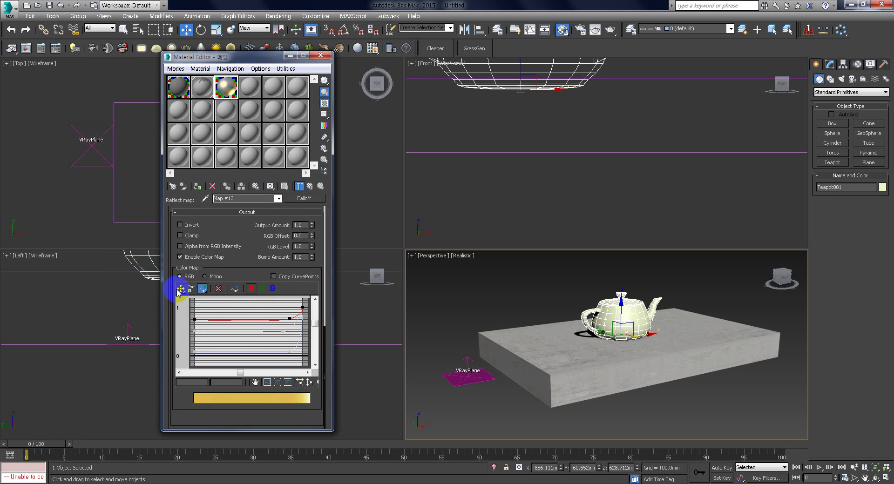
pyautogui.moveTo(194, 320); pyautogui.dragTo(196, 318)
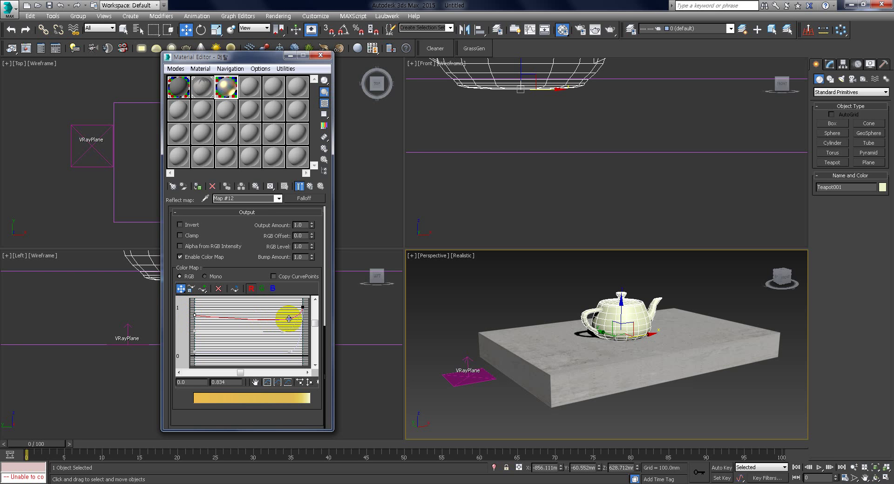
pyautogui.moveTo(288, 319)
pyautogui.mouseDown()
pyautogui.moveTo(265, 319)
pyautogui.moveTo(284, 321)
pyautogui.mouseUp()
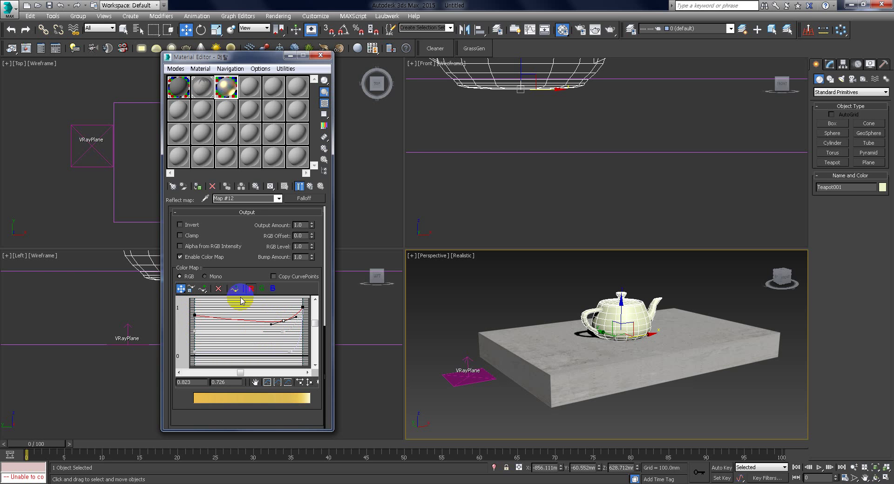
# Show the green curve and move its start point to about 0.60 and its inner point to about (0.88, 0.48).
pyautogui.click(261, 289)
pyautogui.click(195, 331)
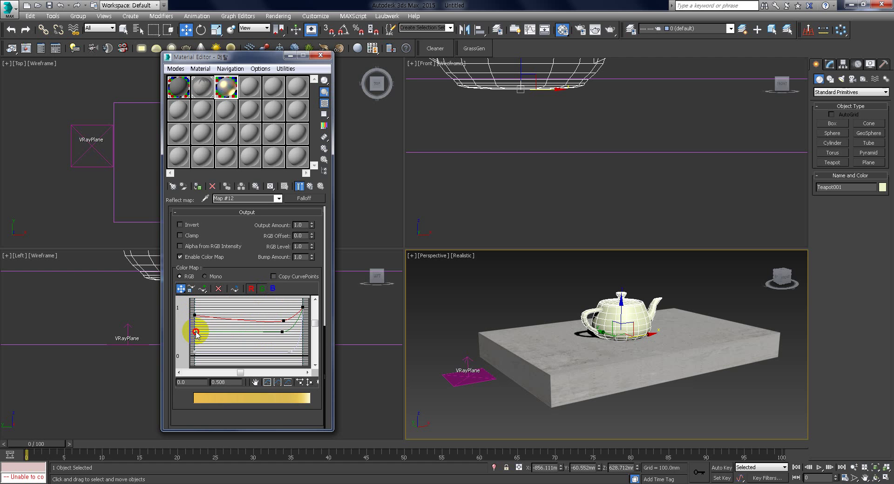
pyautogui.moveTo(196, 332); pyautogui.dragTo(197, 326)
pyautogui.click(282, 332)
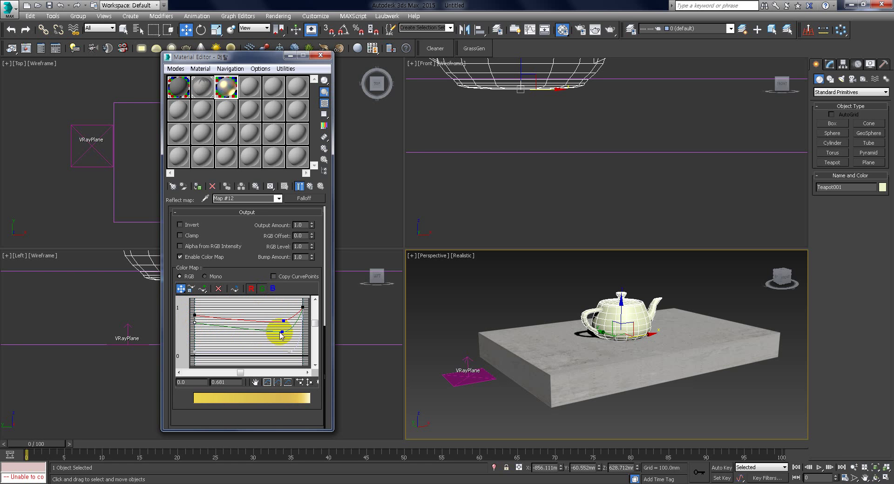
pyautogui.moveTo(282, 331); pyautogui.dragTo(295, 333)
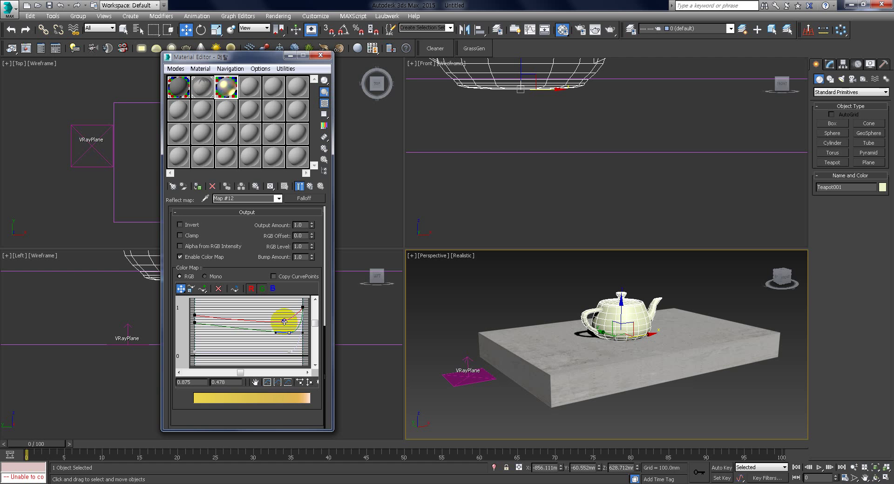
# Show the blue curve, raise its start point to about 0.27, and raise its inner point to a similar level.
pyautogui.click(195, 356)
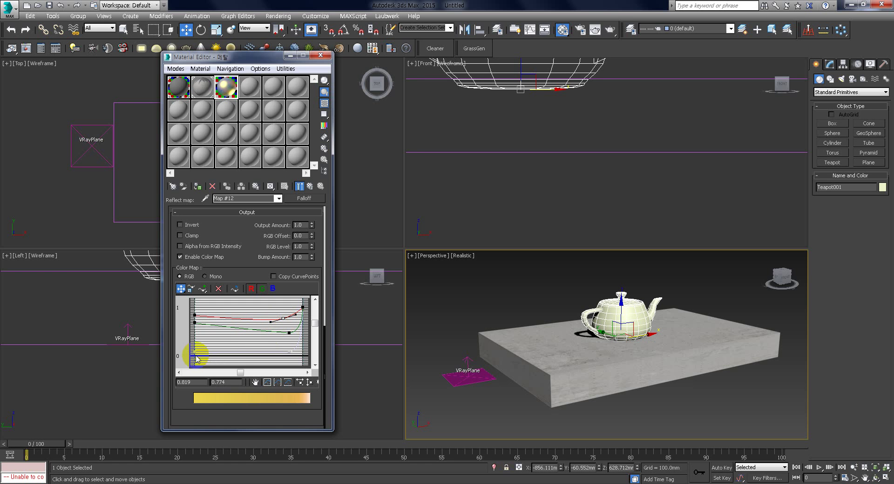
pyautogui.click(272, 289)
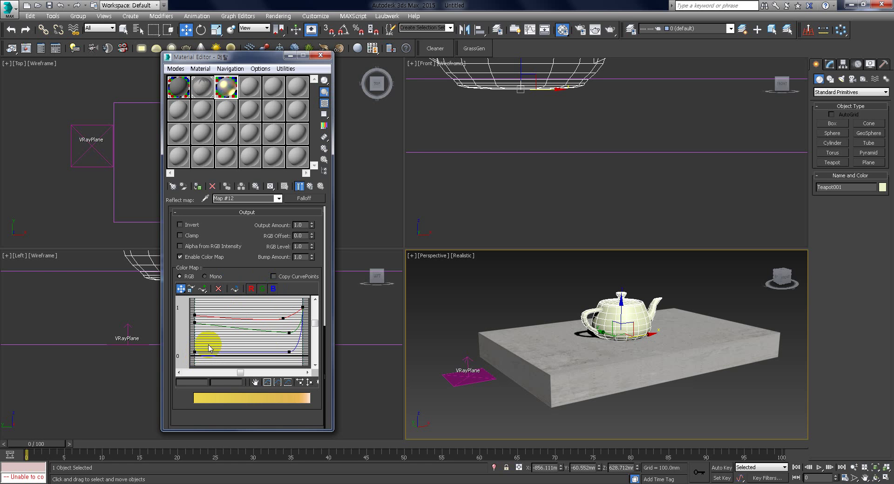
pyautogui.moveTo(196, 353); pyautogui.dragTo(195, 343)
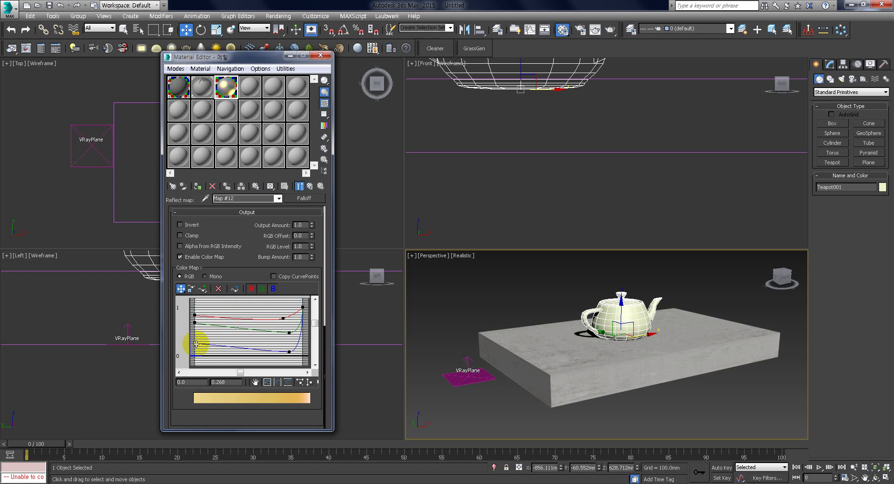
pyautogui.moveTo(291, 353); pyautogui.dragTo(292, 346)
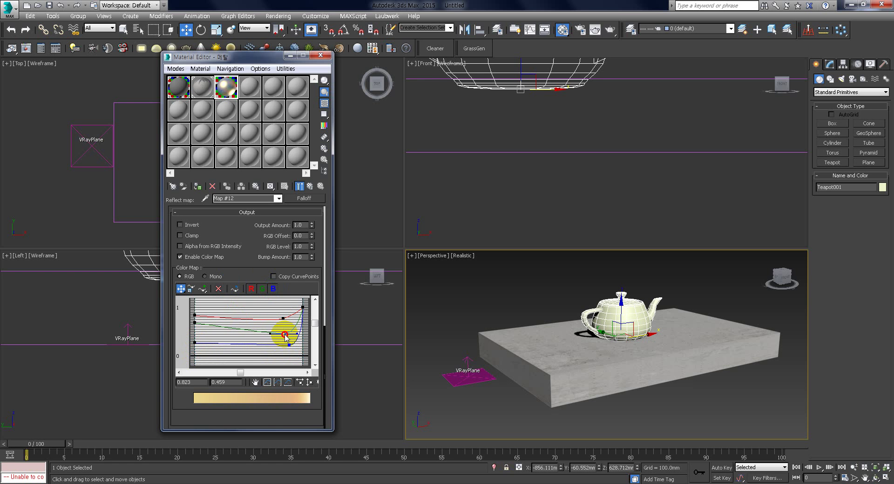
# Readjust the green curve's inner point to about (0.82, 0.54) in the Falloff color map.
pyautogui.moveTo(284, 334)
pyautogui.mouseDown()
pyautogui.moveTo(284, 309)
pyautogui.moveTo(283, 325)
pyautogui.mouseUp()
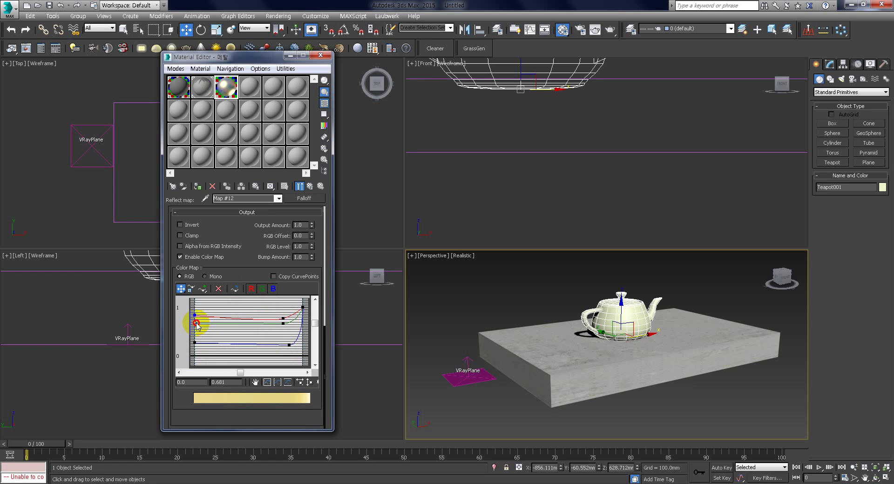
pyautogui.click(283, 320)
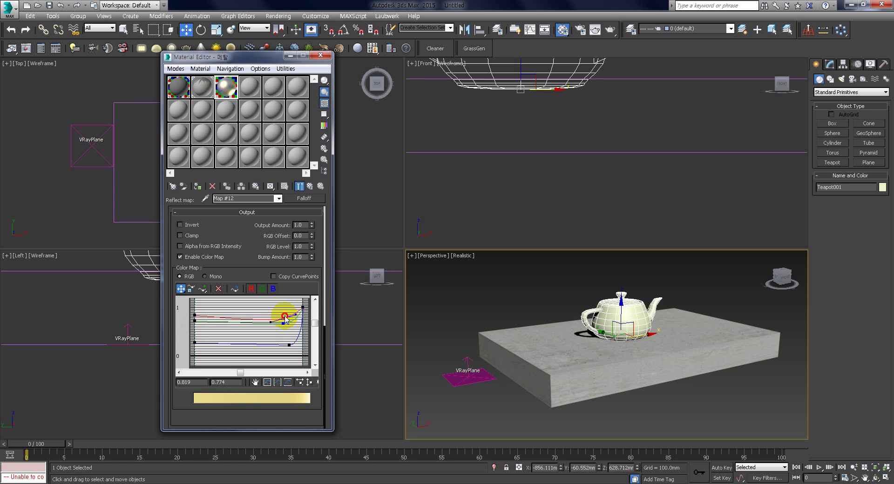
pyautogui.moveTo(285, 319); pyautogui.dragTo(285, 331)
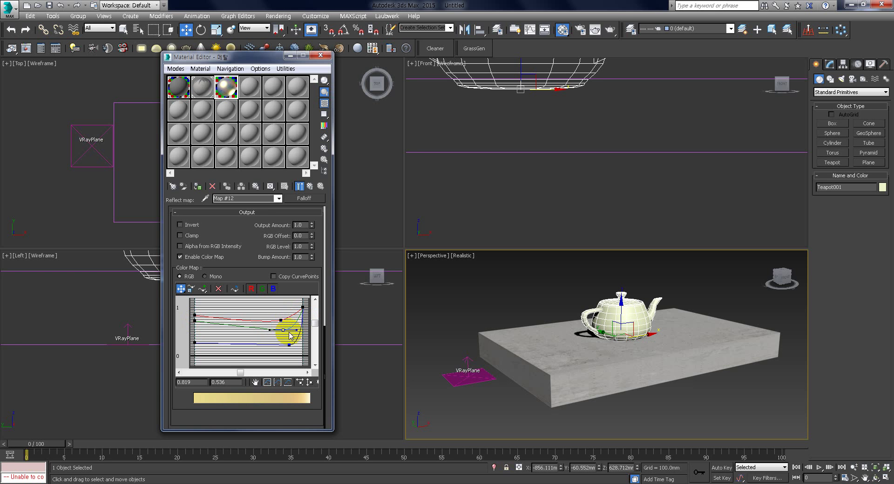
# Return to the metal material and change its type to VRayBlendMtl, keeping the existing VRayMtl as the base material.
pyautogui.click(278, 198)
pyautogui.click(235, 208)
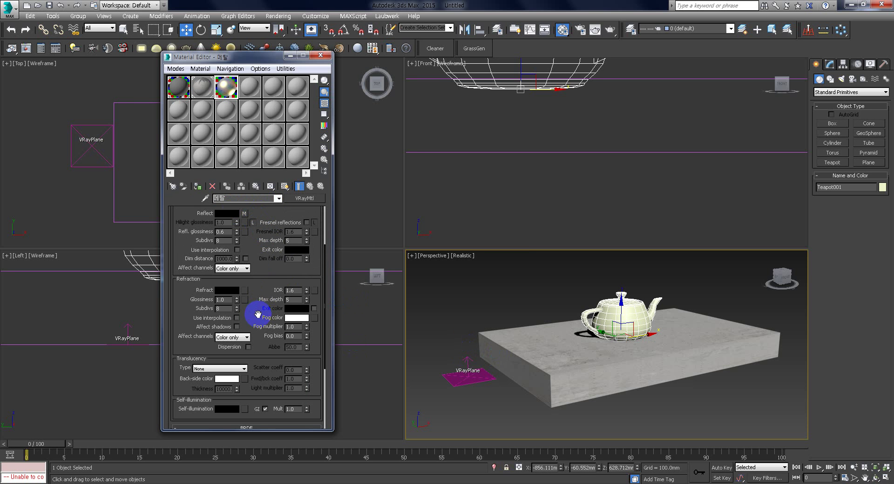
pyautogui.click(278, 198)
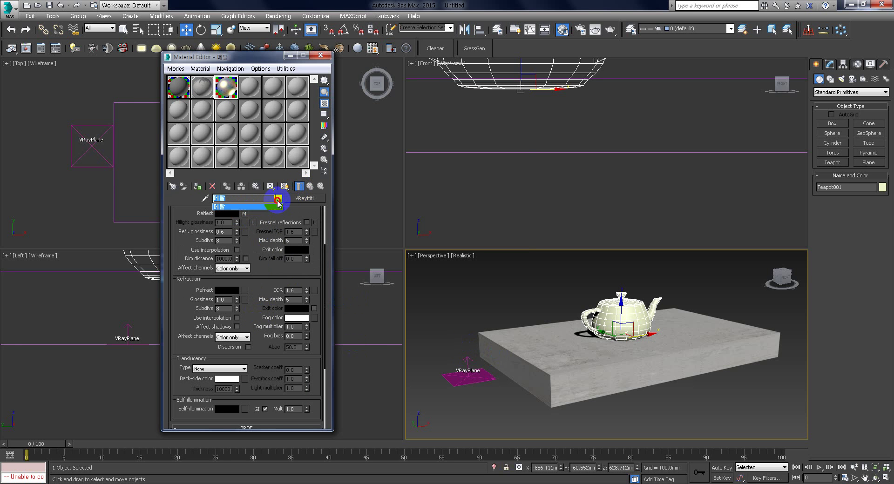
pyautogui.click(306, 202)
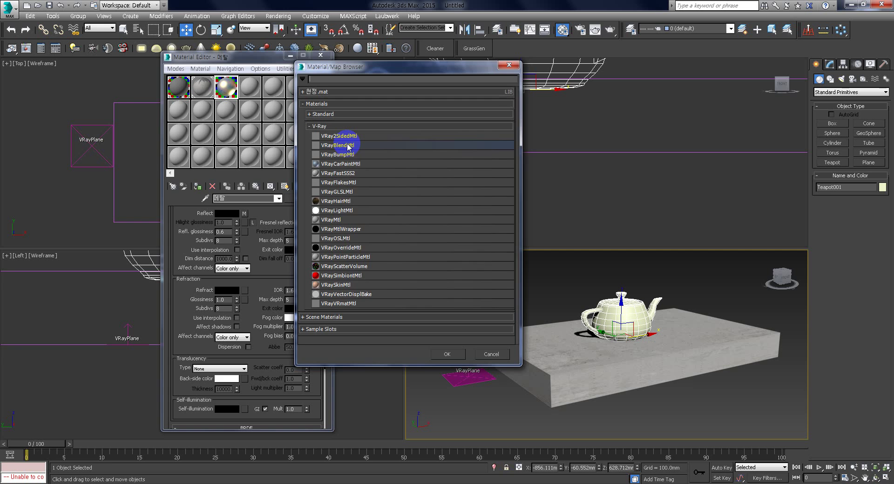
pyautogui.doubleClick(348, 146)
pyautogui.click(230, 266)
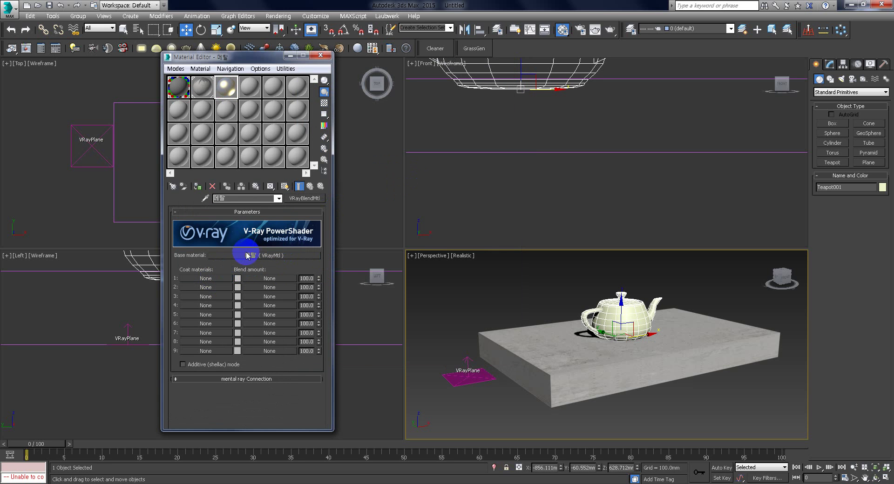
# Place the base material in coat 1 as an instance and set its reflection glossiness to 0.8.
pyautogui.moveTo(242, 260); pyautogui.dragTo(216, 280)
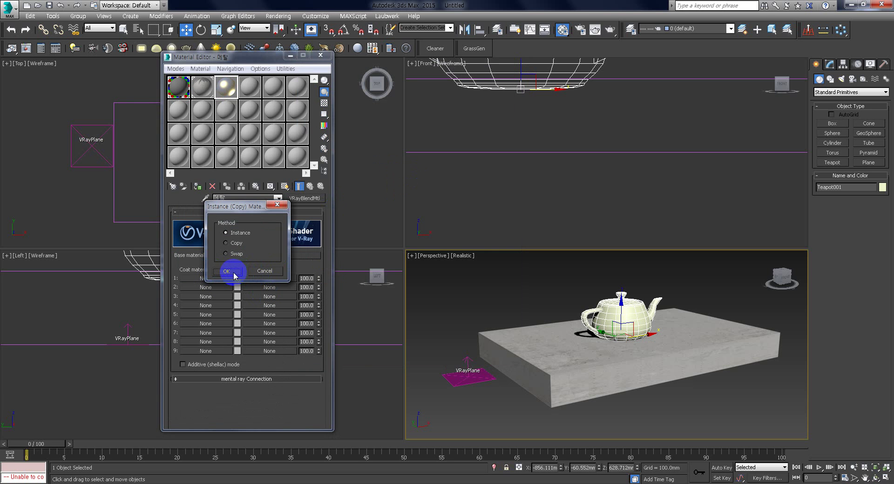
pyautogui.click(232, 274)
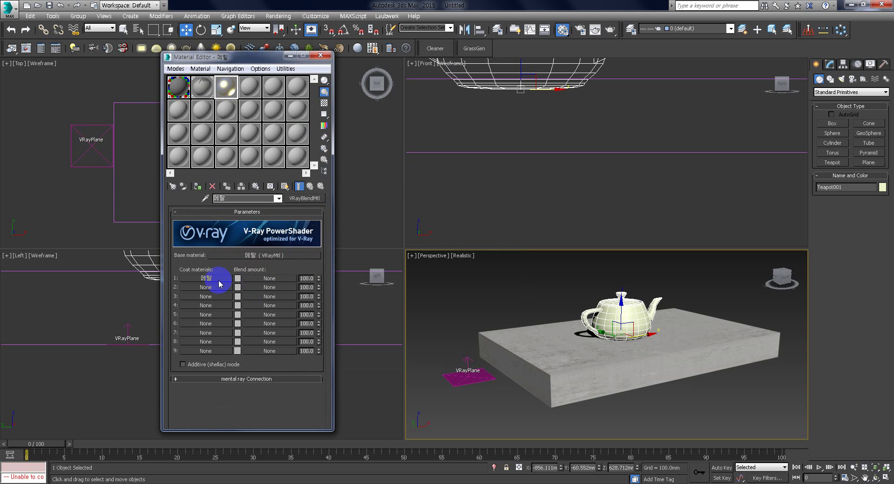
pyautogui.click(218, 280)
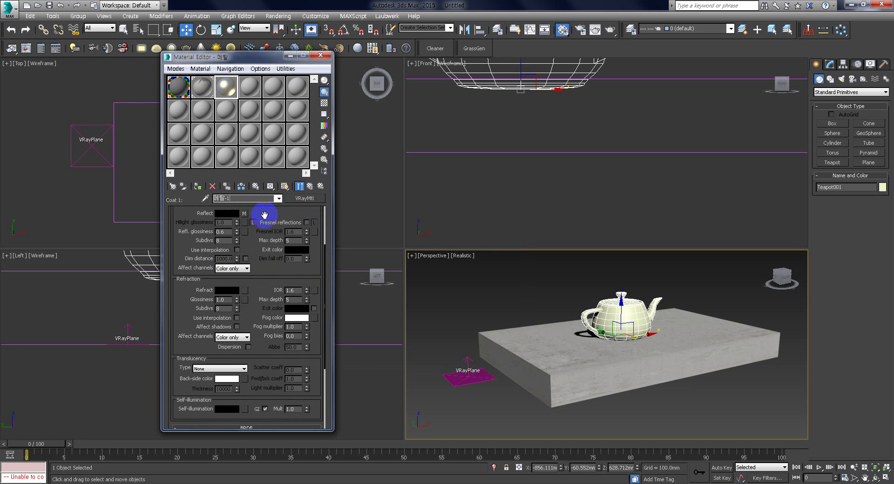
pyautogui.doubleClick(223, 231)
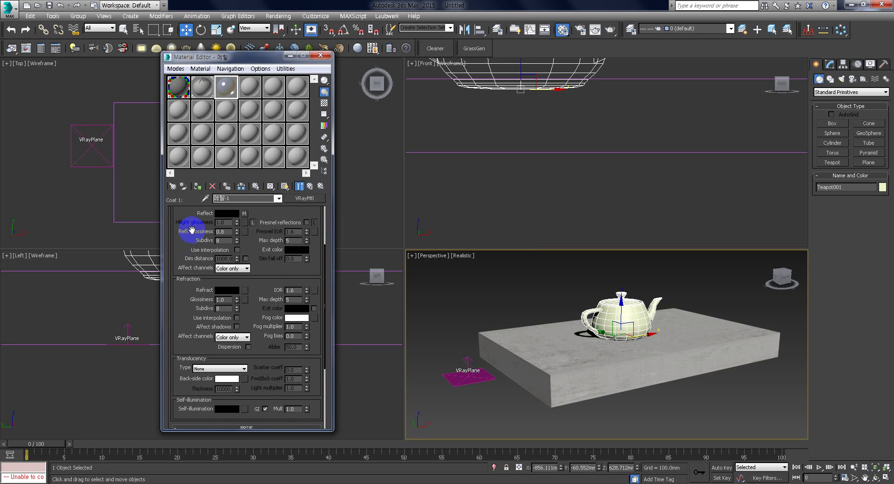
pyautogui.click(279, 204)
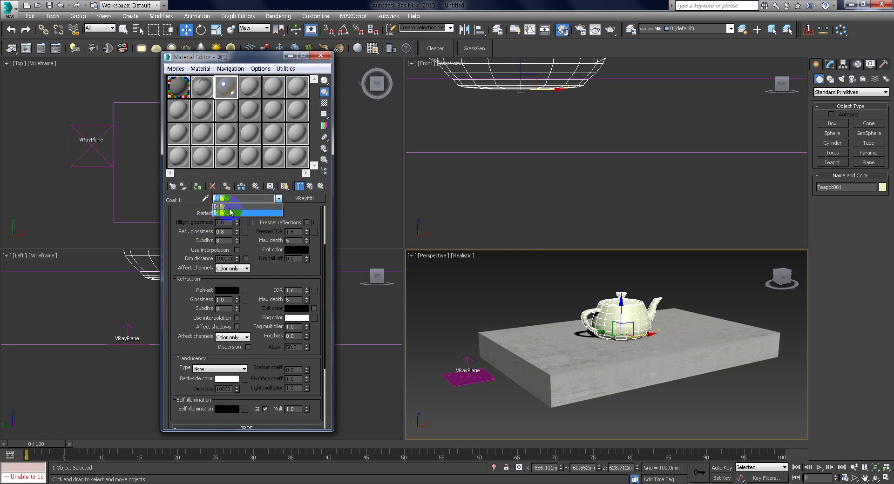
pyautogui.click(266, 207)
# Duplicate the coat 1 material into coat 2 using the Copy method.
pyautogui.moveTo(206, 278); pyautogui.dragTo(209, 289)
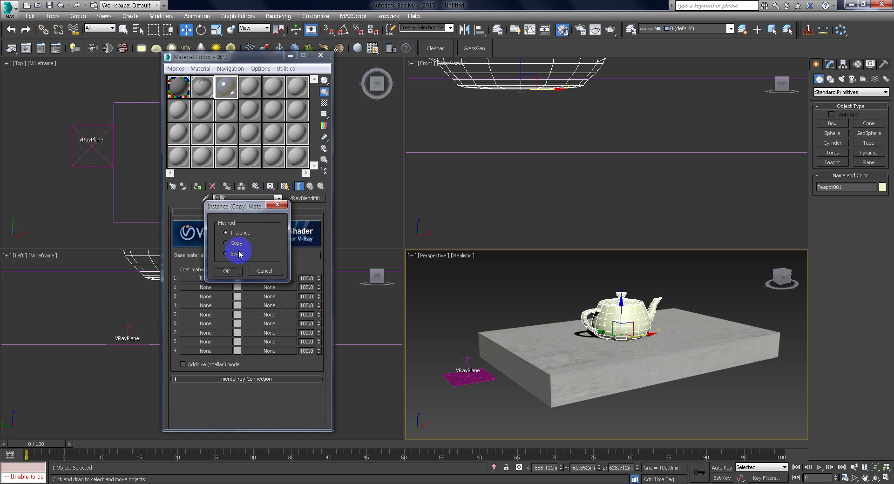
pyautogui.click(237, 246)
pyautogui.click(226, 271)
# Inspect the reflection glossiness of the coat 2 material and the base material.
pyautogui.click(218, 287)
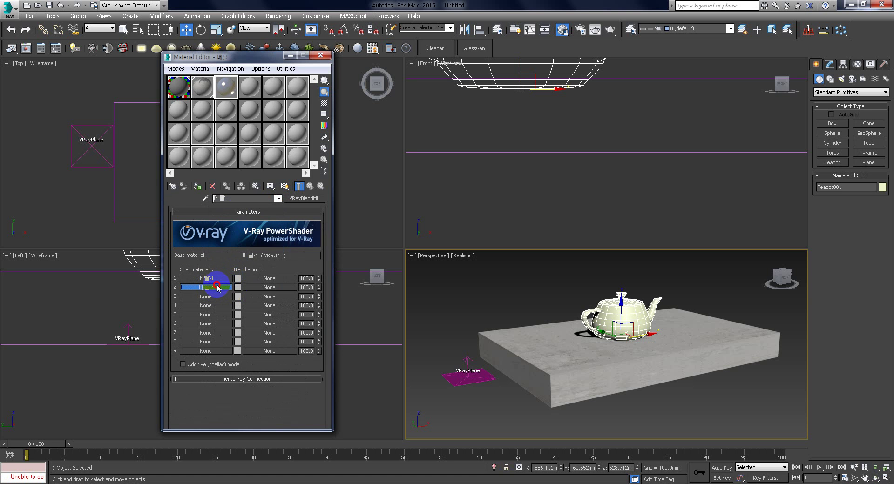
pyautogui.click(278, 199)
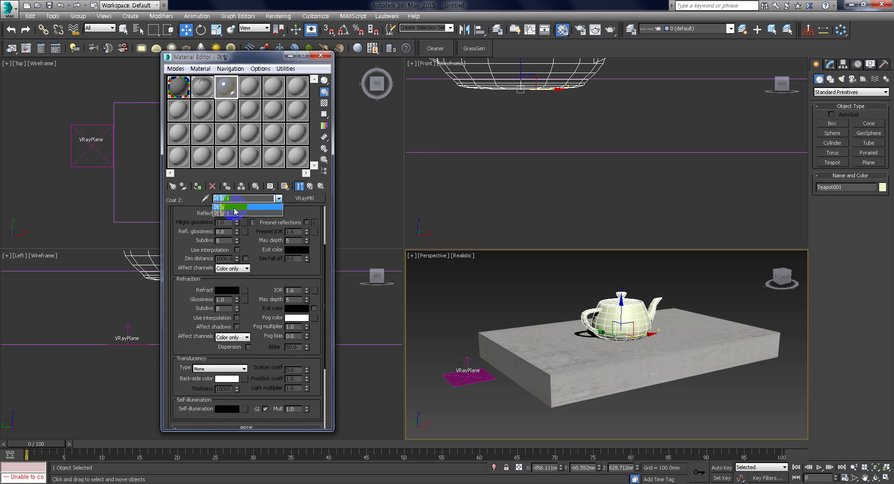
pyautogui.click(285, 219)
pyautogui.click(274, 254)
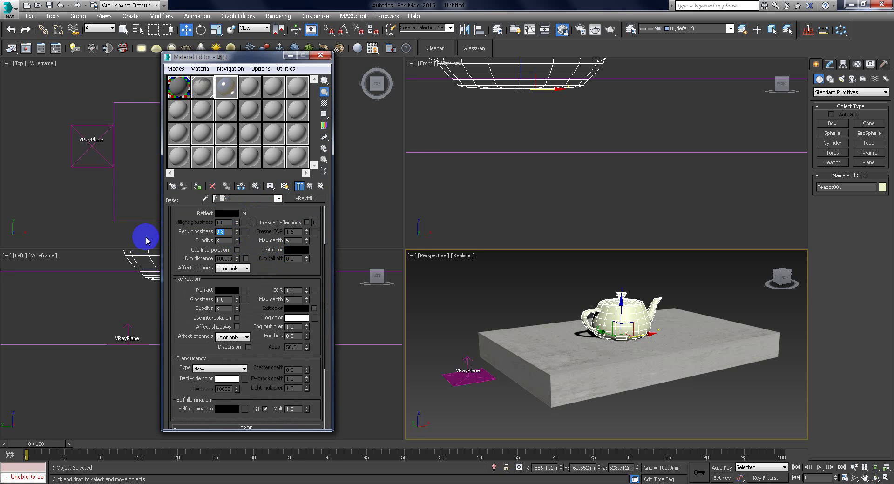
pyautogui.doubleClick(223, 231)
pyautogui.click(278, 199)
pyautogui.click(228, 206)
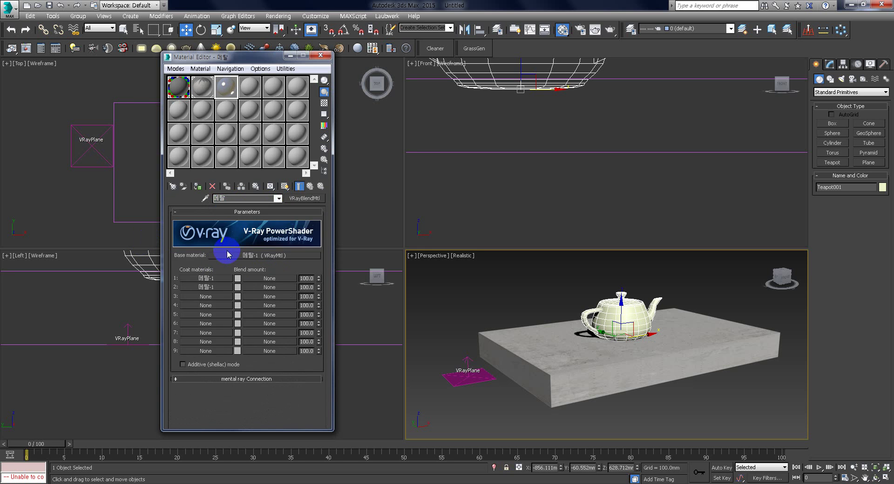
# Clear the instanced material from coat 1 and replace it with an independent copy of the base material.
pyautogui.rightClick(205, 280)
pyautogui.click(228, 290)
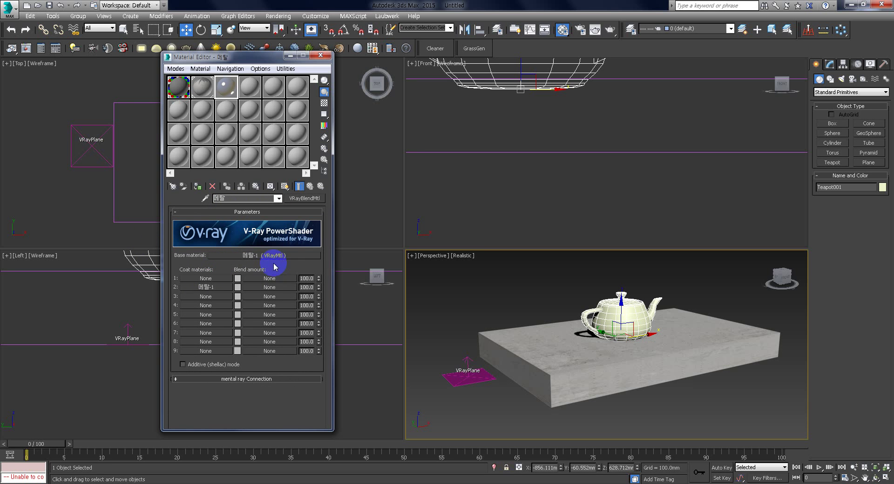
pyautogui.moveTo(255, 259); pyautogui.dragTo(208, 279)
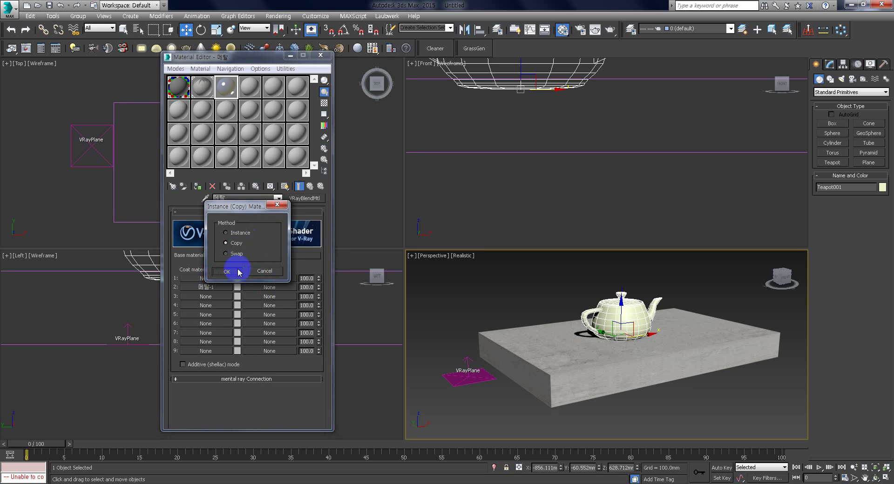
pyautogui.click(227, 270)
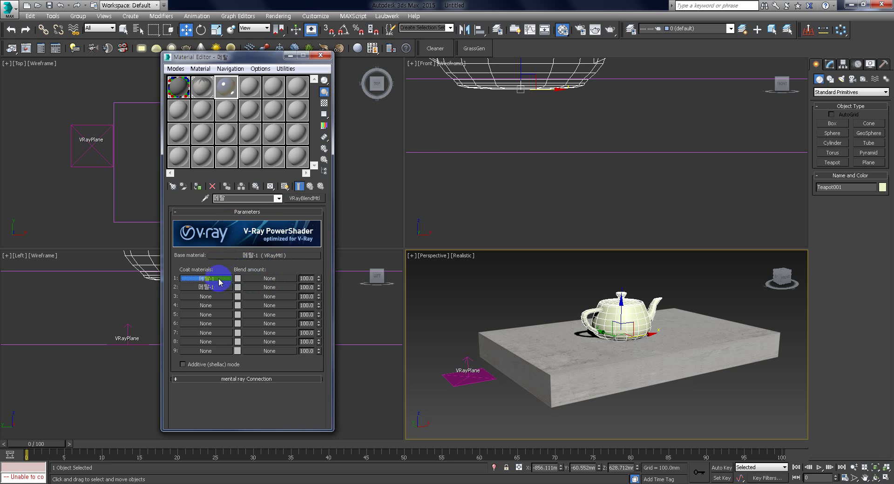
# Check coat 1's reflection glossiness and set the base material's reflection glossiness to 0.6.
pyautogui.click(219, 282)
pyautogui.doubleClick(226, 231)
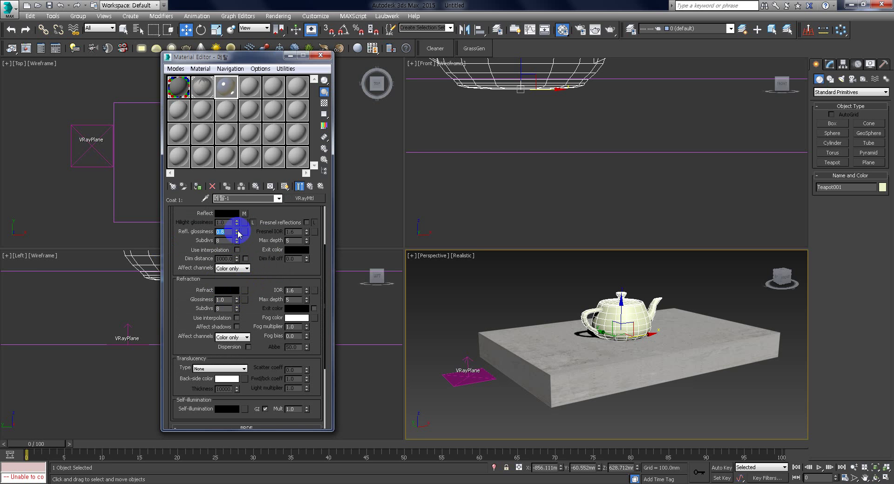
pyautogui.click(278, 199)
pyautogui.click(261, 212)
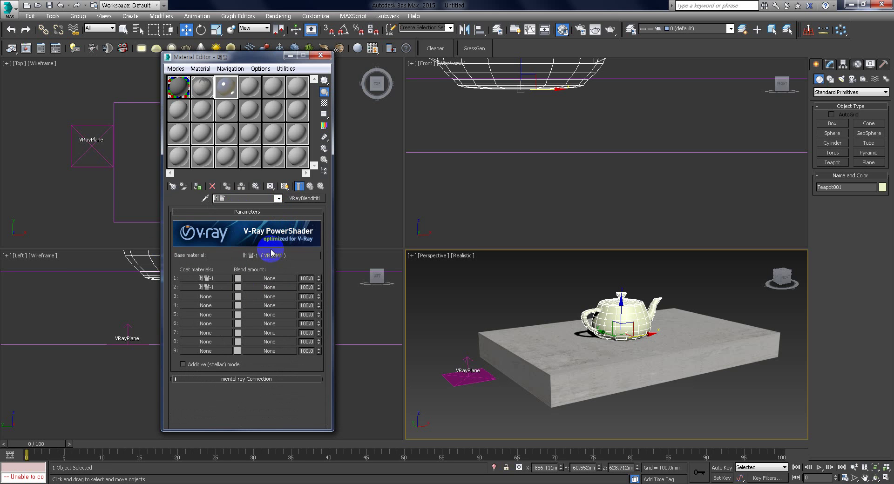
pyautogui.click(271, 254)
pyautogui.doubleClick(225, 231)
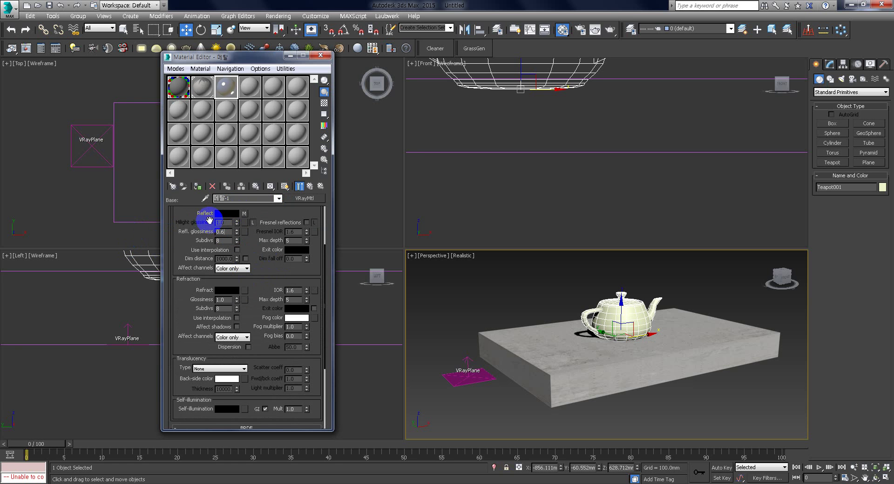
# Set the coat 2 material's reflection glossiness to 0.99 and return to the blend material's parameters.
pyautogui.click(278, 198)
pyautogui.click(263, 212)
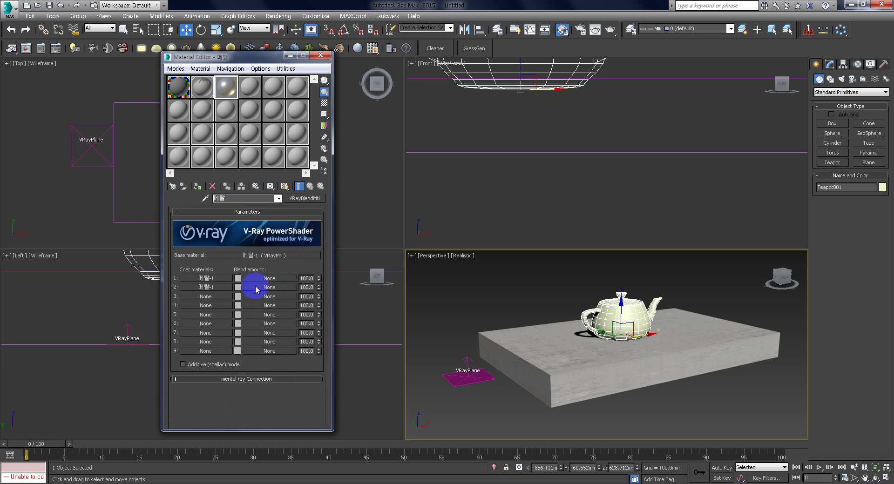
pyautogui.click(216, 278)
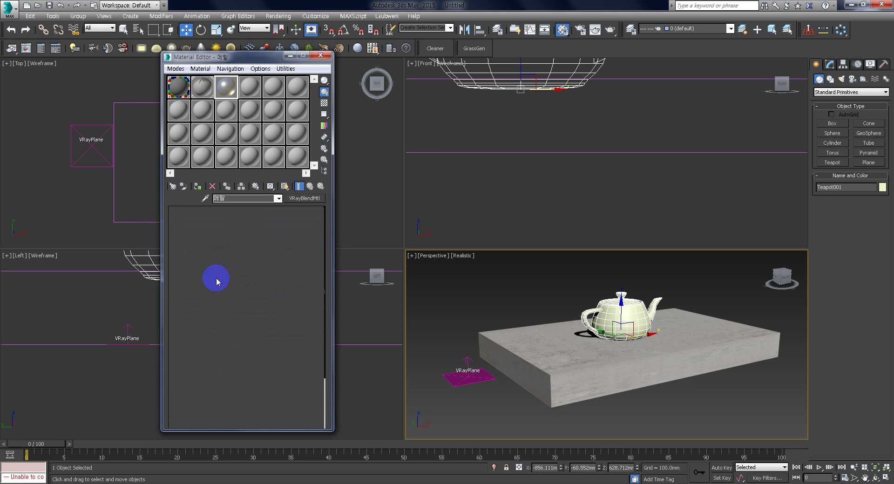
pyautogui.click(279, 199)
pyautogui.click(235, 208)
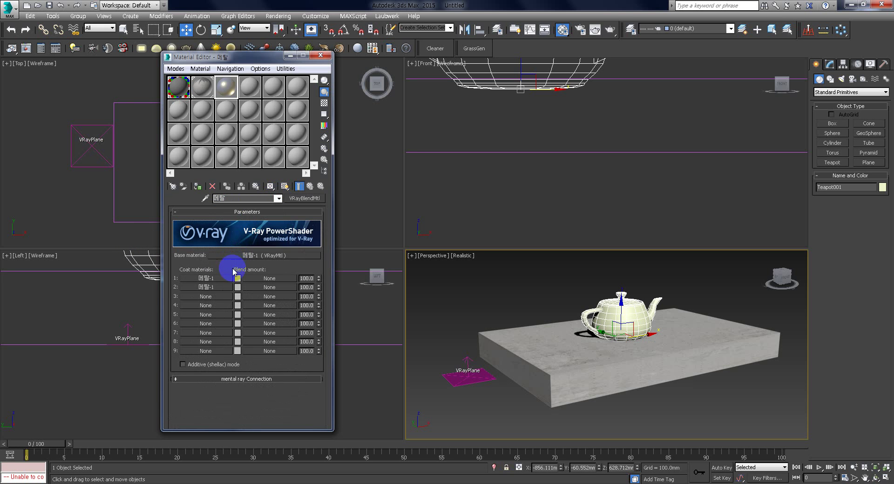
pyautogui.click(216, 290)
pyautogui.write('0.3')
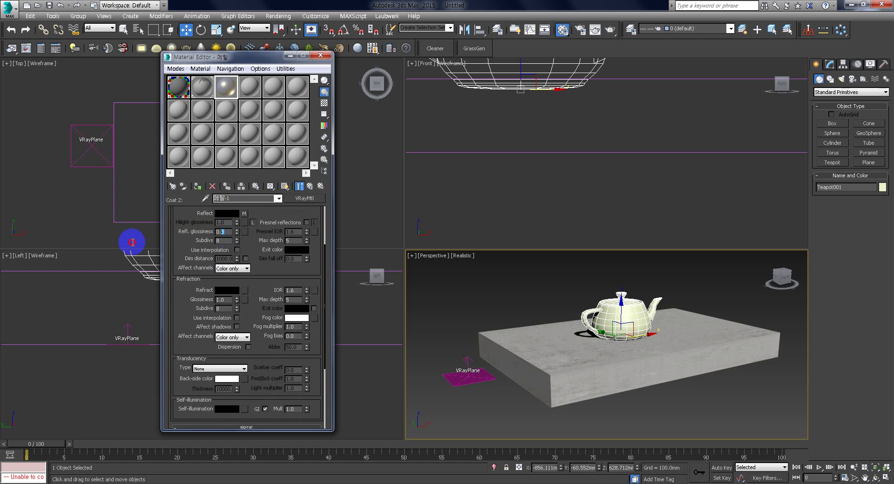
pyautogui.write('99')
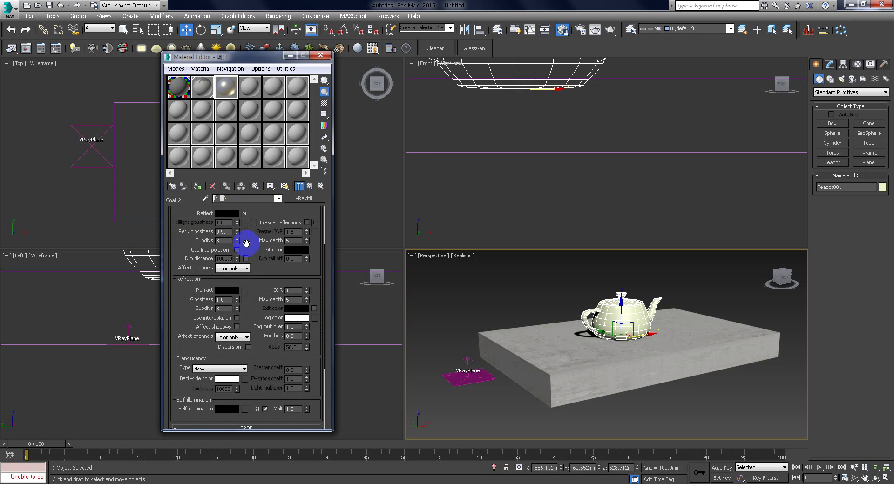
pyautogui.click(278, 198)
pyautogui.click(245, 209)
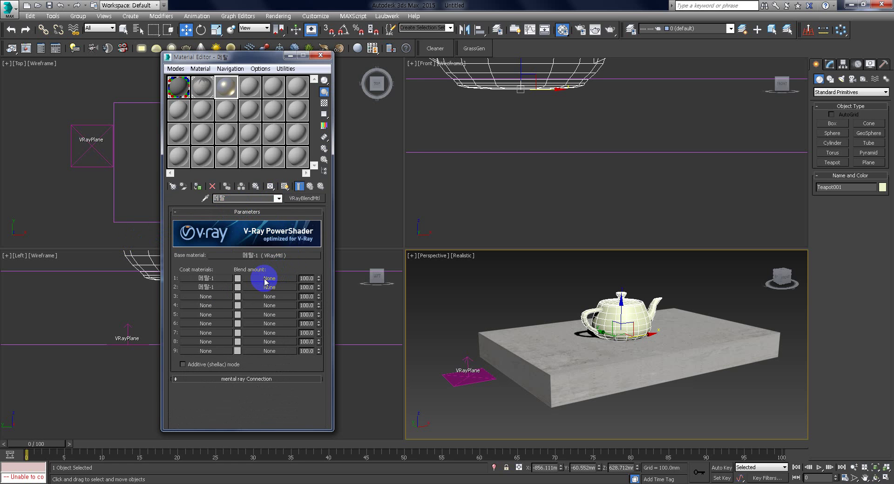
# Copy the Falloff map from coat 1's reflection and paste it into coat 1's blend amount slot.
pyautogui.click(205, 278)
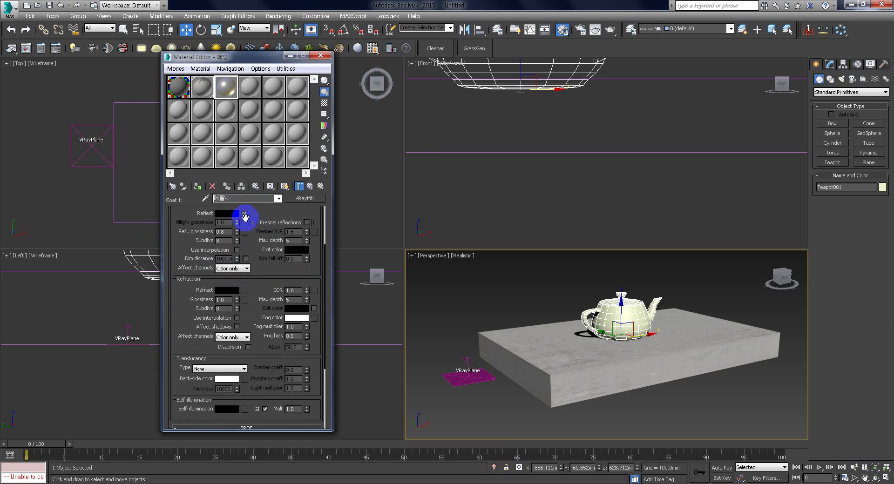
pyautogui.rightClick(245, 214)
pyautogui.click(273, 228)
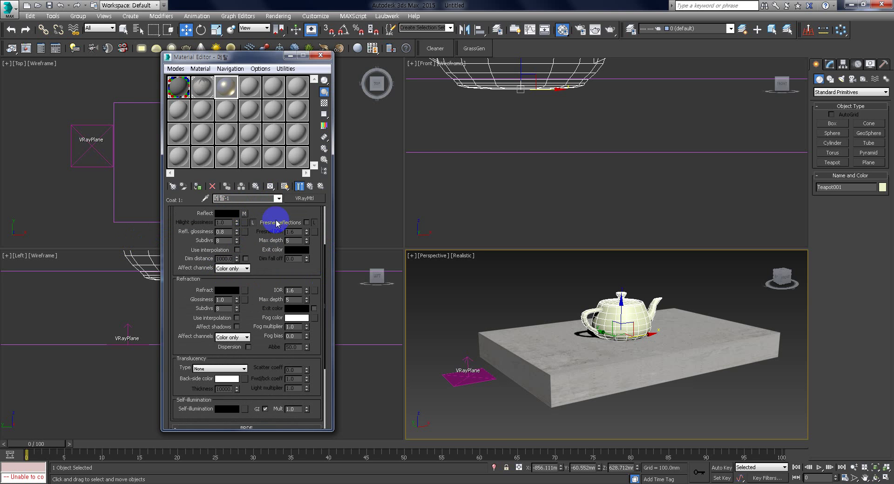
pyautogui.click(279, 203)
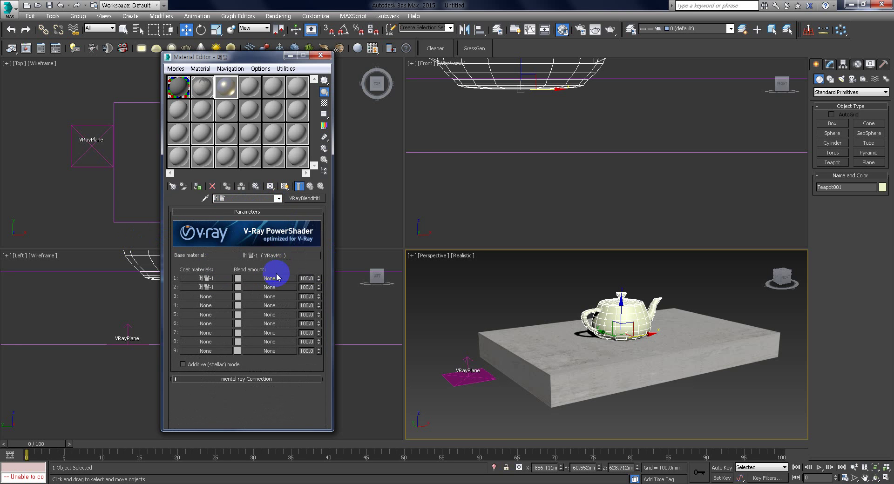
pyautogui.rightClick(272, 278)
pyautogui.click(304, 285)
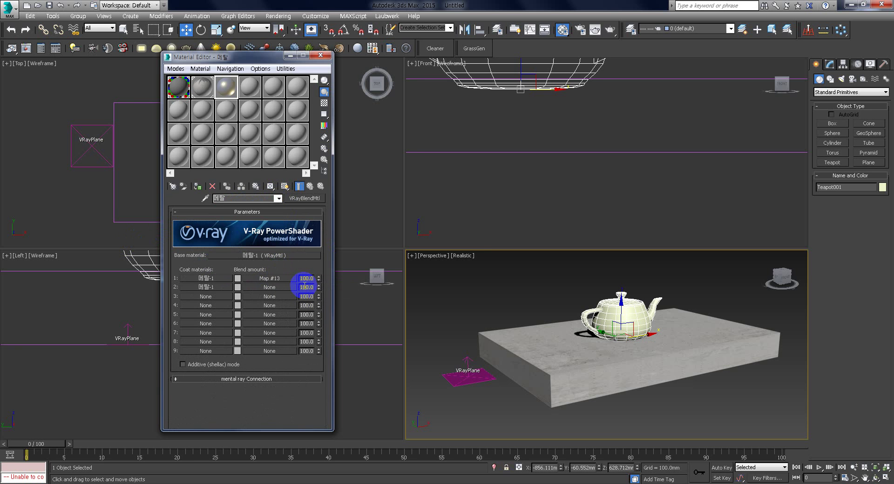
# Flatten coat 1's blend map output curves, with green starting at about 0.547, red at about 0.748, and red's inner point at about 0.866, 0.755.
pyautogui.click(274, 279)
pyautogui.scroll(-5, 252, 325)
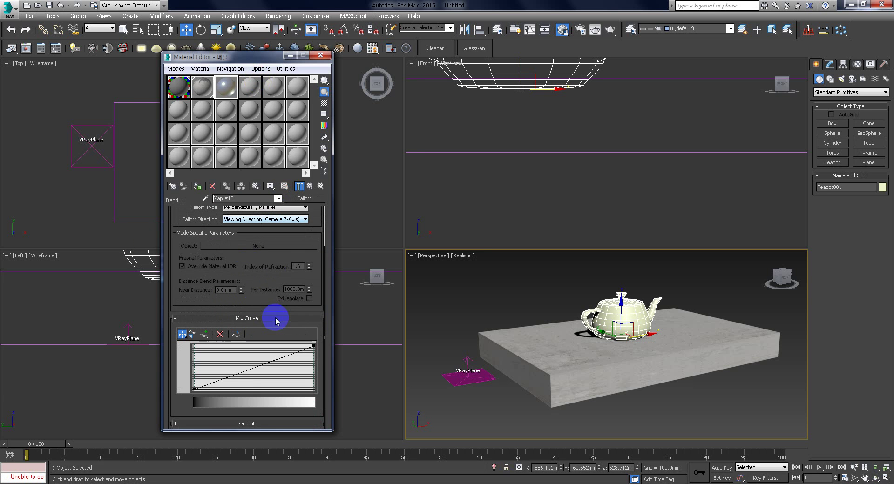
pyautogui.click(246, 424)
pyautogui.moveTo(233, 313); pyautogui.dragTo(195, 328)
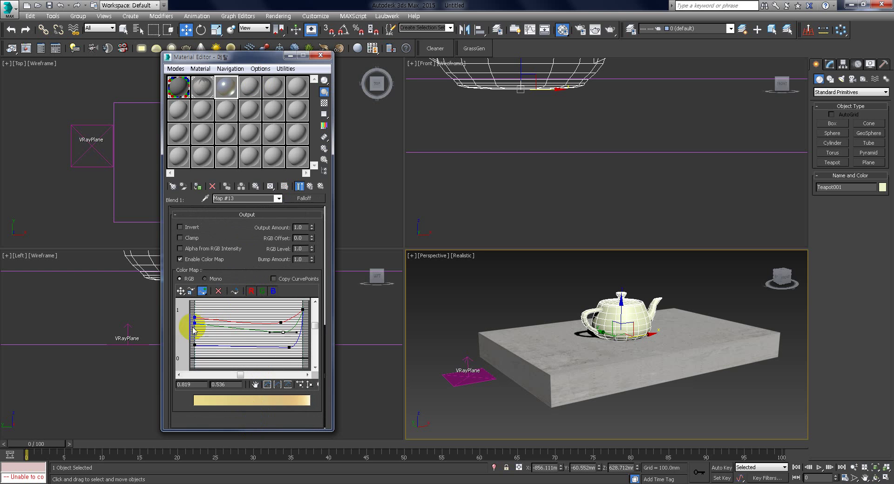
pyautogui.click(189, 312)
pyautogui.click(196, 327)
pyautogui.moveTo(190, 313); pyautogui.dragTo(197, 332)
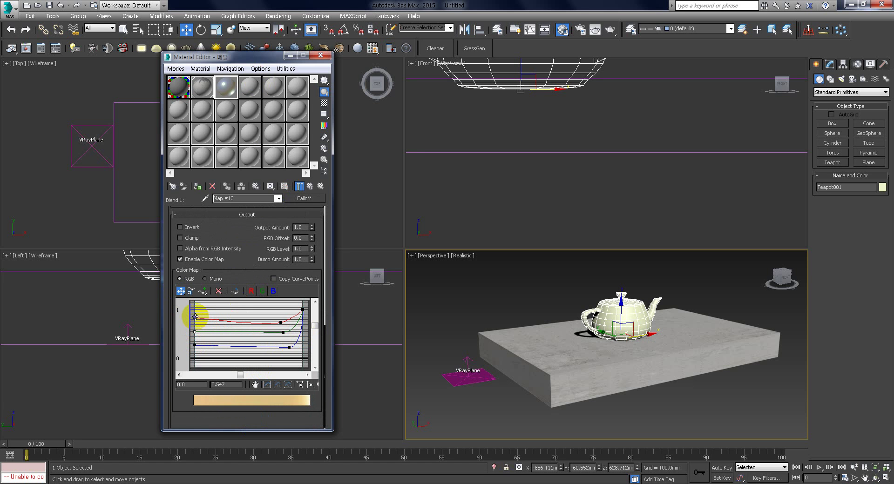
pyautogui.click(280, 321)
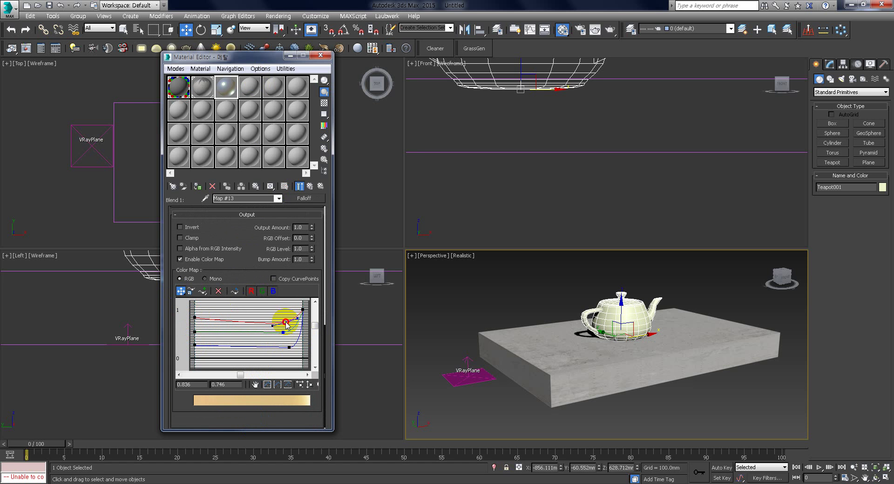
pyautogui.click(199, 318)
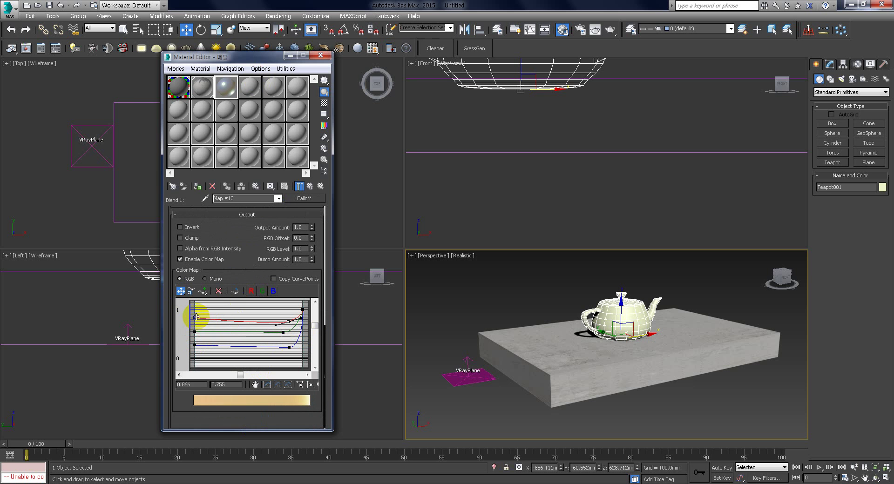
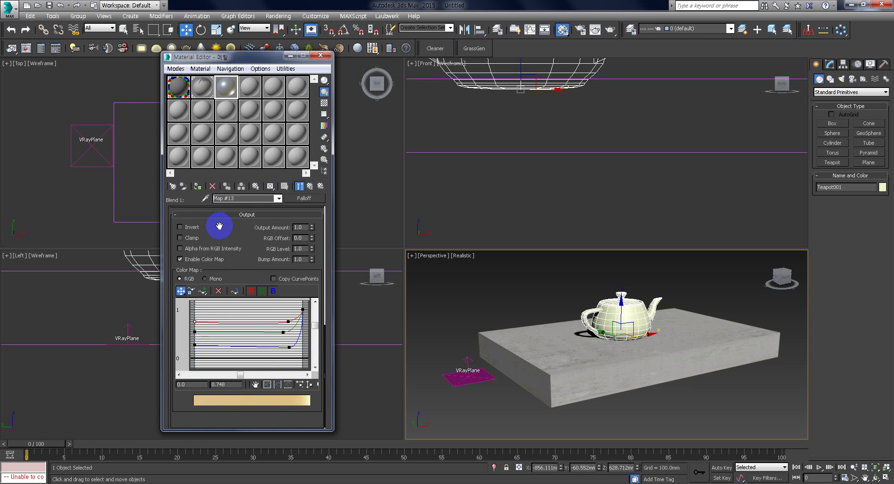
# Select the starting and inner points of all three output curves in coat 1's blend map and lower them together slightly.
pyautogui.click(299, 186)
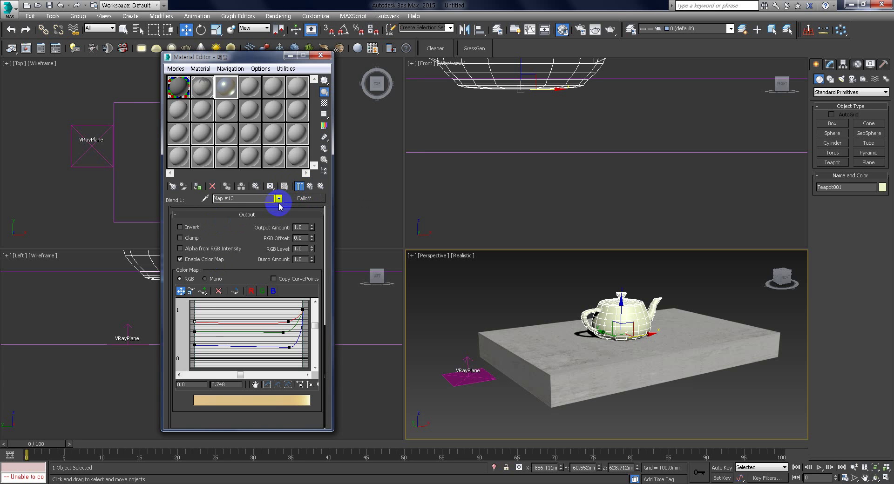
pyautogui.click(205, 342)
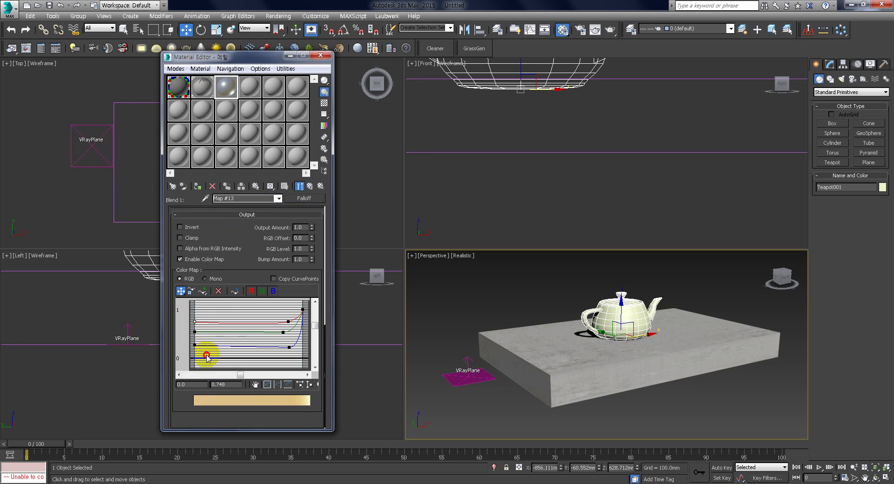
pyautogui.moveTo(207, 358); pyautogui.dragTo(184, 319)
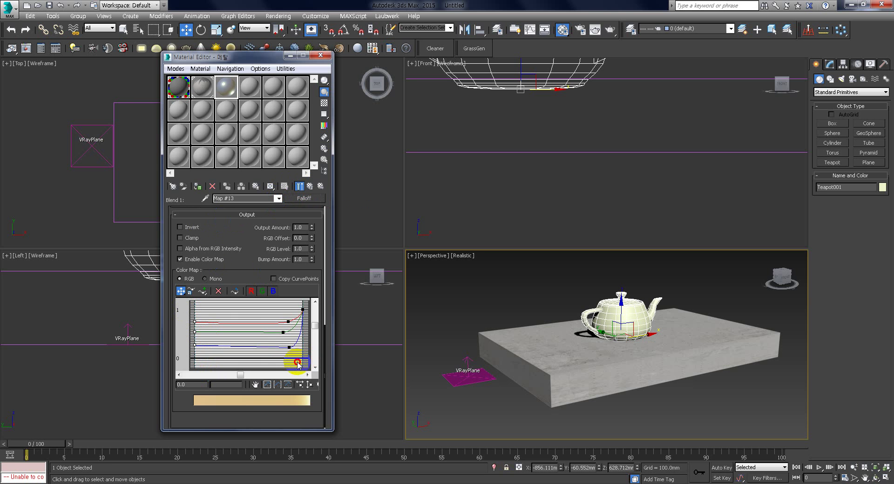
pyautogui.moveTo(298, 363); pyautogui.dragTo(289, 319)
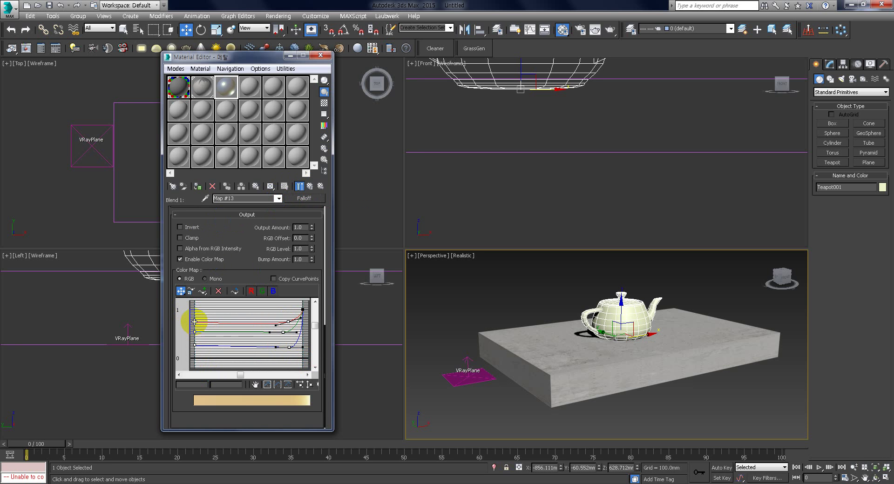
pyautogui.moveTo(194, 323); pyautogui.dragTo(195, 327)
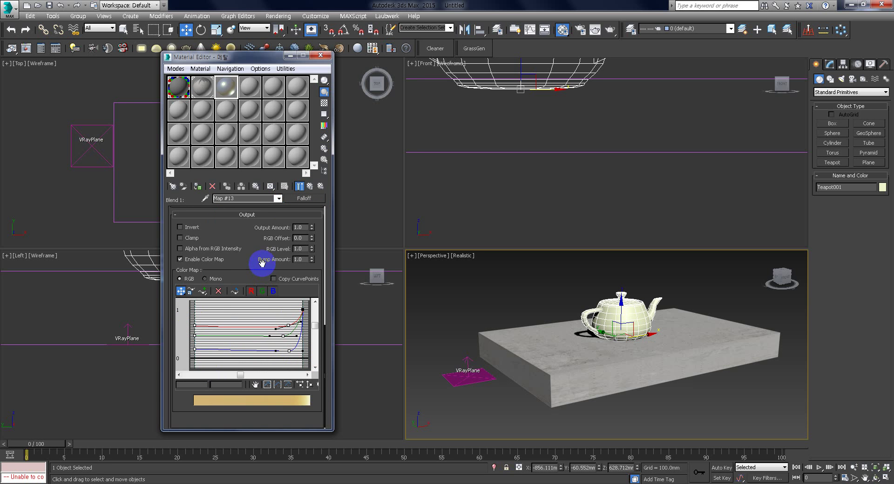
# Duplicate coat 1's blend amount map into coat 2's blend amount slot using the Copy method.
pyautogui.click(278, 199)
pyautogui.click(224, 207)
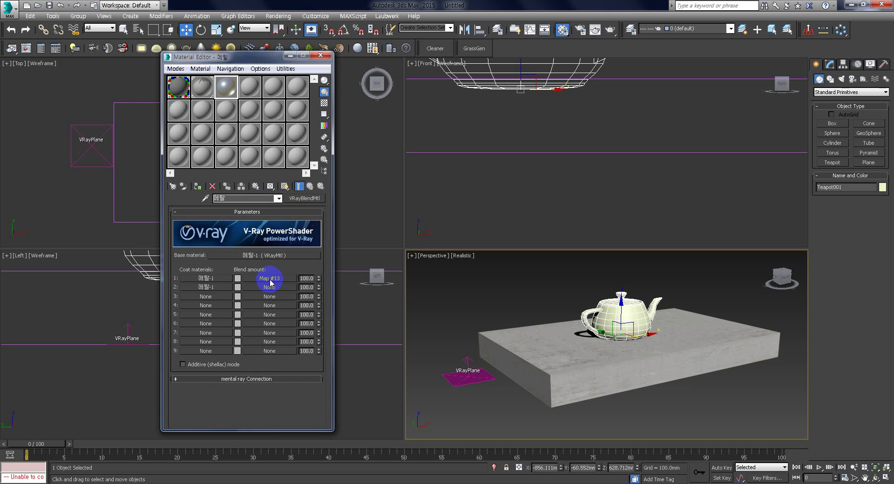
pyautogui.moveTo(272, 292); pyautogui.dragTo(271, 289)
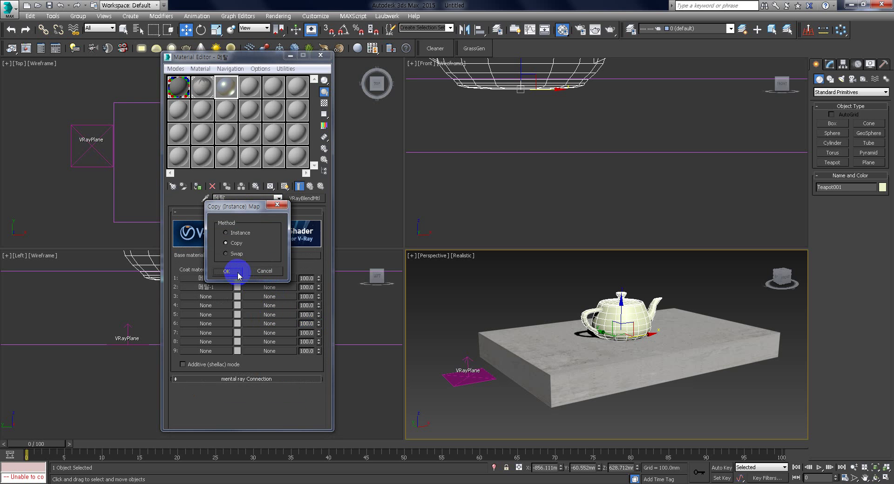
pyautogui.click(226, 271)
# Lower the output curves of coat 2's blend map until blue is near zero, and preview that map alone in the sample slot.
pyautogui.click(273, 288)
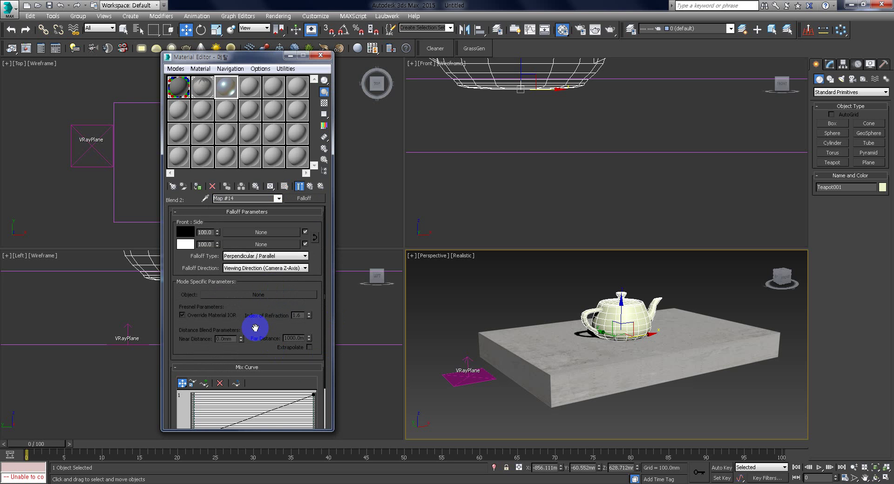
pyautogui.moveTo(254, 325); pyautogui.dragTo(255, 276)
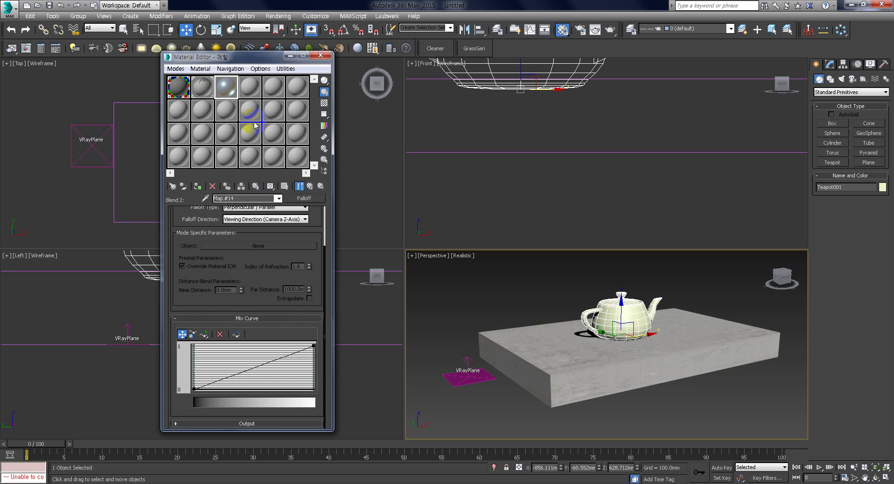
pyautogui.click(246, 424)
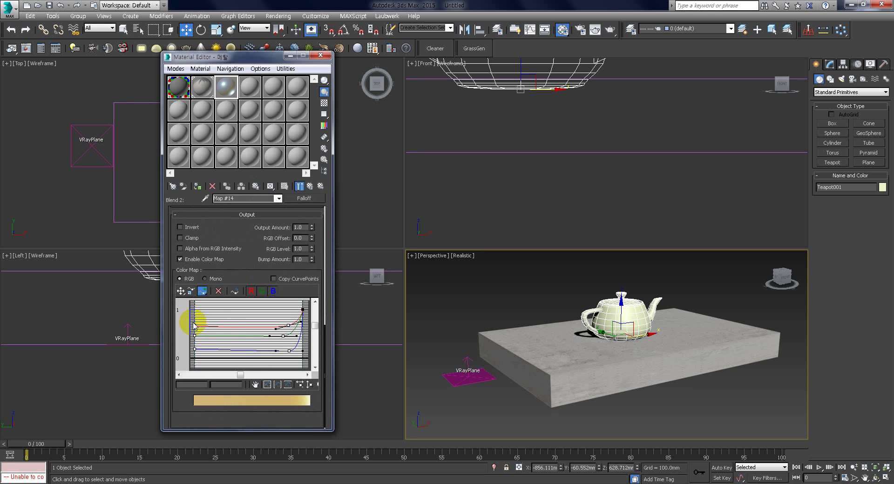
pyautogui.click(288, 353)
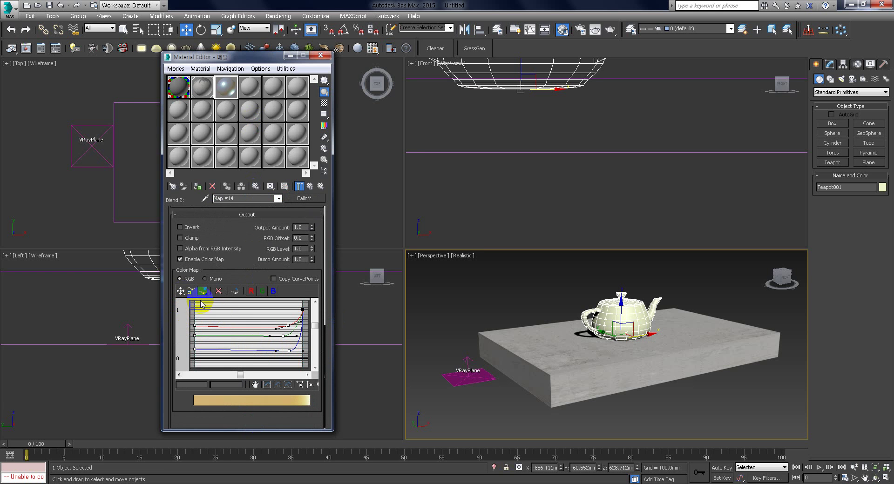
pyautogui.click(180, 291)
pyautogui.click(234, 342)
pyautogui.moveTo(233, 342); pyautogui.dragTo(293, 359)
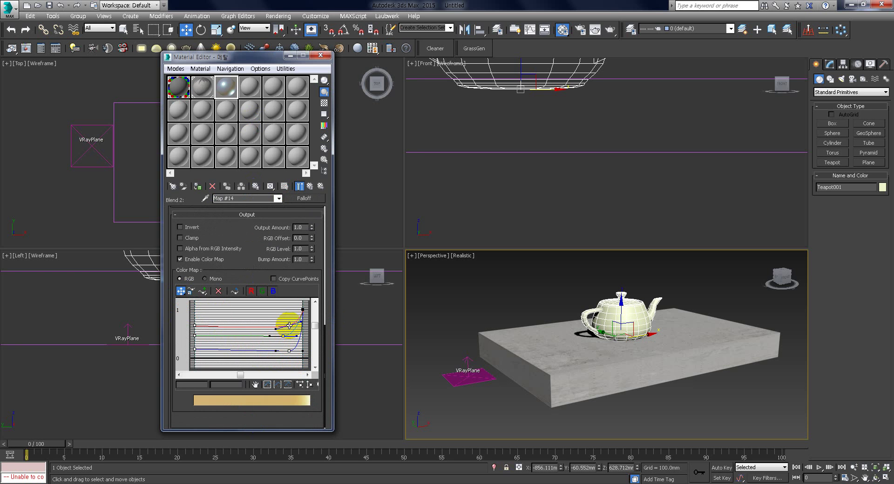
pyautogui.moveTo(289, 326); pyautogui.dragTo(299, 369)
pyautogui.click(299, 187)
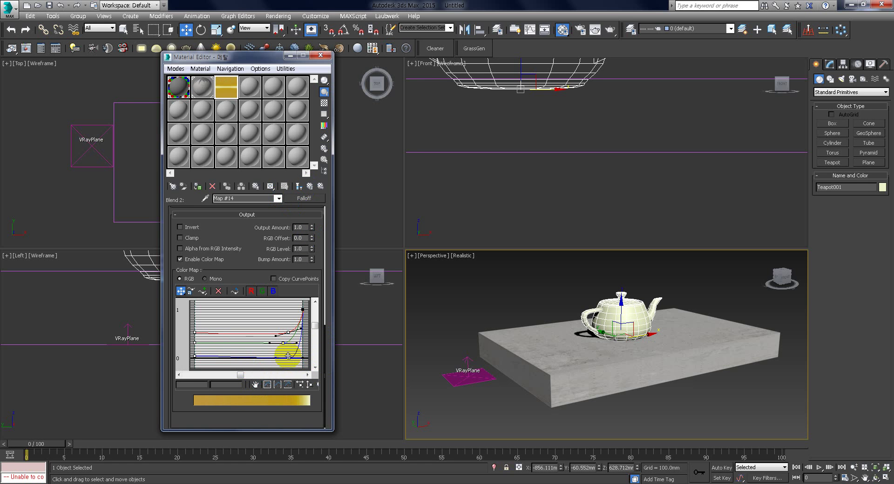
# Shift the inner points of coat 2's red, green and blue output curves toward the start to widen the bright end of the gradient.
pyautogui.click(290, 358)
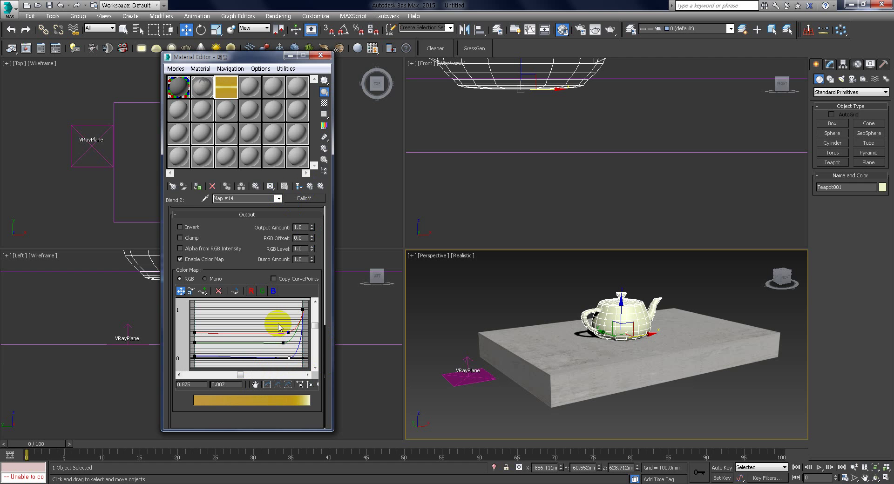
pyautogui.moveTo(279, 327); pyautogui.dragTo(294, 365)
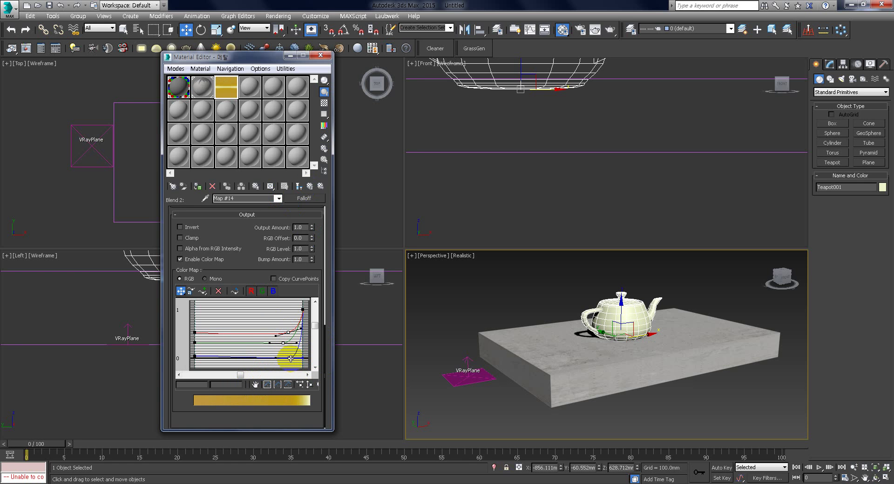
pyautogui.moveTo(289, 359); pyautogui.dragTo(266, 358)
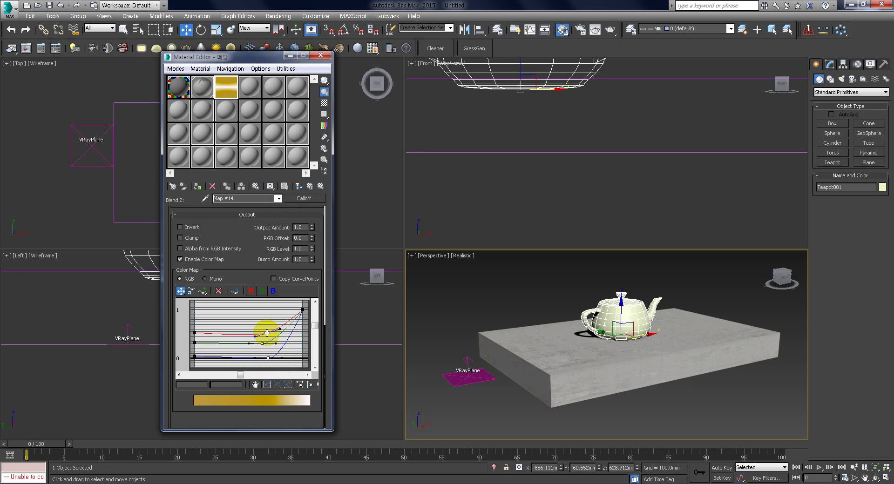
# Return to the blend material and open an enlarged preview of its sample slot.
pyautogui.click(277, 199)
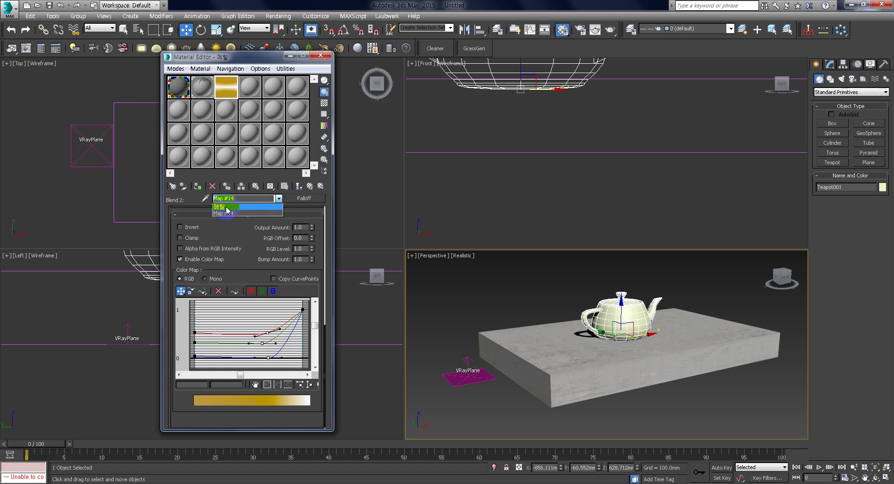
pyautogui.click(277, 197)
pyautogui.click(227, 87)
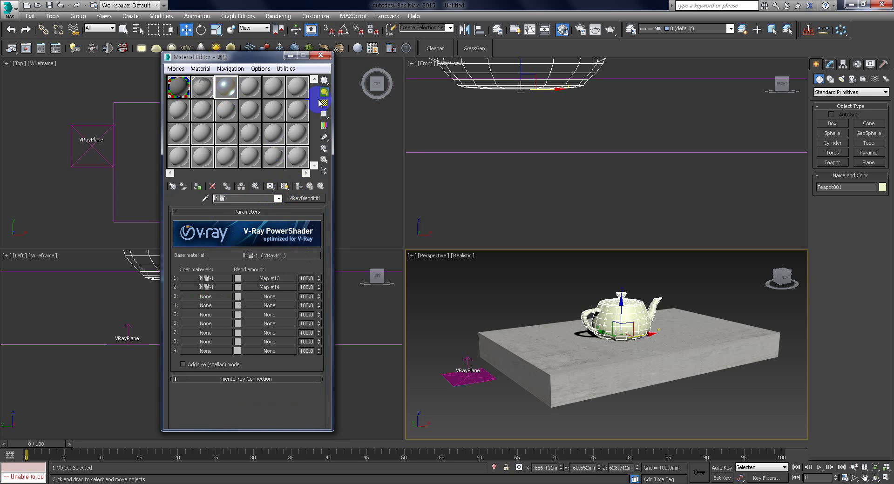
pyautogui.doubleClick(227, 88)
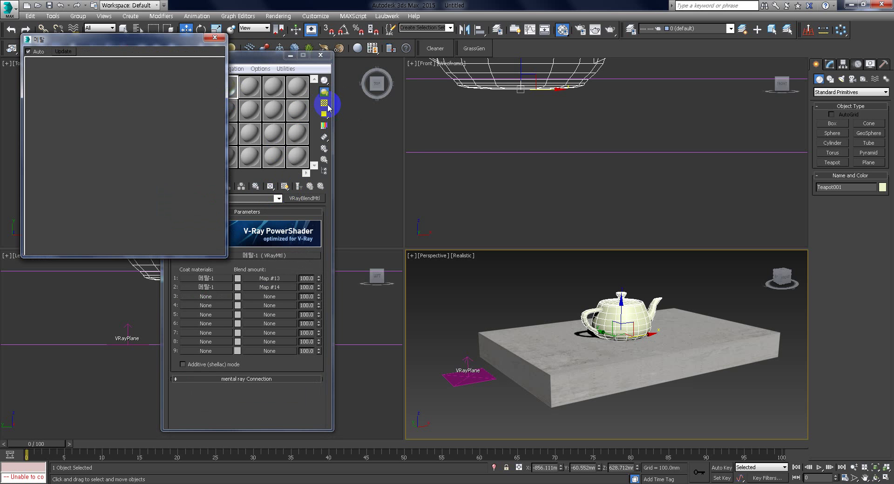
# Turn on the checkered background for the blend material's sample, then assign the material to the selected teapot.
pyautogui.click(325, 104)
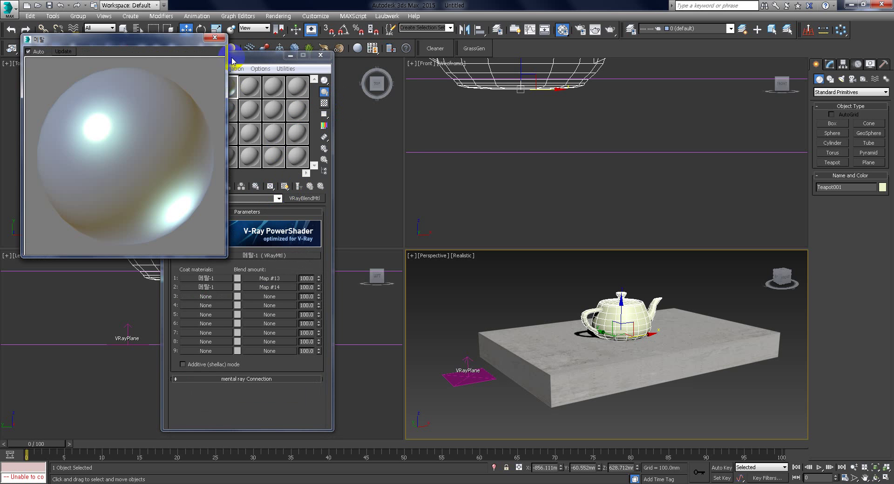
pyautogui.click(214, 38)
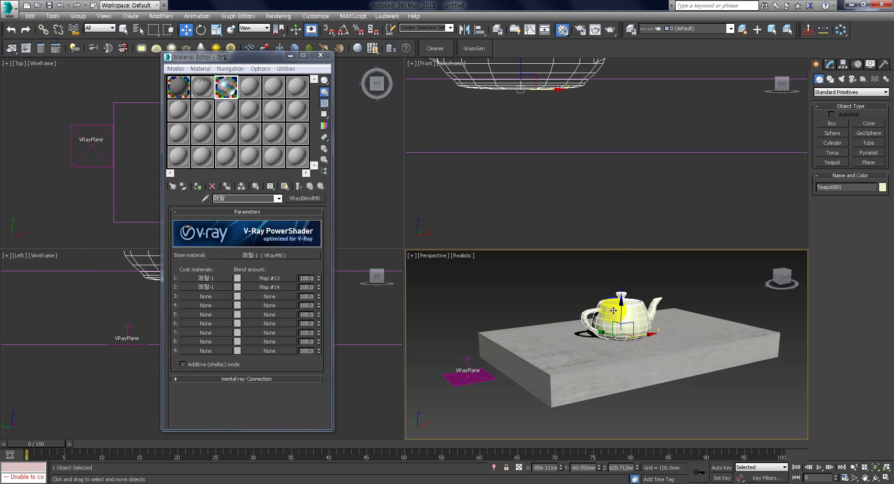
pyautogui.click(196, 185)
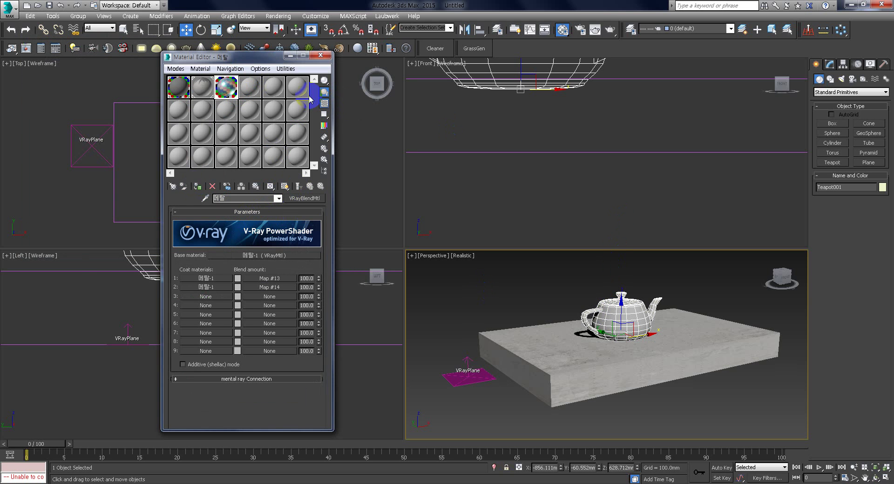
pyautogui.click(321, 54)
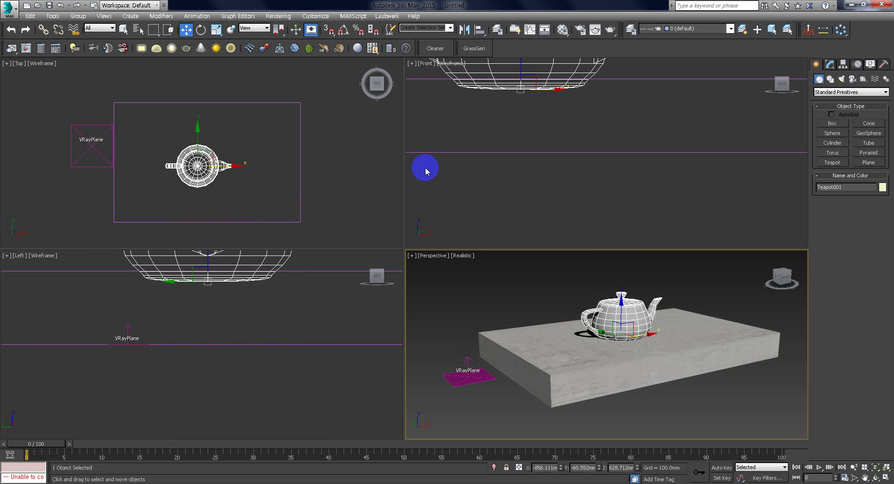
# Create a Dome-type VRayLight in the Top view, beside the slab on the teapot's spout side.
pyautogui.scroll(-3, 292, 164)
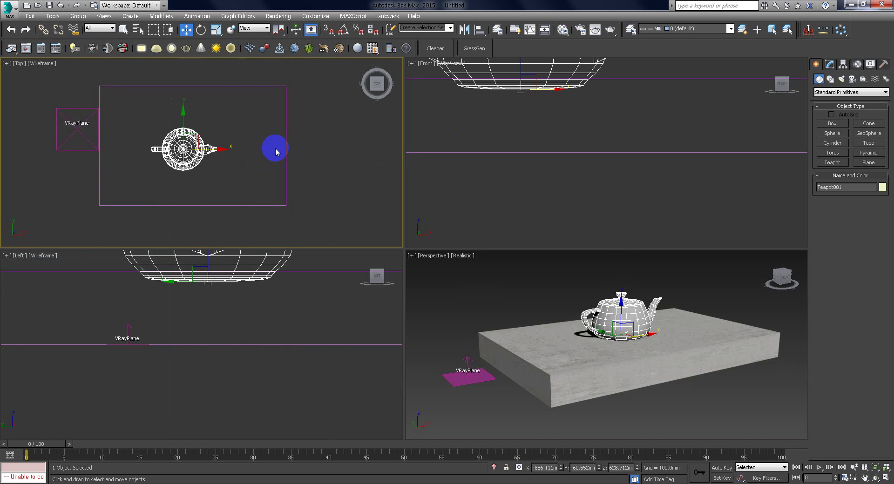
pyautogui.moveTo(293, 163); pyautogui.dragTo(271, 172, button='middle')
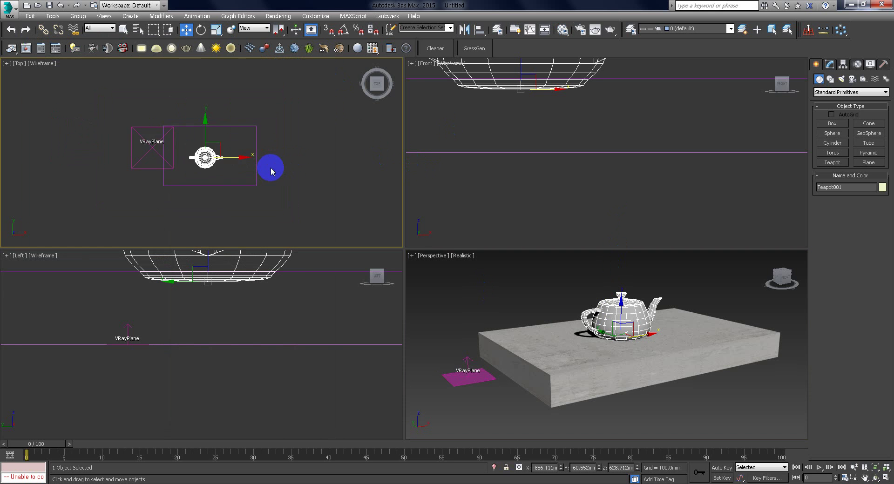
pyautogui.click(841, 81)
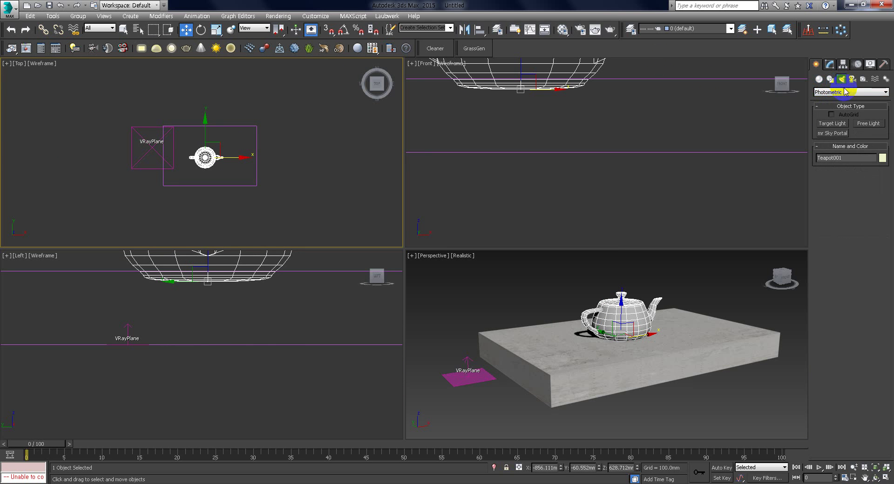
pyautogui.click(846, 92)
pyautogui.click(868, 114)
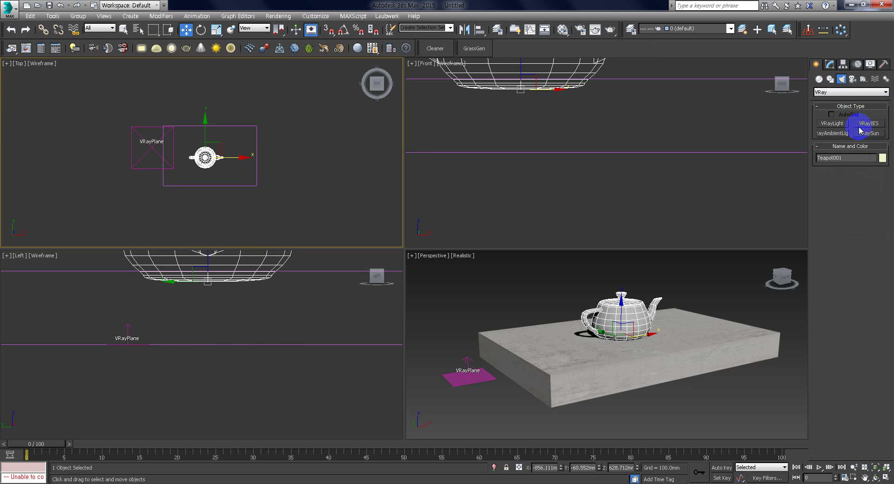
pyautogui.click(838, 124)
pyautogui.click(868, 201)
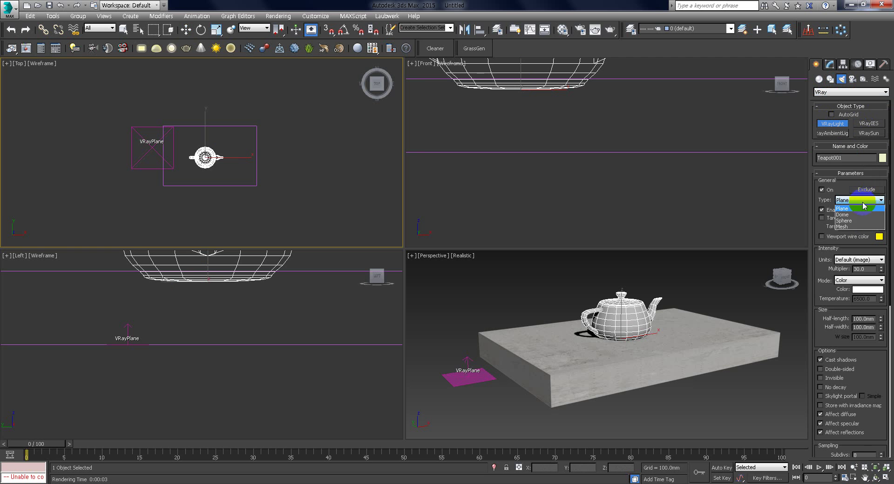
pyautogui.click(845, 215)
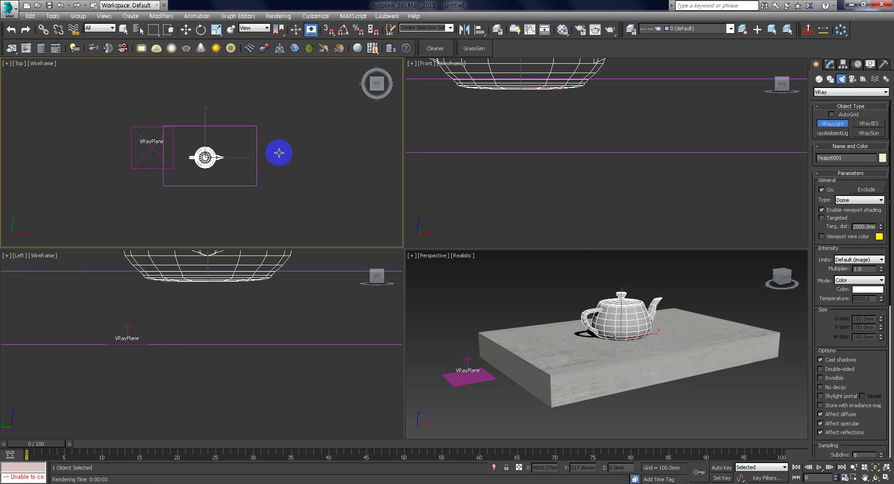
pyautogui.click(305, 153)
# Assign a VRayHDRI map as the dome light's texture.
pyautogui.click(833, 341)
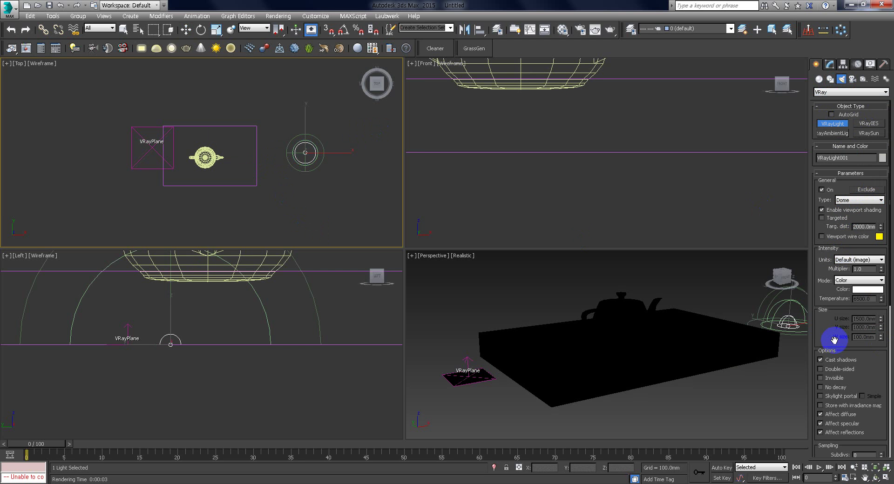
pyautogui.moveTo(834, 338); pyautogui.dragTo(832, 185)
pyautogui.click(870, 358)
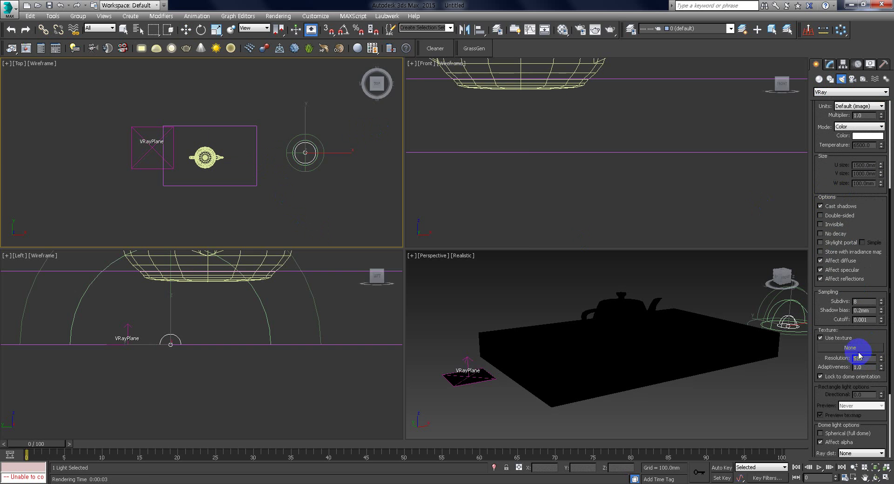
pyautogui.click(859, 350)
pyautogui.click(330, 115)
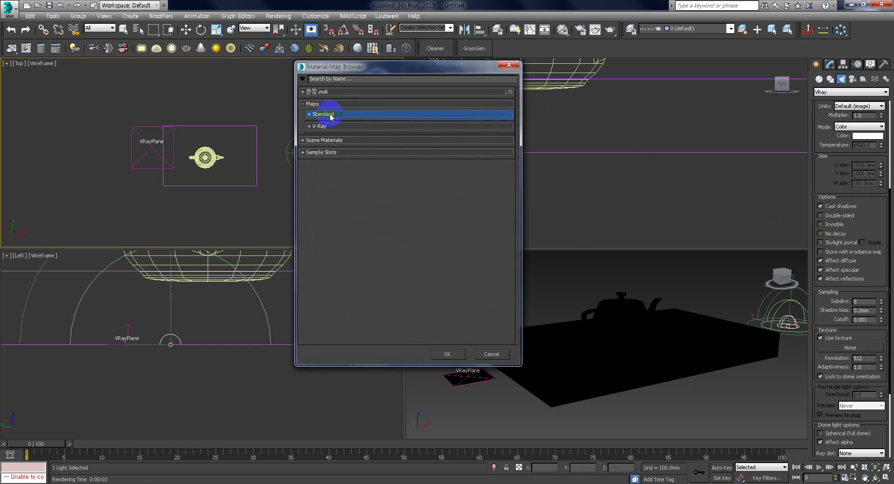
pyautogui.click(327, 127)
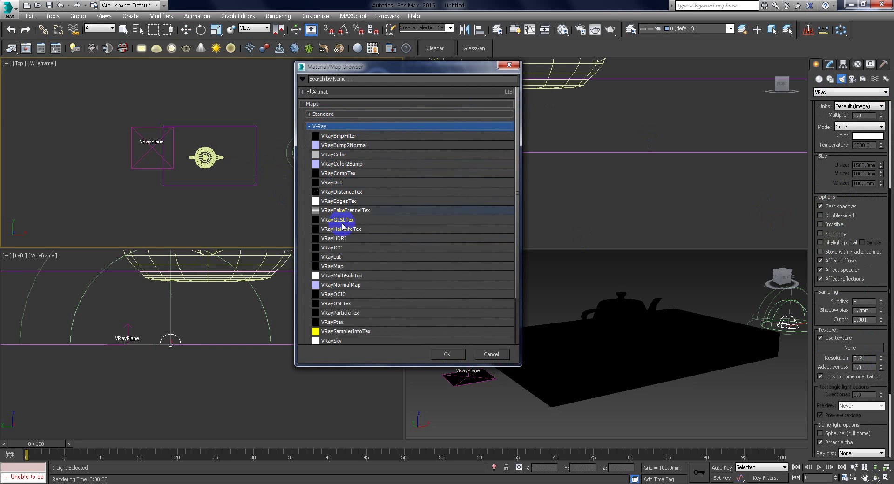
pyautogui.doubleClick(342, 239)
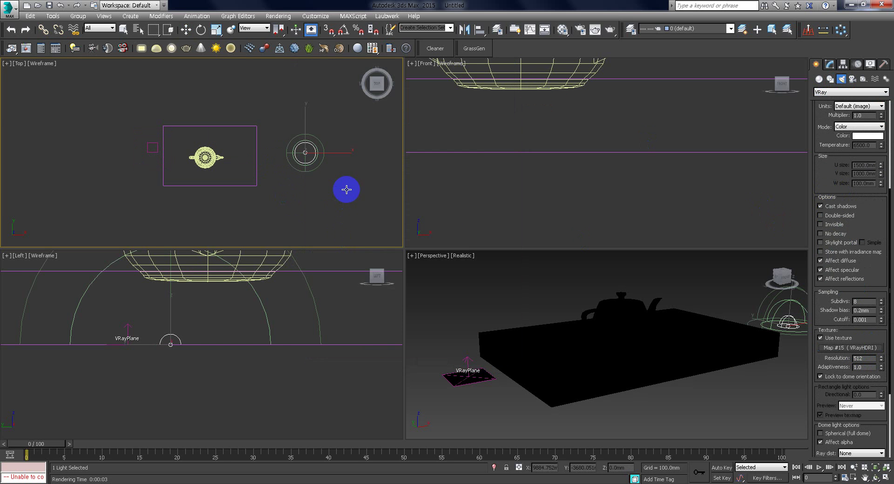
# Place the dome light's VRayHDRI map in the fourth material sample slot as an instance.
pyautogui.click(563, 29)
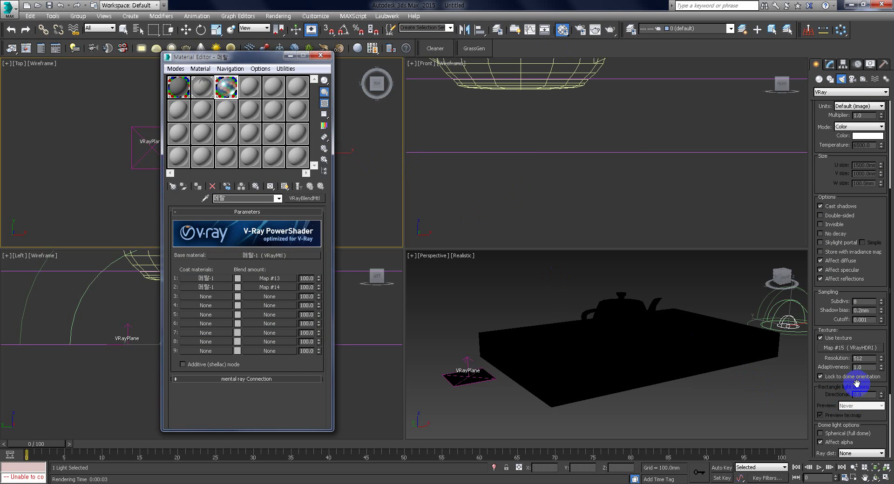
pyautogui.moveTo(854, 353); pyautogui.dragTo(249, 86)
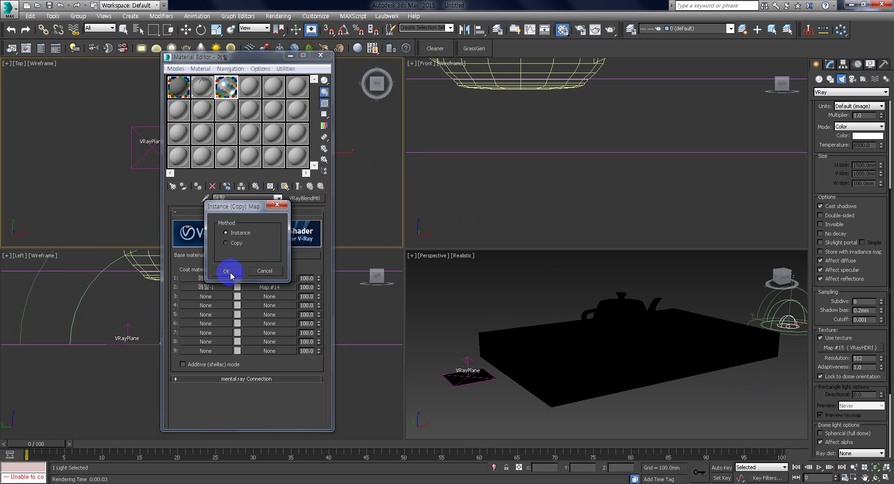
pyautogui.click(227, 271)
# Load the vp_HDRi_v2_05 image from the Viz-People-HDRI-v2 collection's HDR_6k folder into the VRayHDRI map.
pyautogui.click(314, 254)
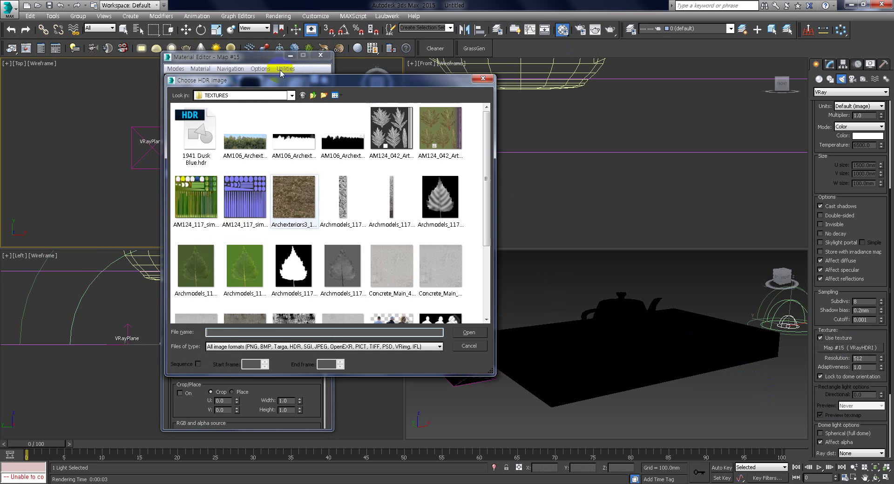
pyautogui.click(292, 96)
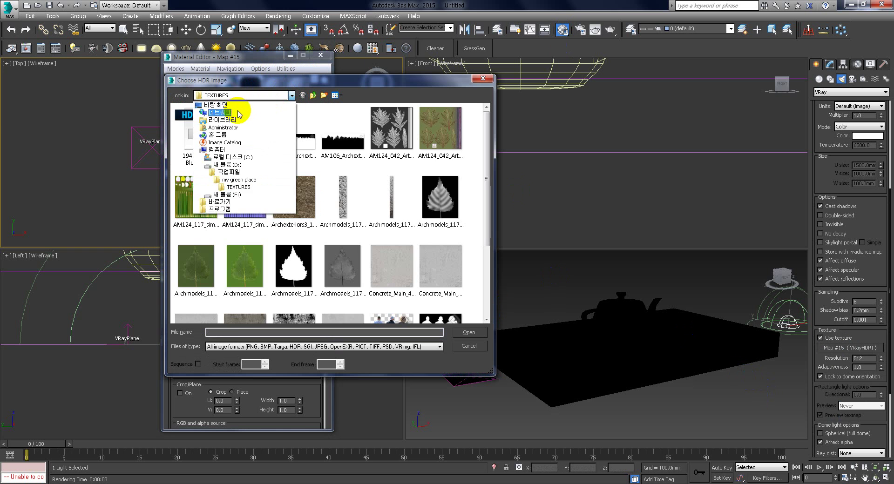
pyautogui.click(222, 161)
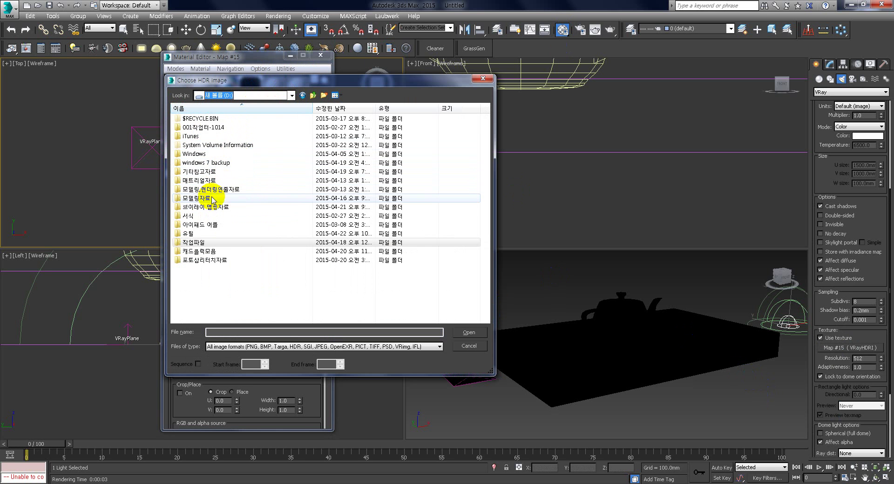
pyautogui.click(205, 208)
pyautogui.doubleClick(205, 208)
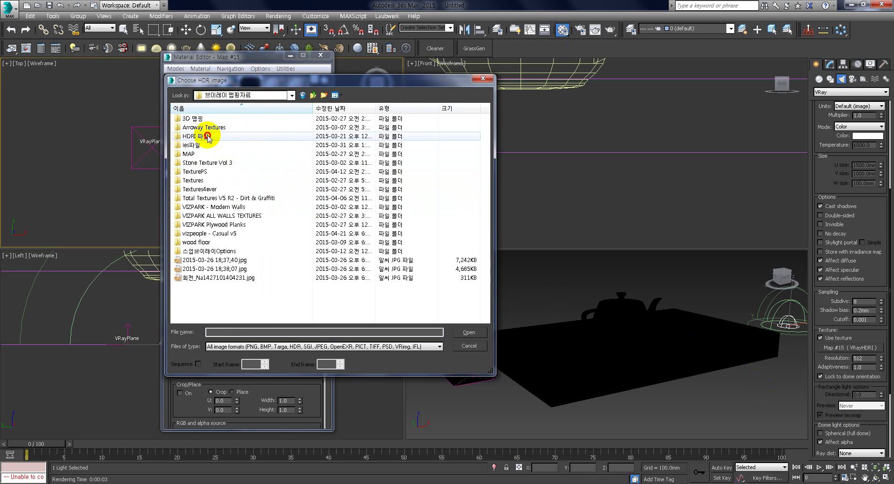
pyautogui.doubleClick(207, 136)
pyautogui.doubleClick(222, 120)
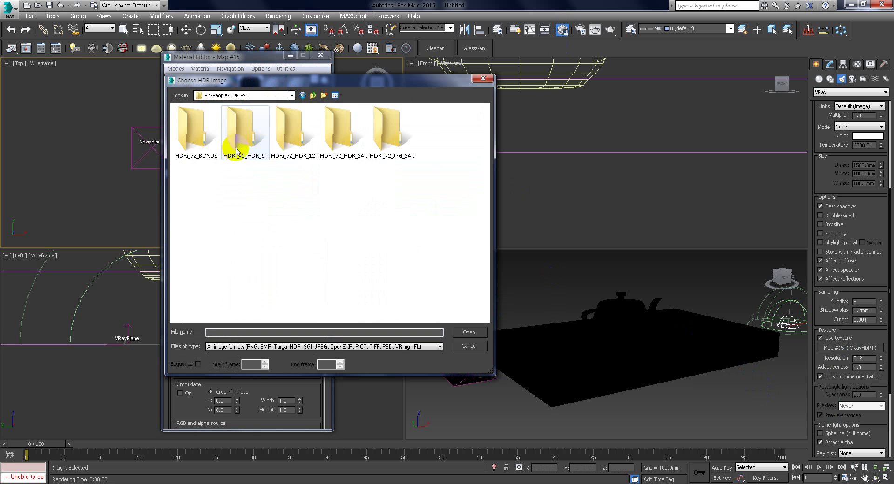
pyautogui.doubleClick(235, 156)
pyautogui.doubleClick(201, 122)
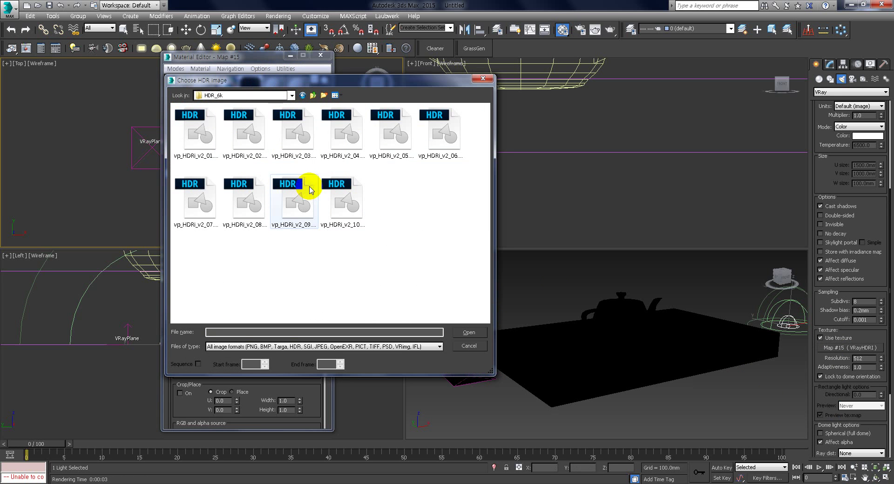
pyautogui.click(393, 137)
pyautogui.click(466, 332)
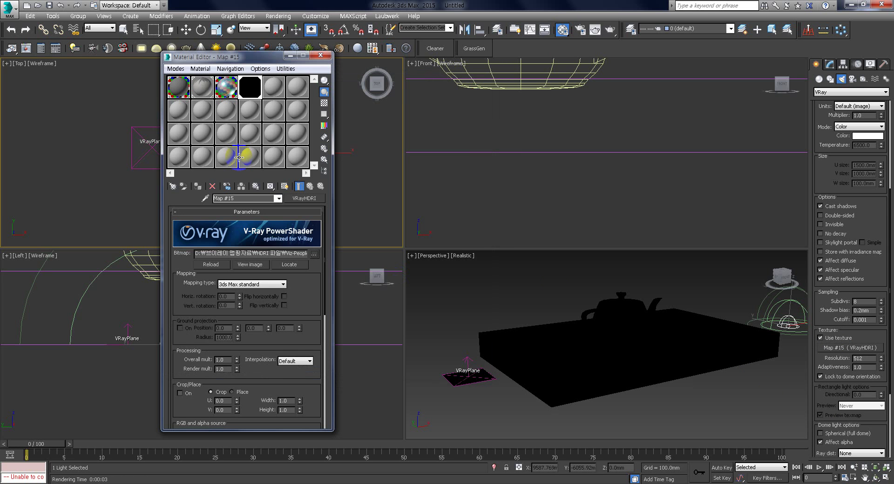
# Set the VRayHDRI map's mapping type to Spherical and make the Perspective viewport active.
pyautogui.click(283, 285)
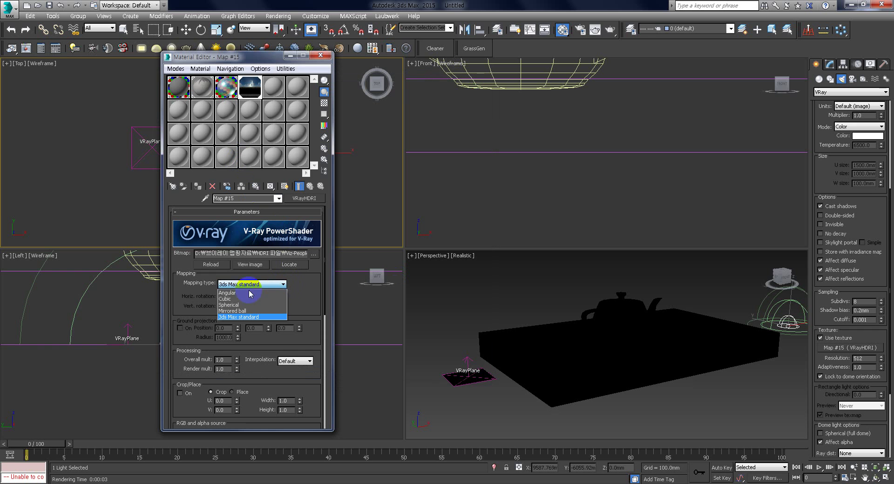
pyautogui.click(231, 305)
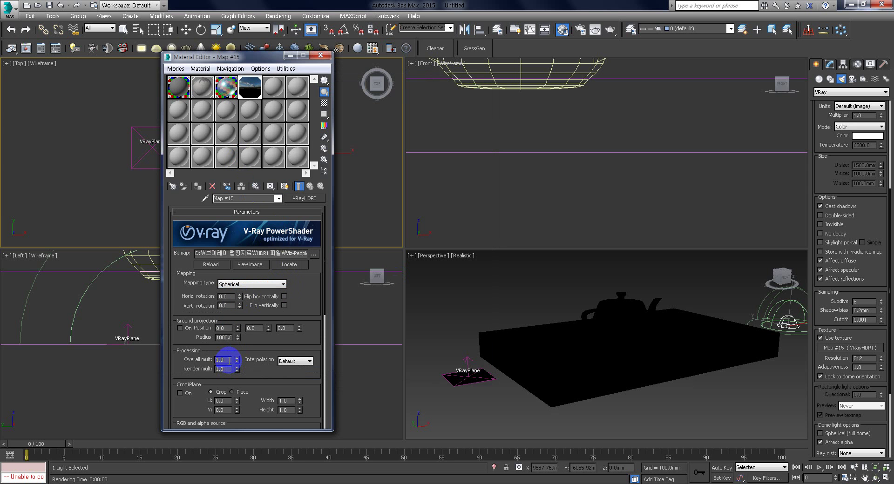
pyautogui.middleClick(461, 293)
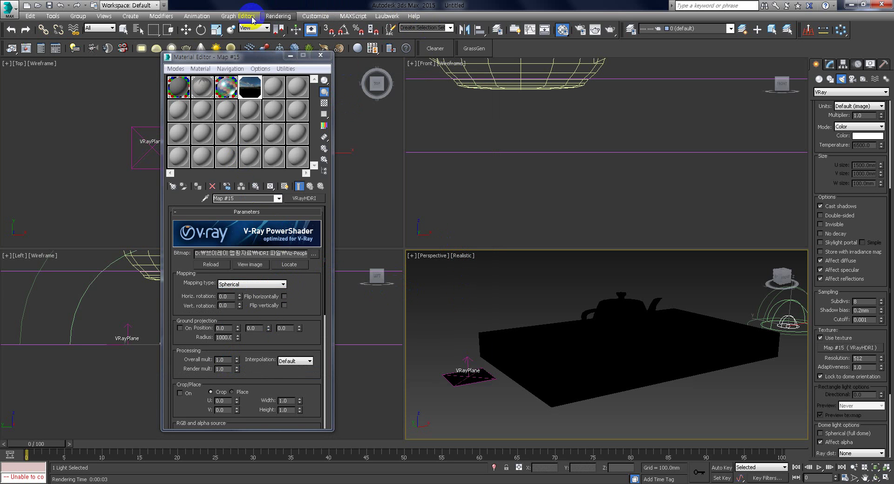
# Assign the VRayHDRI map from its sample slot to the scene's environment map as an instance.
pyautogui.click(277, 16)
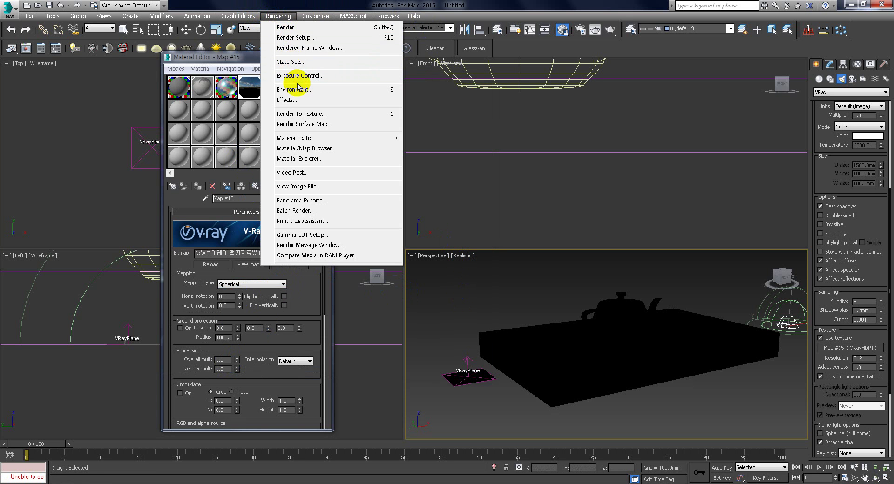
pyautogui.click(334, 90)
pyautogui.moveTo(368, 89); pyautogui.dragTo(466, 73)
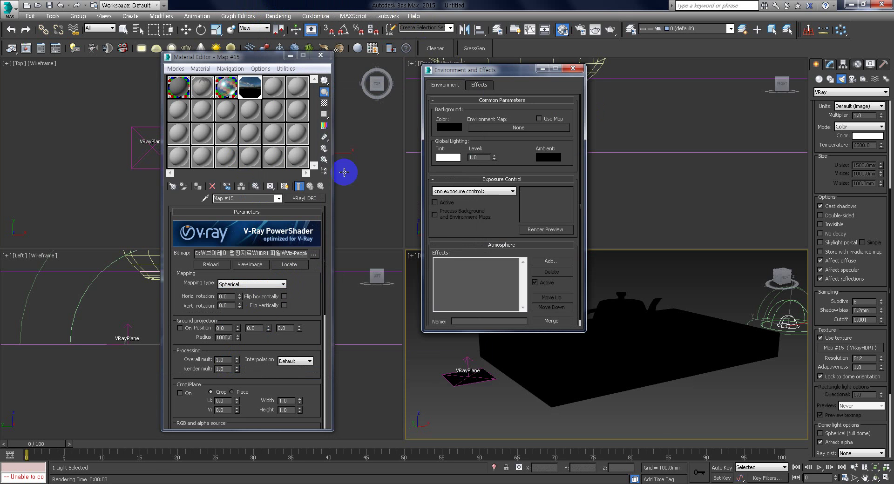
pyautogui.moveTo(249, 86); pyautogui.dragTo(514, 131)
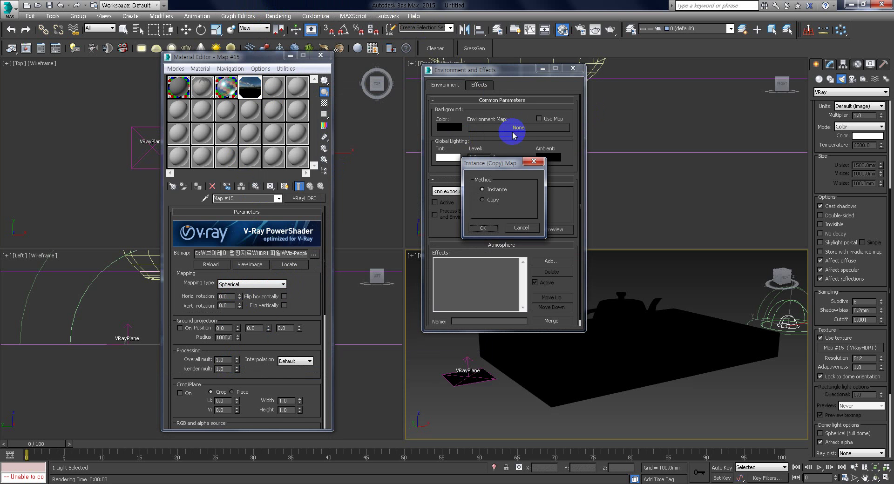
pyautogui.click(485, 228)
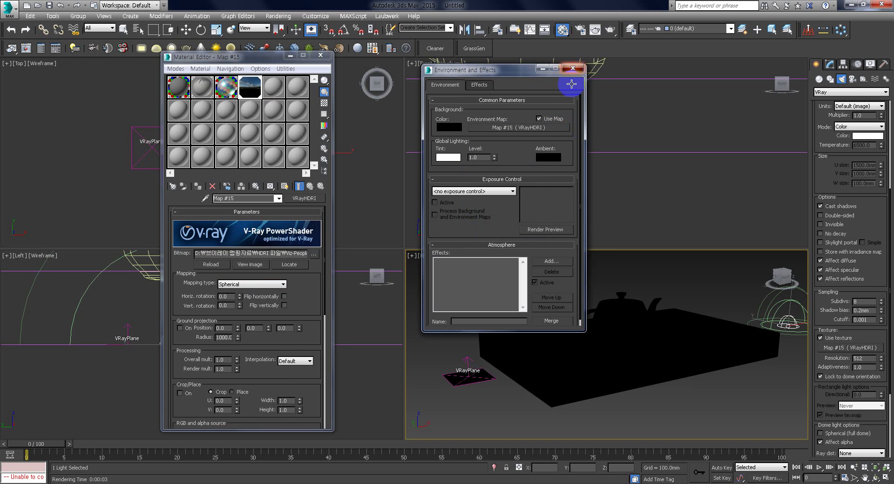
pyautogui.click(573, 69)
# Show the environment map as the Perspective viewport's background behind the teapot.
pyautogui.click(463, 257)
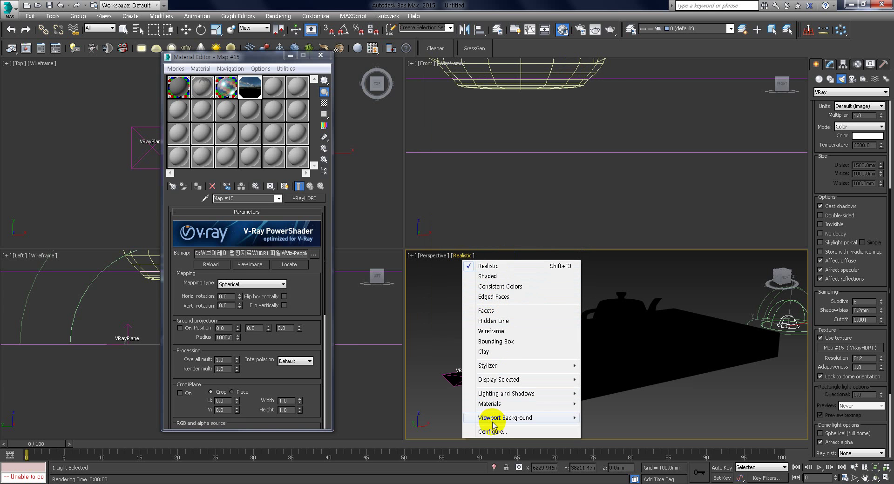
pyautogui.moveTo(487, 417)
pyautogui.click(619, 447)
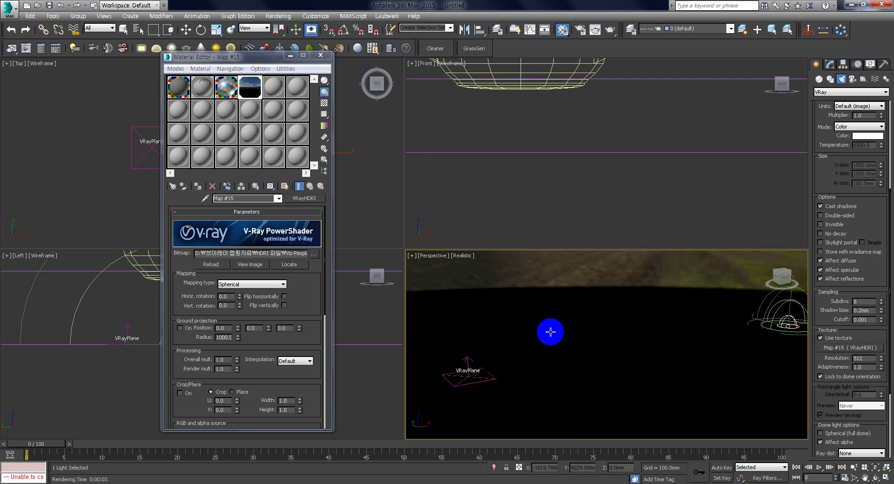
pyautogui.keyDown('alt'); pyautogui.moveTo(580, 344); pyautogui.dragTo(606, 350, button='middle'); pyautogui.keyUp('alt')
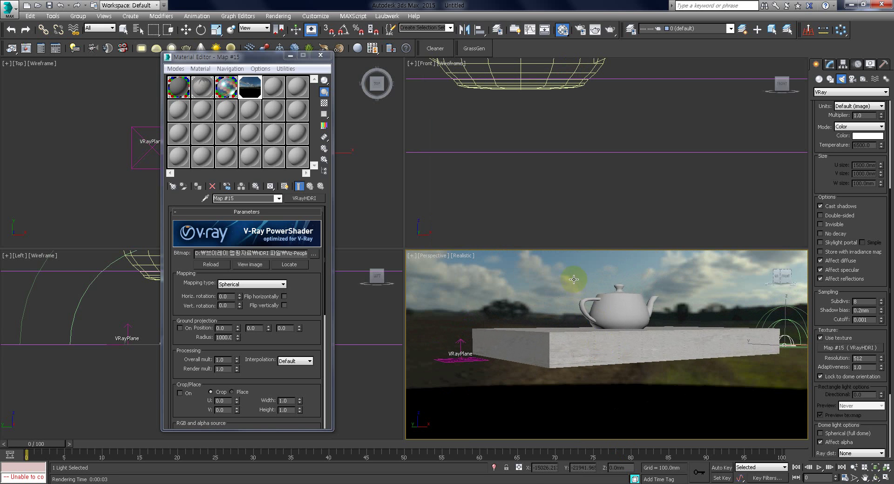
pyautogui.moveTo(560, 276); pyautogui.dragTo(601, 299, button='middle')
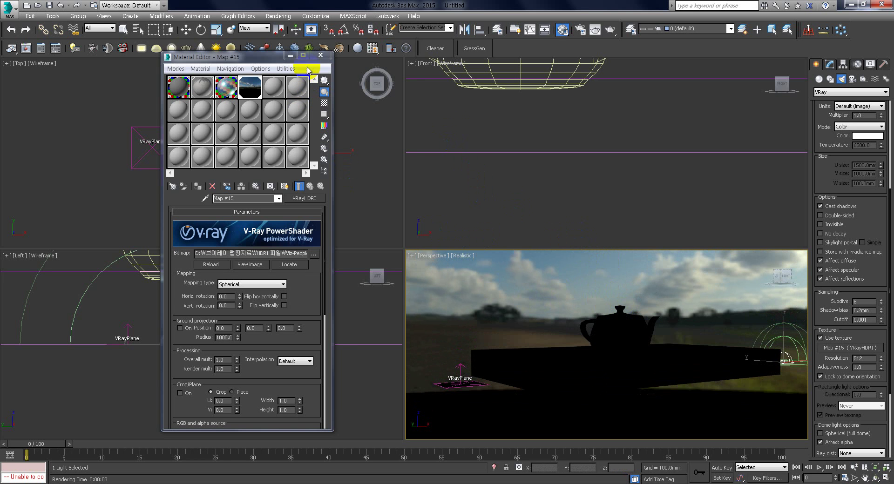
# Create a VRayPhysicalCamera in the Top view and match it to the Perspective view of the teapot.
pyautogui.click(292, 55)
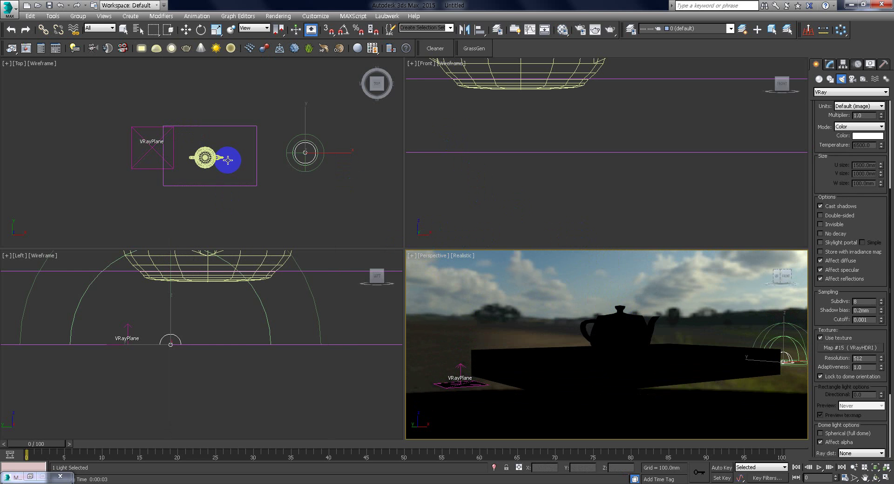
pyautogui.moveTo(228, 160); pyautogui.dragTo(209, 135, button='middle')
pyautogui.scroll(-3, 261, 158)
pyautogui.moveTo(303, 169); pyautogui.dragTo(285, 170, button='middle')
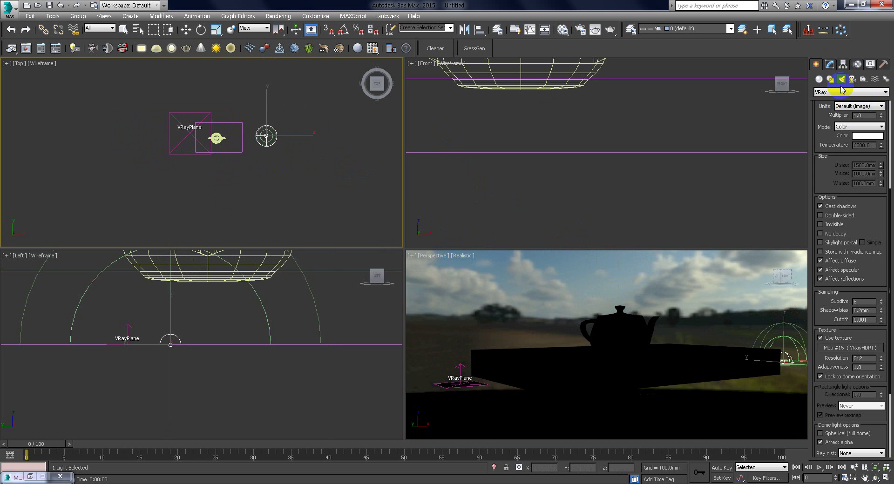
pyautogui.click(852, 80)
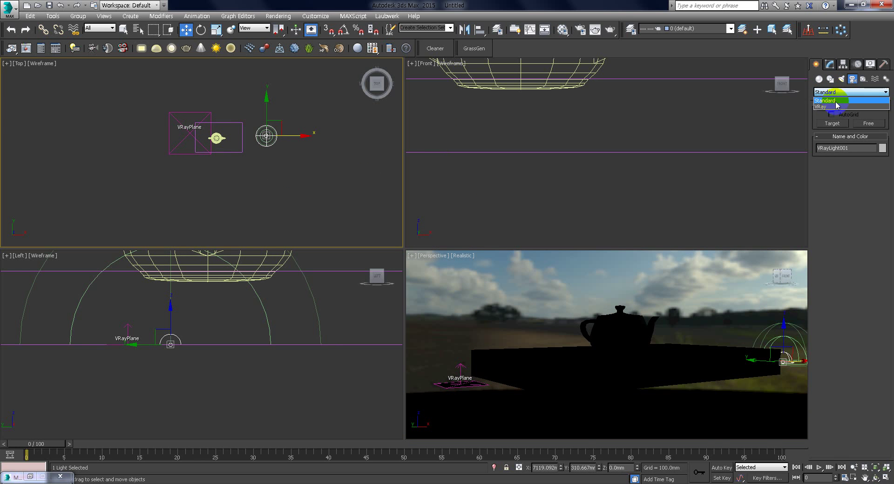
pyautogui.click(838, 93)
pyautogui.click(829, 107)
pyautogui.click(869, 123)
pyautogui.moveTo(133, 195); pyautogui.dragTo(189, 166)
pyautogui.rightClick(440, 277)
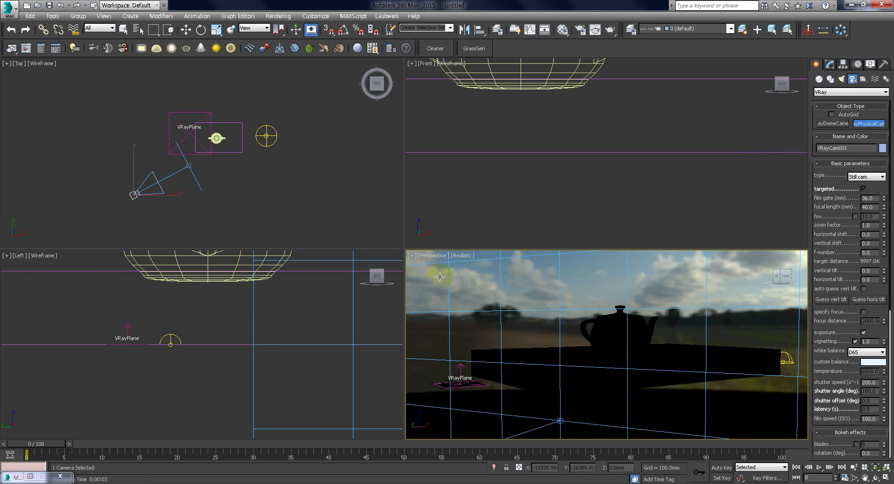
pyautogui.press('w')
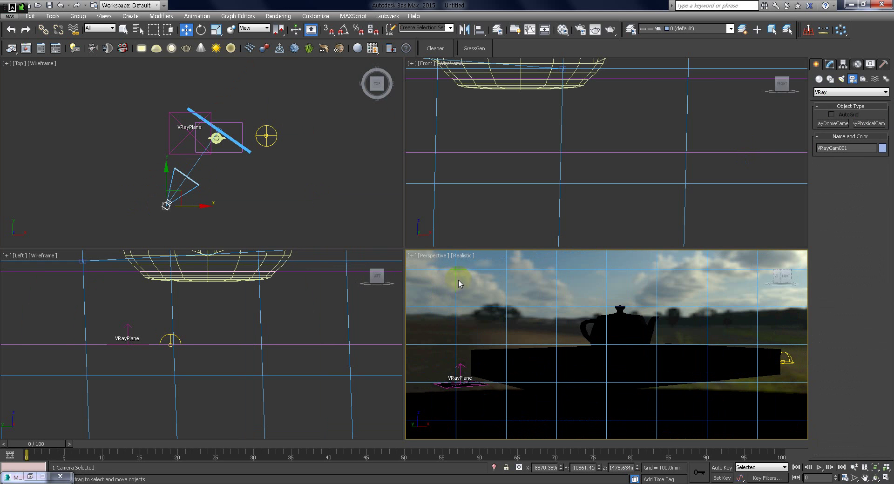
# For the camera, enable automatic vertical tilt guessing, disable exposure and set the white balance to Neutral.
pyautogui.click(829, 65)
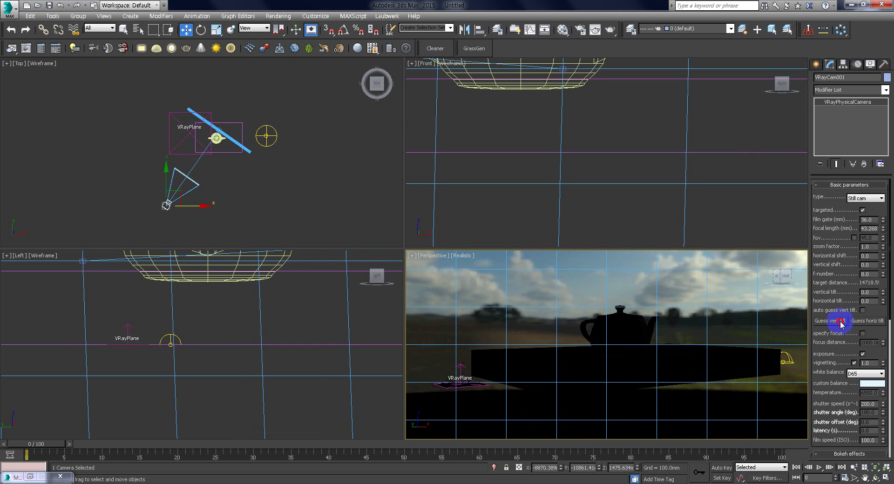
pyautogui.click(841, 321)
pyautogui.click(863, 311)
pyautogui.click(869, 362)
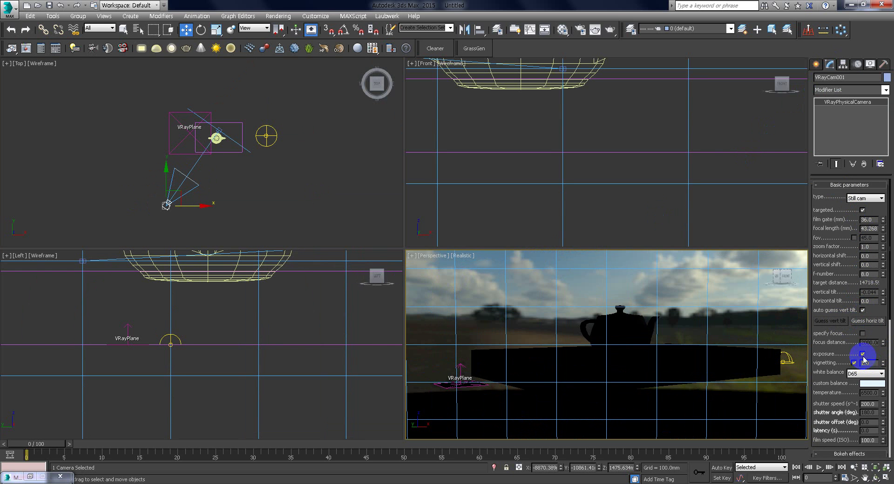
pyautogui.click(862, 354)
pyautogui.click(858, 375)
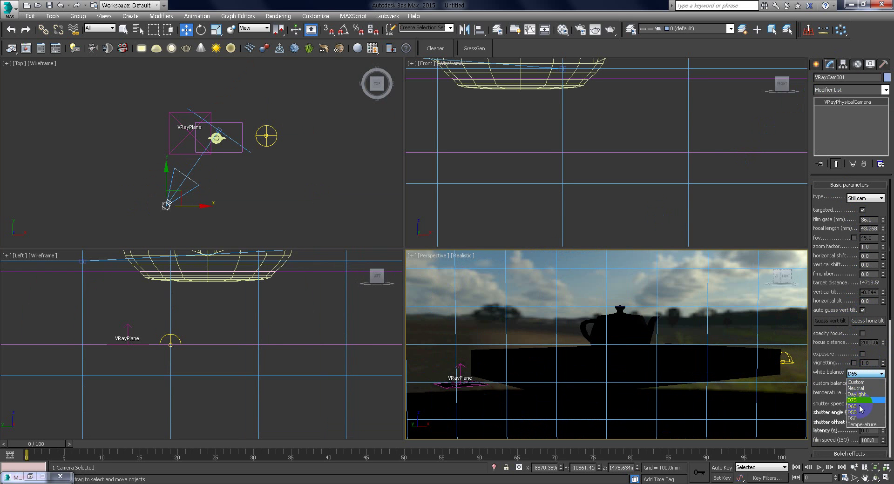
pyautogui.click(863, 390)
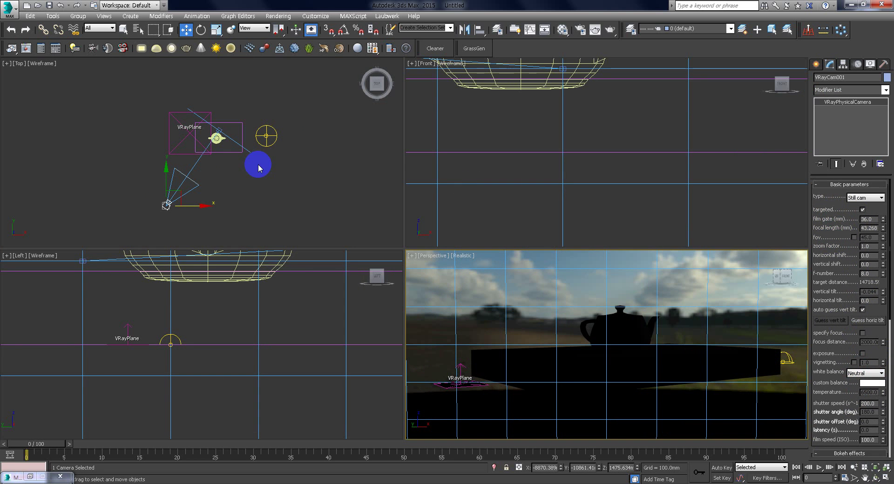
# Hide the camera and move the dome light to the upper-left side of the teapot's box in the Top view.
pyautogui.rightClick(448, 291)
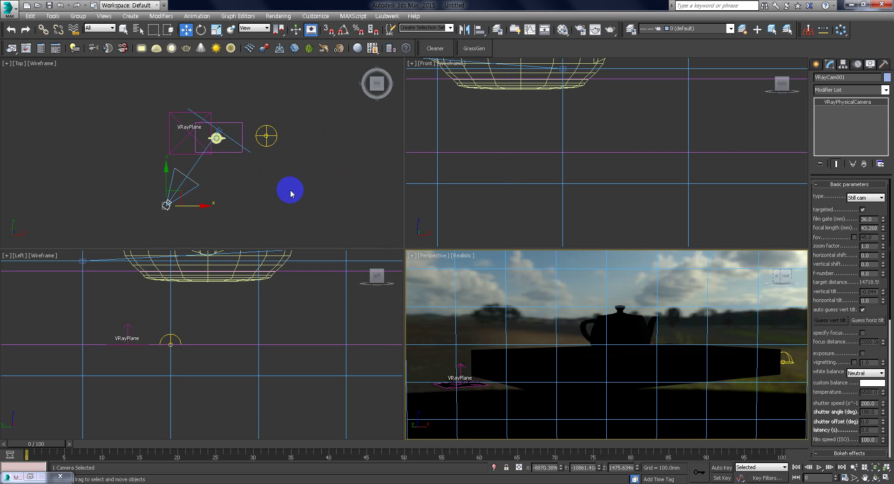
pyautogui.press('Delete')
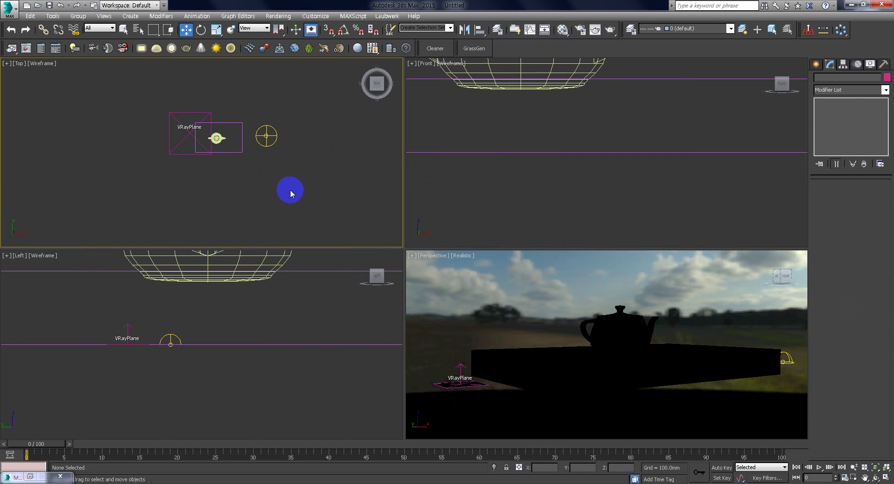
pyautogui.click(266, 136)
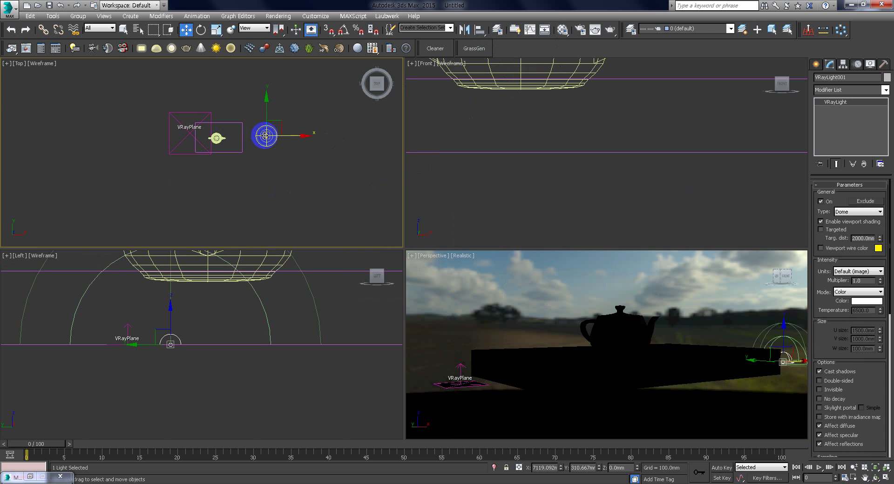
pyautogui.moveTo(279, 136); pyautogui.dragTo(182, 78)
pyautogui.moveTo(278, 121); pyautogui.dragTo(213, 135, button='middle')
pyautogui.click(181, 166)
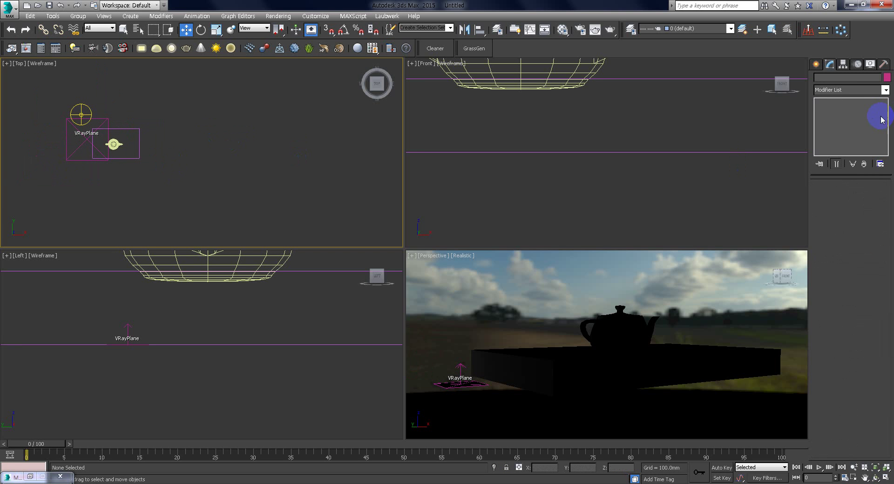
# Create a VRaySun in the Top view, aimed from the far right at the dome light, declining the VRaySky environment map.
pyautogui.click(815, 64)
pyautogui.click(852, 79)
pyautogui.click(842, 79)
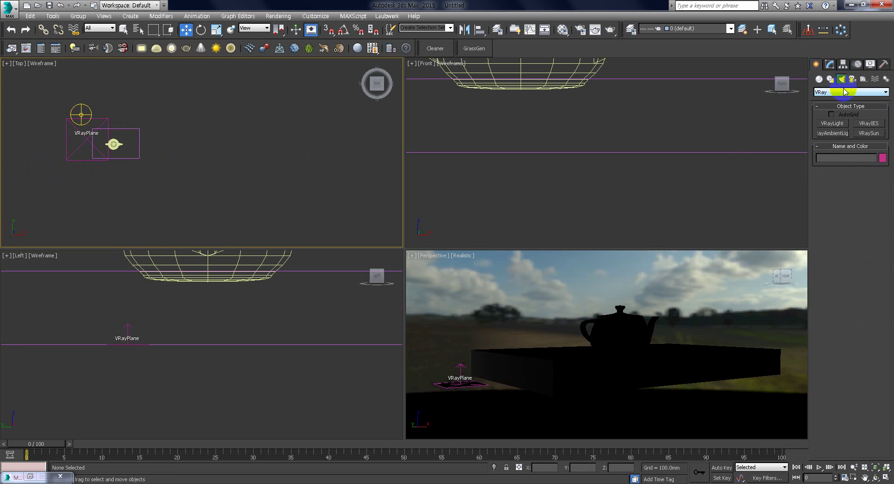
pyautogui.click(851, 92)
pyautogui.click(838, 114)
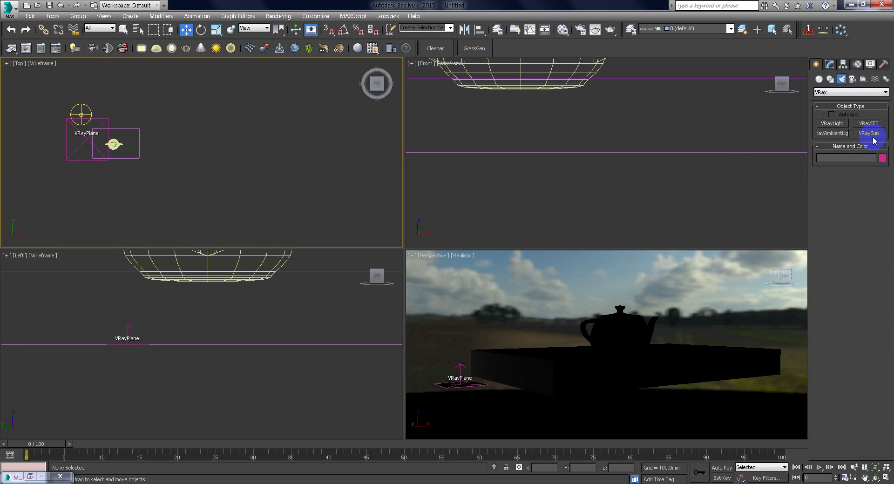
pyautogui.click(869, 133)
pyautogui.moveTo(353, 163); pyautogui.dragTo(80, 117)
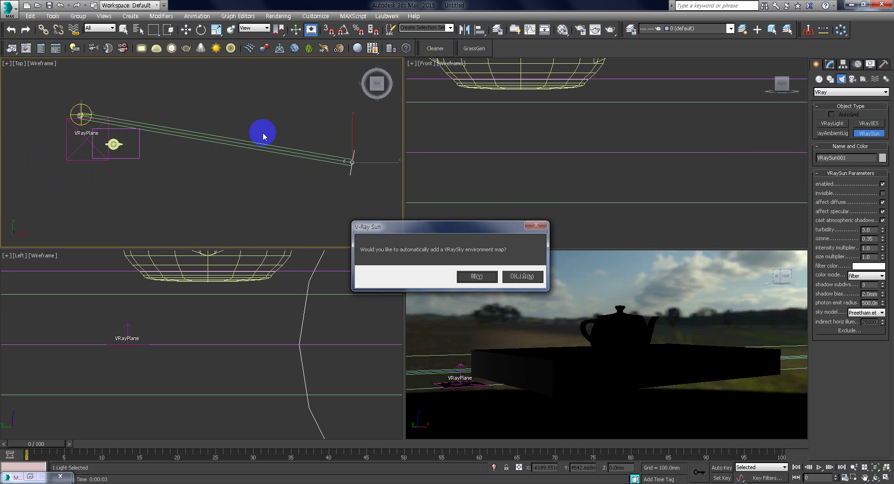
pyautogui.click(523, 276)
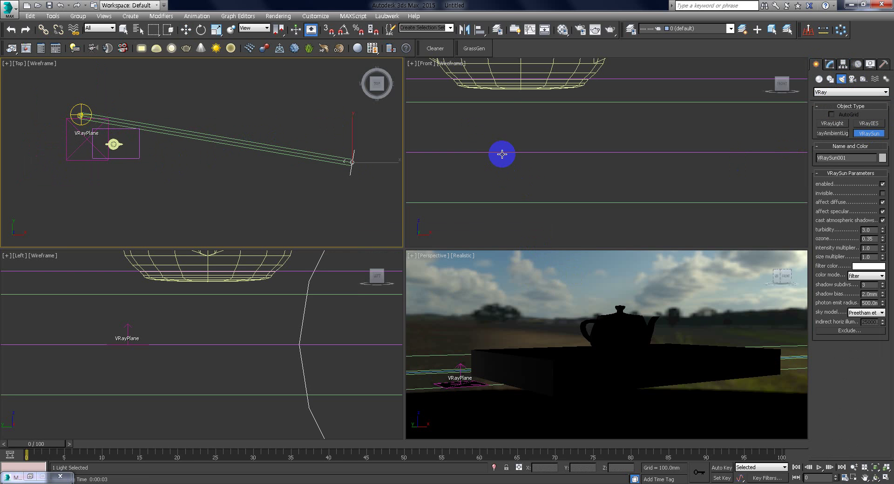
# View the scene through VRayCam001, and return the viewport to the Perspective view.
pyautogui.click(432, 256)
pyautogui.click(437, 260)
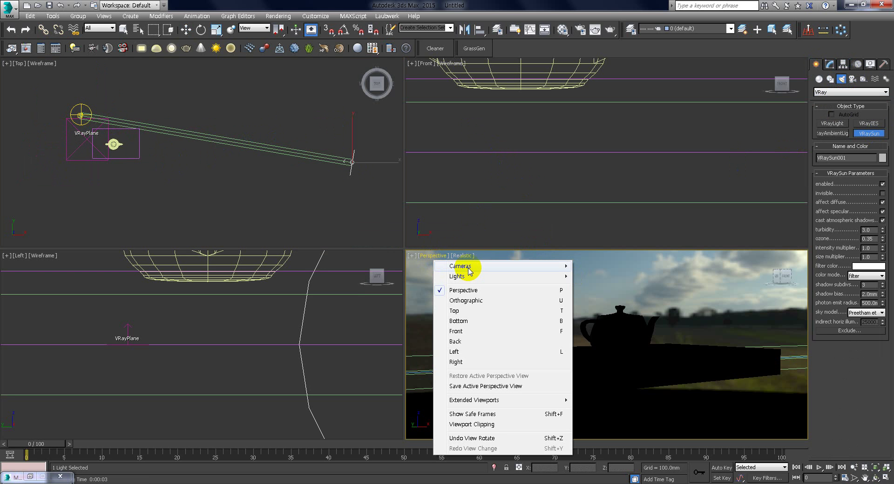
pyautogui.moveTo(461, 263)
pyautogui.click(604, 264)
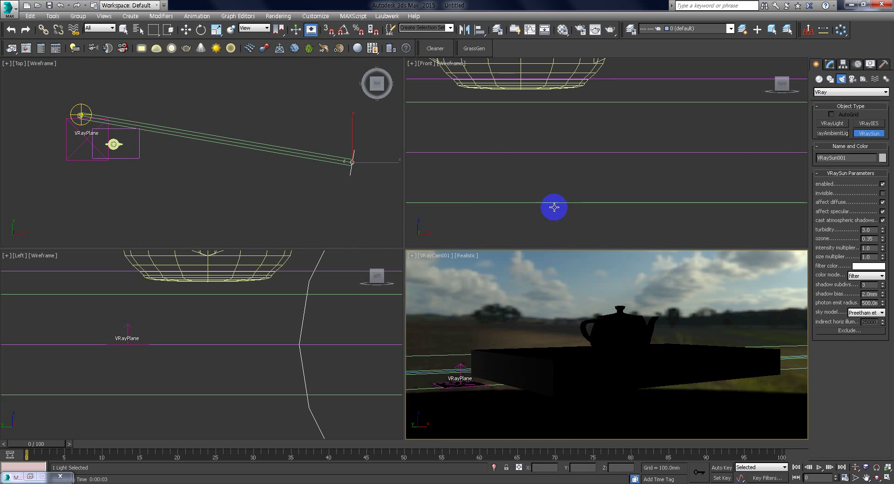
pyautogui.click(440, 259)
pyautogui.click(470, 290)
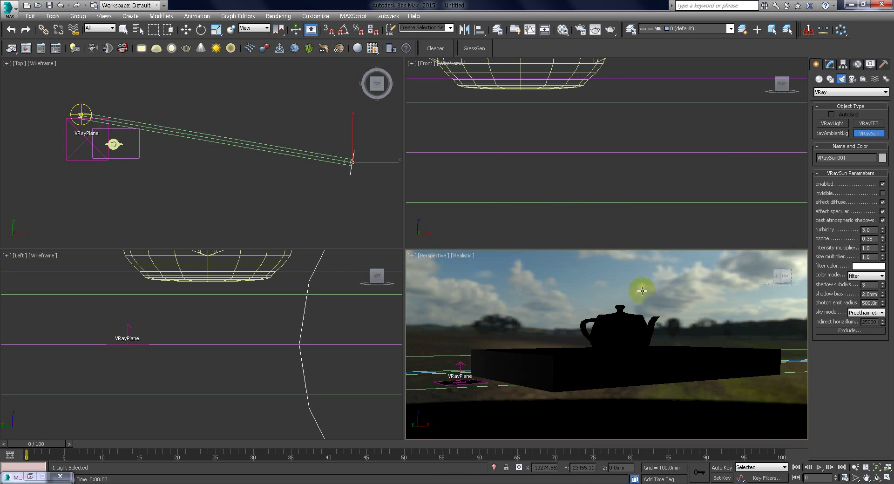
# Raise the VRaySun in the Front view to about Z 32649 mm and shift it outward to about X 45514 mm.
pyautogui.moveTo(279, 176); pyautogui.dragTo(251, 169, button='middle')
pyautogui.moveTo(543, 135); pyautogui.dragTo(522, 168, button='middle')
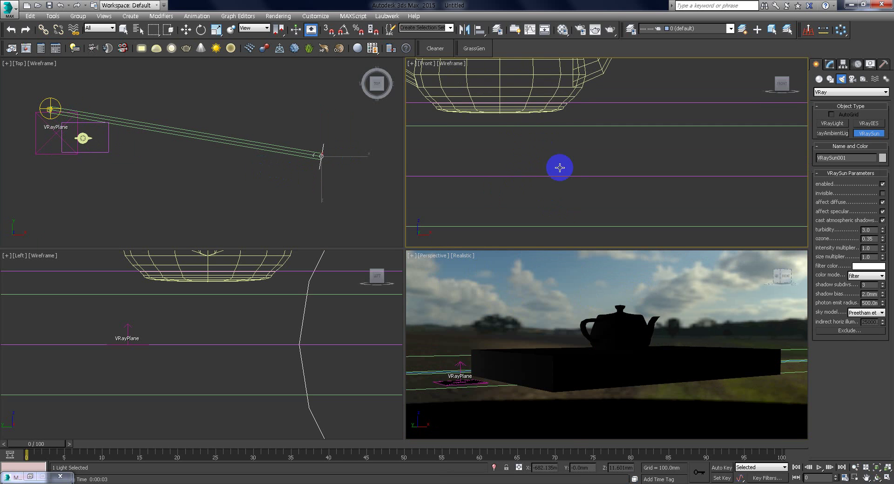
pyautogui.scroll(-10, 561, 169)
pyautogui.moveTo(607, 172); pyautogui.dragTo(572, 180, button='middle')
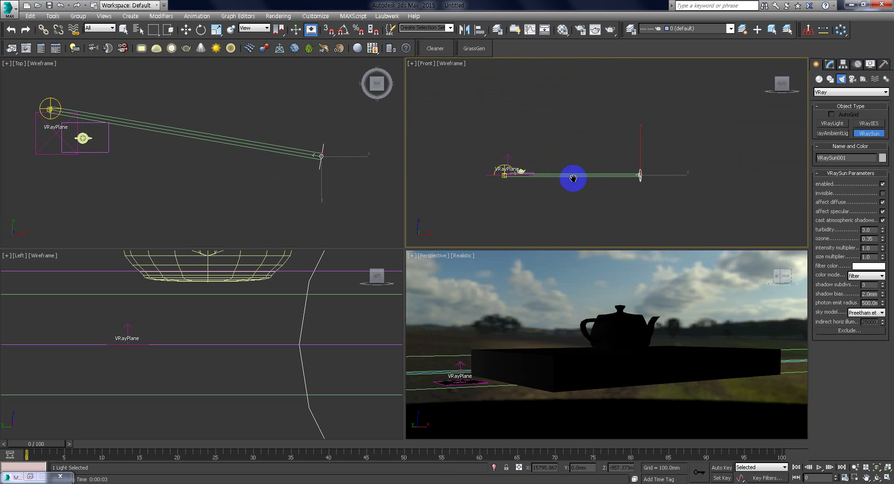
pyautogui.click(186, 29)
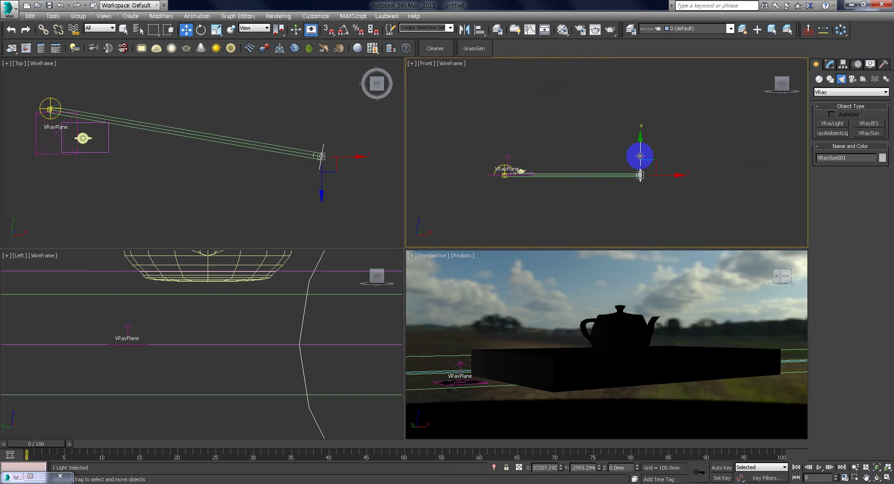
pyautogui.moveTo(640, 156); pyautogui.dragTo(666, 51)
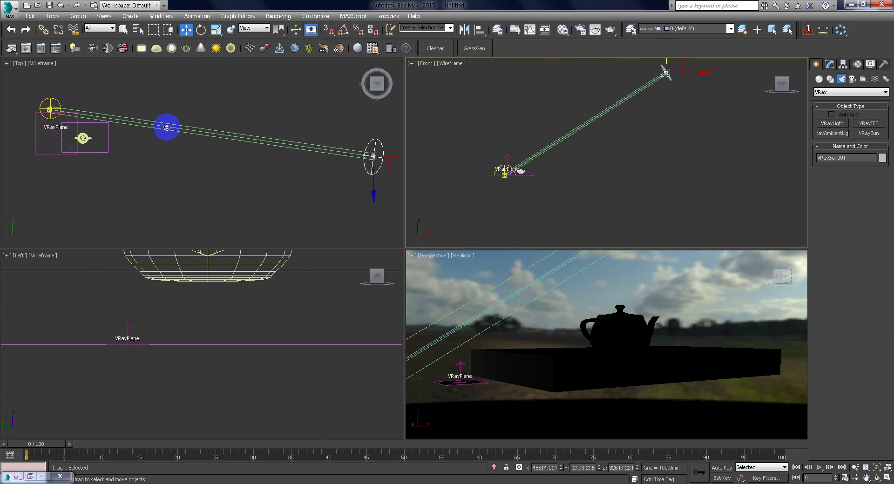
# Select the VRaySun together with its target and link them to the dome light as their parent.
pyautogui.moveTo(124, 132); pyautogui.dragTo(146, 129, button='middle')
pyautogui.scroll(10, 80, 108)
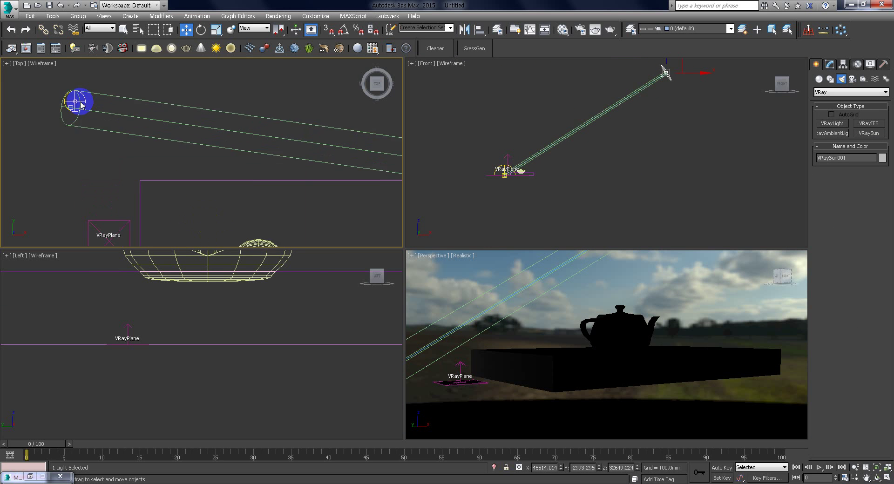
pyautogui.scroll(-10, 86, 114)
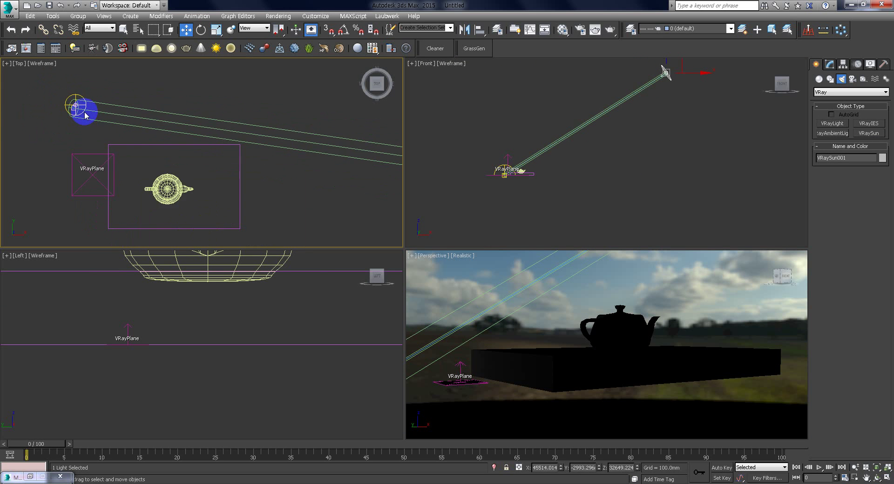
pyautogui.moveTo(211, 140); pyautogui.dragTo(150, 143, button='middle')
pyautogui.scroll(-5, 169, 148)
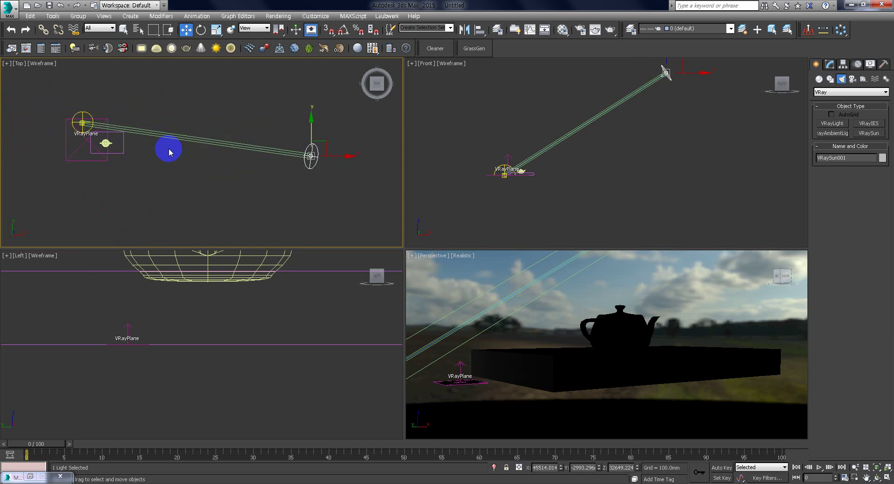
pyautogui.moveTo(109, 135); pyautogui.dragTo(174, 141, button='middle')
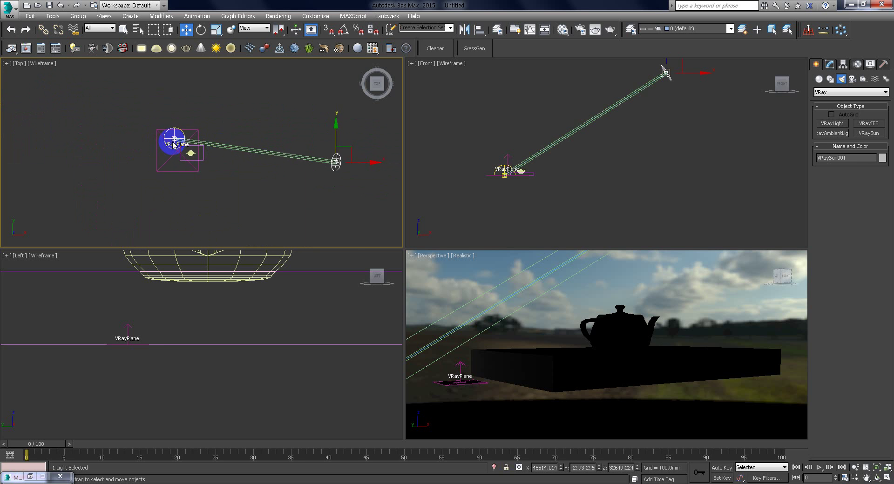
pyautogui.scroll(8, 177, 135)
pyautogui.scroll(3, 189, 132)
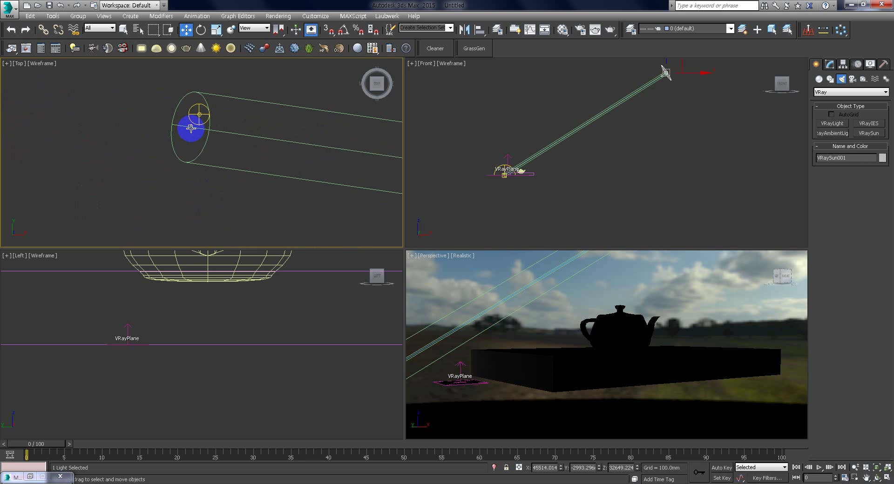
pyautogui.click(190, 129)
pyautogui.scroll(-6, 261, 159)
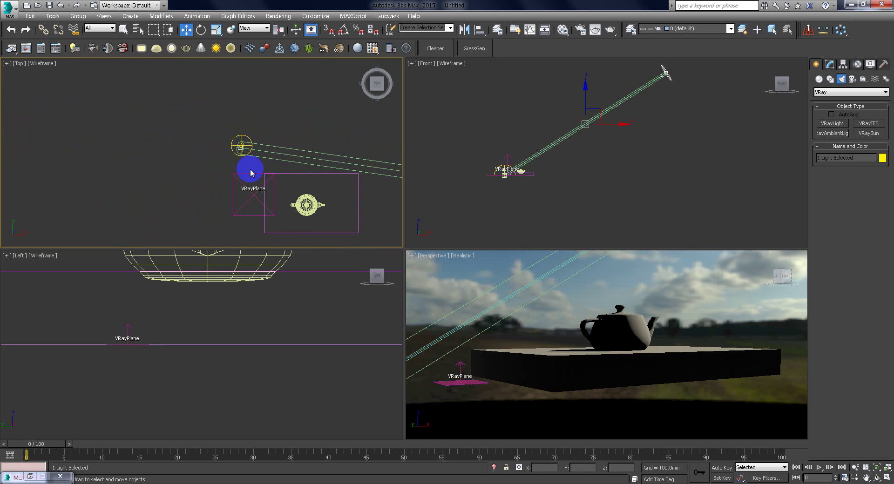
pyautogui.moveTo(250, 173)
pyautogui.mouseDown(button='middle')
pyautogui.moveTo(58, 76)
pyautogui.moveTo(261, 176)
pyautogui.moveTo(237, 182)
pyautogui.mouseUp(button='middle')
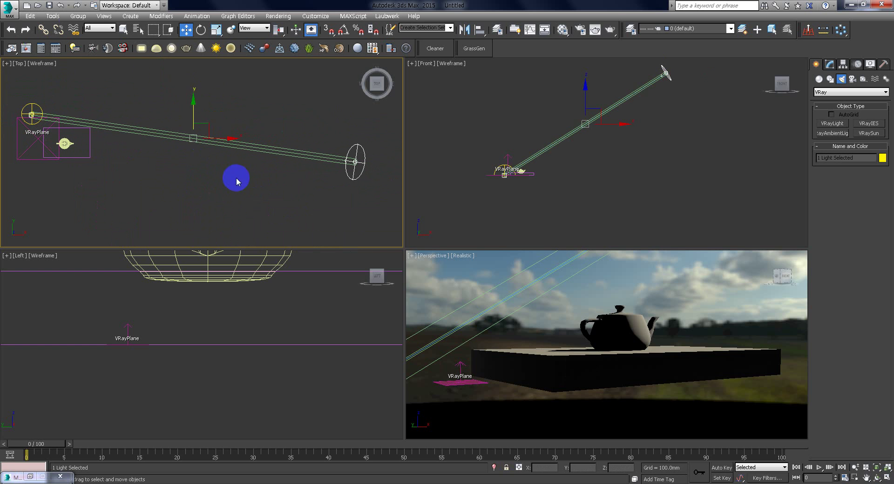
pyautogui.click(43, 30)
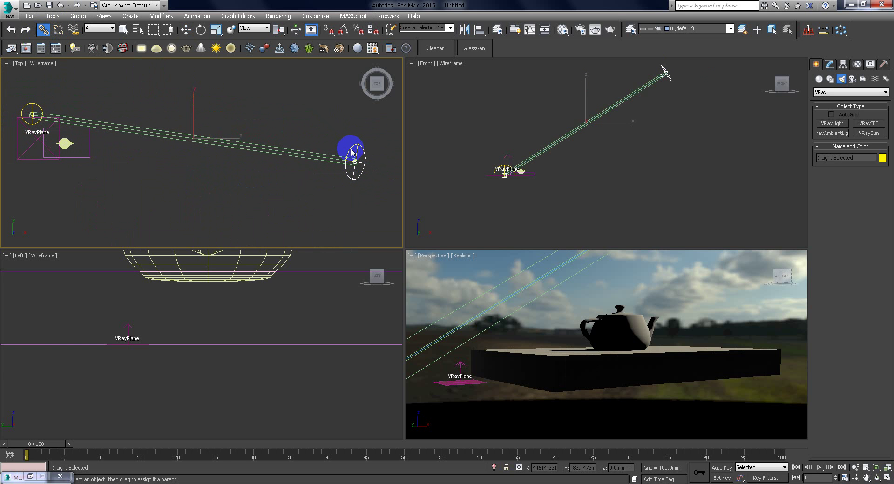
pyautogui.moveTo(350, 147); pyautogui.dragTo(36, 103)
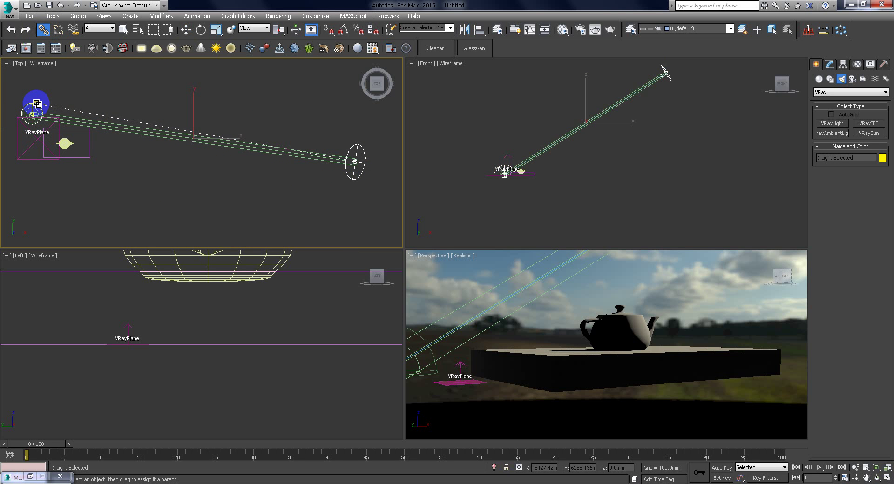
pyautogui.moveTo(37, 103); pyautogui.dragTo(37, 104)
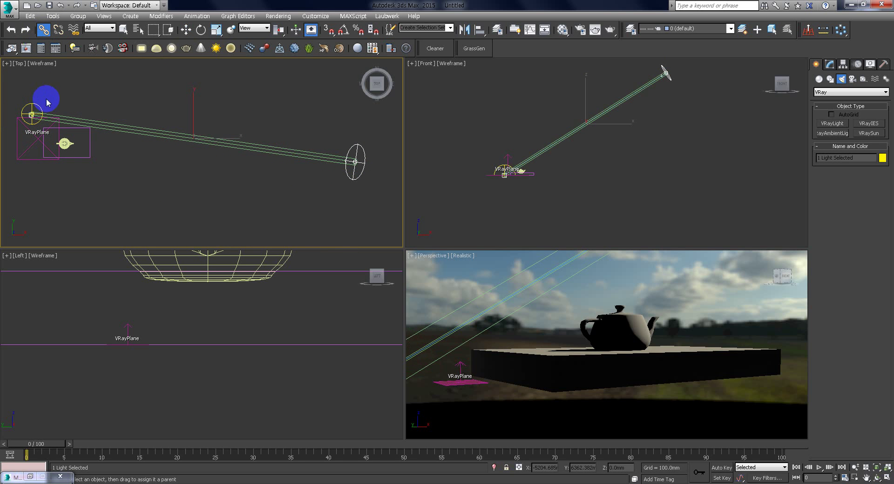
# Move the dome light with its linked VRaySun along X in the Top view until it sits directly behind the teapot.
pyautogui.click(188, 35)
pyautogui.moveTo(192, 119); pyautogui.dragTo(193, 105)
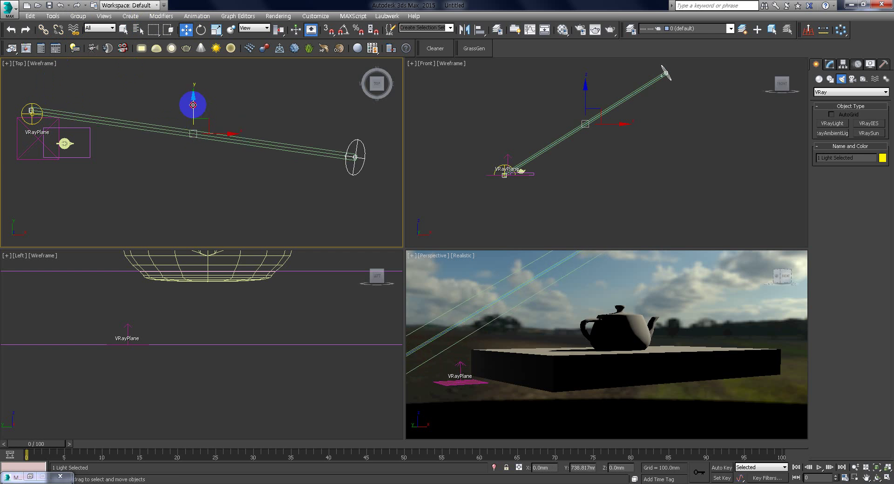
pyautogui.click(29, 113)
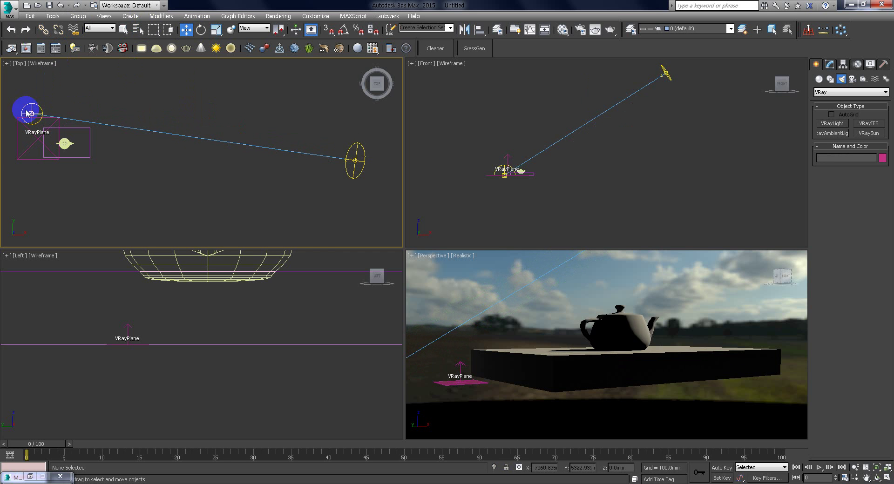
pyautogui.moveTo(35, 104); pyautogui.dragTo(72, 96)
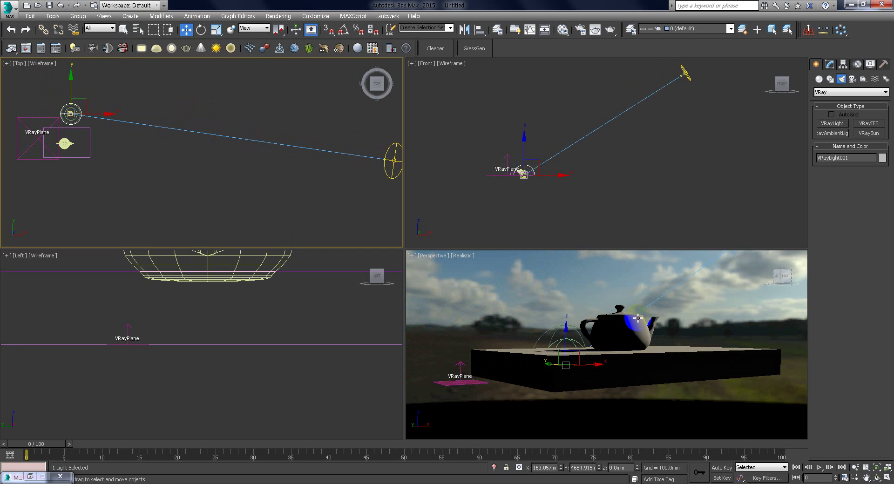
# Orbit the Perspective view toward the VRaySun and shift the sun over the bright sun spot in the HDRI sky.
pyautogui.keyDown('alt'); pyautogui.moveTo(630, 323); pyautogui.dragTo(628, 340, button='middle'); pyautogui.keyUp('alt')
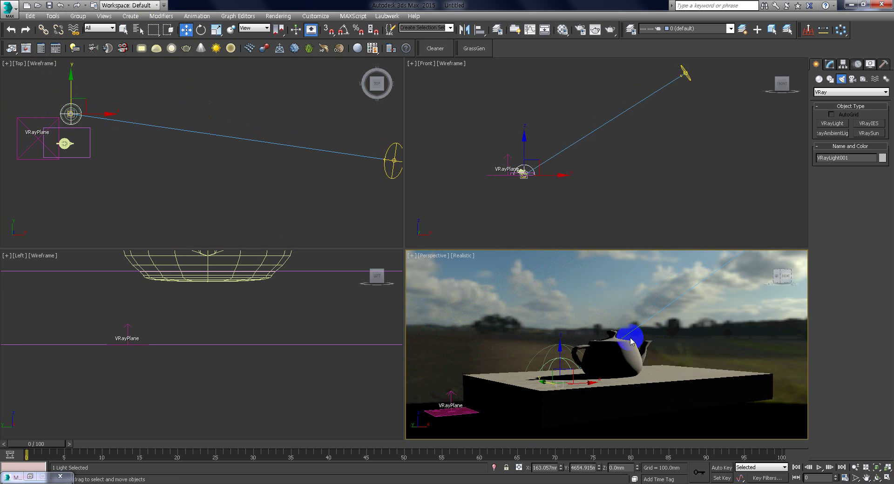
pyautogui.click(857, 478)
pyautogui.moveTo(611, 362); pyautogui.dragTo(650, 326)
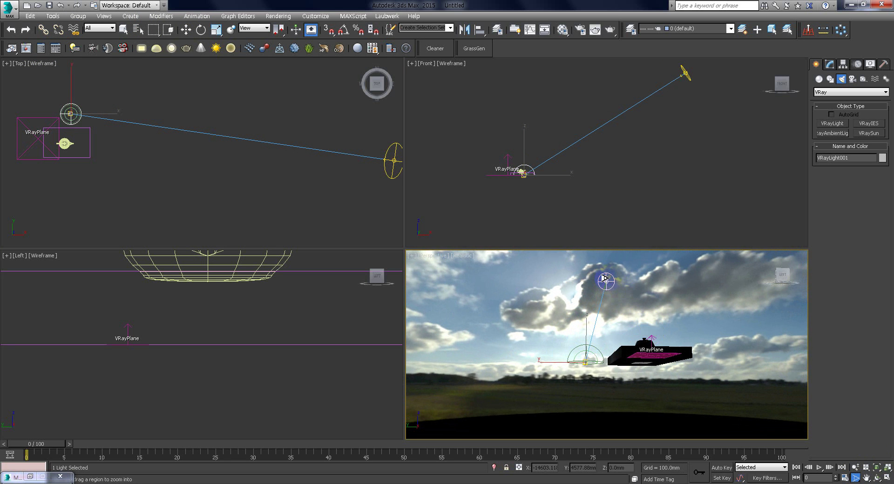
pyautogui.click(186, 30)
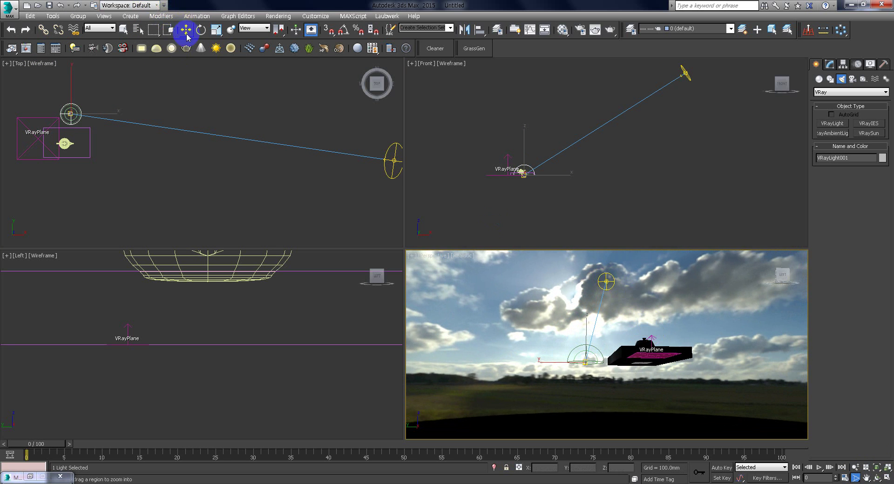
pyautogui.click(606, 282)
pyautogui.moveTo(589, 282); pyautogui.dragTo(545, 294)
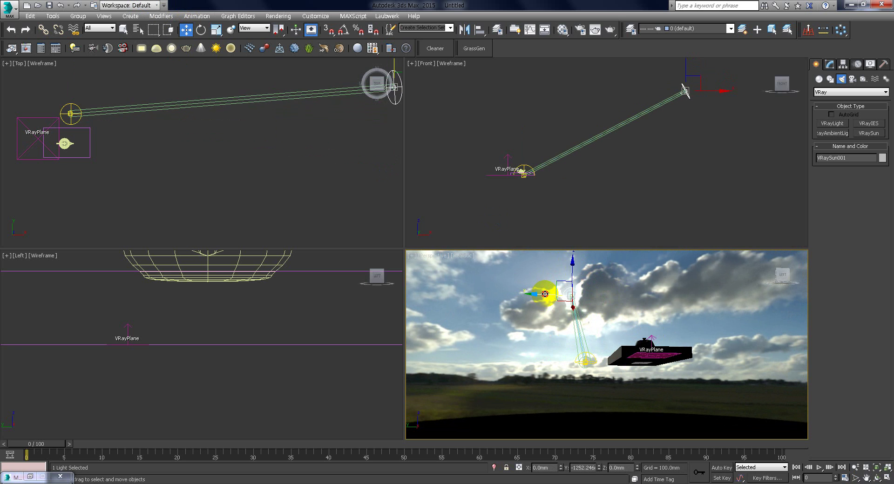
pyautogui.click(213, 166)
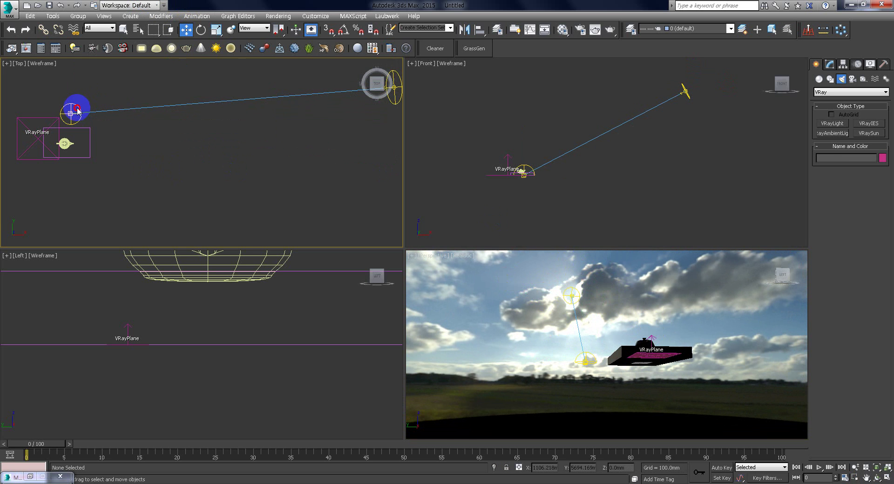
# Rotate the dome light in the Top view by about 0.33 degrees around Z.
pyautogui.click(123, 29)
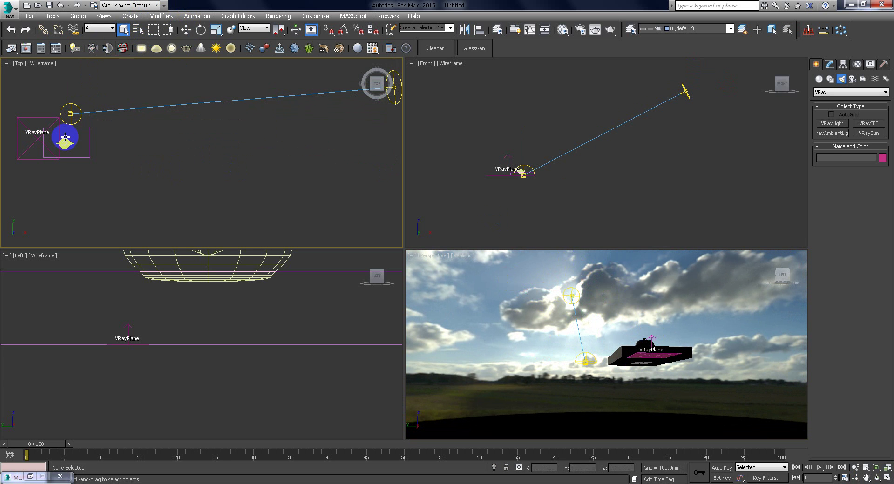
pyautogui.click(72, 111)
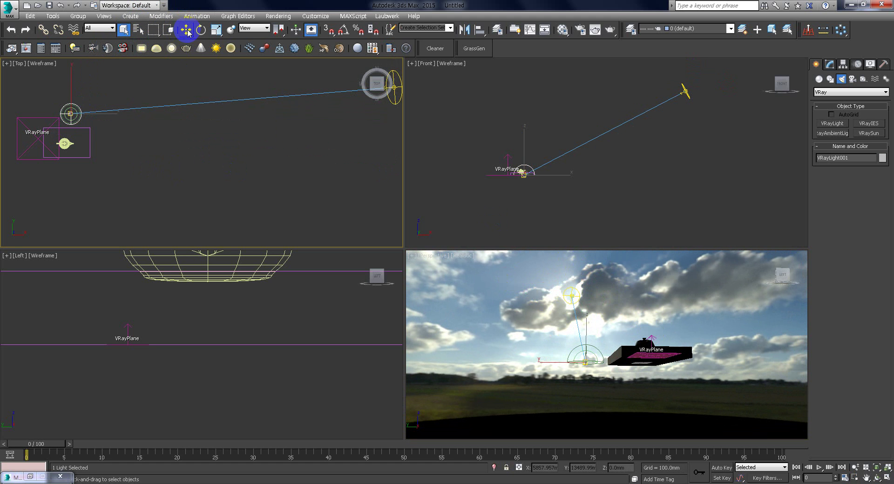
pyautogui.click(201, 29)
pyautogui.moveTo(96, 92)
pyautogui.mouseDown()
pyautogui.moveTo(105, 94)
pyautogui.moveTo(88, 80)
pyautogui.moveTo(105, 89)
pyautogui.mouseUp()
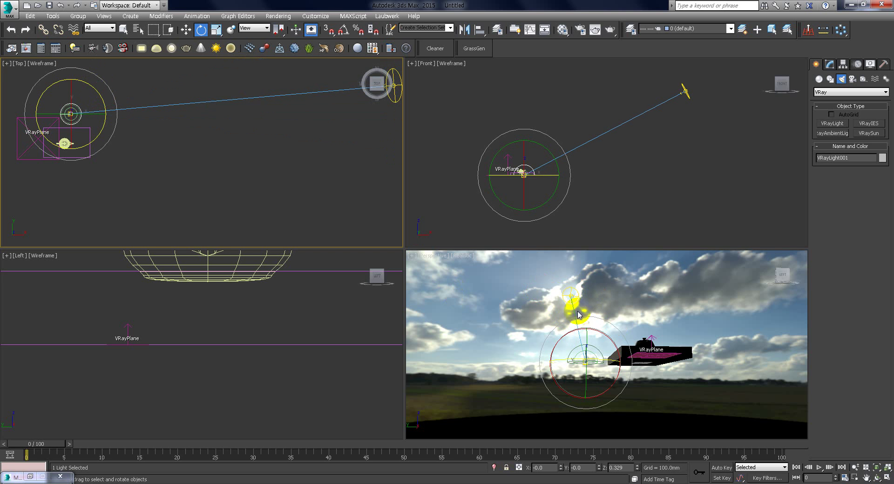
pyautogui.click(142, 144)
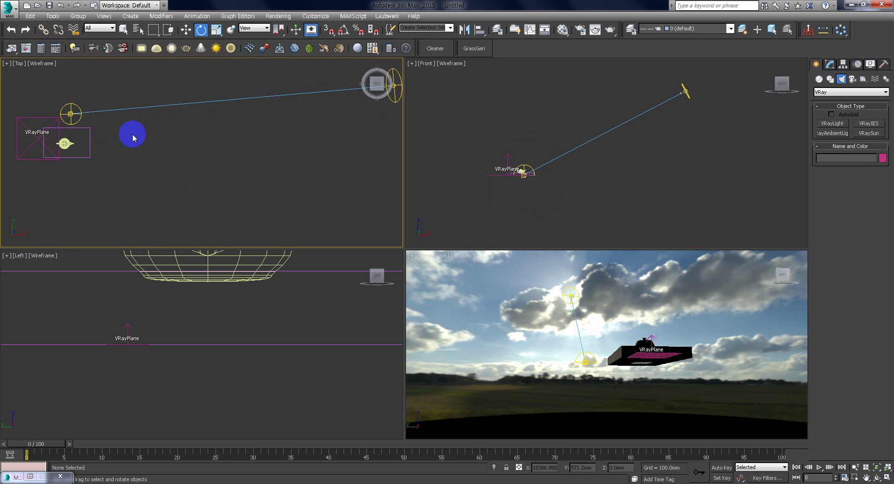
# Open Parameter Wiring between the dome light's Z Rotation and its own texture's horizontalRotation.
pyautogui.scroll(2, 160, 142)
pyautogui.scroll(2, 104, 116)
pyautogui.scroll(2, 80, 124)
pyautogui.scroll(2, 79, 126)
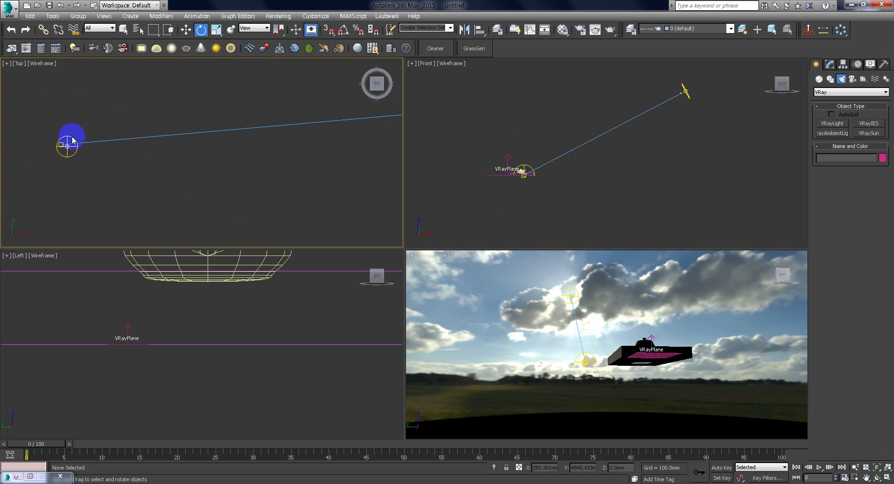
pyautogui.click(72, 137)
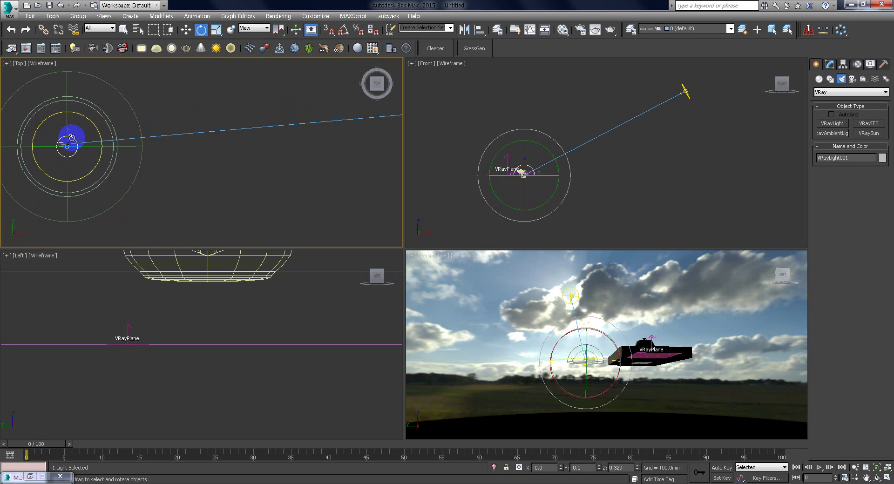
pyautogui.rightClick(101, 140)
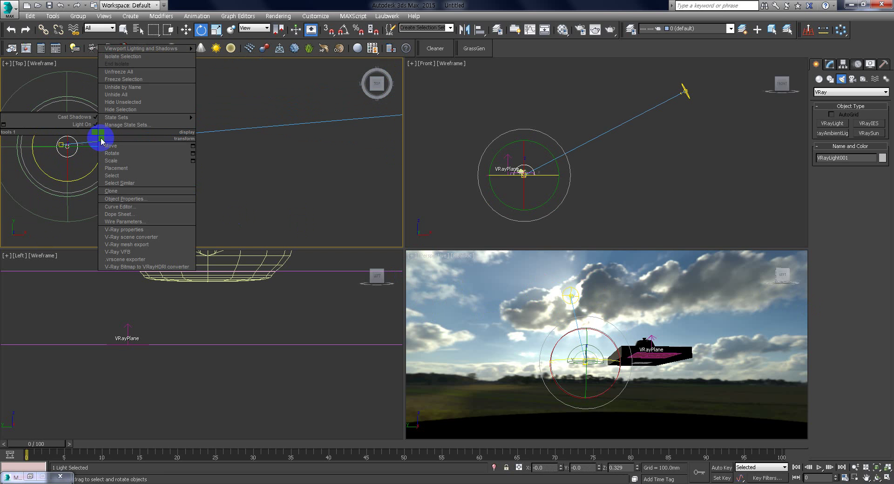
pyautogui.click(130, 223)
pyautogui.click(67, 145)
pyautogui.moveTo(51, 155)
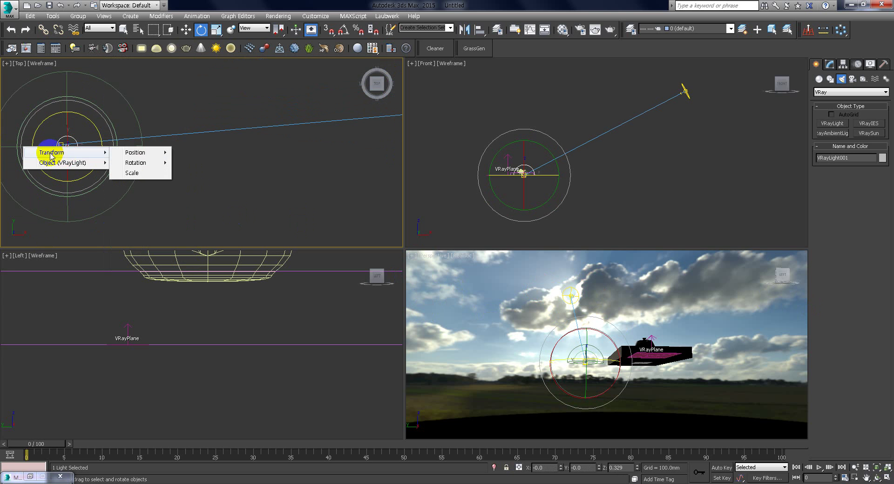
pyautogui.moveTo(135, 163)
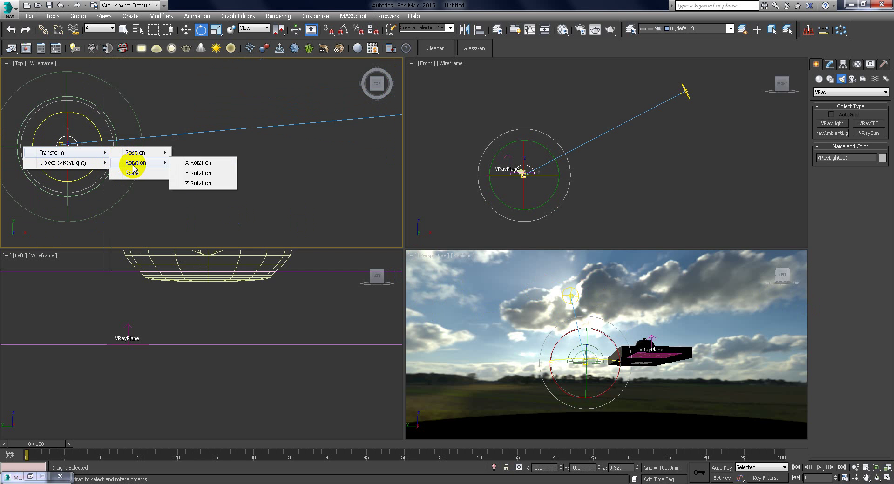
pyautogui.click(198, 184)
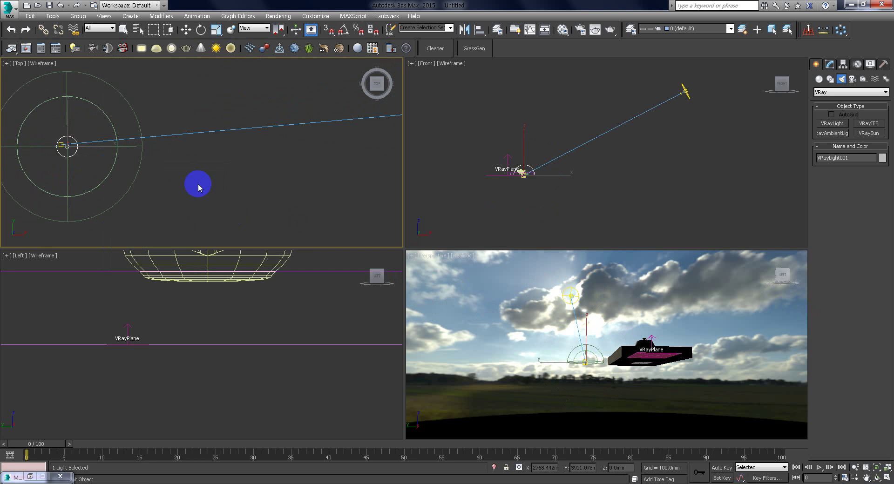
pyautogui.click(127, 105)
pyautogui.moveTo(112, 116)
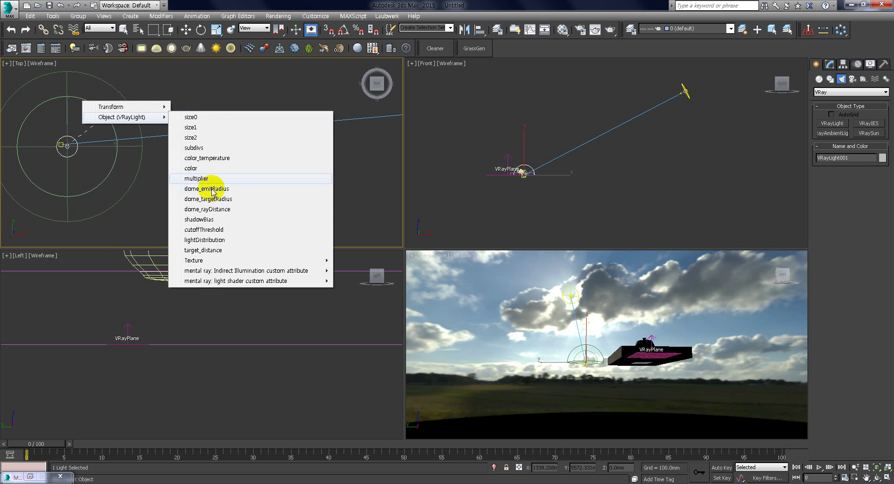
pyautogui.moveTo(200, 260)
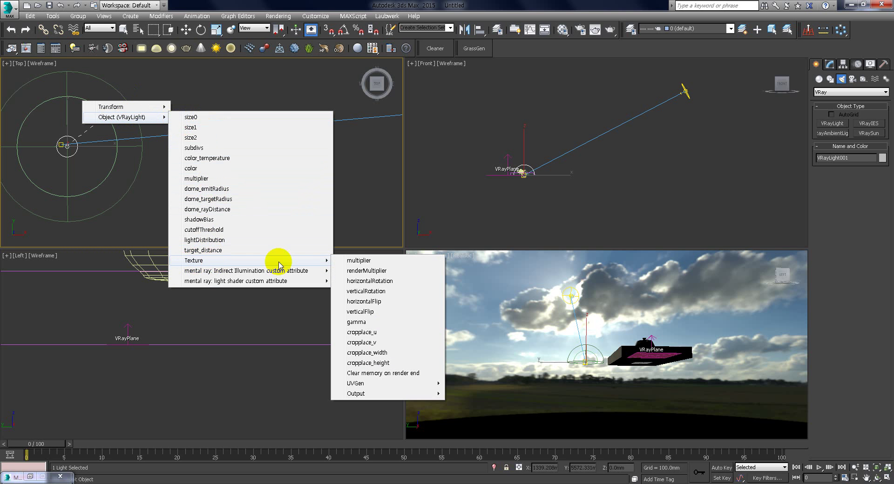
pyautogui.click(365, 281)
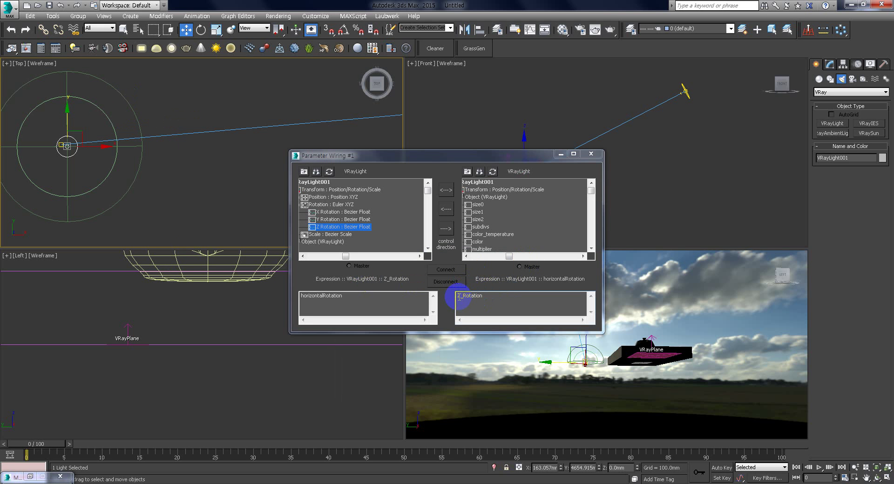
# Set the horizontalRotation expression to -Z_Rotation, connect it one-way from Z Rotation, and close the wiring dialog.
pyautogui.click(457, 294)
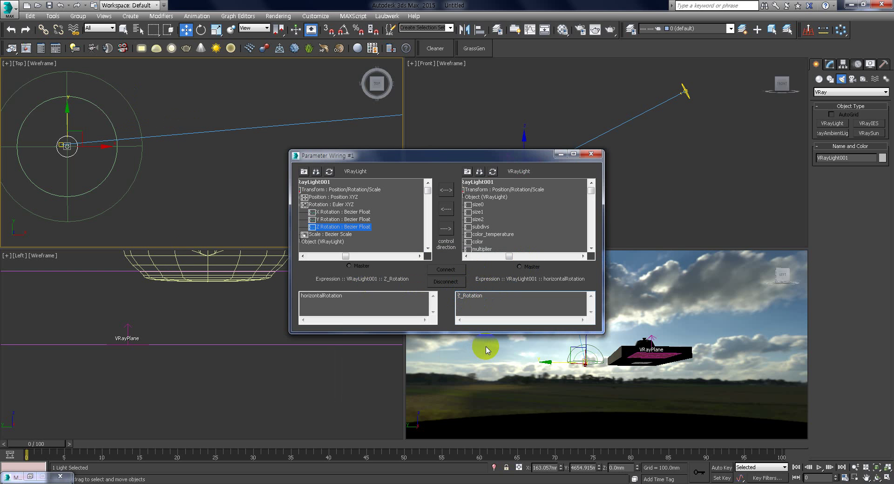
pyautogui.click(456, 284)
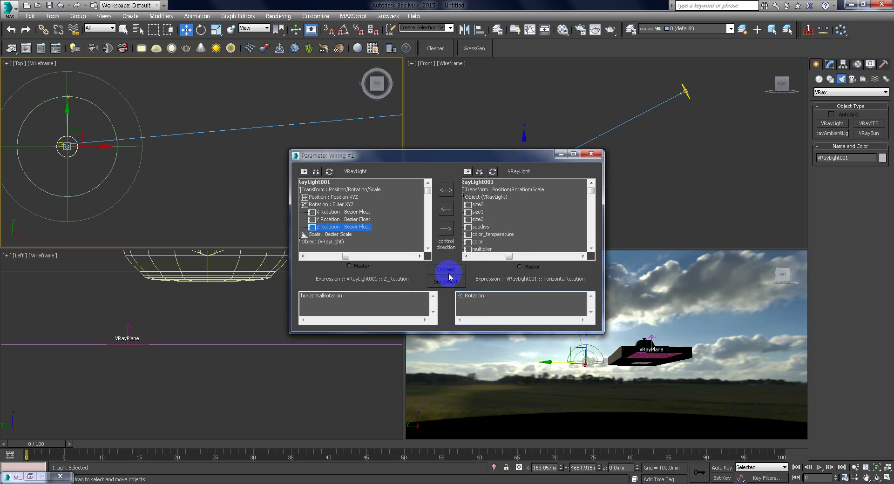
pyautogui.click(446, 231)
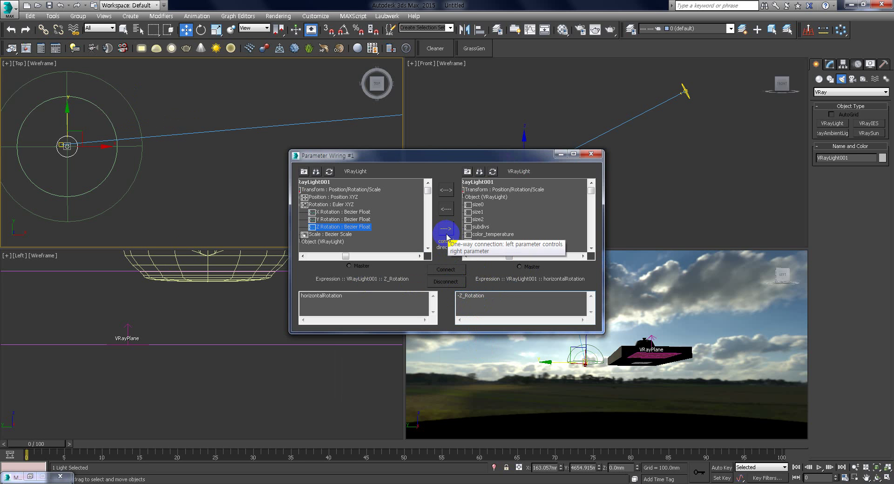
pyautogui.press('BackSpace')
pyautogui.click(446, 229)
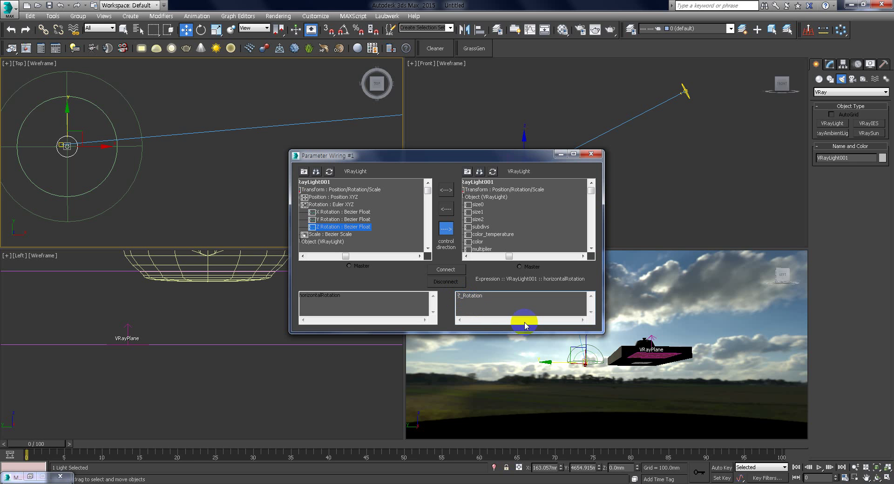
pyautogui.click(446, 271)
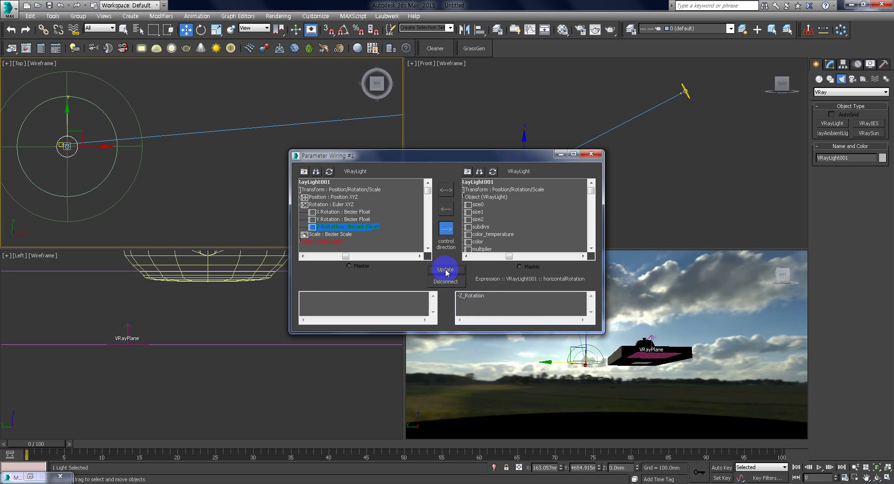
pyautogui.click(591, 154)
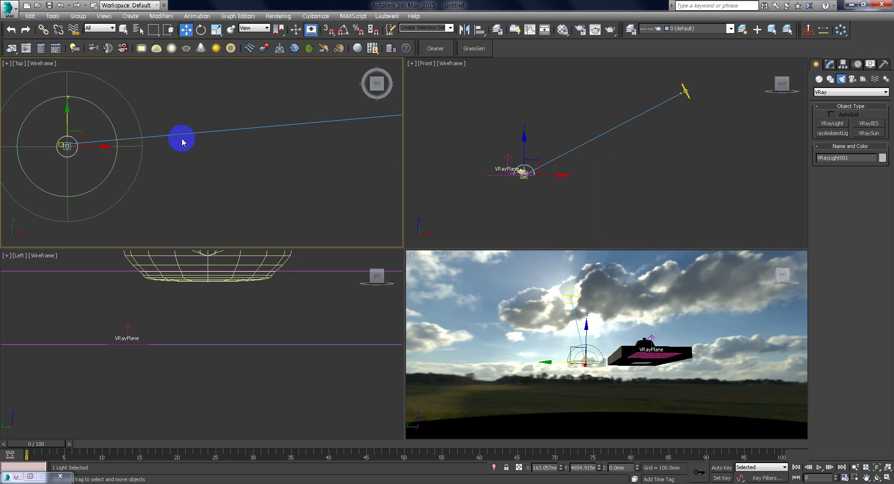
# Rotate the dome light about -2.65 degrees around Z in the Top view and switch the Perspective viewport to VRayCam001.
pyautogui.click(199, 30)
pyautogui.moveTo(105, 117); pyautogui.dragTo(122, 108)
pyautogui.click(440, 256)
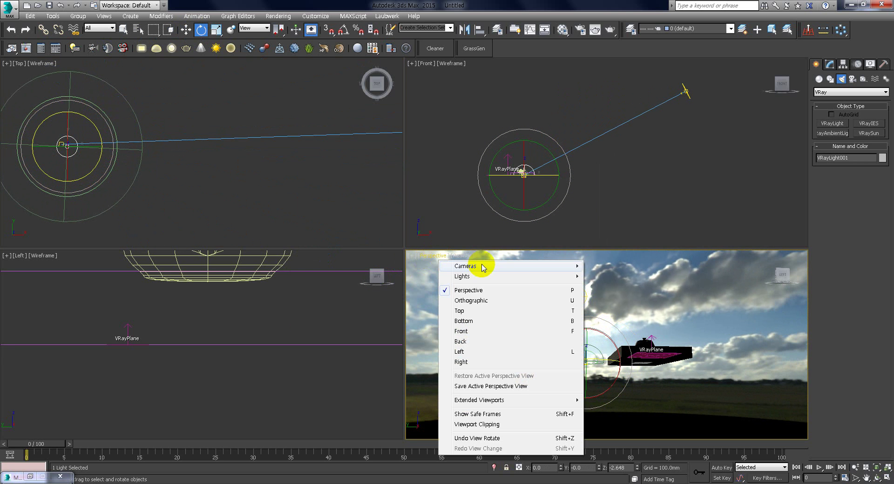
pyautogui.moveTo(559, 266)
pyautogui.click(609, 267)
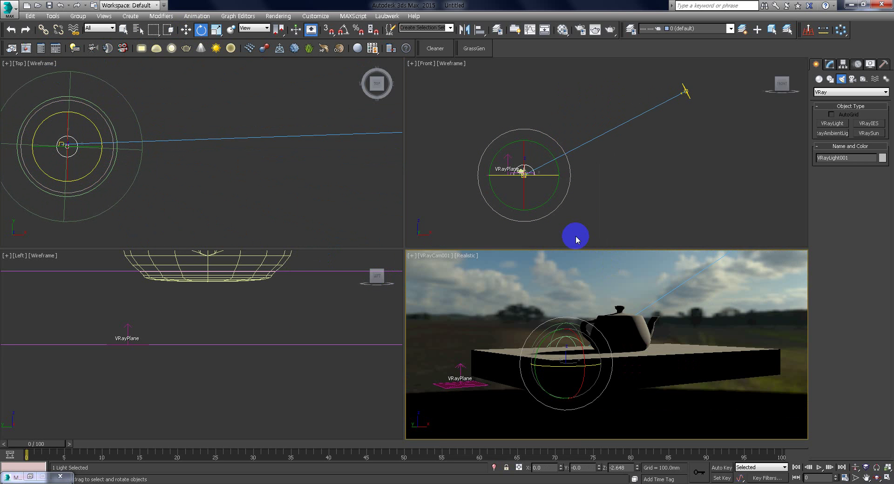
# Select the VRaySun in the Top view and set its size multiplier to 10.
pyautogui.scroll(-3, 120, 136)
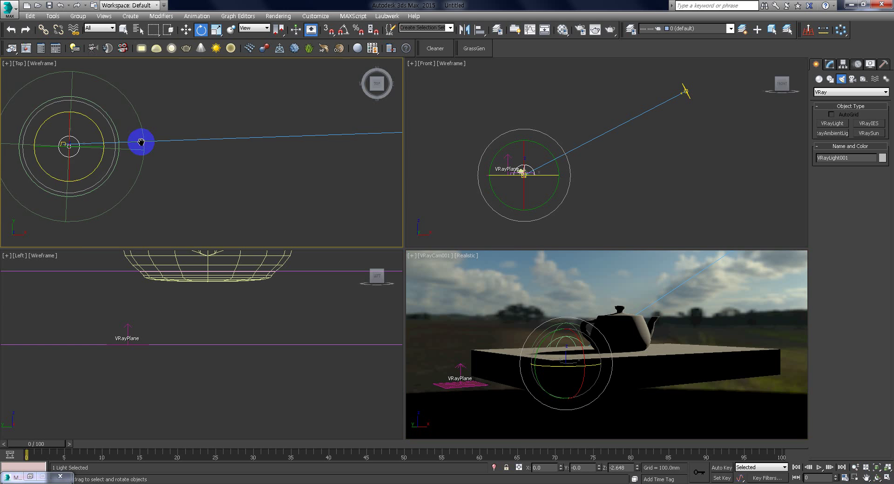
pyautogui.scroll(-5, 117, 138)
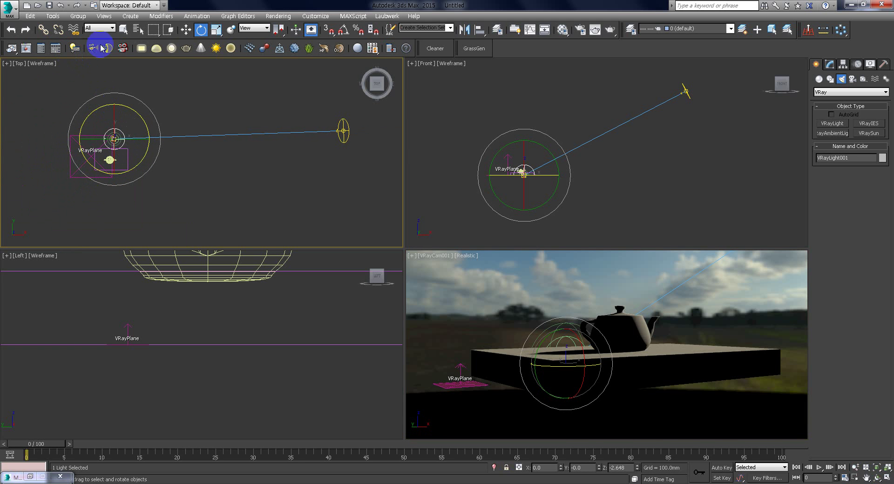
pyautogui.click(187, 31)
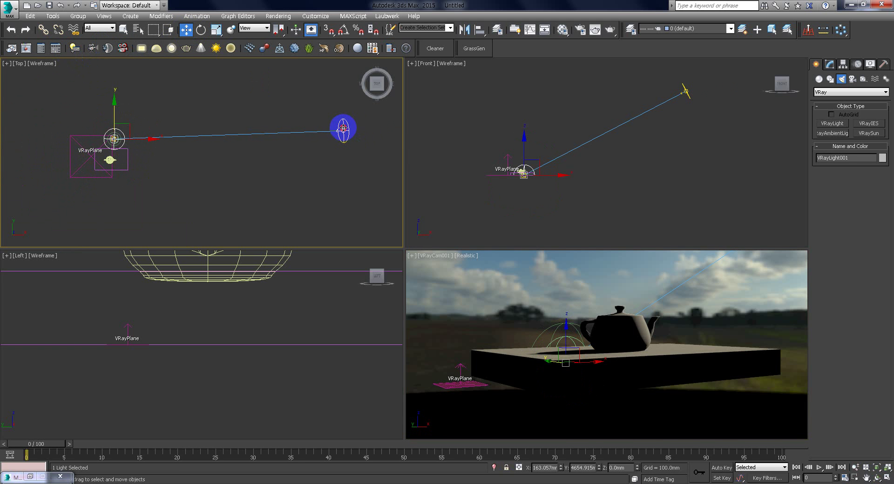
pyautogui.click(343, 131)
pyautogui.click(829, 64)
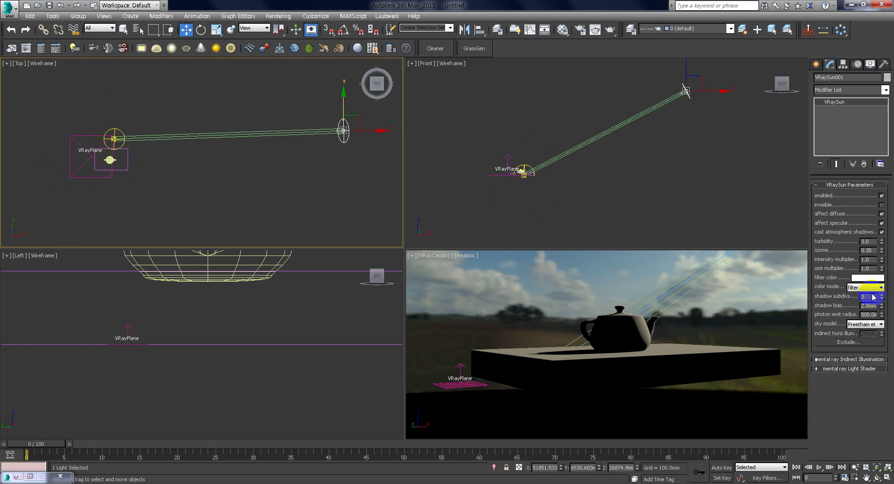
pyautogui.doubleClick(868, 268)
pyautogui.write('1')
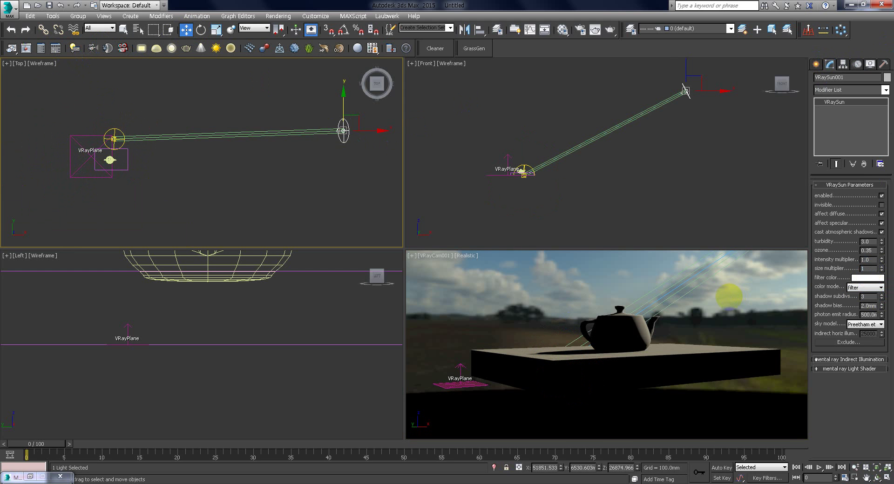
pyautogui.write('0')
pyautogui.press('Return')
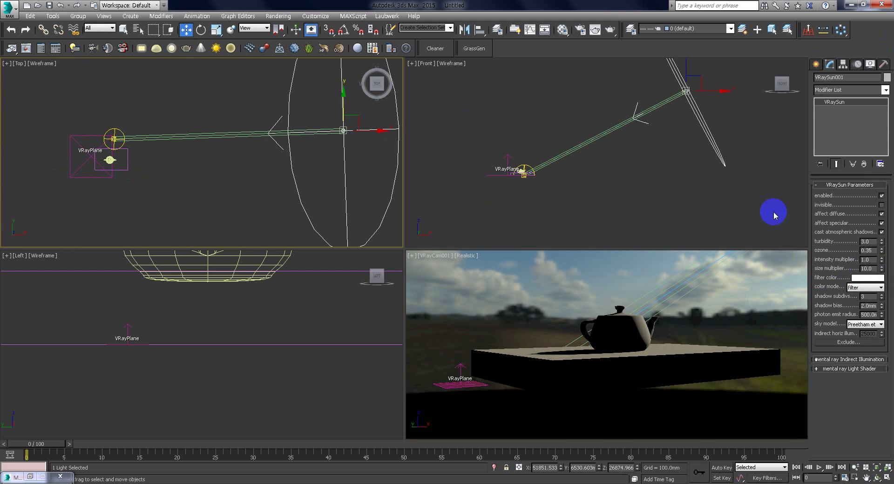
# Raise the VRaySun's photon emit radius to about 8370 mm and move the dome light about 5850 mm along negative X in the Top view.
pyautogui.moveTo(881, 316); pyautogui.dragTo(729, 80)
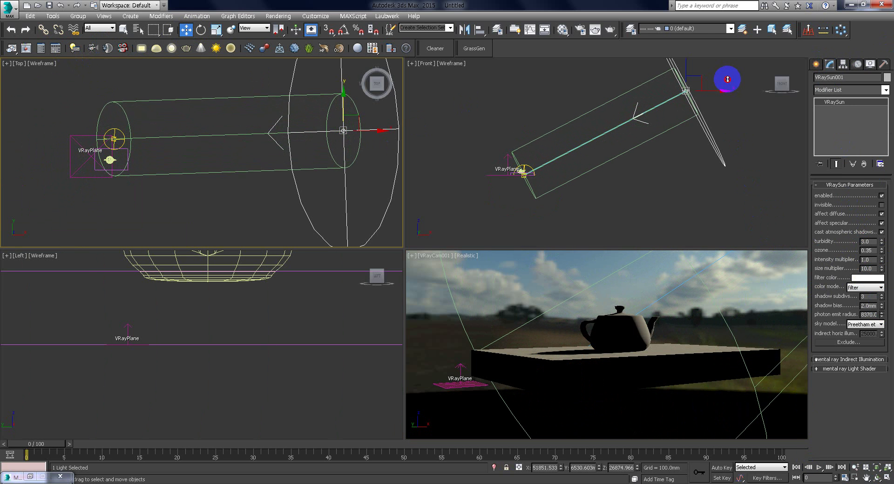
pyautogui.click(114, 132)
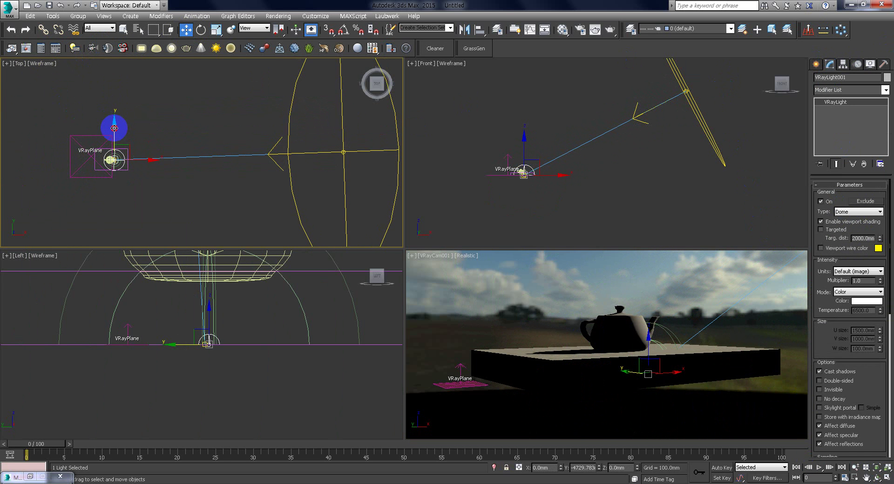
pyautogui.moveTo(134, 162); pyautogui.dragTo(110, 159)
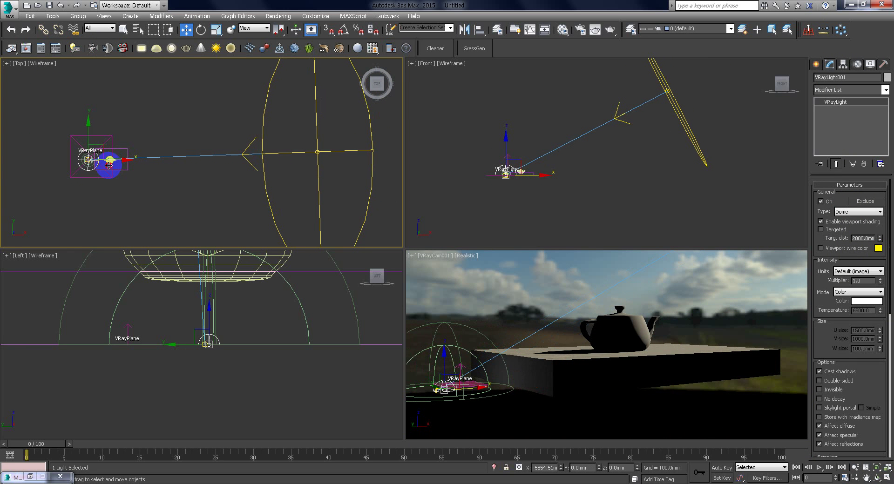
# Change the VRayCam001 viewport's display style to Shaded.
pyautogui.click(466, 257)
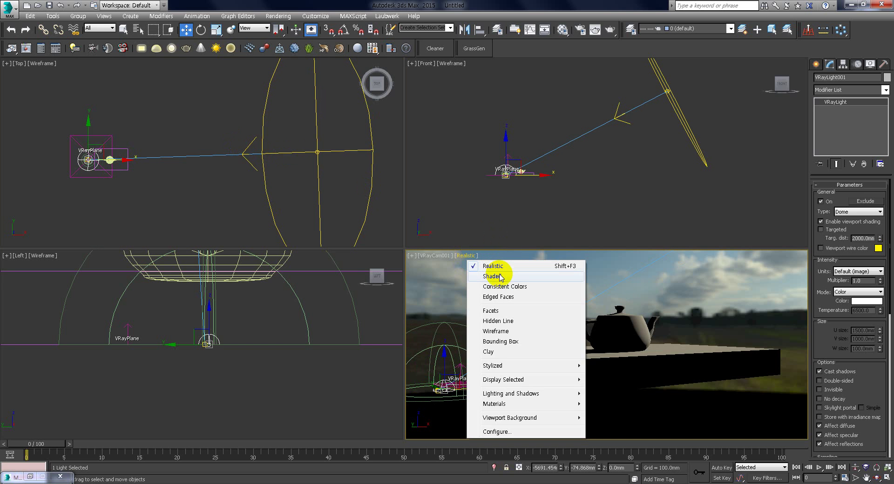
pyautogui.click(501, 277)
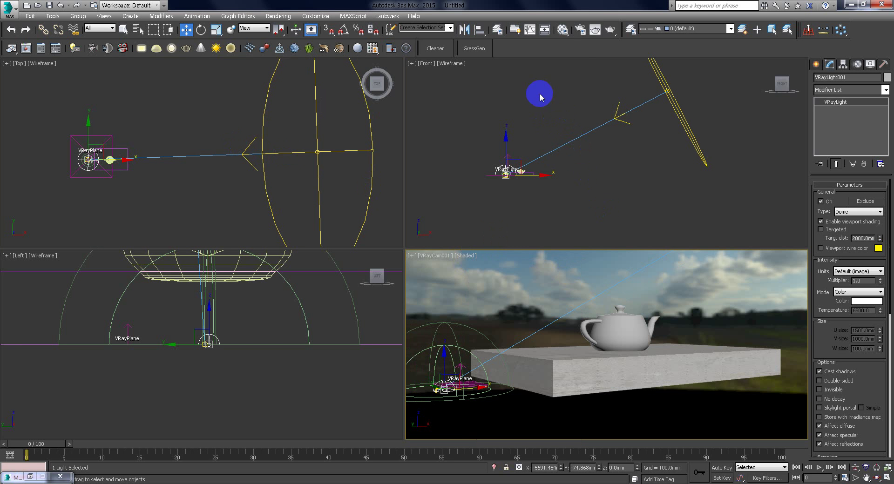
# Open the V-Ray render settings and set the color mapping type to Reinhard.
pyautogui.click(580, 29)
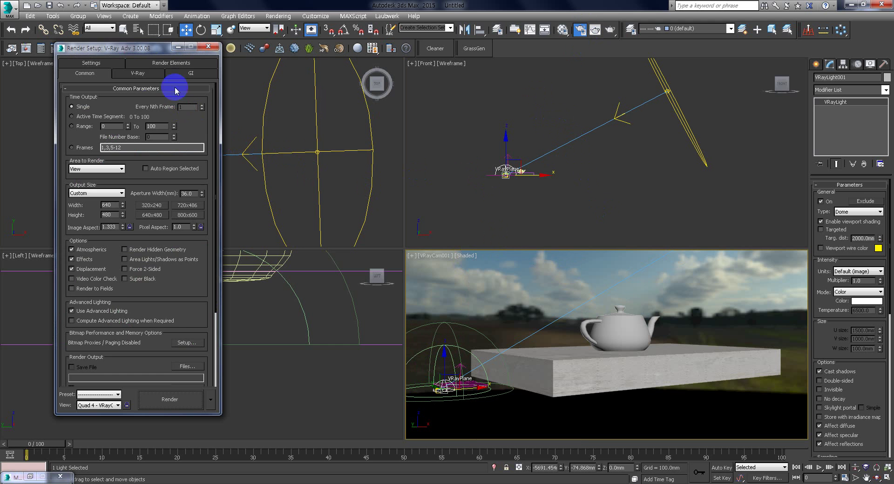
pyautogui.click(138, 73)
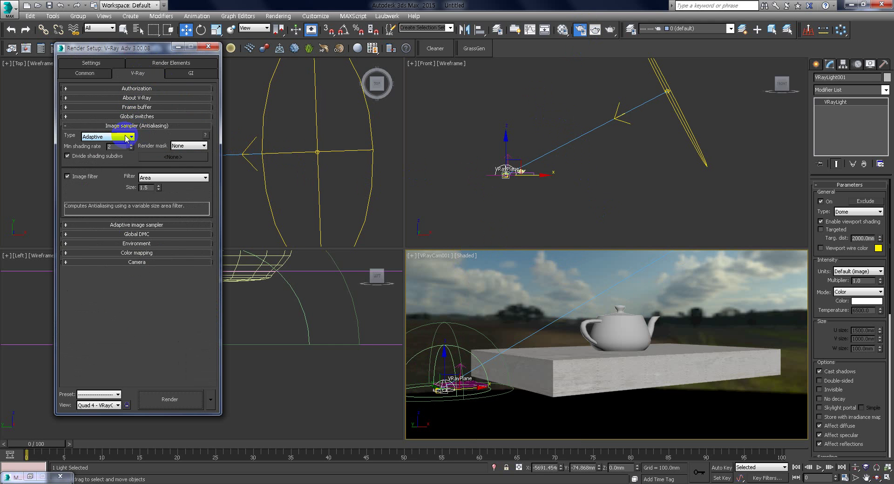
pyautogui.click(136, 126)
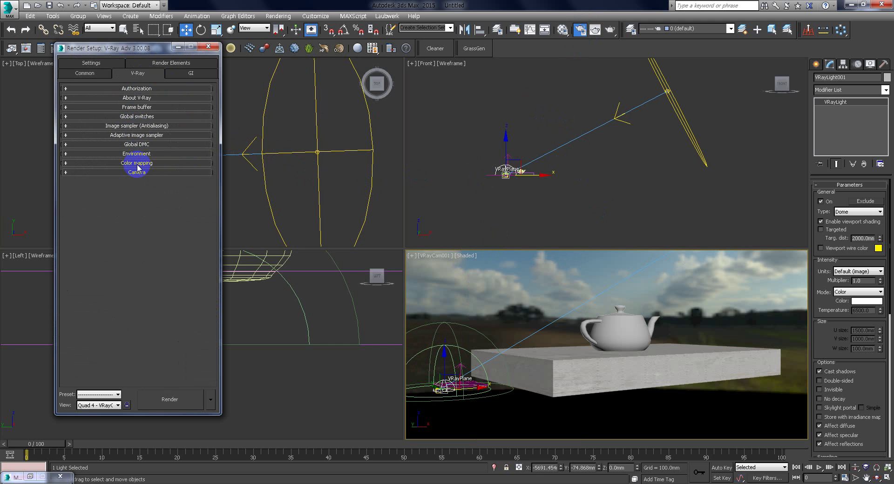
pyautogui.click(136, 163)
pyautogui.click(111, 174)
pyautogui.click(110, 180)
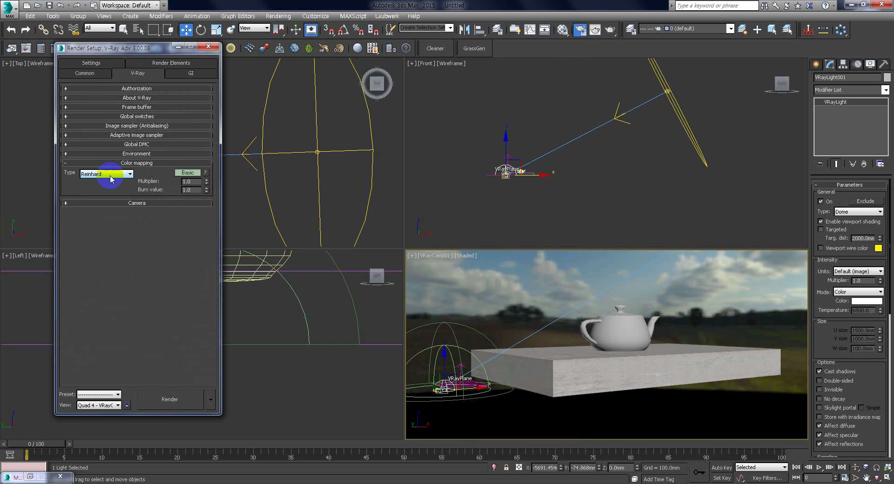
# Show the advanced color mapping options, enable Clamp output, and set the burn value to 0.2.
pyautogui.click(188, 173)
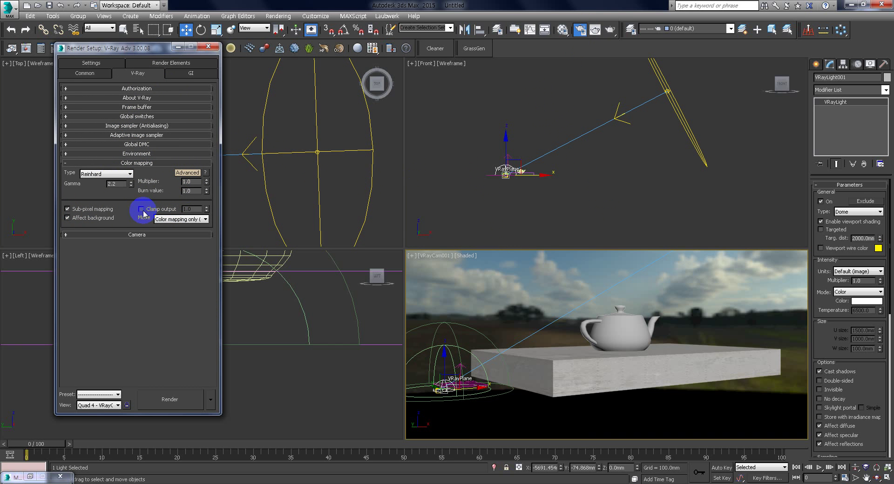
pyautogui.click(141, 209)
pyautogui.doubleClick(192, 191)
pyautogui.write('0.')
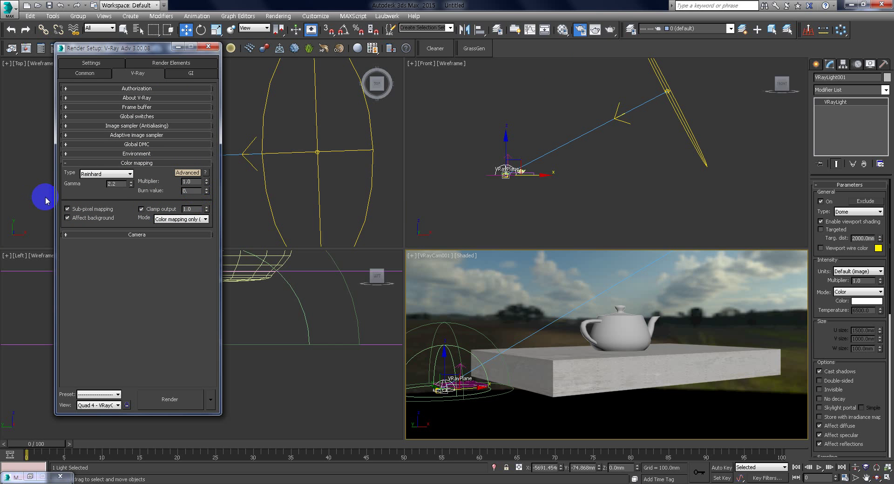
pyautogui.write('2')
pyautogui.click(135, 163)
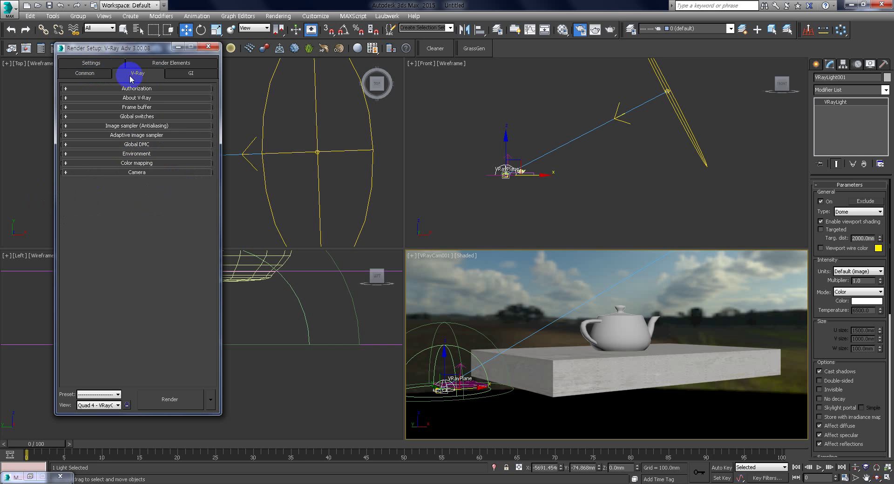
# Switch V-Ray's Global switches to the Advanced option set.
pyautogui.click(146, 117)
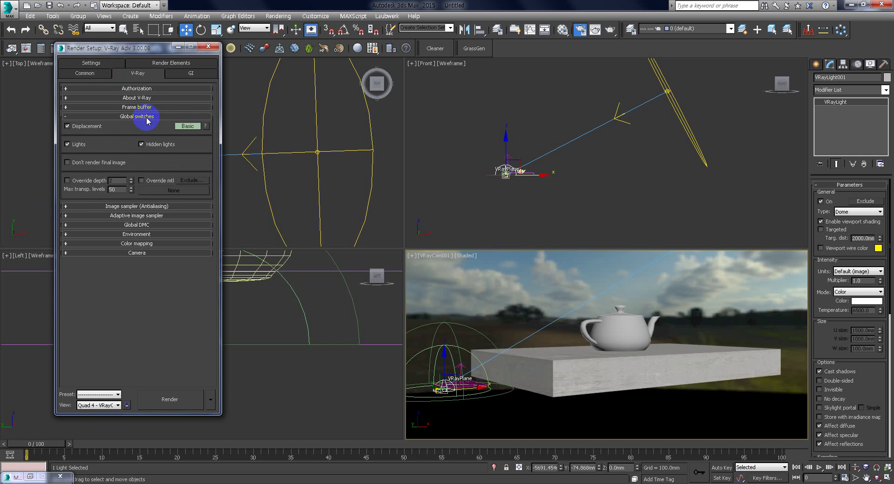
pyautogui.click(188, 126)
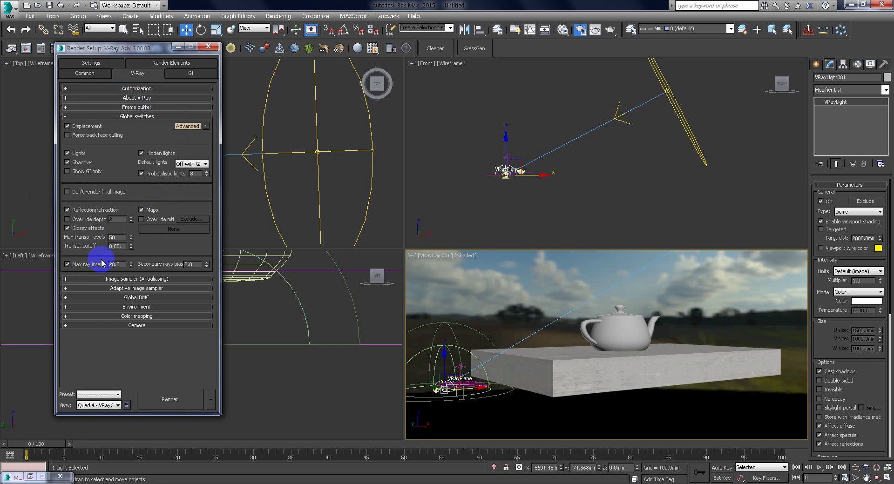
pyautogui.click(154, 117)
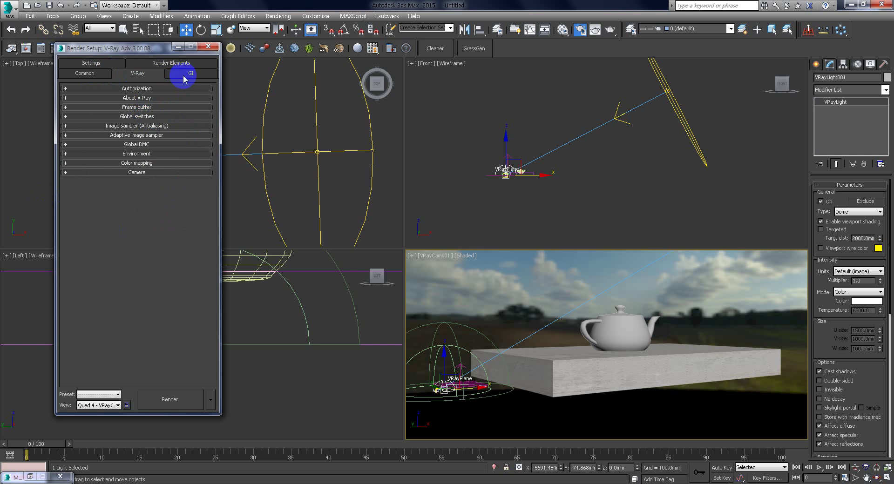
# Set the render output size to 800x600 and show the safe frame in the VRayCam001 viewport.
pyautogui.click(88, 72)
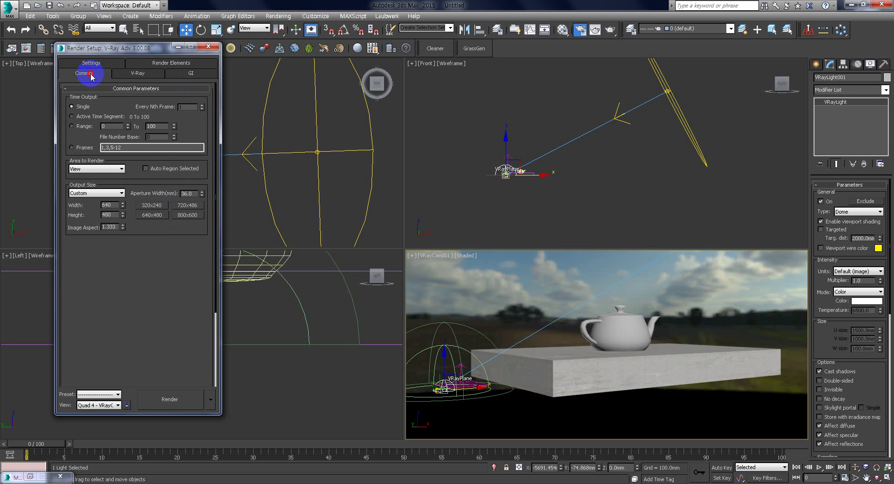
pyautogui.click(187, 215)
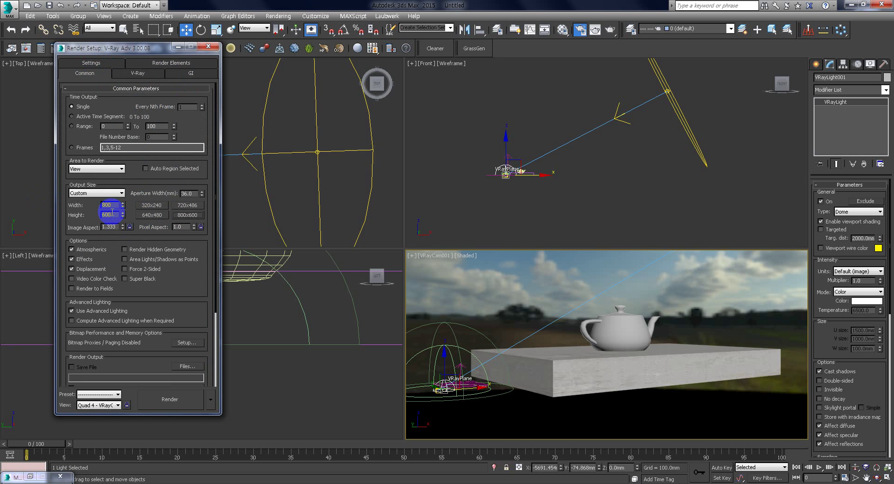
pyautogui.rightClick(465, 279)
pyautogui.click(450, 302)
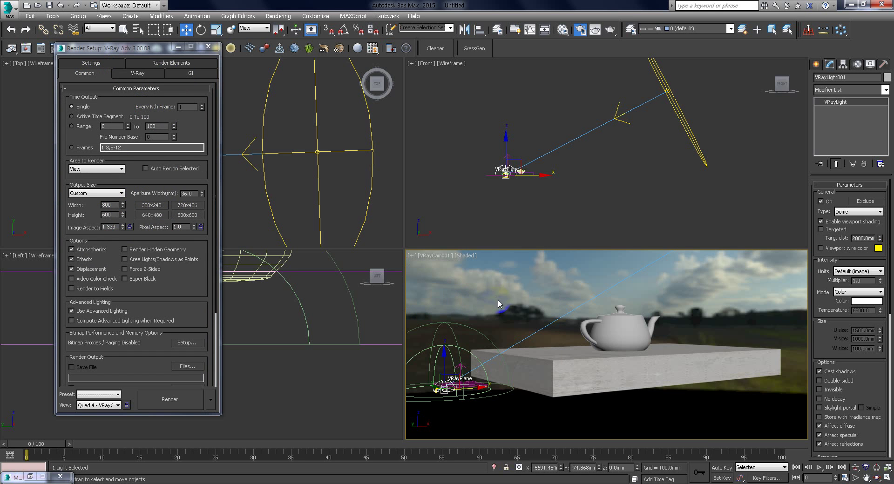
pyautogui.hotkey('shift', 'f')
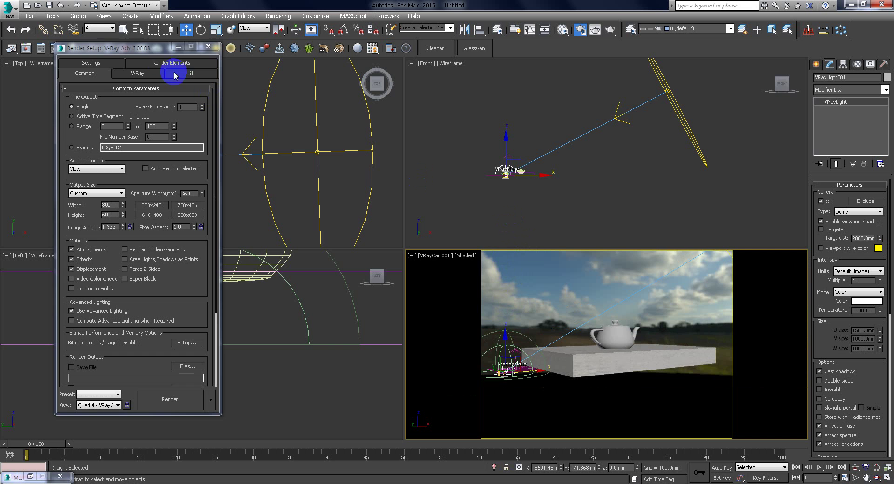
# Raise the VRayCam001 target above the teapot to about Z 2776 mm and close the Render Setup window.
pyautogui.moveTo(81, 47); pyautogui.dragTo(425, 63)
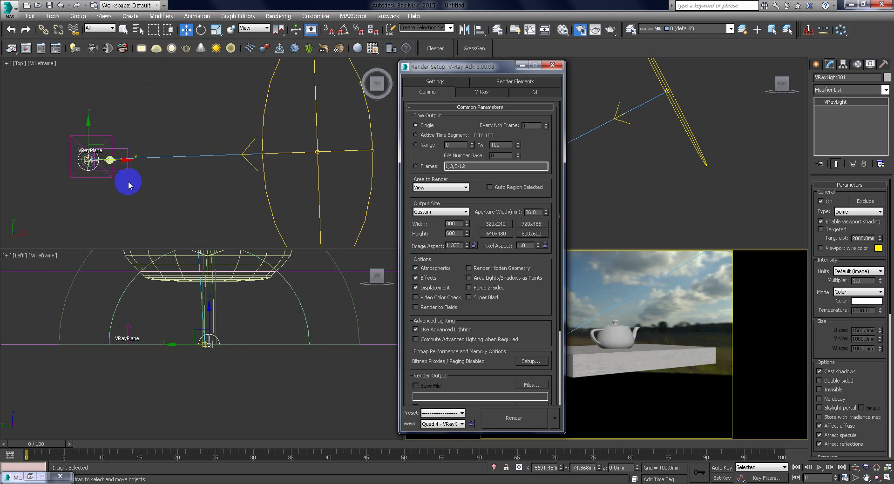
pyautogui.click(193, 196)
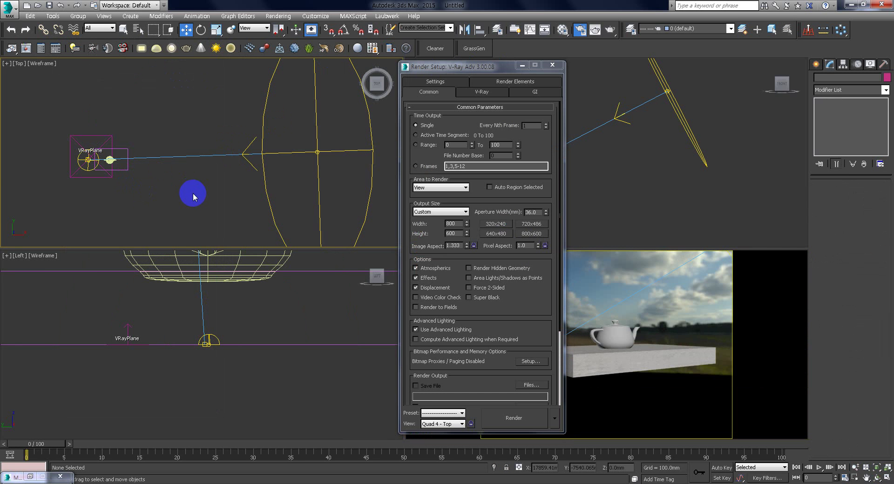
pyautogui.moveTo(193, 196); pyautogui.dragTo(73, 198)
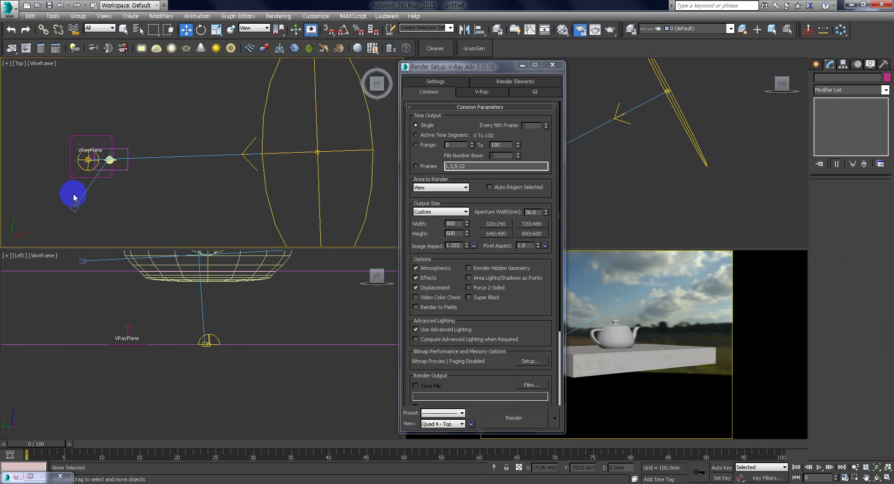
pyautogui.click(110, 155)
pyautogui.moveTo(95, 91); pyautogui.dragTo(99, 93, button='middle')
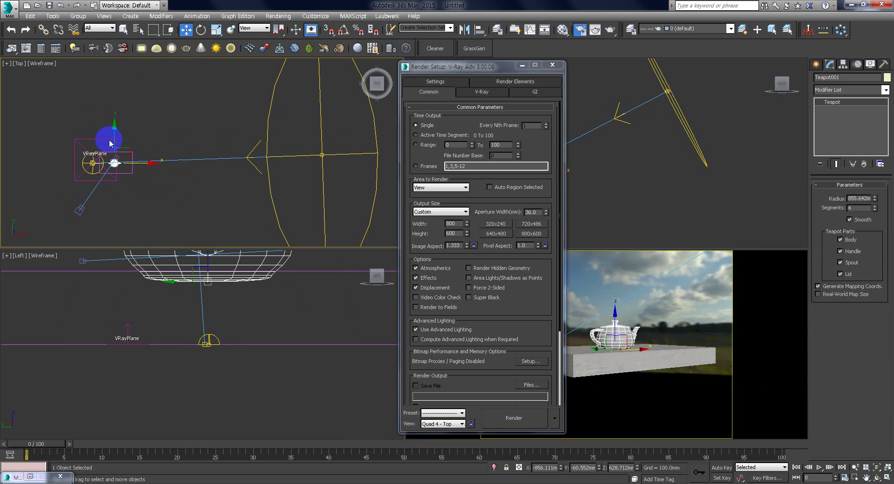
pyautogui.scroll(2, 126, 180)
pyautogui.click(126, 181)
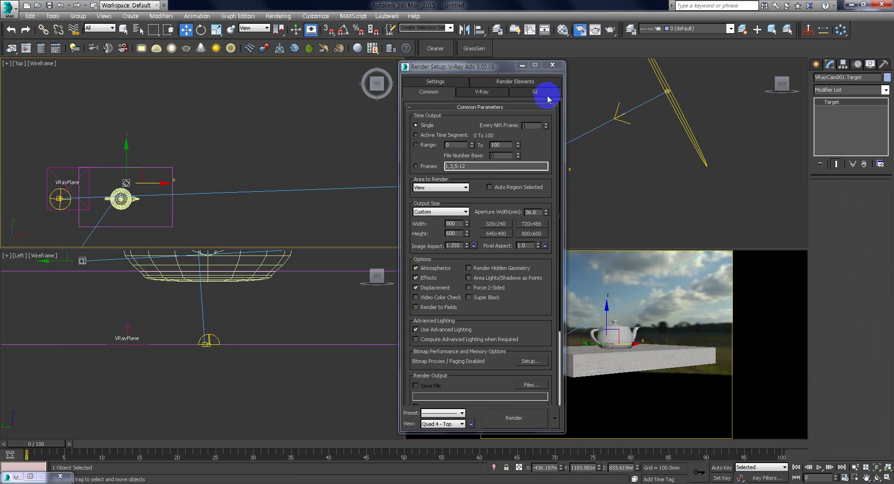
pyautogui.moveTo(437, 74); pyautogui.dragTo(221, 79)
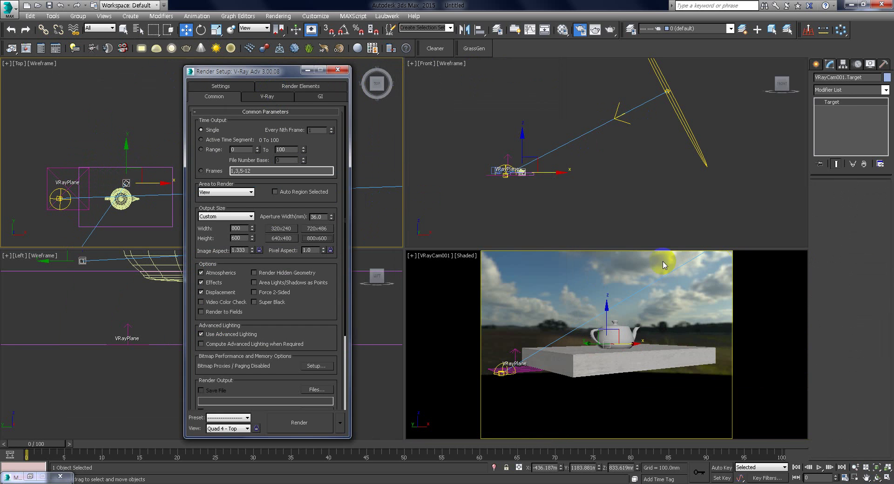
pyautogui.click(831, 62)
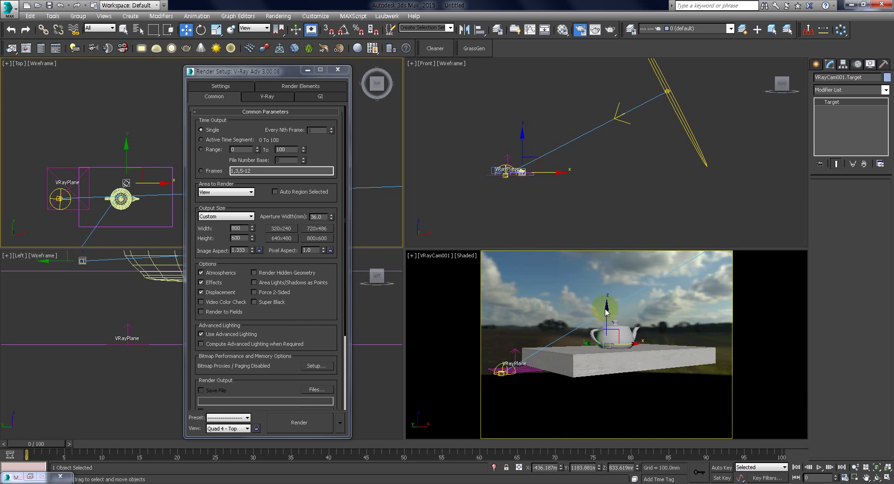
pyautogui.moveTo(607, 313); pyautogui.dragTo(609, 272)
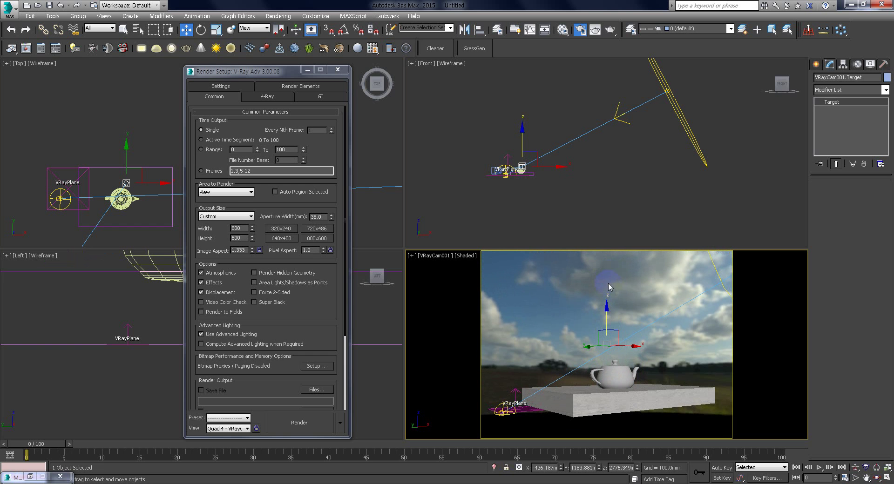
pyautogui.click(338, 69)
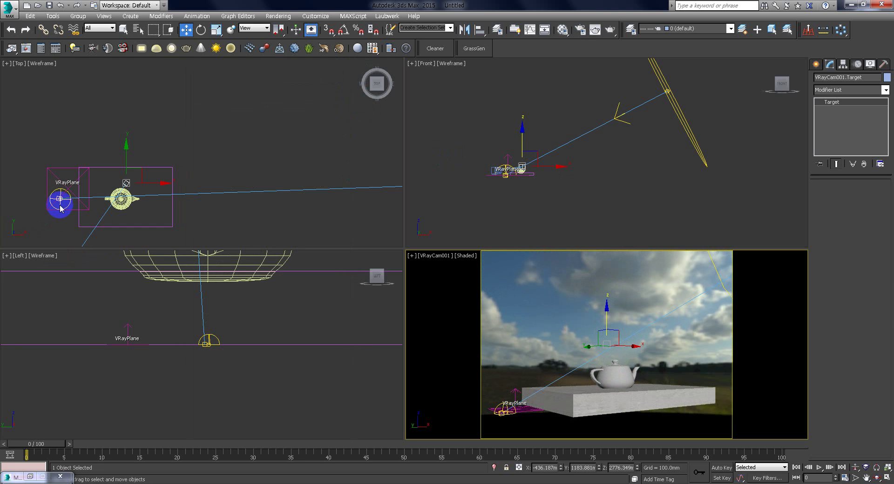
# Select the dome light in the Top view and rotate it around Z to about 43.1 degrees.
pyautogui.click(124, 30)
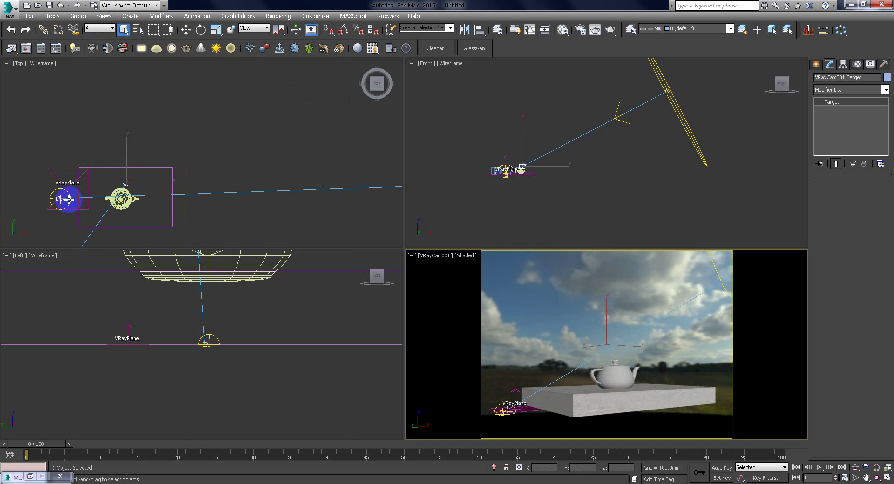
pyautogui.click(71, 211)
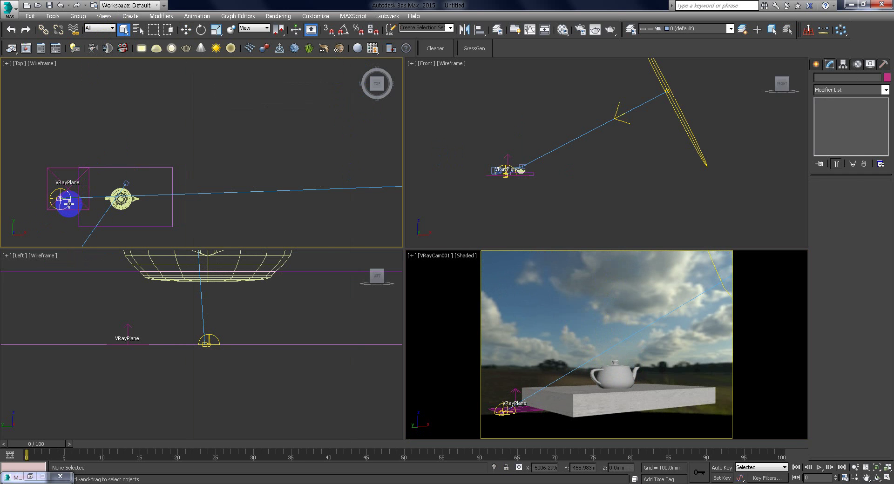
pyautogui.click(60, 201)
pyautogui.click(186, 29)
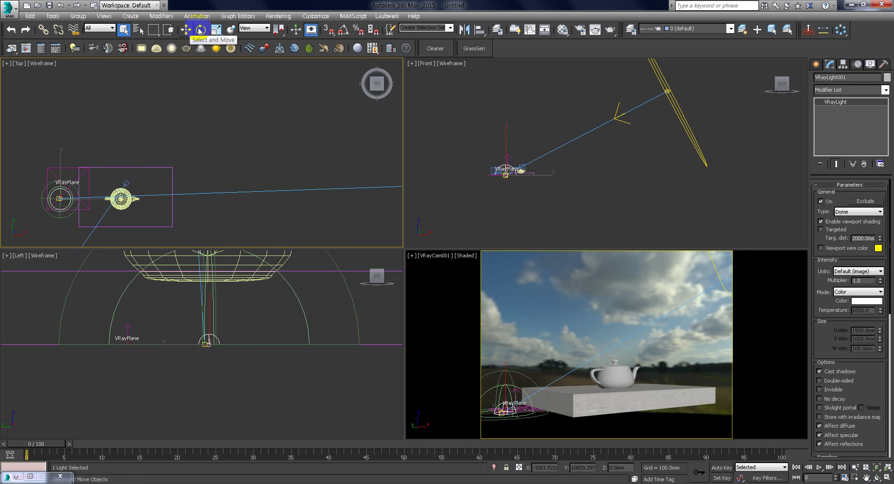
pyautogui.click(201, 29)
pyautogui.moveTo(90, 163); pyautogui.dragTo(88, 89)
pyautogui.scroll(-2, 70, 100)
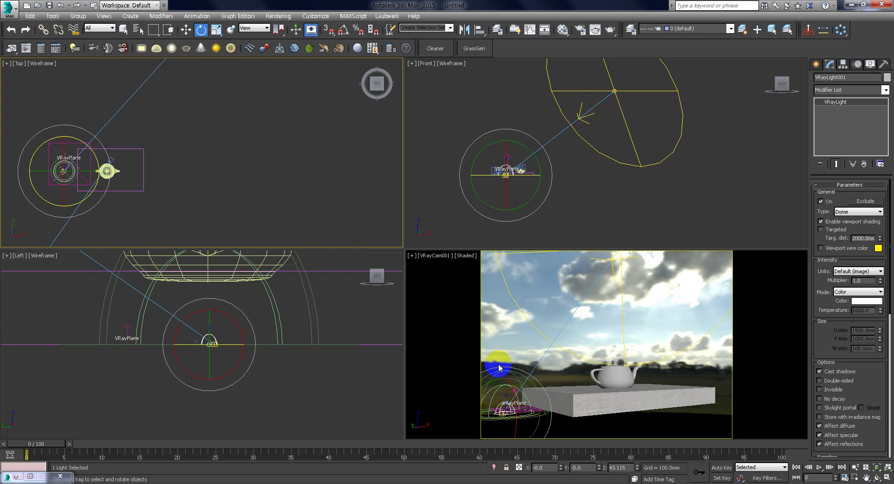
pyautogui.rightClick(247, 206)
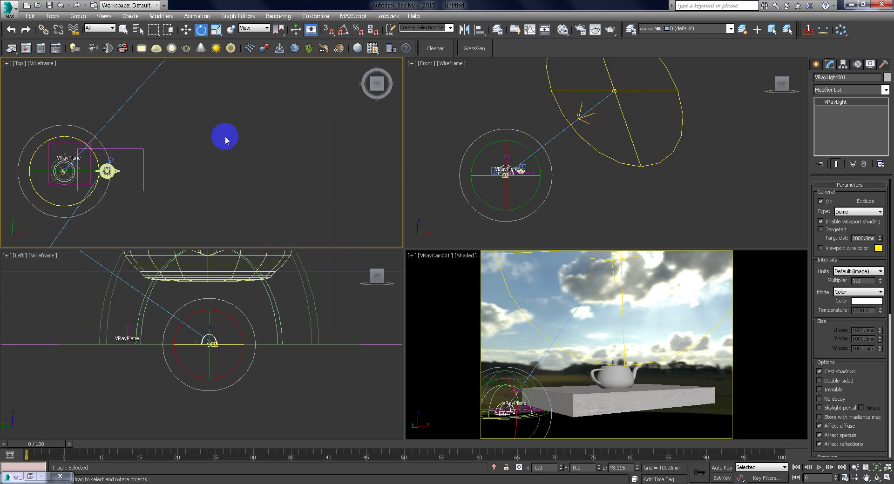
# Enable global illumination in the V-Ray render settings and set the secondary engine to Light cache.
pyautogui.rightClick(473, 303)
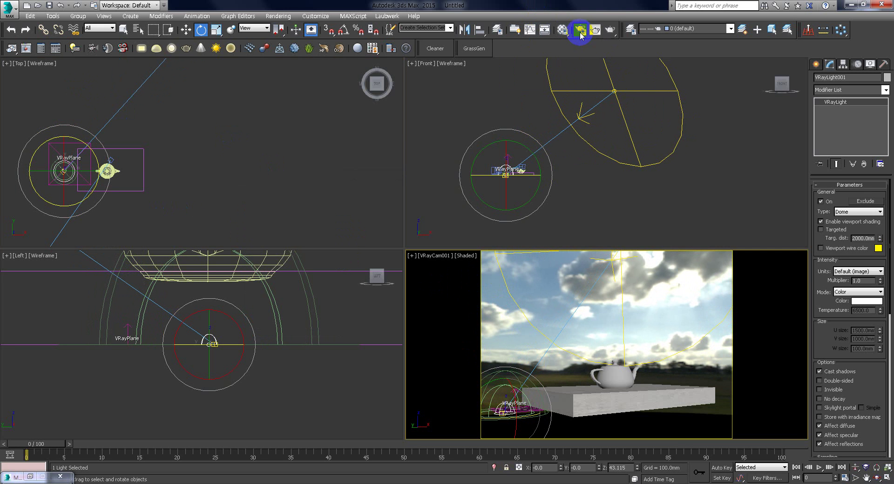
pyautogui.click(579, 30)
pyautogui.click(316, 96)
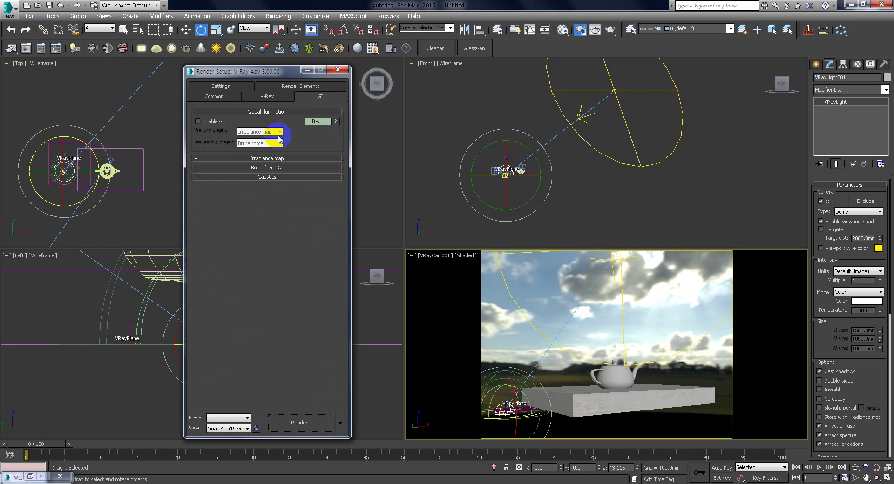
pyautogui.click(197, 121)
pyautogui.click(259, 143)
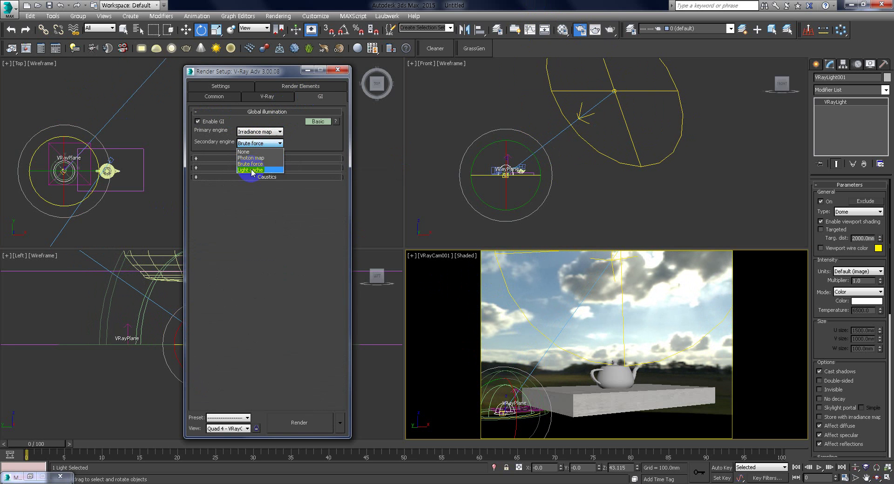
pyautogui.click(252, 170)
pyautogui.click(278, 113)
# Set the irradiance map preset to Very low, check the V-Ray system settings and close the Render Setup window.
pyautogui.click(269, 121)
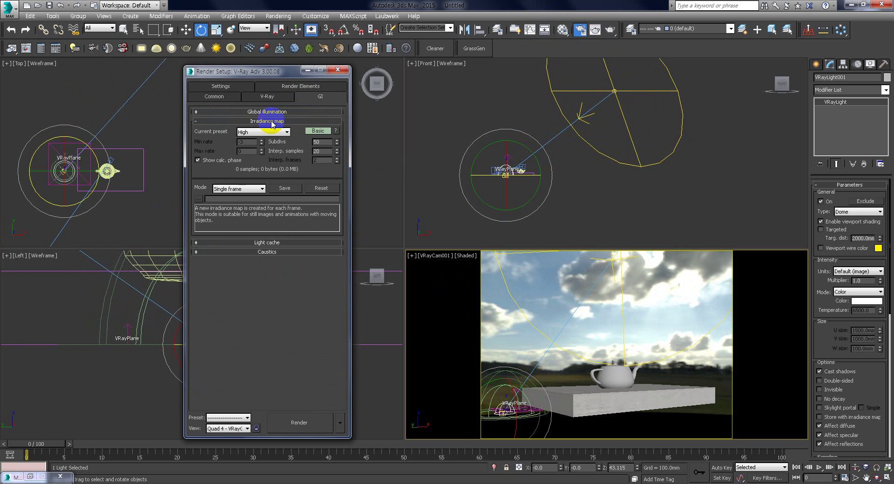
pyautogui.click(261, 132)
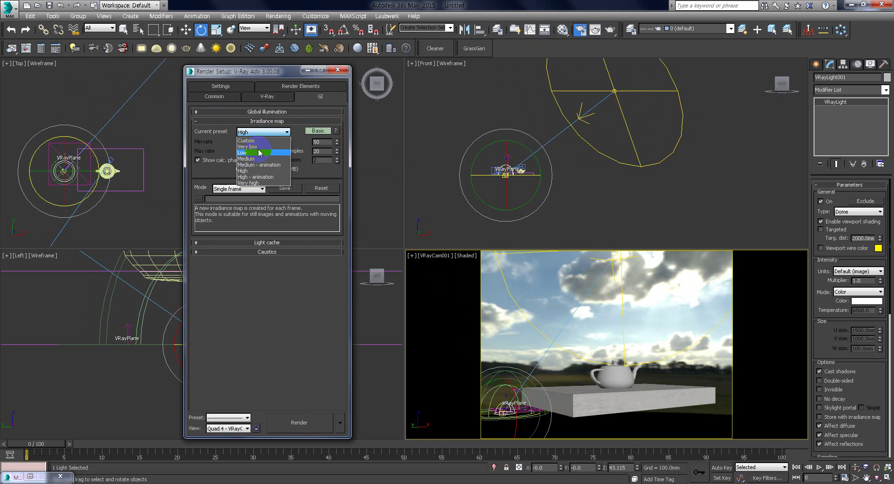
pyautogui.click(251, 146)
pyautogui.click(267, 121)
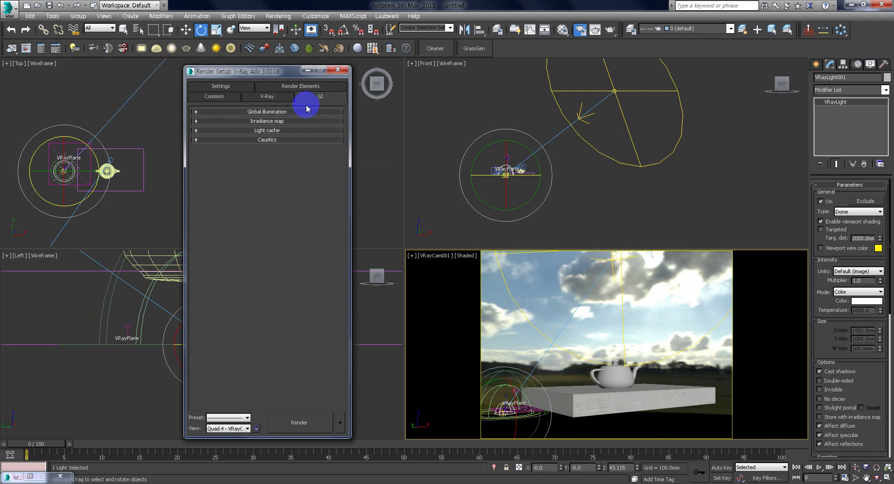
pyautogui.click(229, 87)
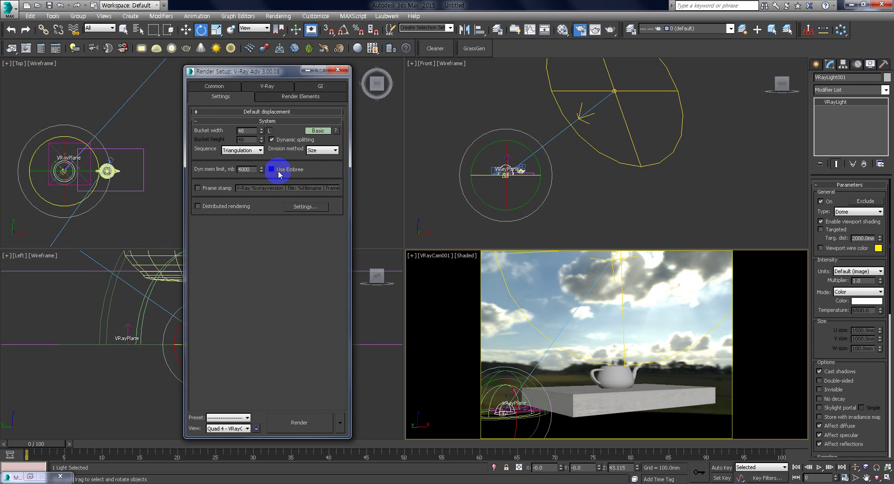
pyautogui.click(344, 69)
# Render the VRayCam001 view as a test and close the V-Ray messages and frame buffer windows.
pyautogui.rightClick(422, 288)
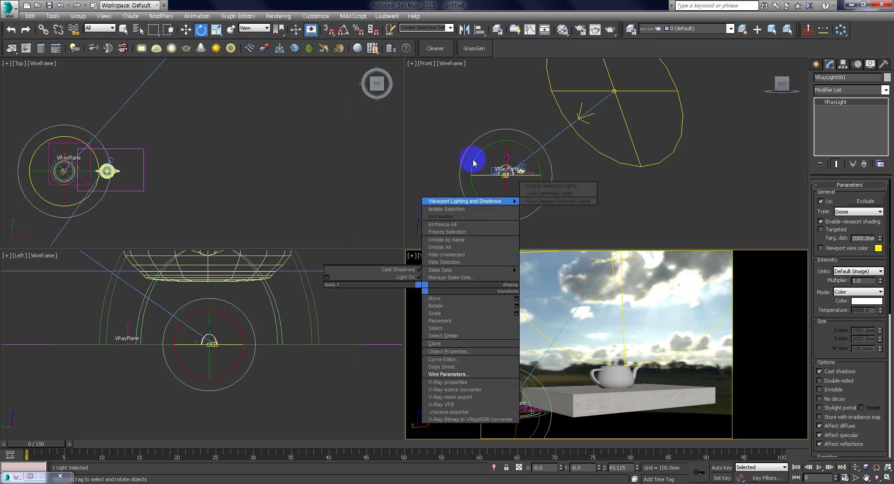
pyautogui.click(609, 31)
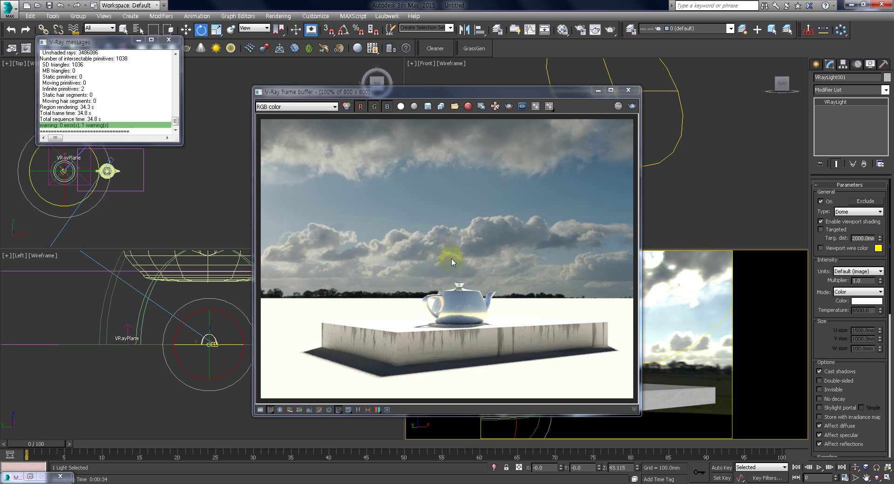
pyautogui.click(169, 39)
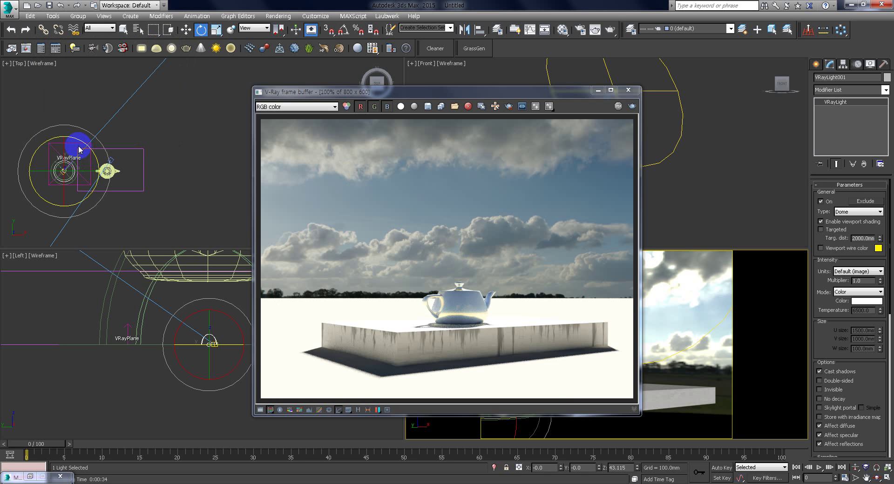
pyautogui.click(78, 142)
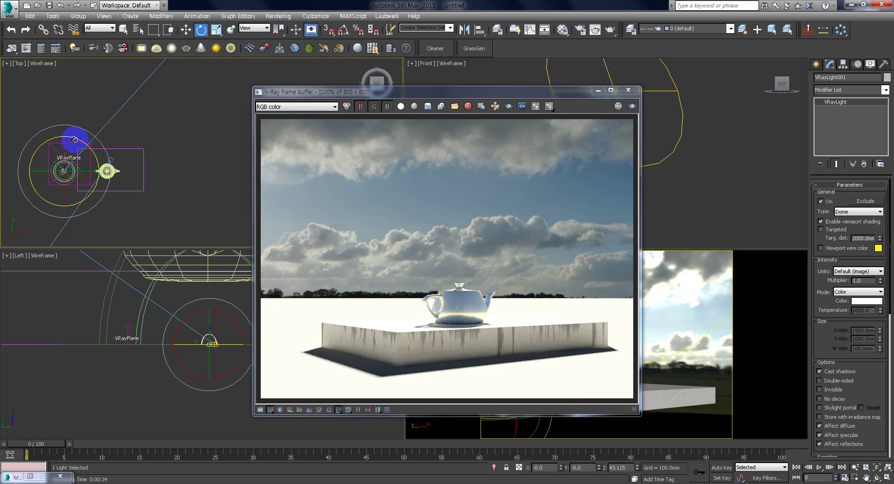
pyautogui.moveTo(565, 91); pyautogui.dragTo(379, 88)
pyautogui.click(413, 89)
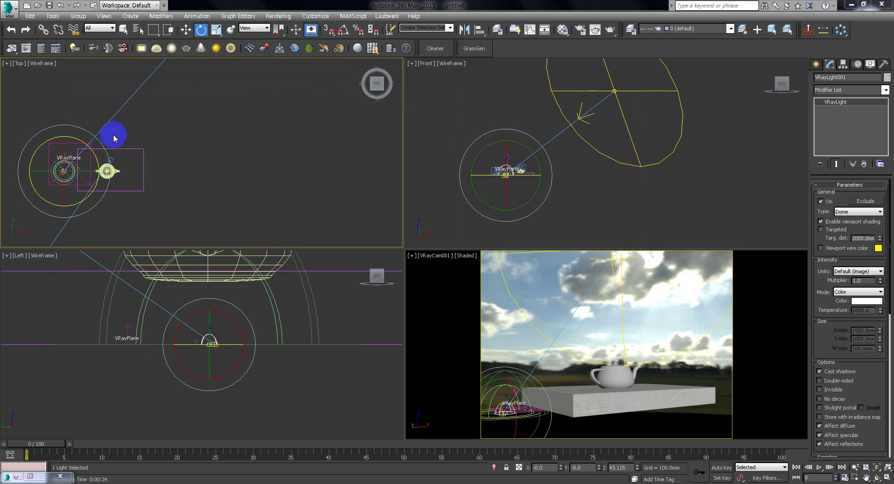
# Rotate the dome light around Z to about 22.86 degrees, re-render the VRayCam001 view and close the frame buffer.
pyautogui.moveTo(90, 135); pyautogui.dragTo(109, 140)
pyautogui.click(433, 331)
pyautogui.click(610, 29)
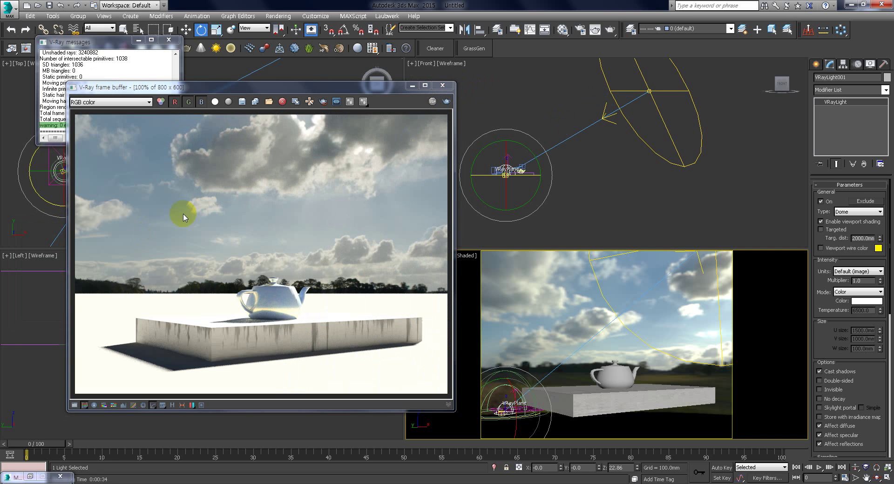
pyautogui.click(442, 85)
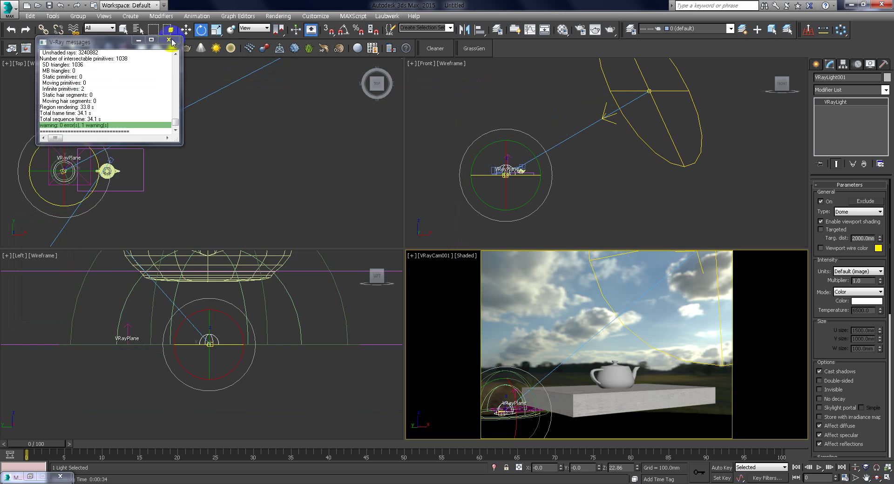